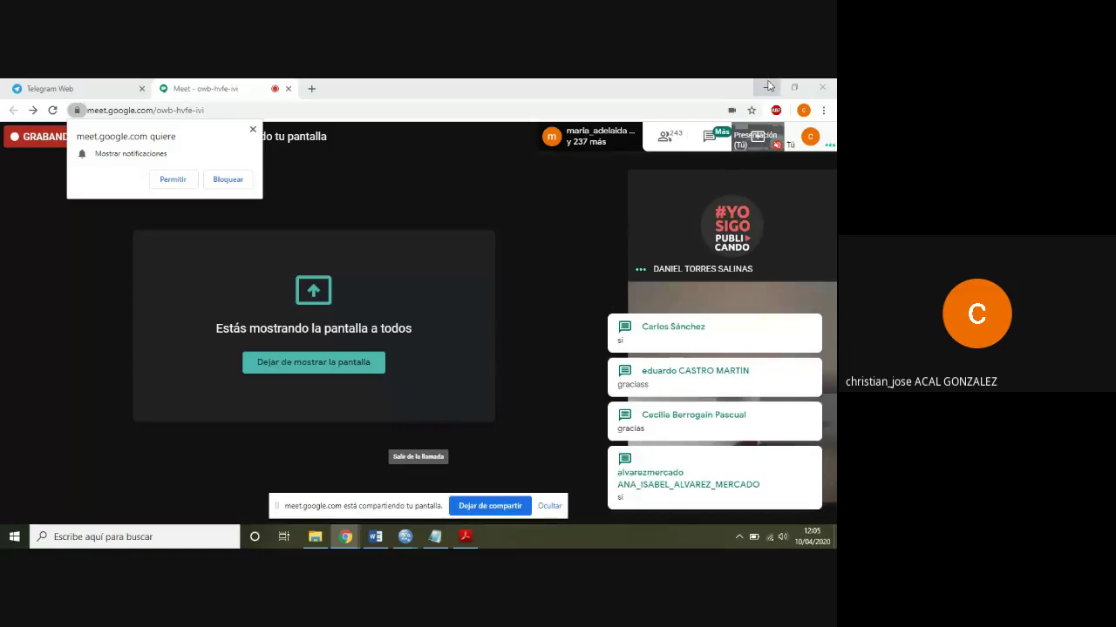
# Switch to SPSS Statistics and view its empty data editor and output viewer windows.
pyautogui.click(767, 87)
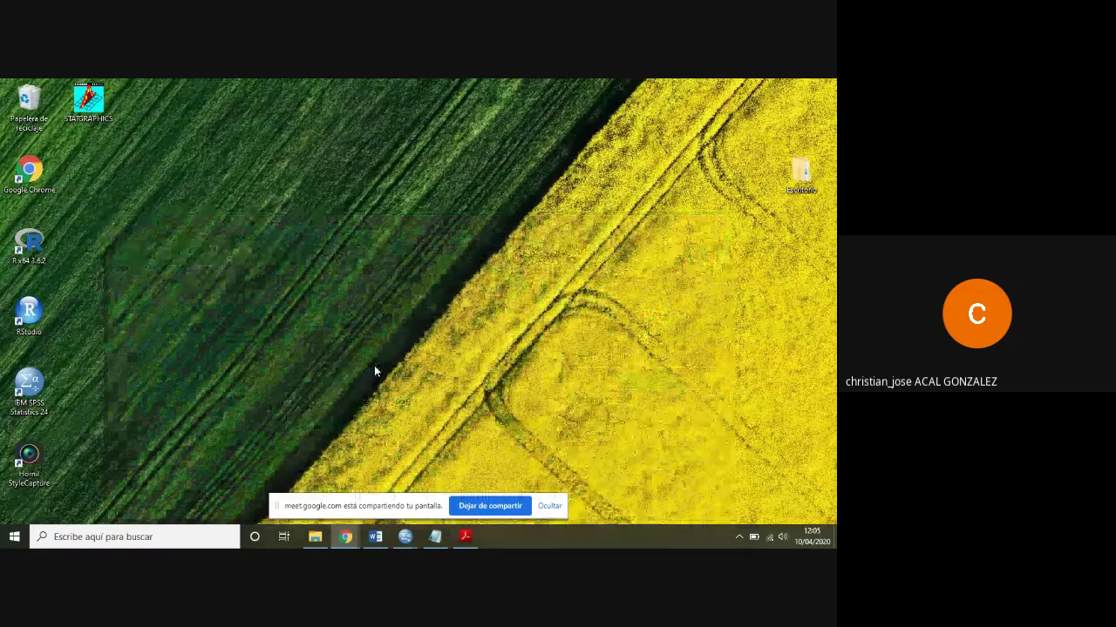
pyautogui.moveTo(405, 536)
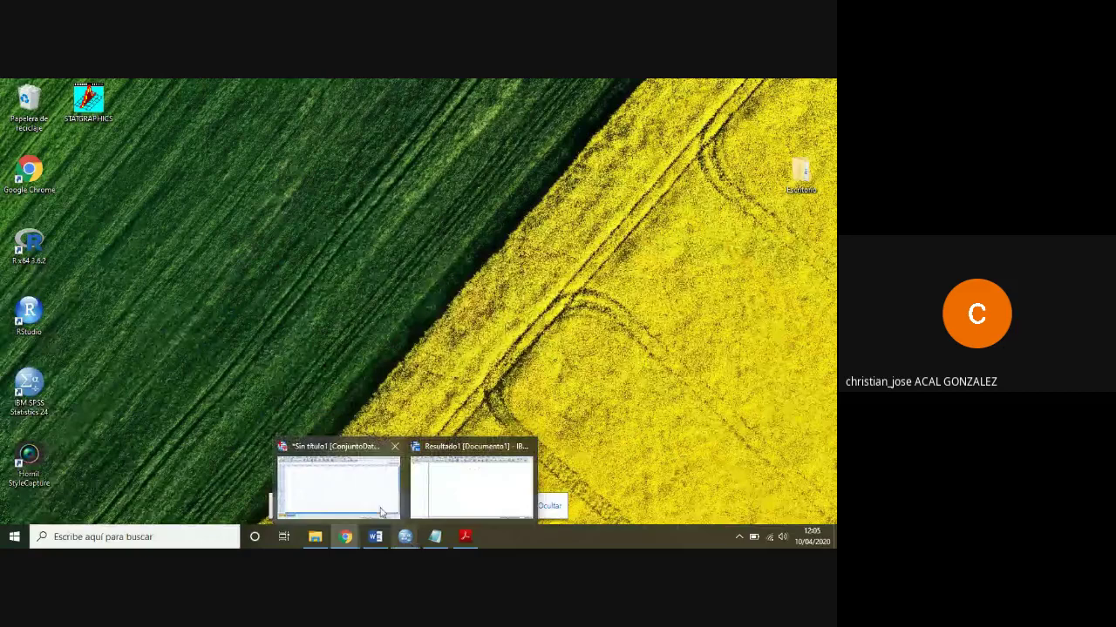
pyautogui.click(376, 507)
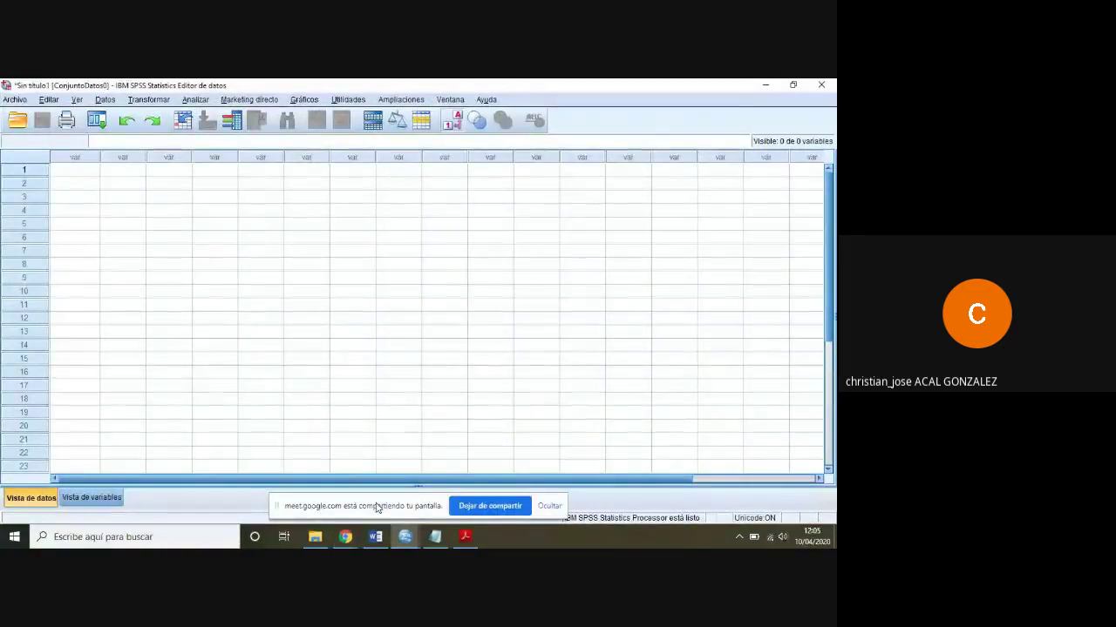
pyautogui.click(761, 87)
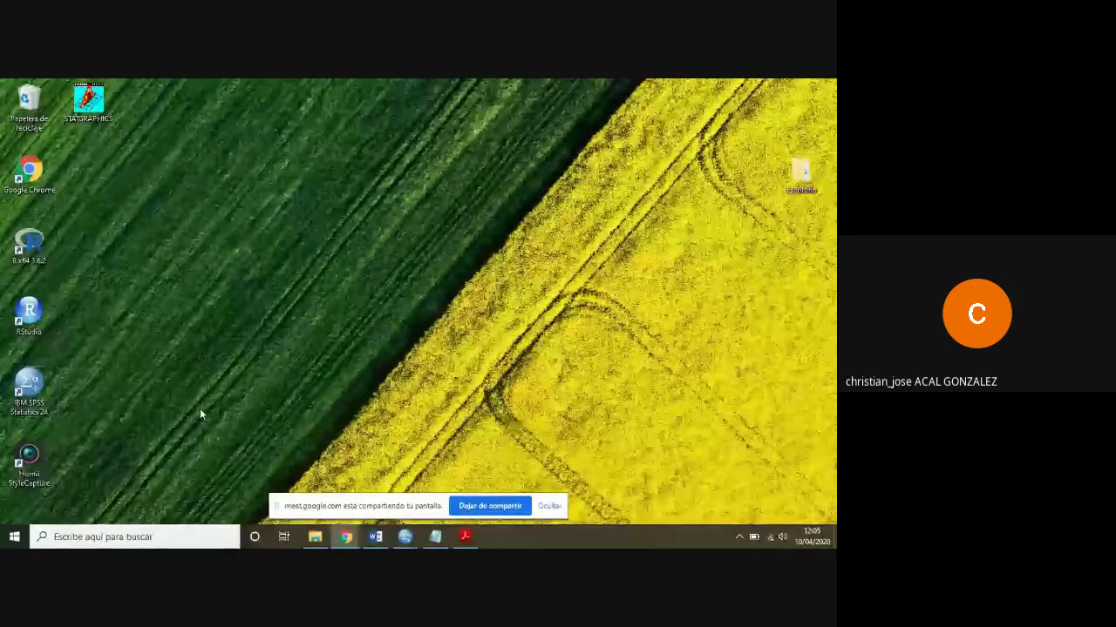
pyautogui.moveTo(408, 538)
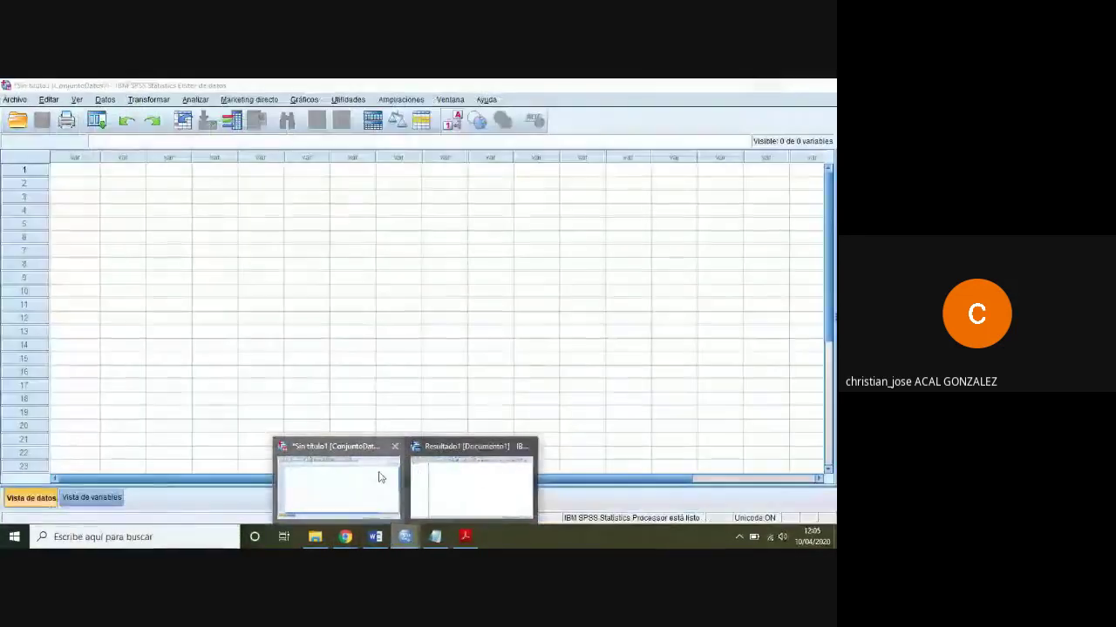
pyautogui.click(379, 477)
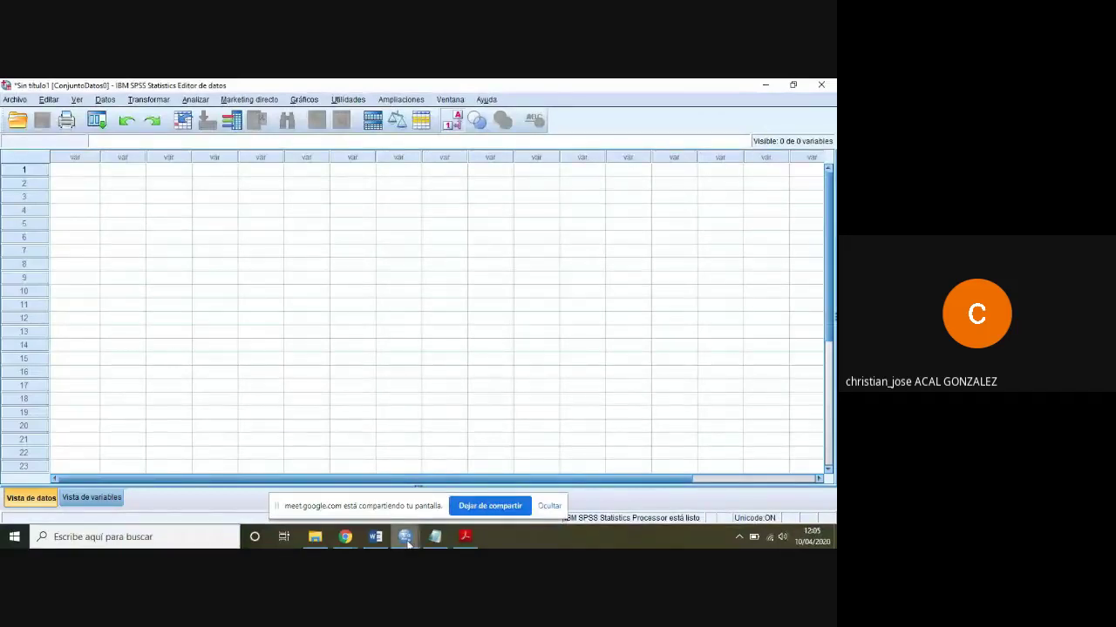
pyautogui.moveTo(408, 536)
pyautogui.click(453, 494)
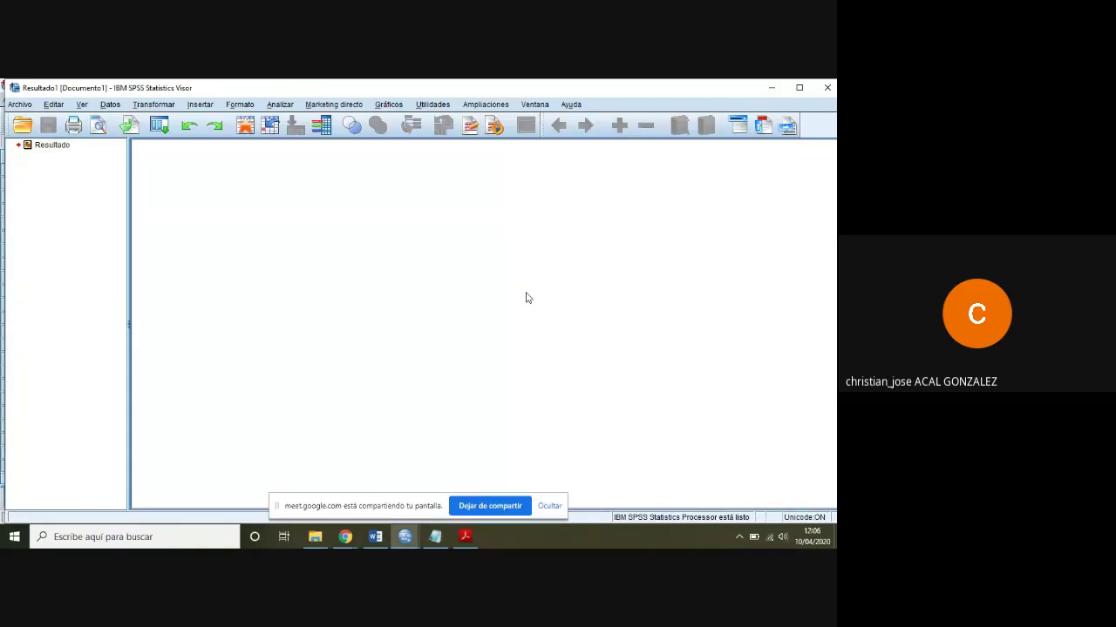
pyautogui.click(771, 88)
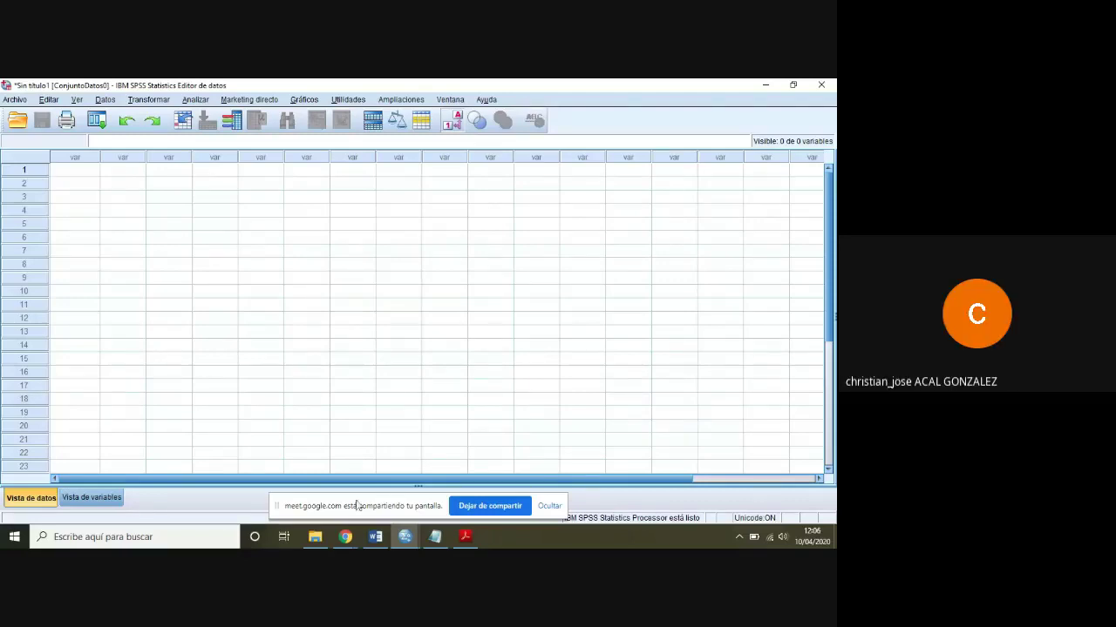
# Check the Google Meet call in Chrome and return to the SPSS data editor.
pyautogui.click(349, 537)
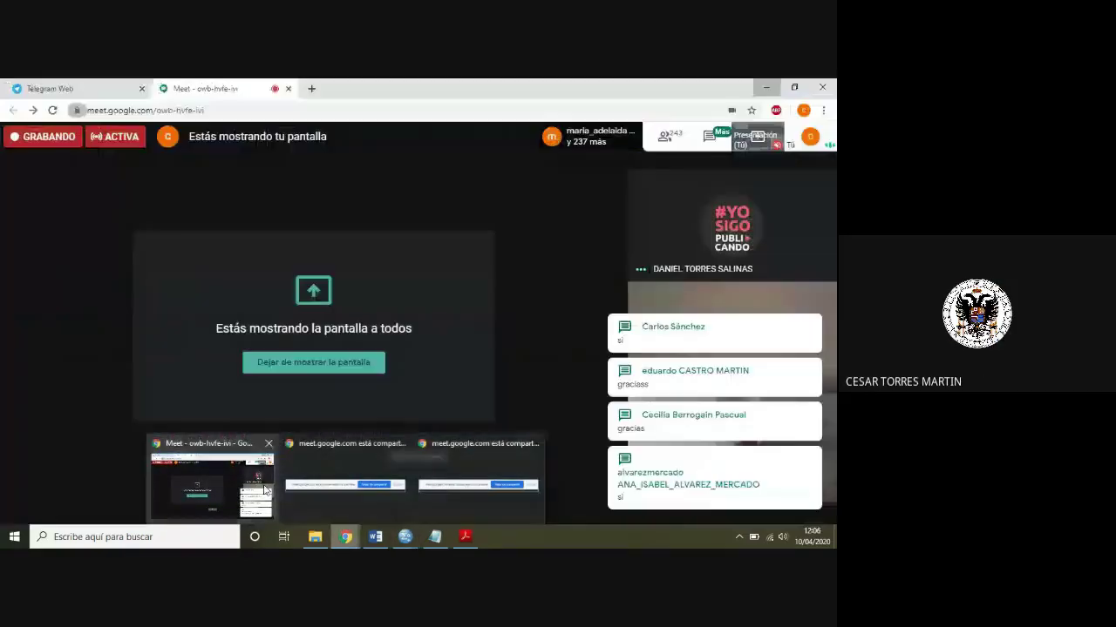
pyautogui.click(261, 485)
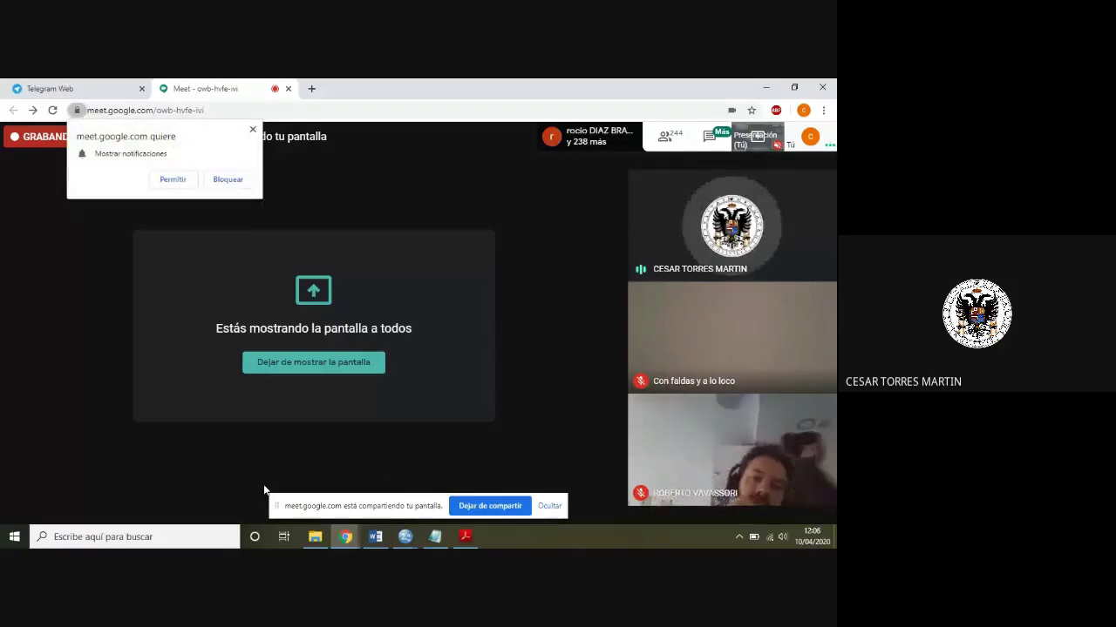
pyautogui.moveTo(411, 543)
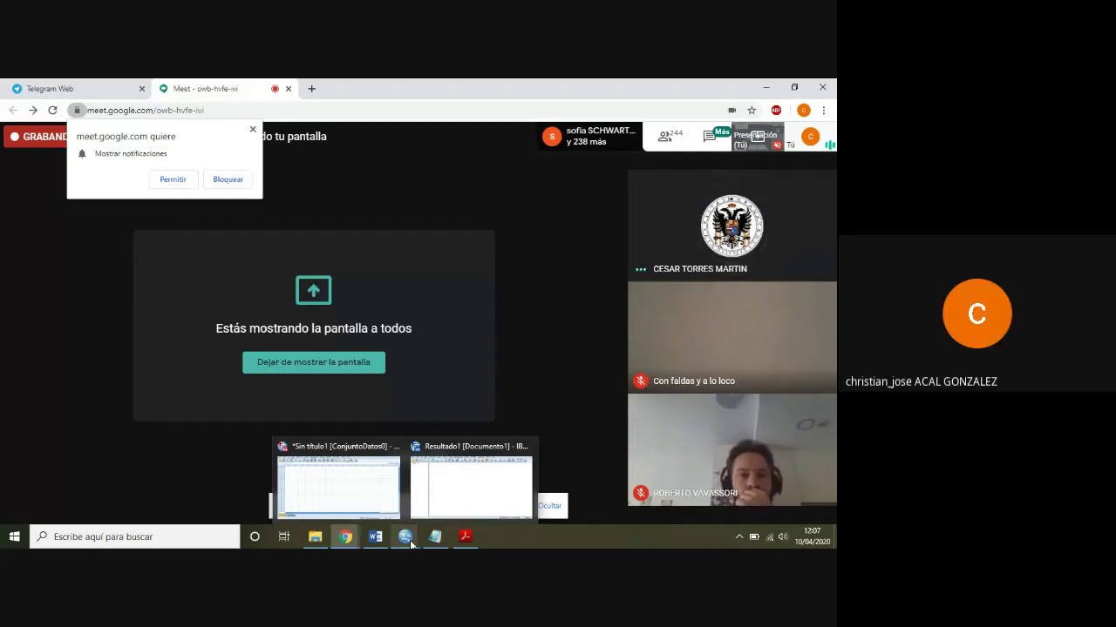
pyautogui.moveTo(460, 491)
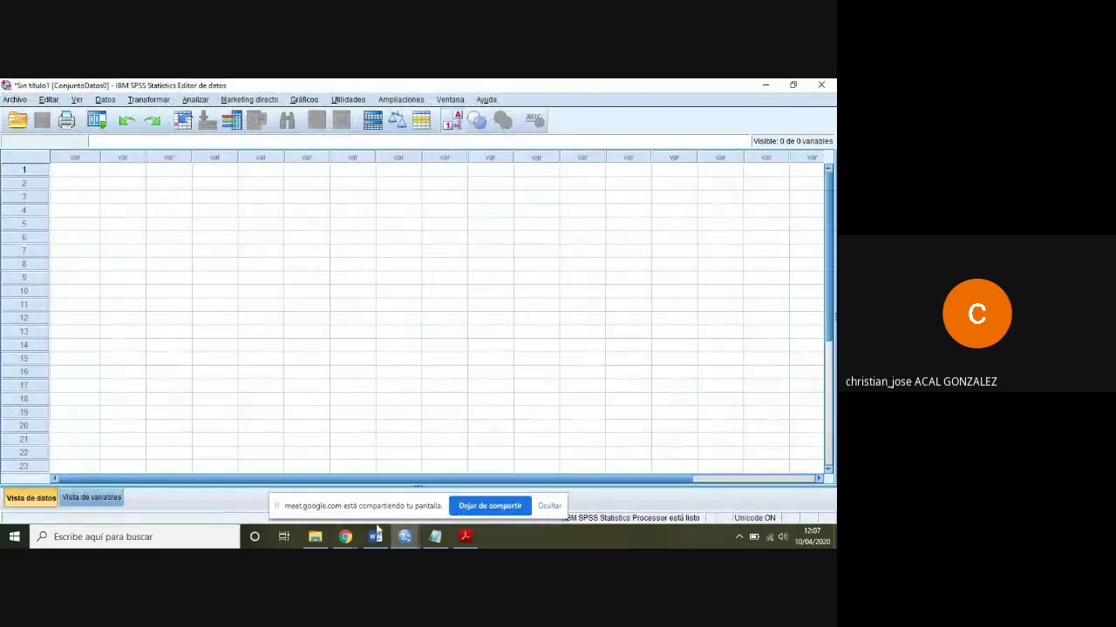
pyautogui.moveTo(345, 537)
pyautogui.moveTo(273, 497)
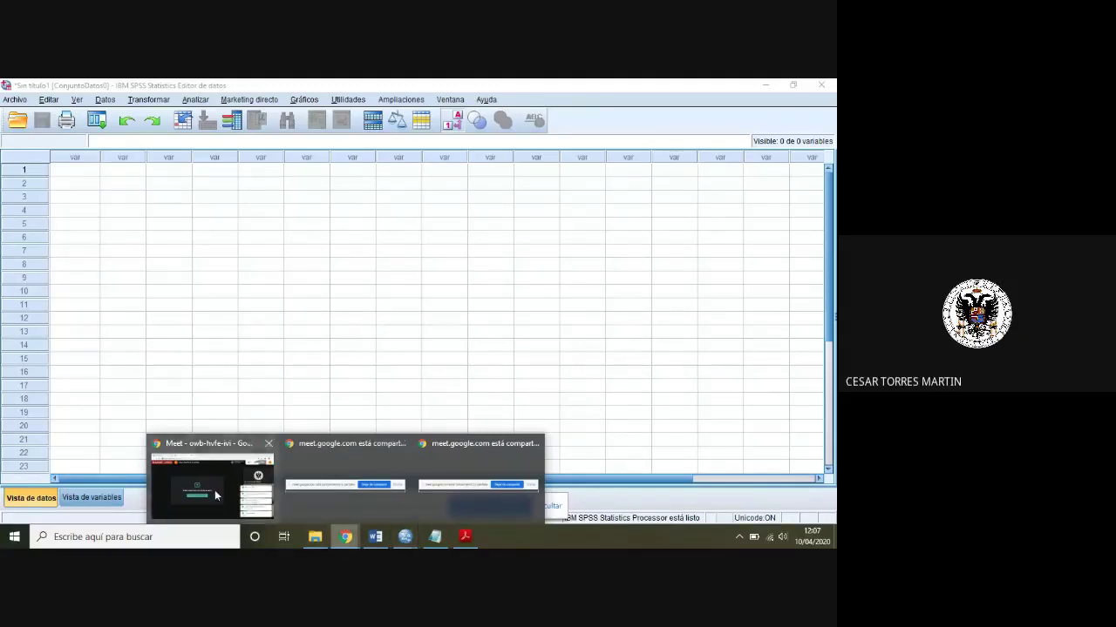
pyautogui.moveTo(218, 497)
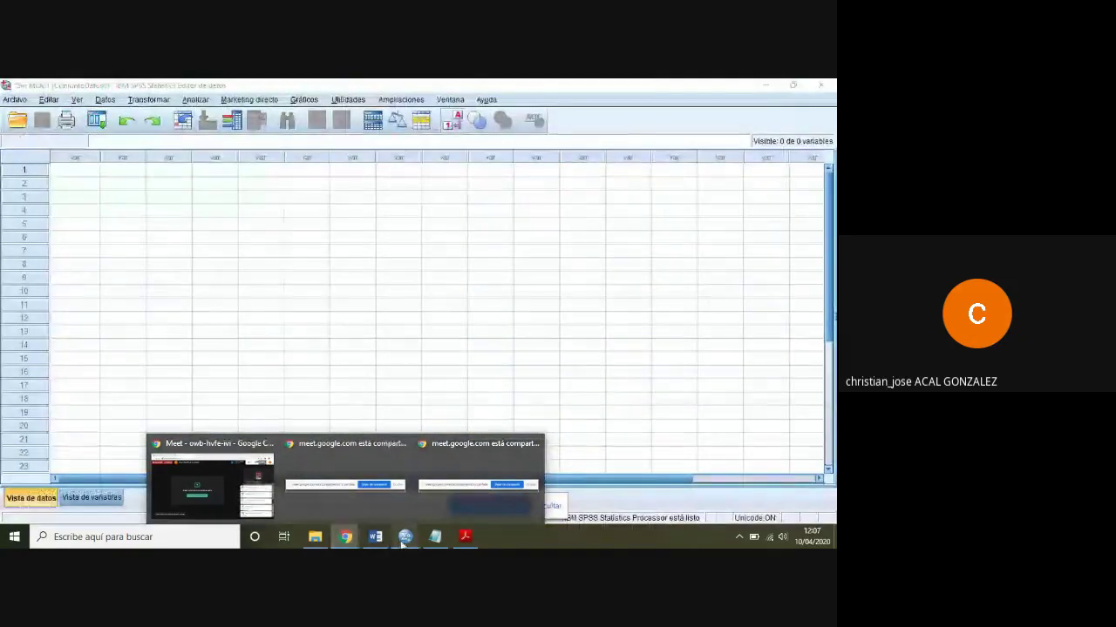
# View the list of recently used procedures in the data editor and close it without choosing one.
pyautogui.click(615, 85)
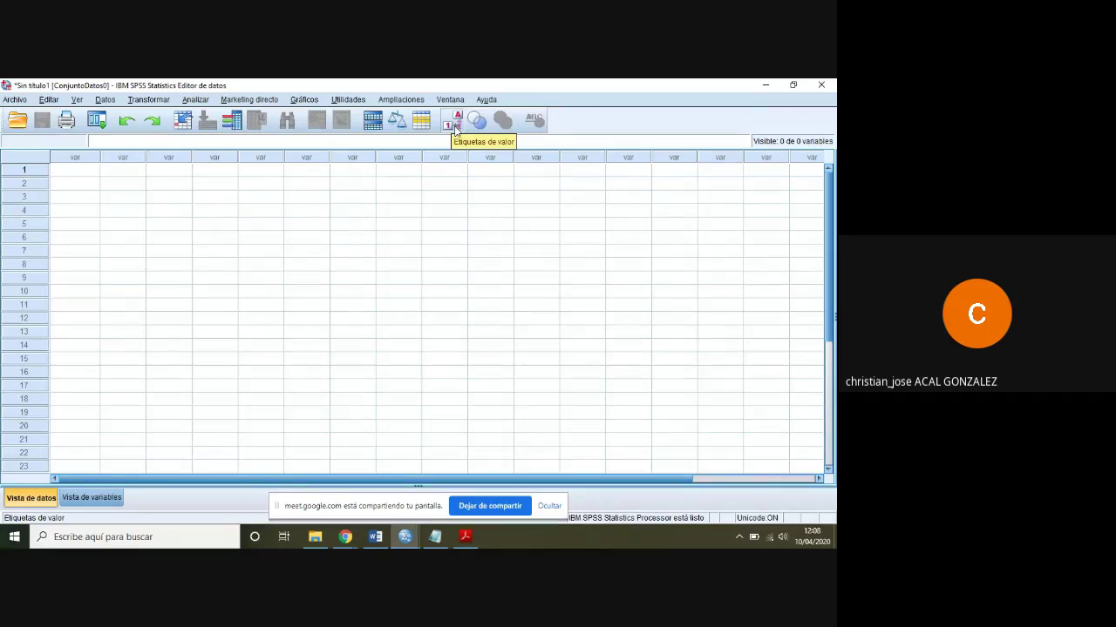
pyautogui.click(102, 125)
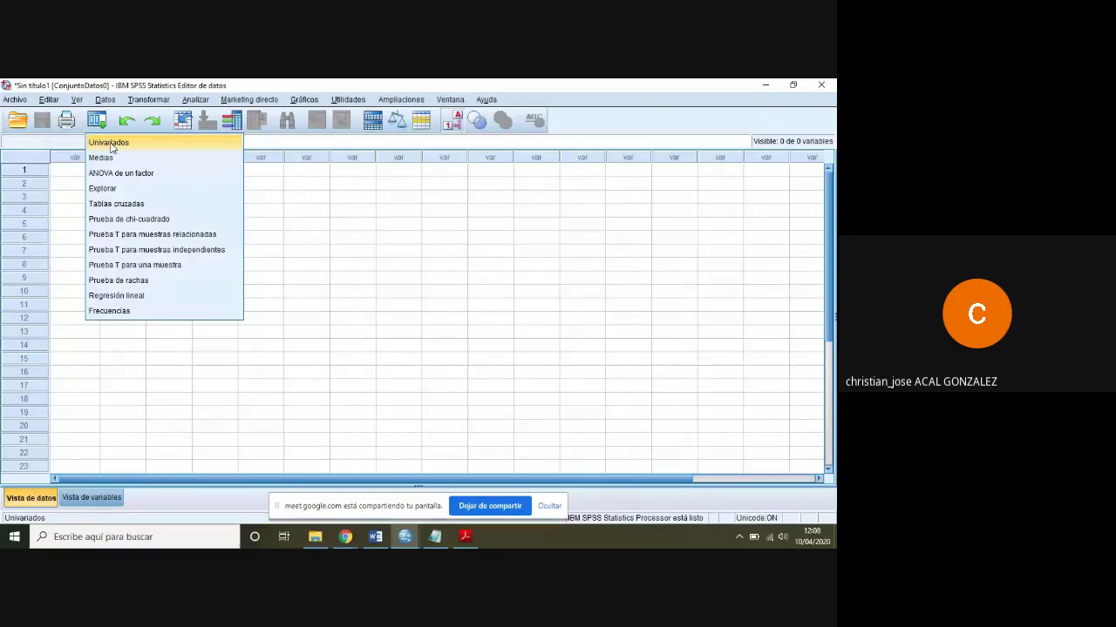
pyautogui.click(434, 212)
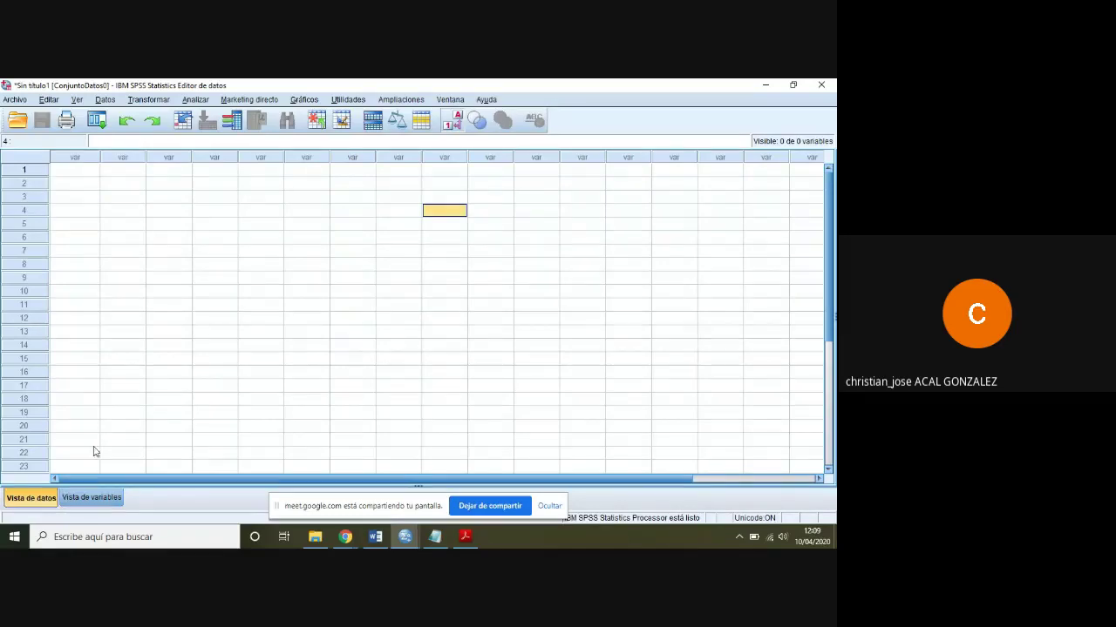
# Show the variable view and examine the Anchura, Decimales and Etiqueta attributes of the first row.
pyautogui.click(92, 495)
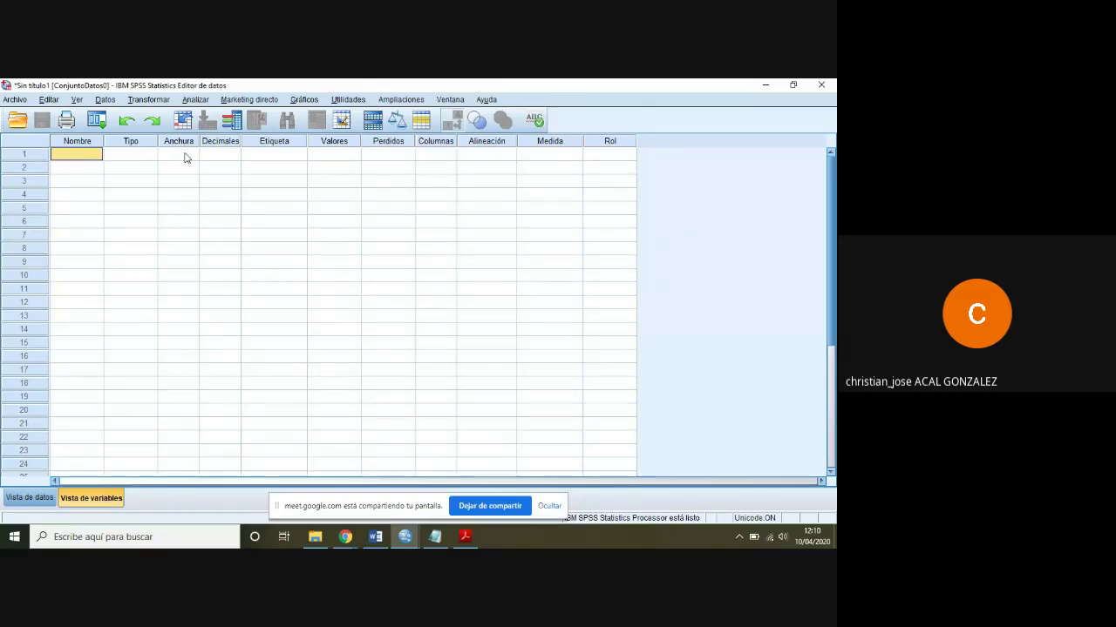
pyautogui.click(185, 157)
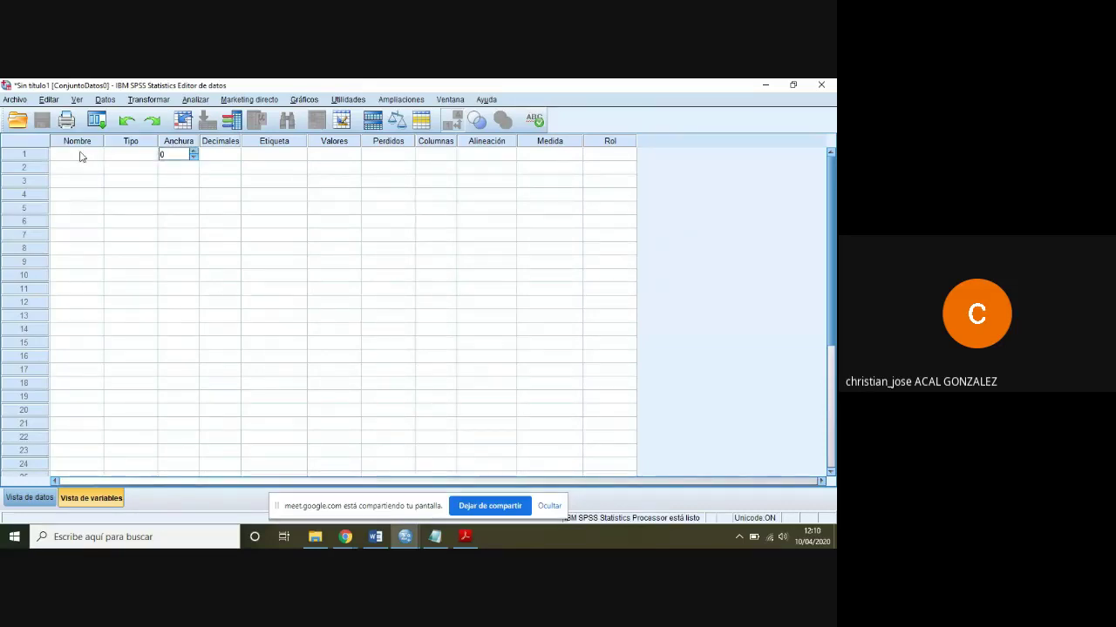
pyautogui.click(219, 154)
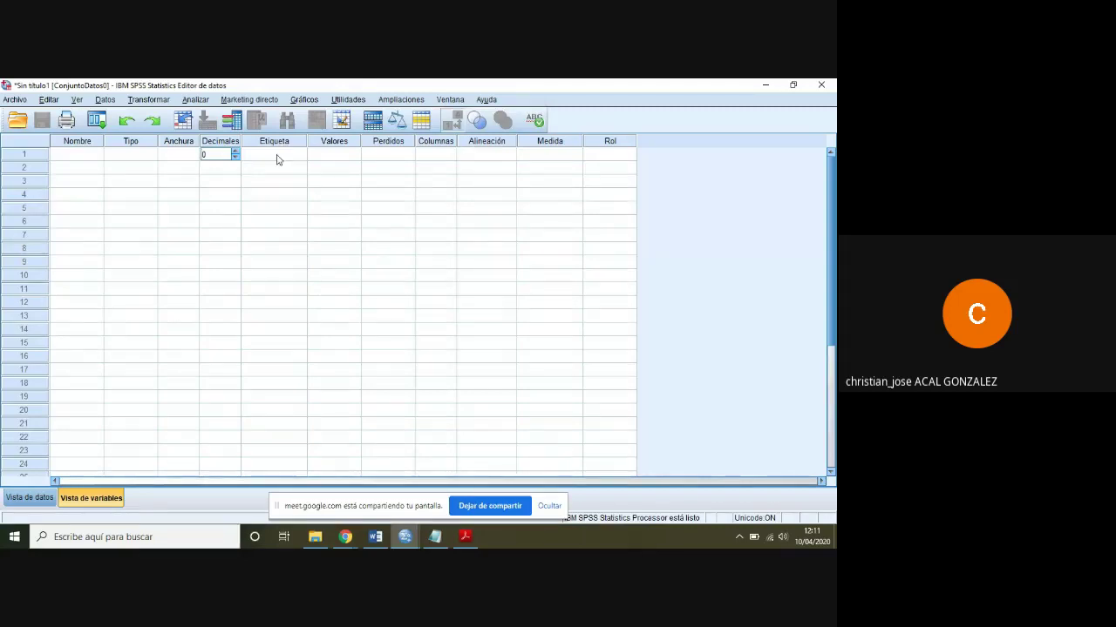
pyautogui.click(277, 159)
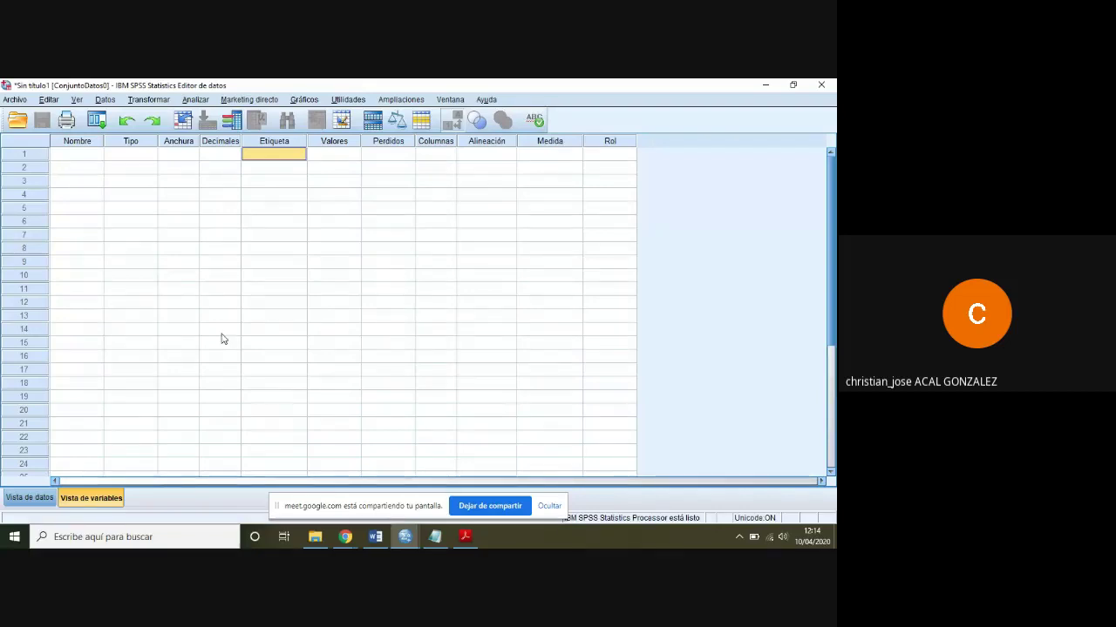
# Compare the data view with the variable view, ending in the variable view.
pyautogui.click(35, 501)
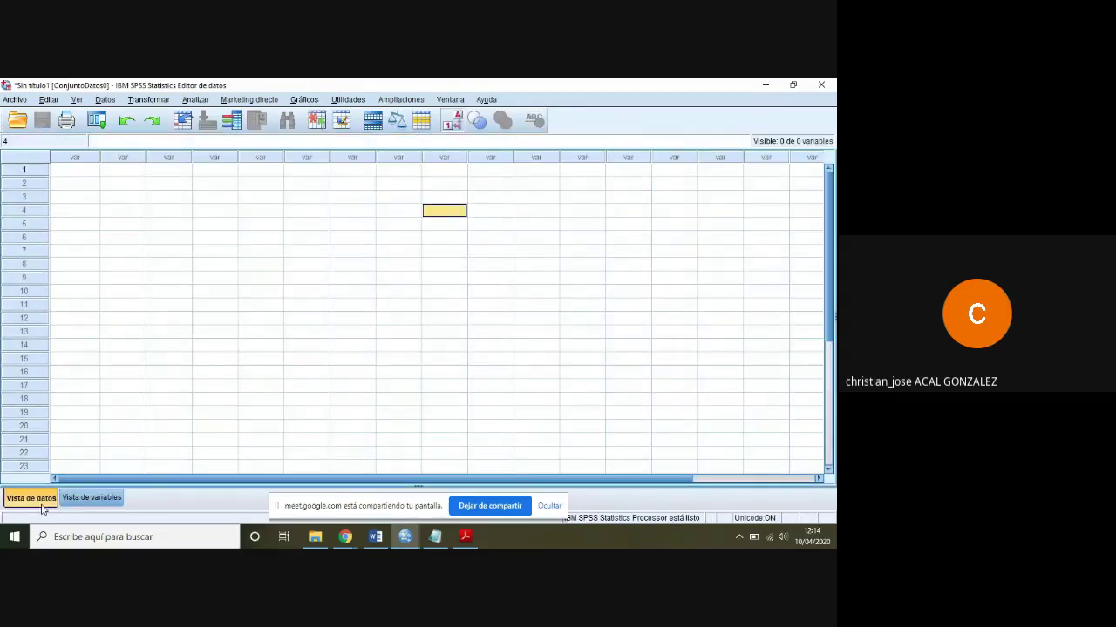
pyautogui.click(92, 501)
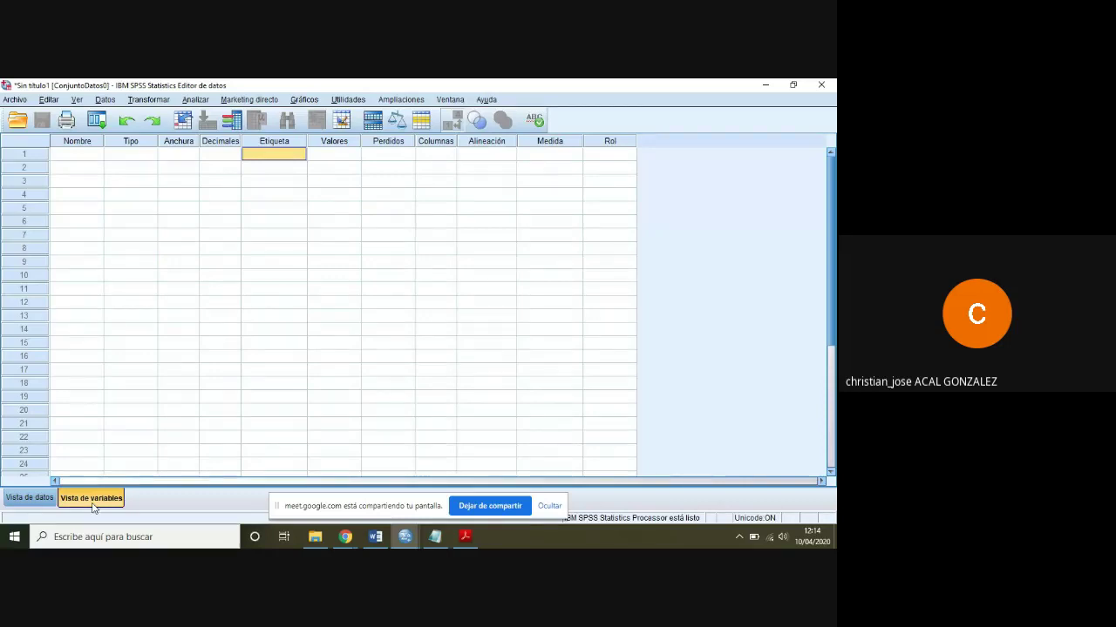
pyautogui.click(30, 498)
pyautogui.click(92, 502)
# Name the first variable identificador, and view its variable type options without changing the numeric type.
pyautogui.click(58, 155)
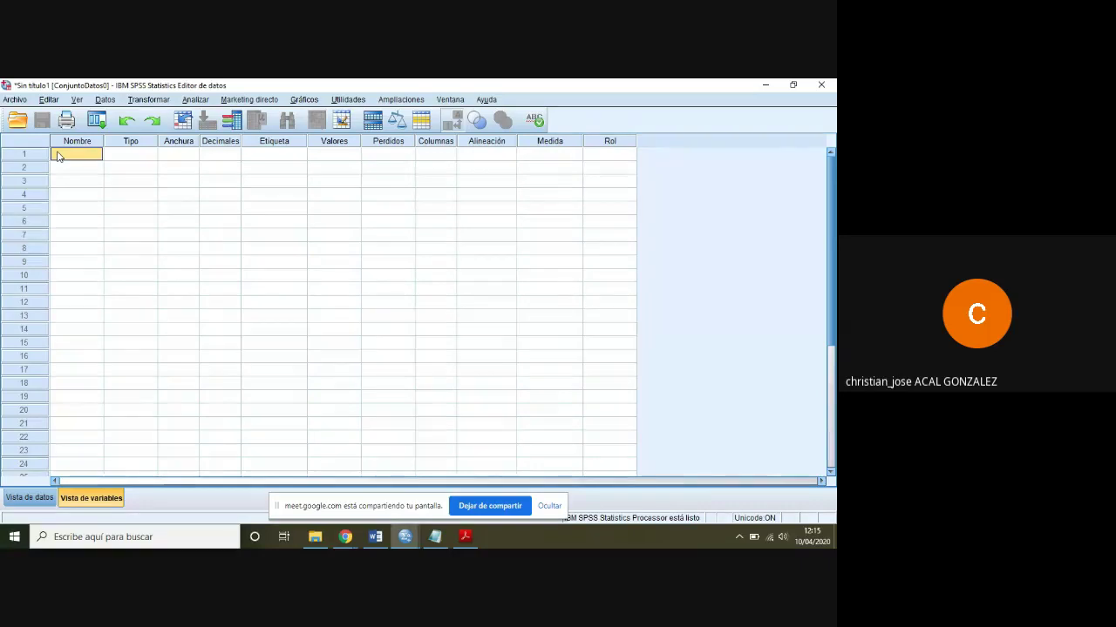
pyautogui.write('identificador')
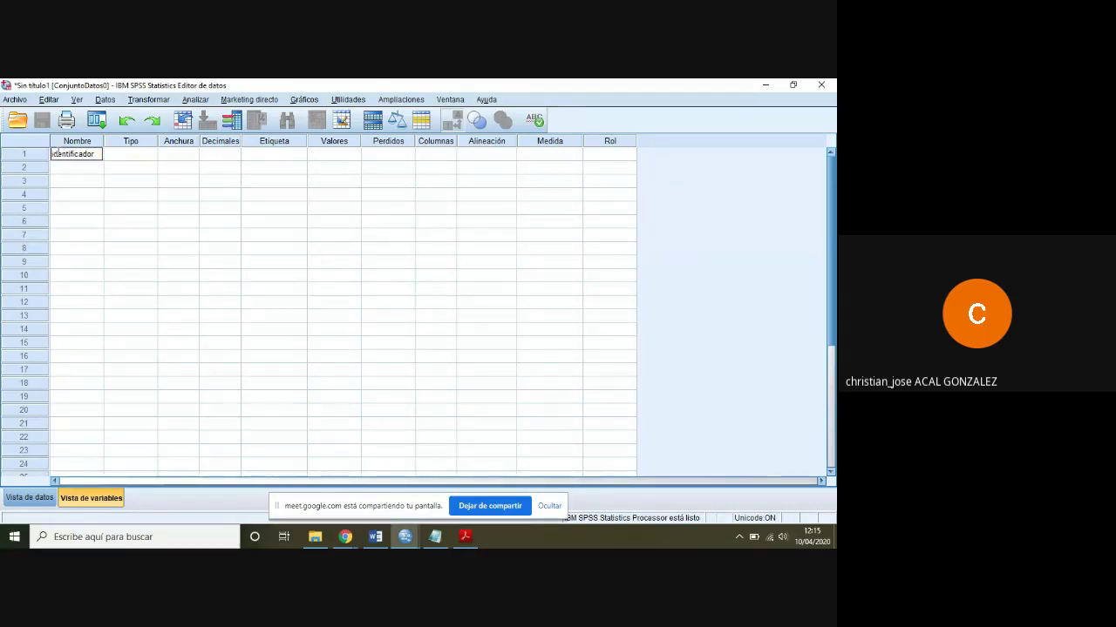
pyautogui.press('Tab')
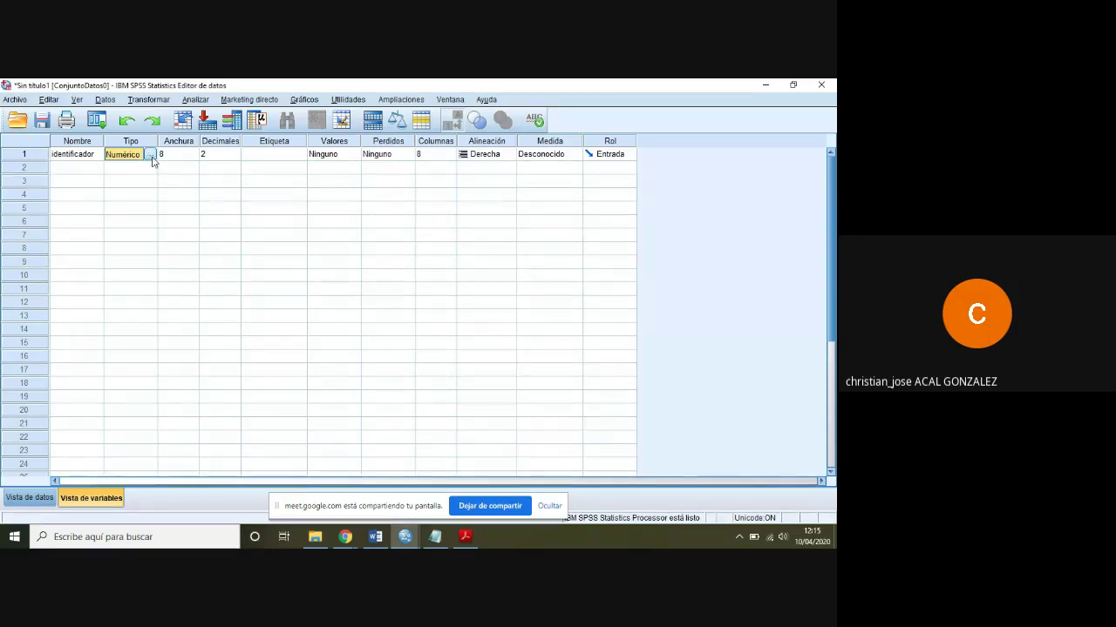
pyautogui.click(152, 157)
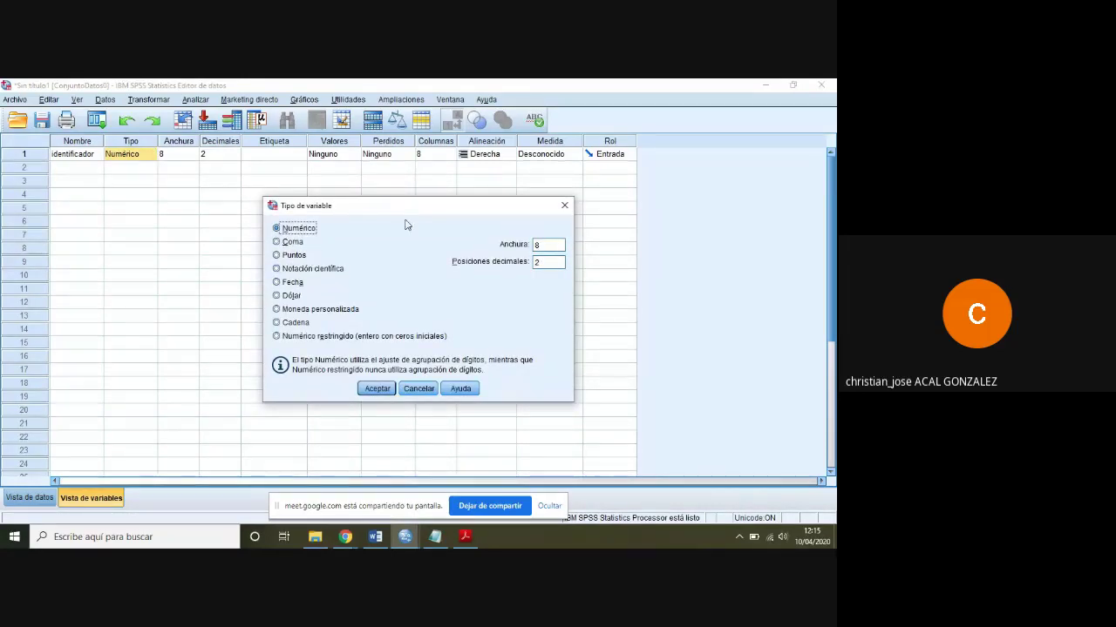
pyautogui.click(565, 207)
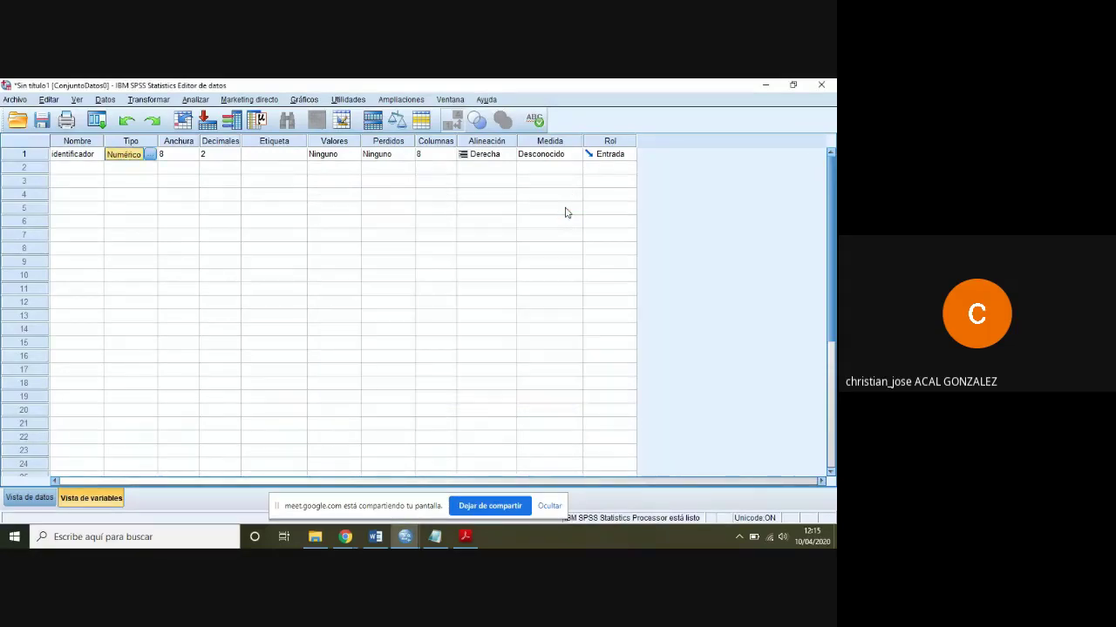
# Set identificador to 0 decimals and give it the label "identificador de la persona".
pyautogui.click(234, 160)
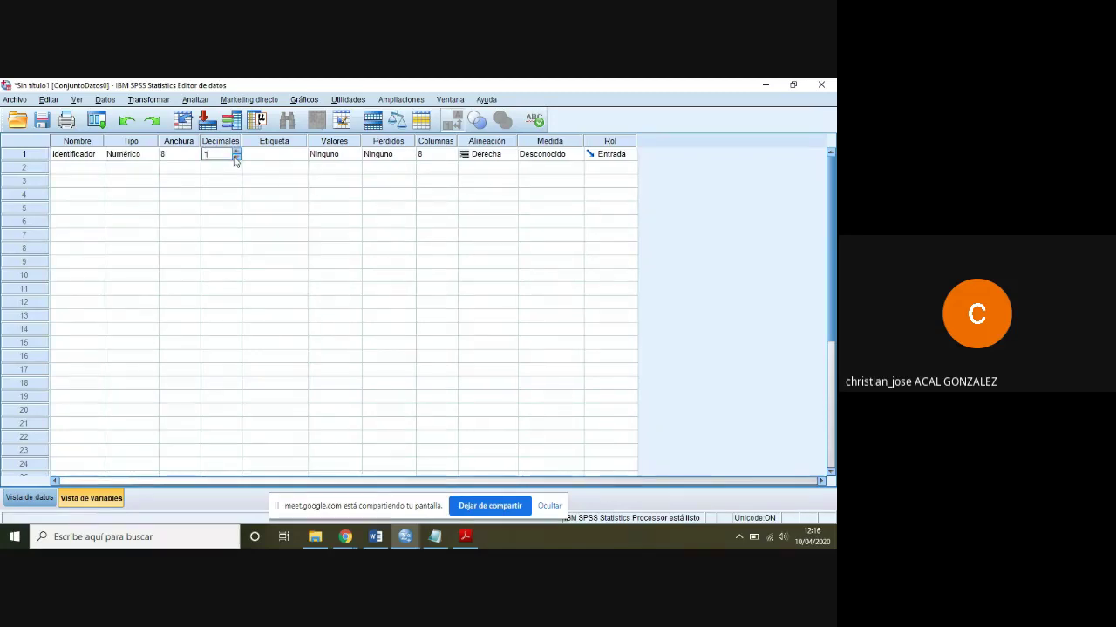
pyautogui.doubleClick(234, 160)
pyautogui.click(265, 160)
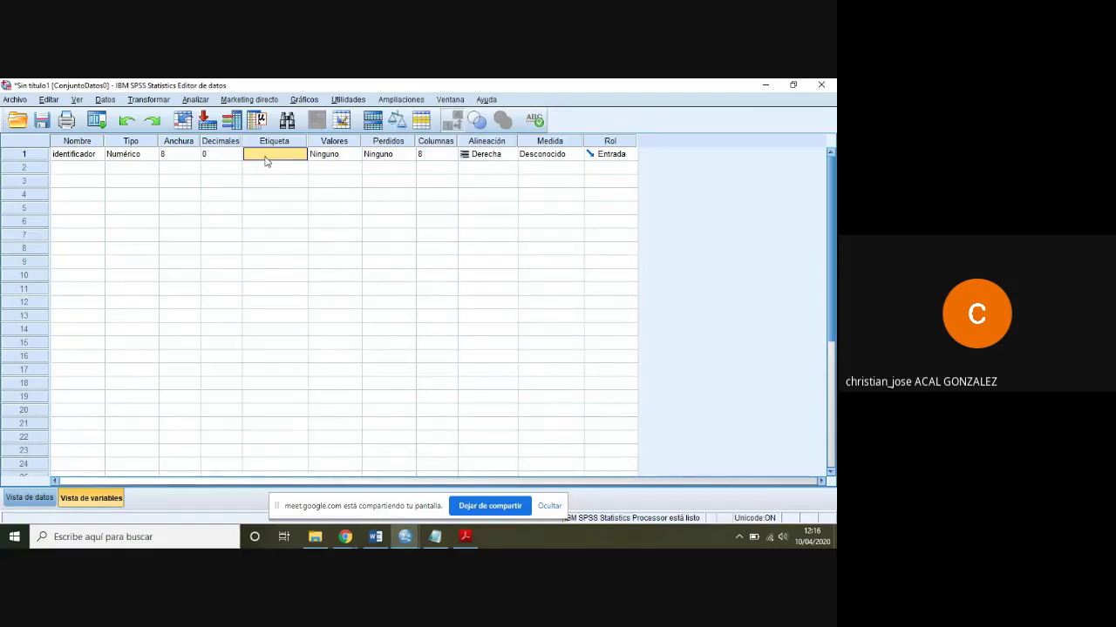
pyautogui.write('identi')
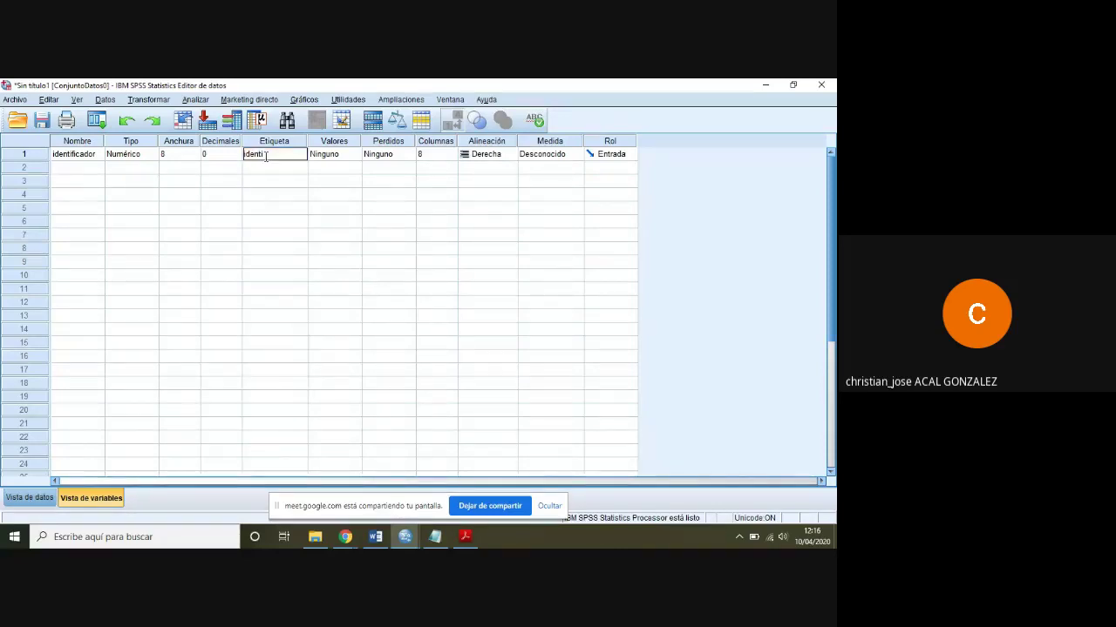
pyautogui.write('ficador de la persona')
# Set the measurement level of identificador to Escala and keep its role as Entrada.
pyautogui.click(542, 155)
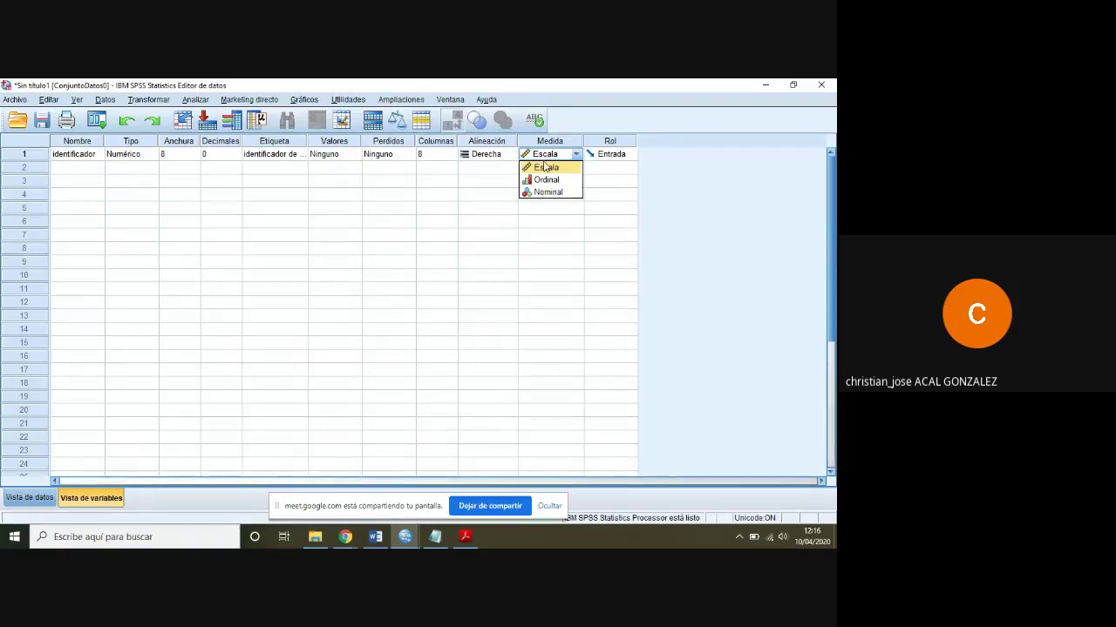
pyautogui.click(544, 167)
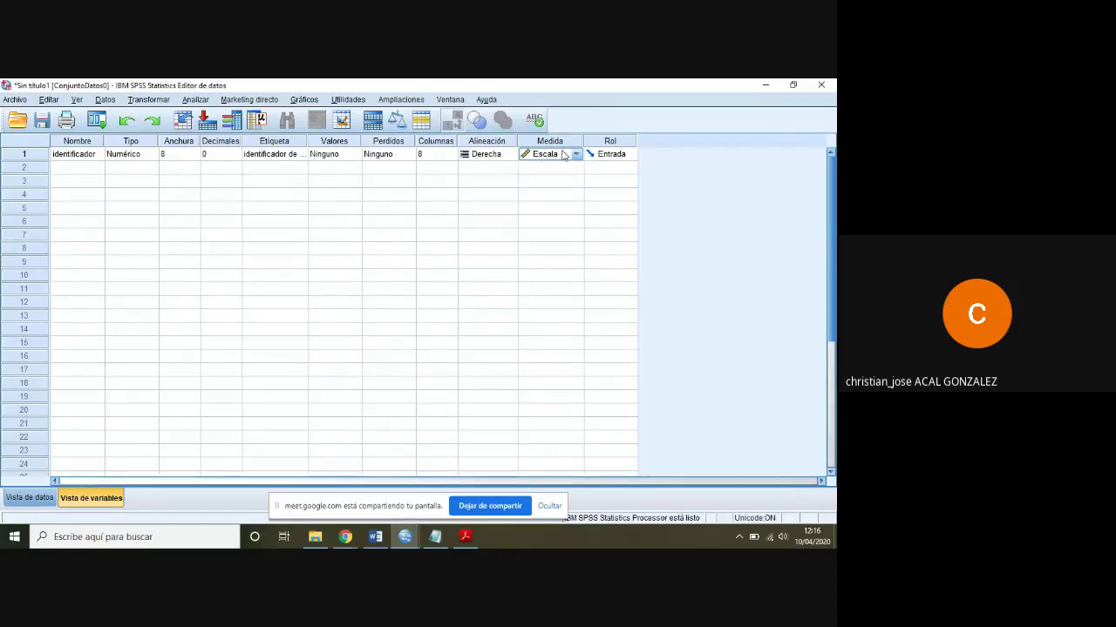
pyautogui.press('Tab')
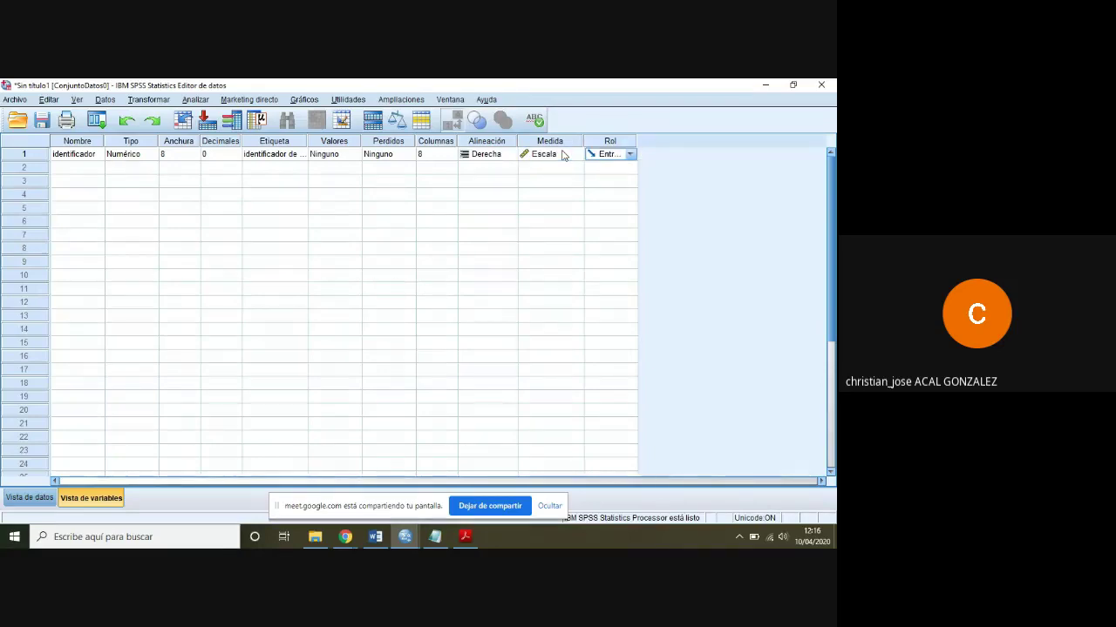
pyautogui.press('Tab')
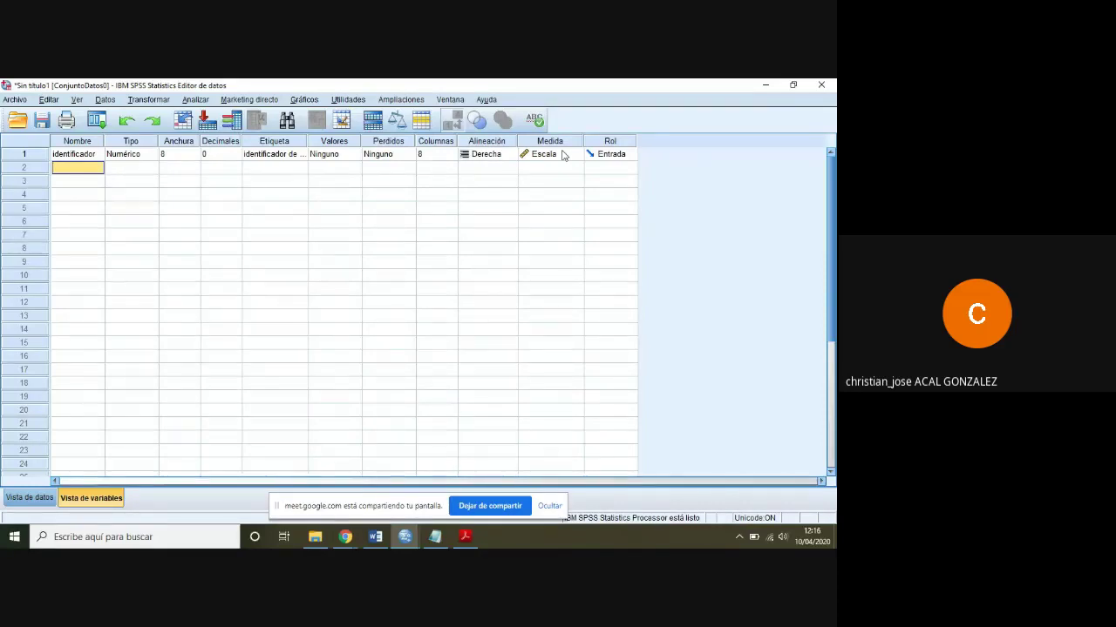
pyautogui.write('nombre')
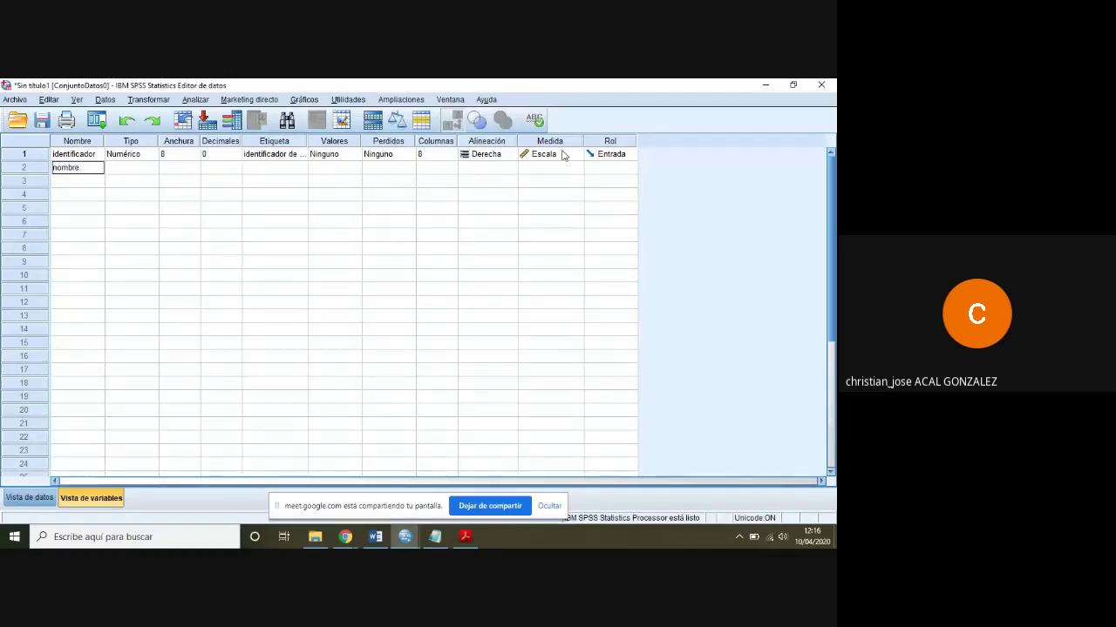
pyautogui.click(164, 182)
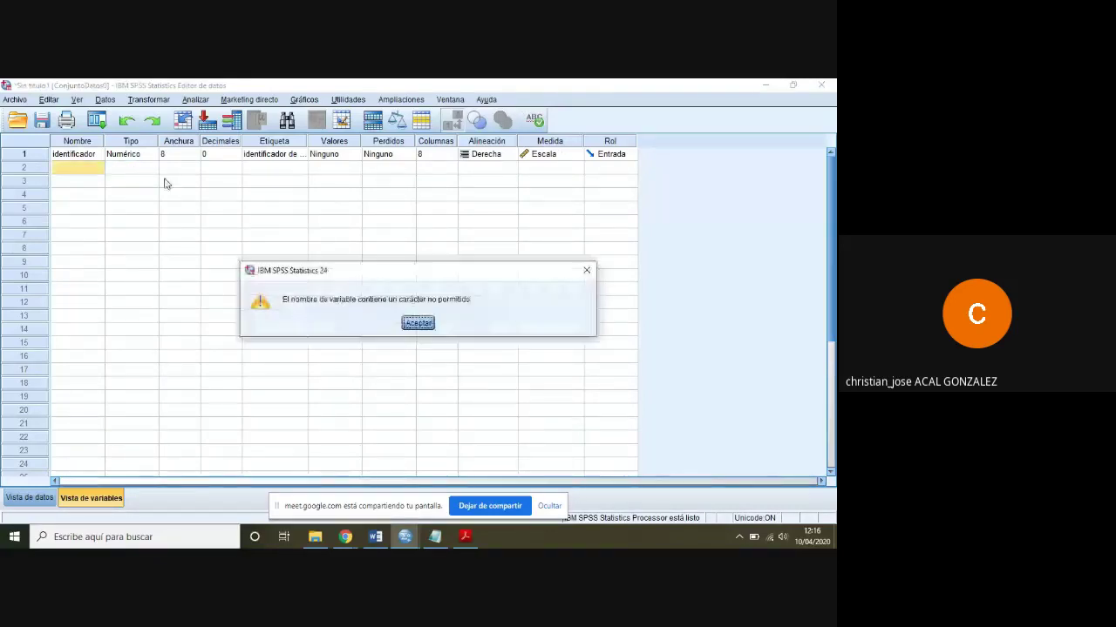
pyautogui.click(420, 322)
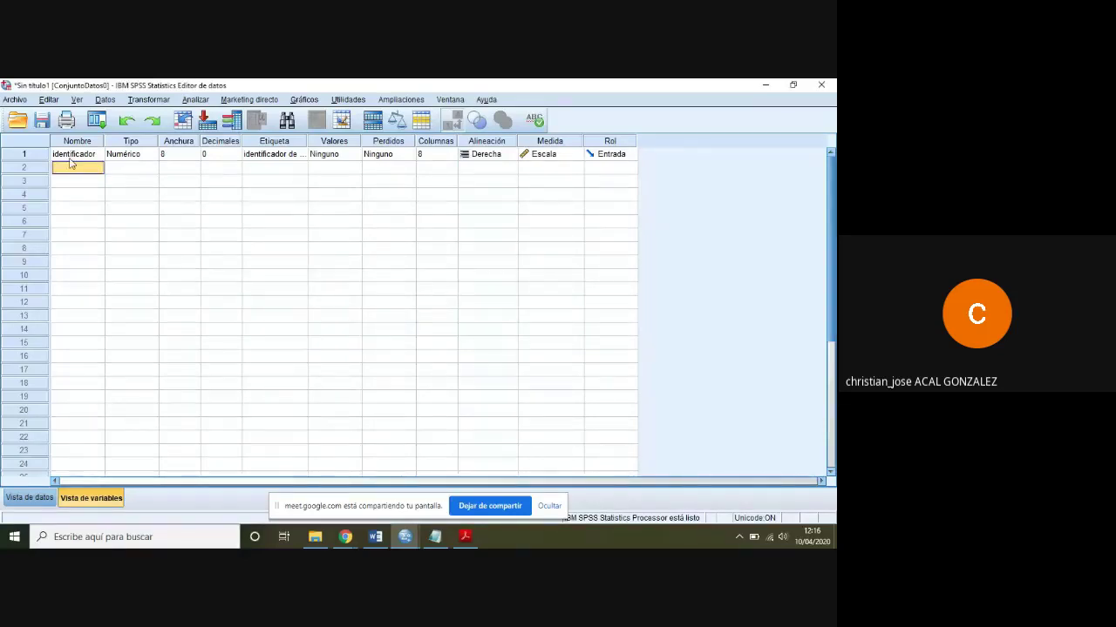
# Name the second variable nombre and set its variable type to Cadena.
pyautogui.write('nombre')
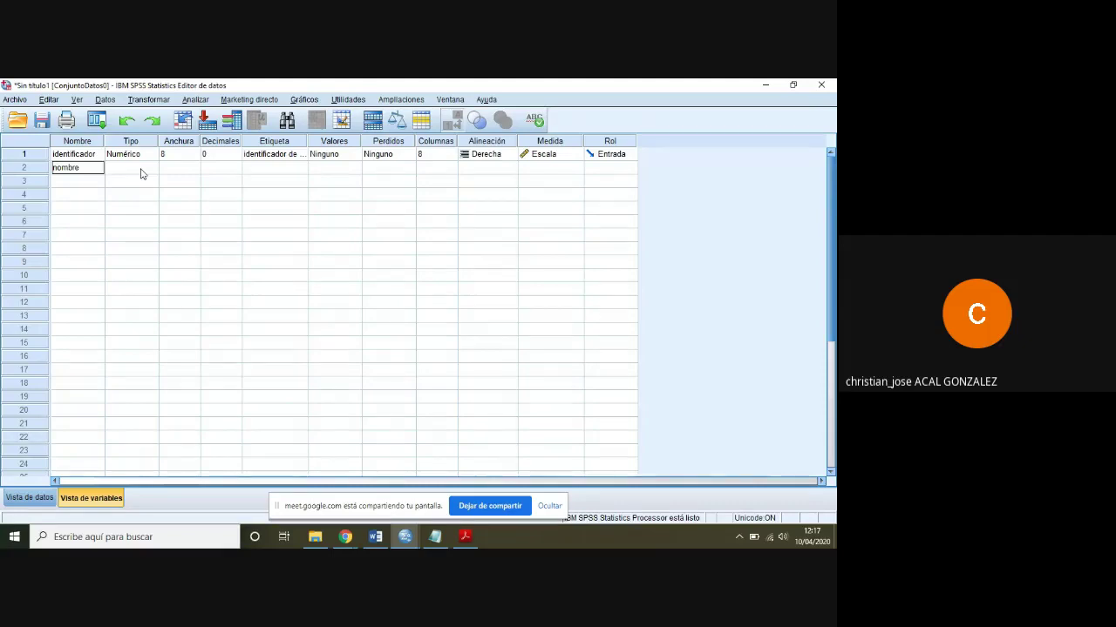
pyautogui.click(141, 172)
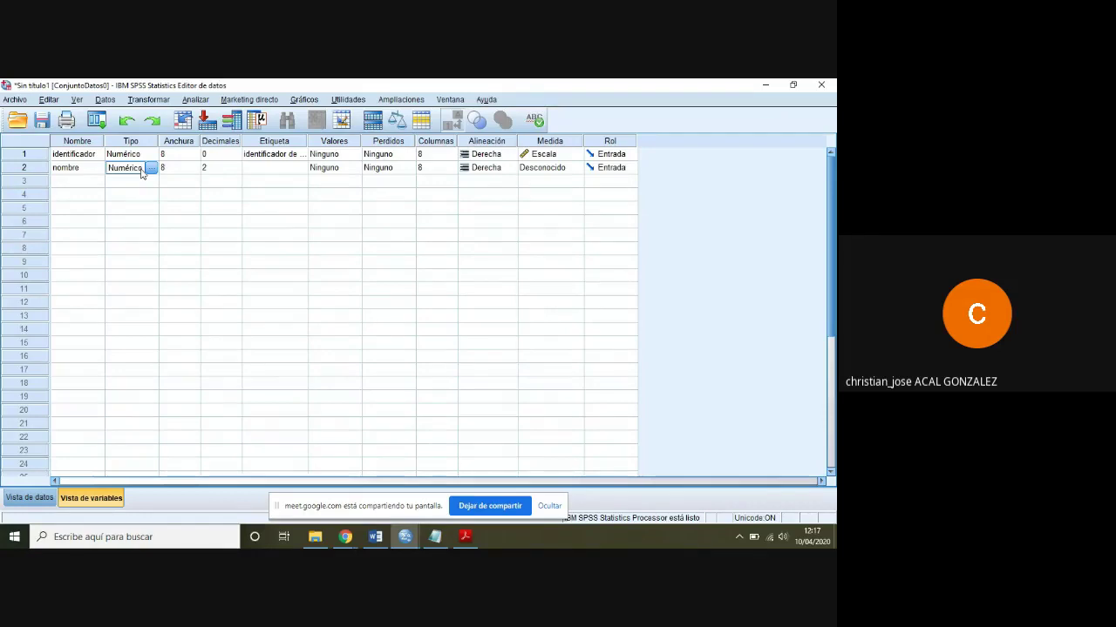
pyautogui.click(150, 168)
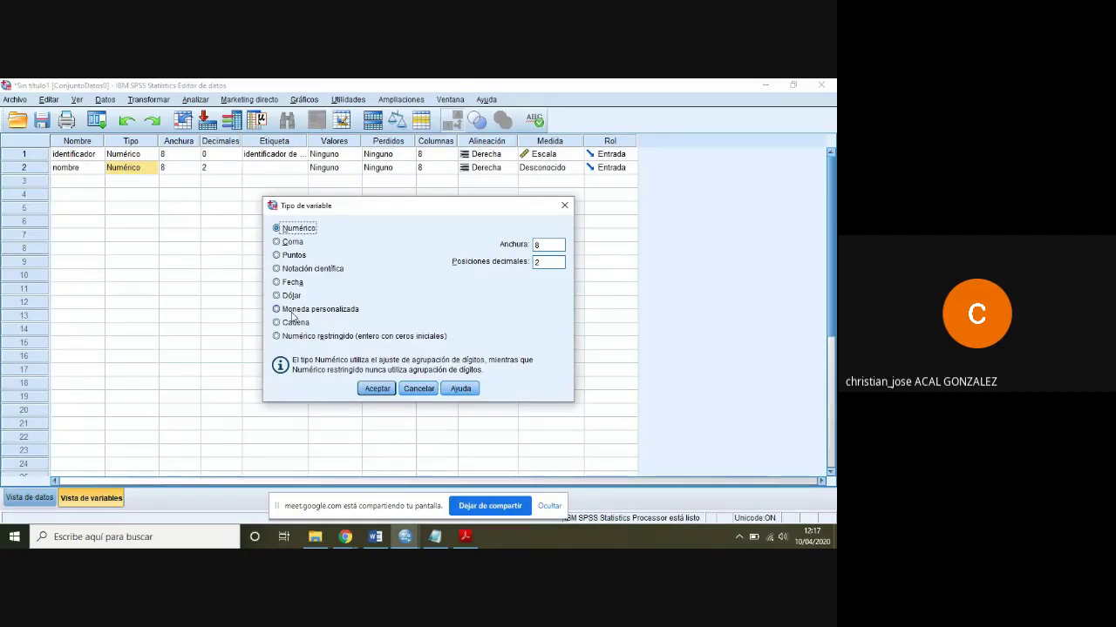
pyautogui.click(277, 323)
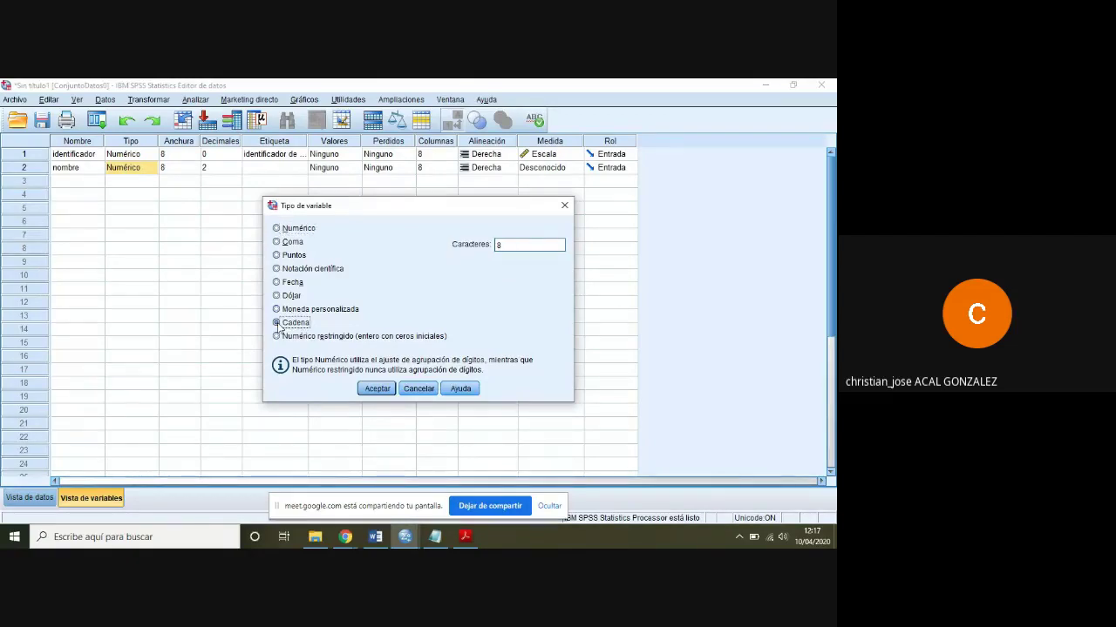
pyautogui.click(377, 389)
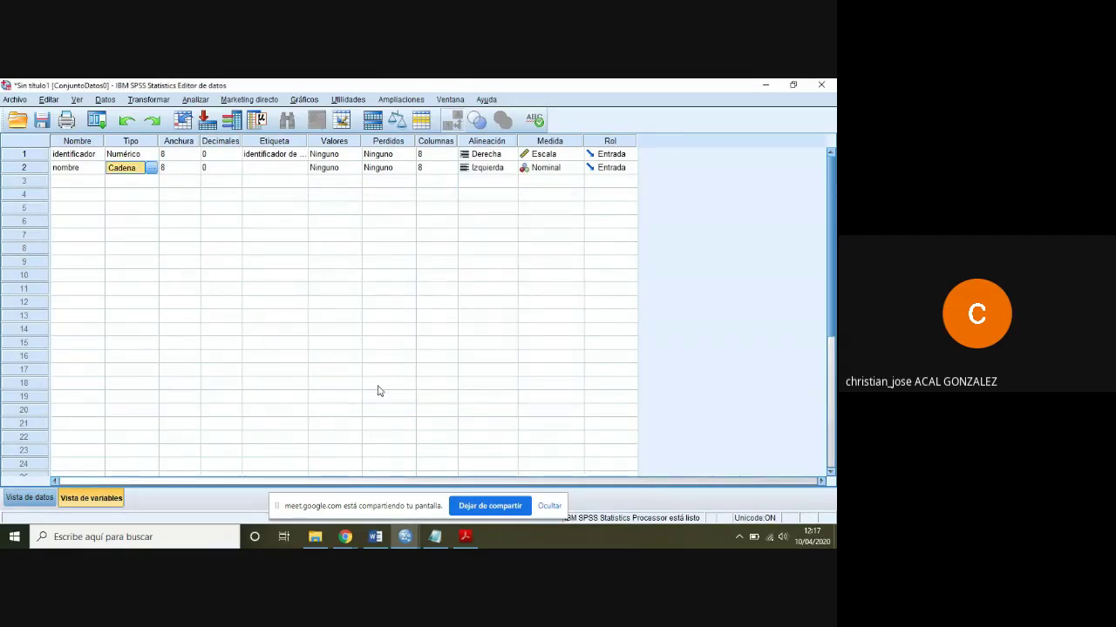
# Set the width of nombre to 30 and give it the label "nombre de la persona".
pyautogui.click(187, 167)
pyautogui.doubleClick(191, 167)
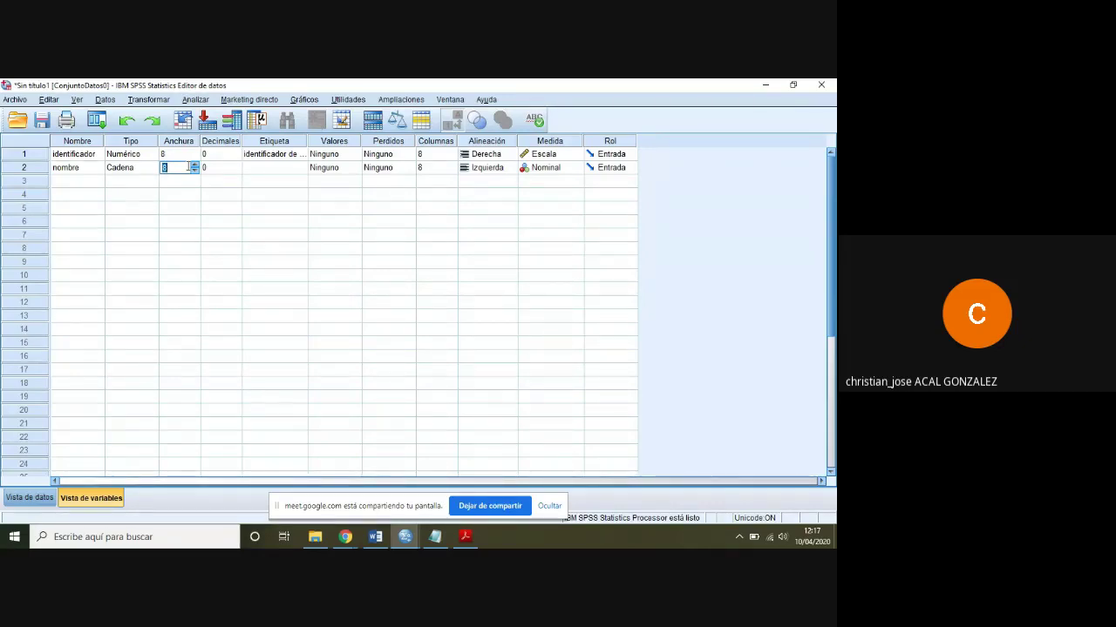
pyautogui.write('30')
pyautogui.click(285, 171)
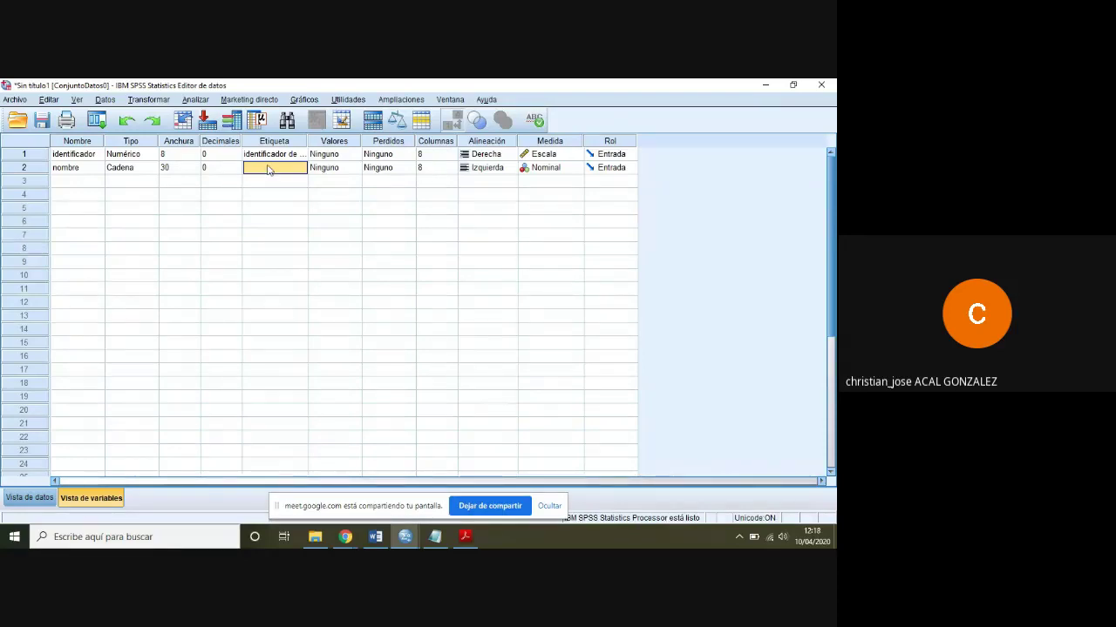
pyautogui.write('nombre d')
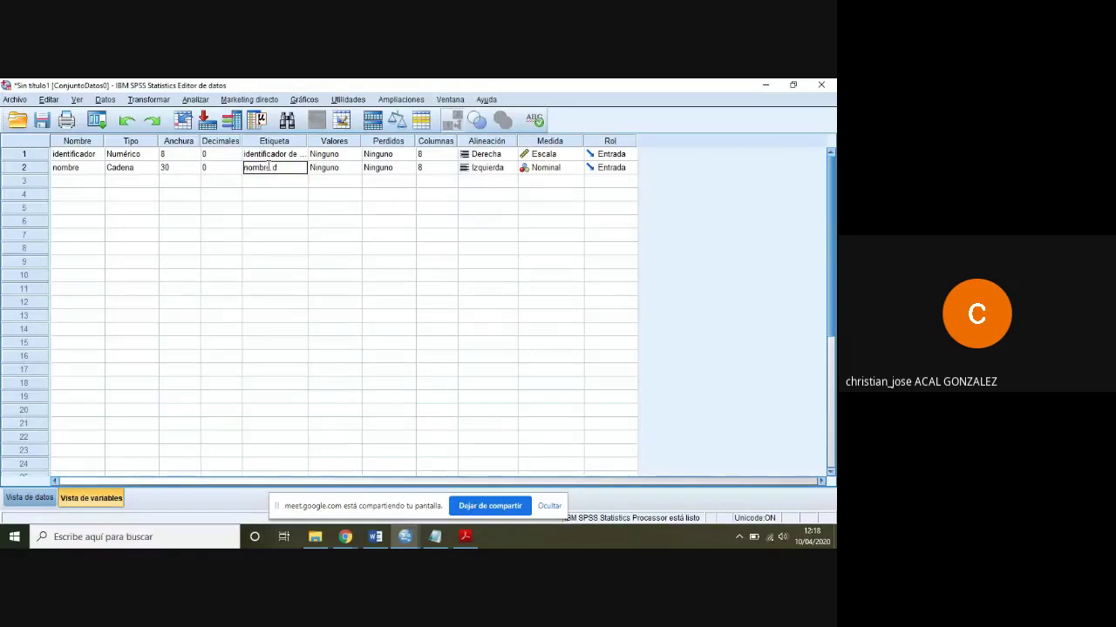
pyautogui.write('e la persona')
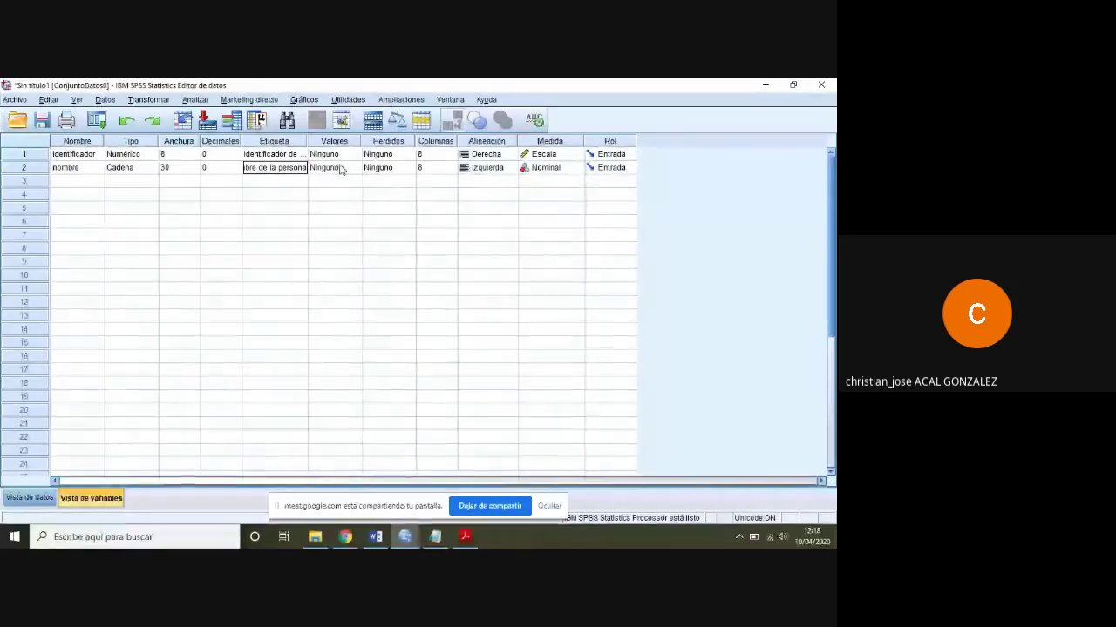
# Set the alignment of nombre to Centrado, keeping its measurement level as Nominal and its role as Entrada.
pyautogui.click(492, 171)
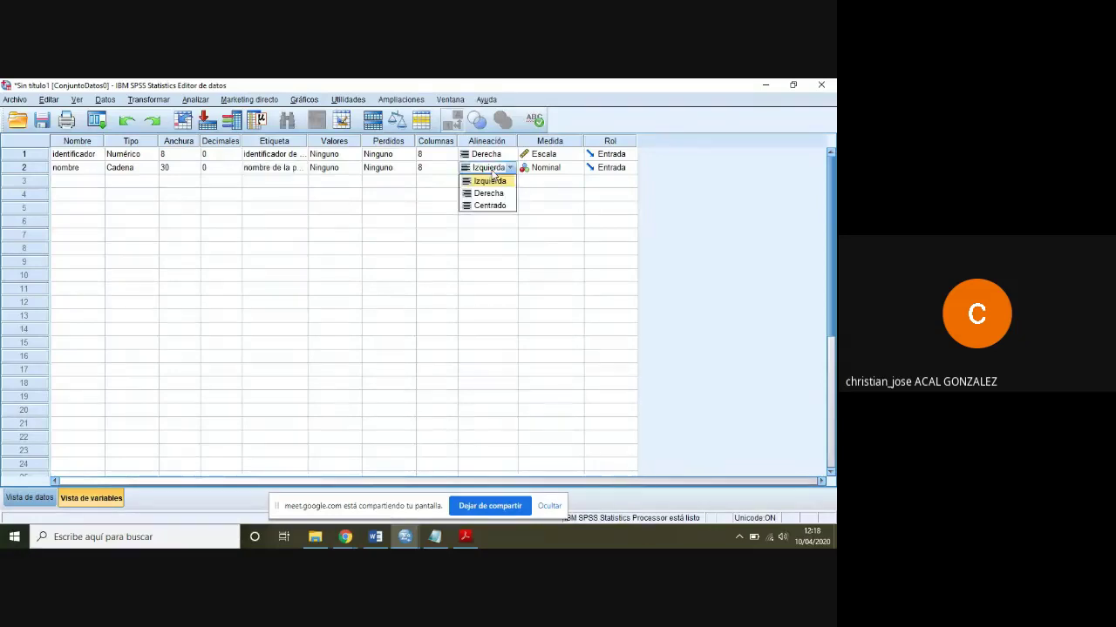
pyautogui.click(490, 207)
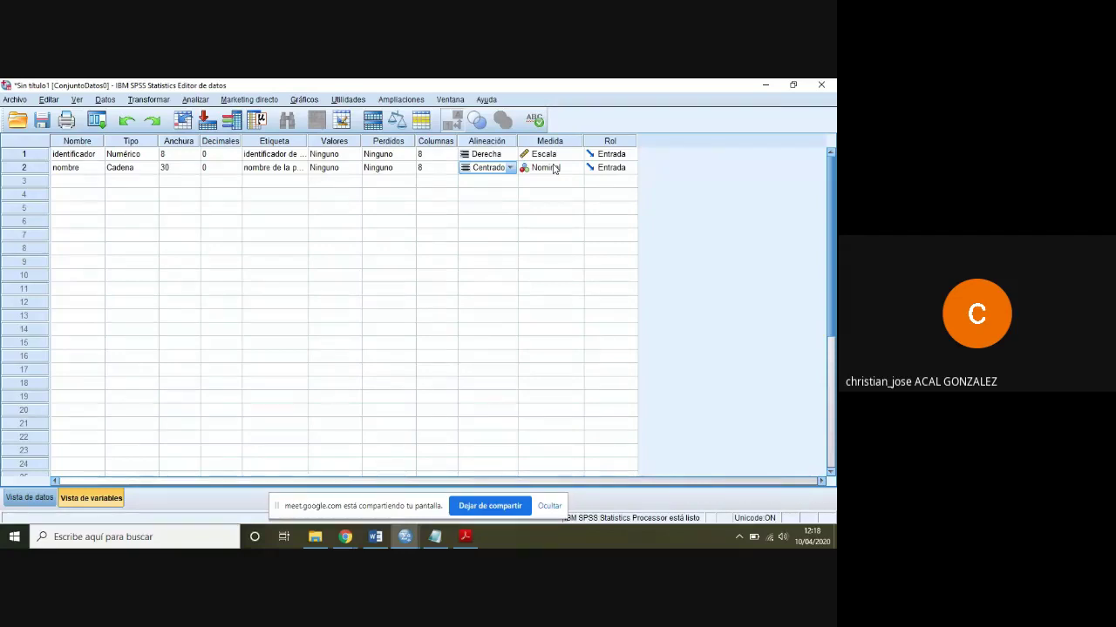
pyautogui.click(553, 168)
pyautogui.press('Tab')
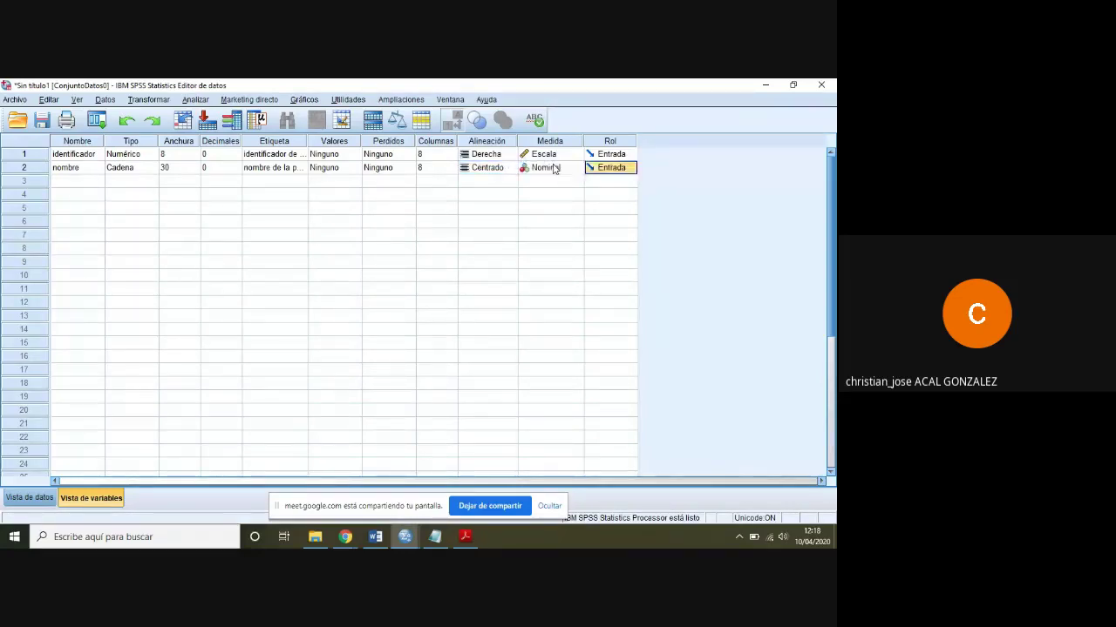
pyautogui.press('Tab')
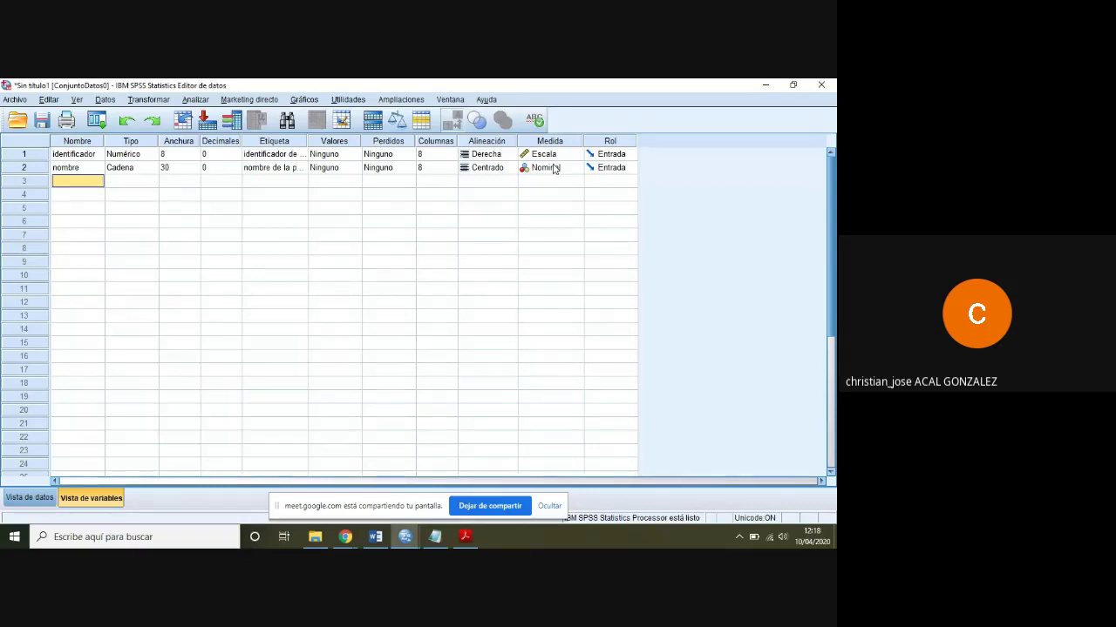
# Add a third variable named edad, keeping the numeric type and setting it to 0 decimals.
pyautogui.write('edad')
pyautogui.press('Tab')
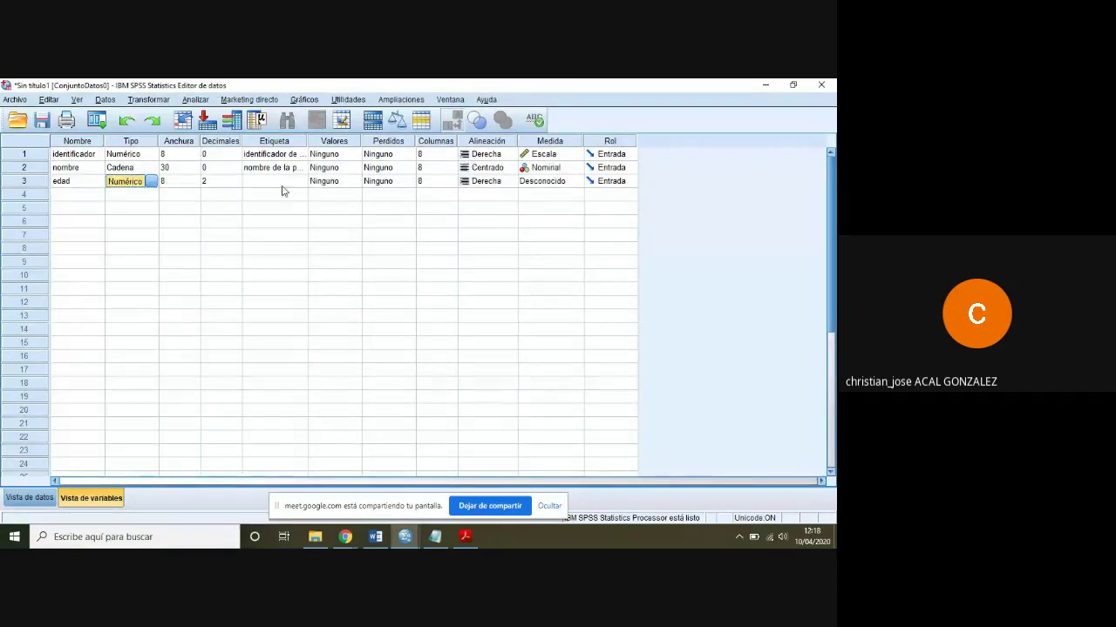
pyautogui.click(151, 182)
pyautogui.click(236, 183)
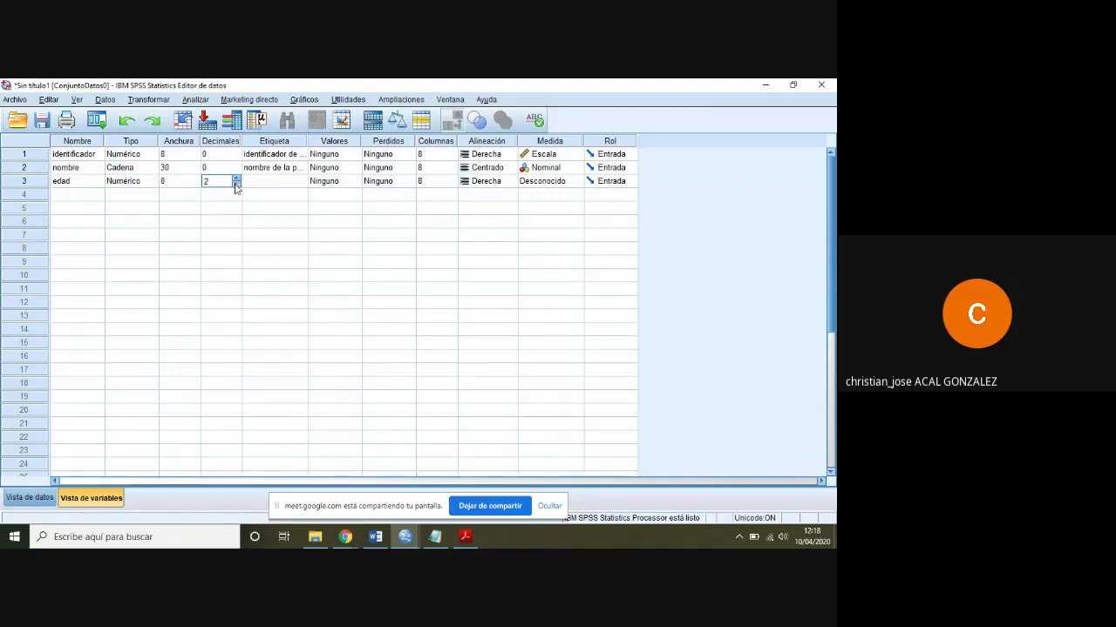
pyautogui.click(235, 185)
# Give edad the label "edad del individuo" and set its measurement level to Escala.
pyautogui.click(267, 184)
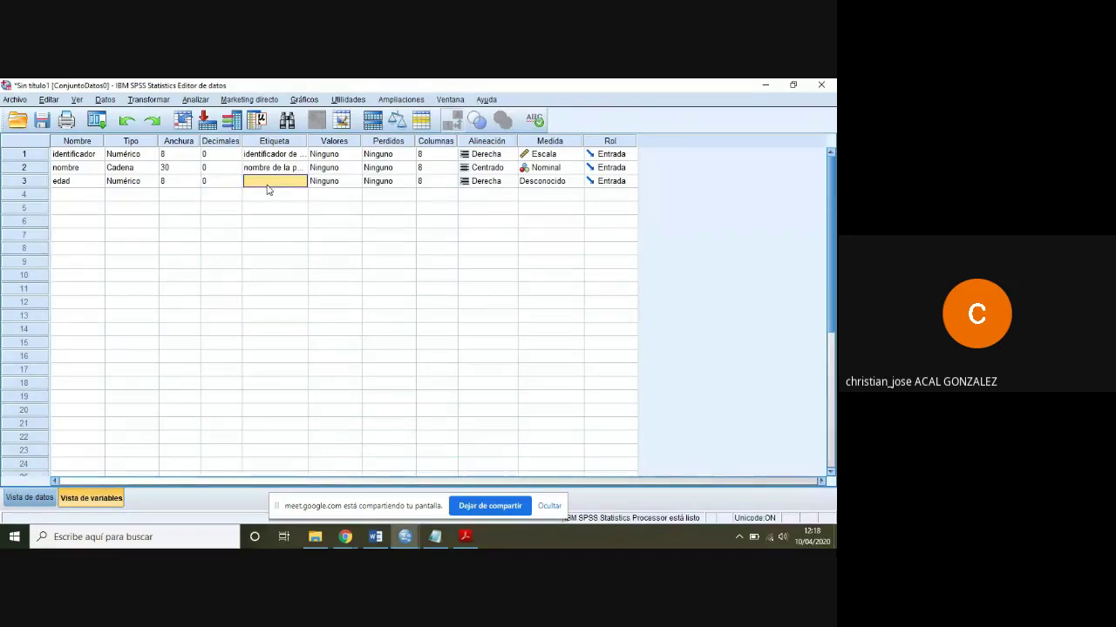
pyautogui.write('edad del')
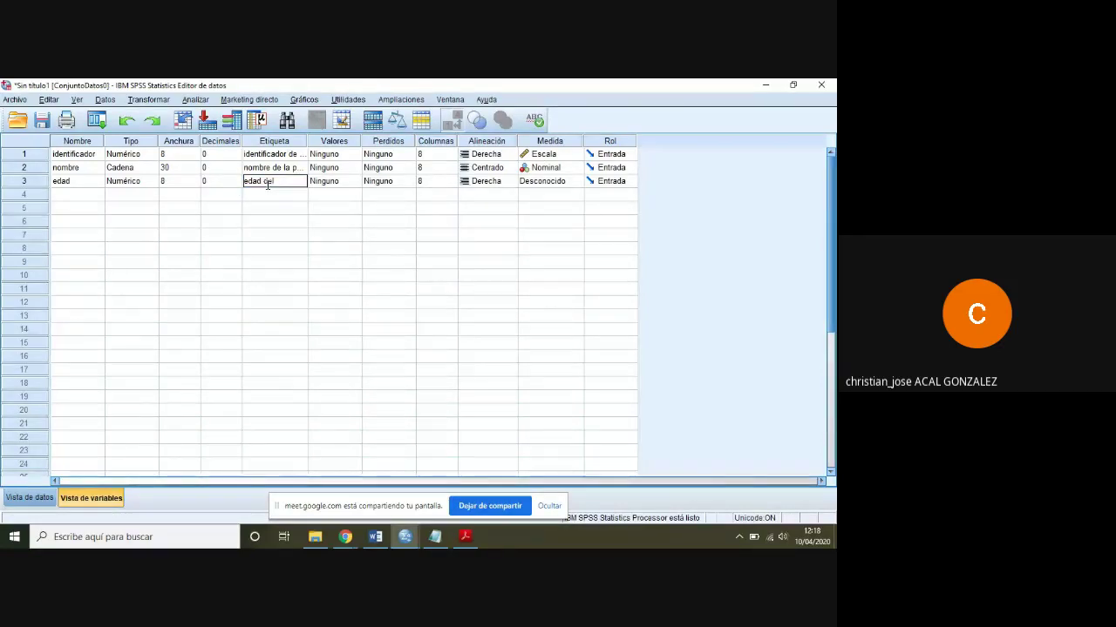
pyautogui.write('ndividuo')
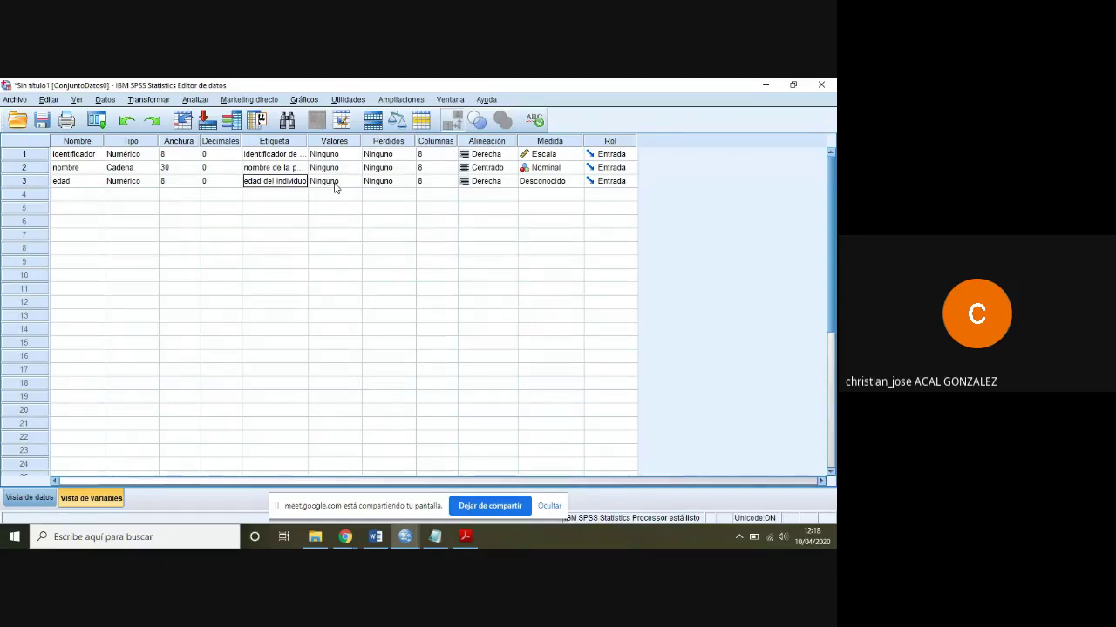
pyautogui.click(531, 186)
pyautogui.click(532, 198)
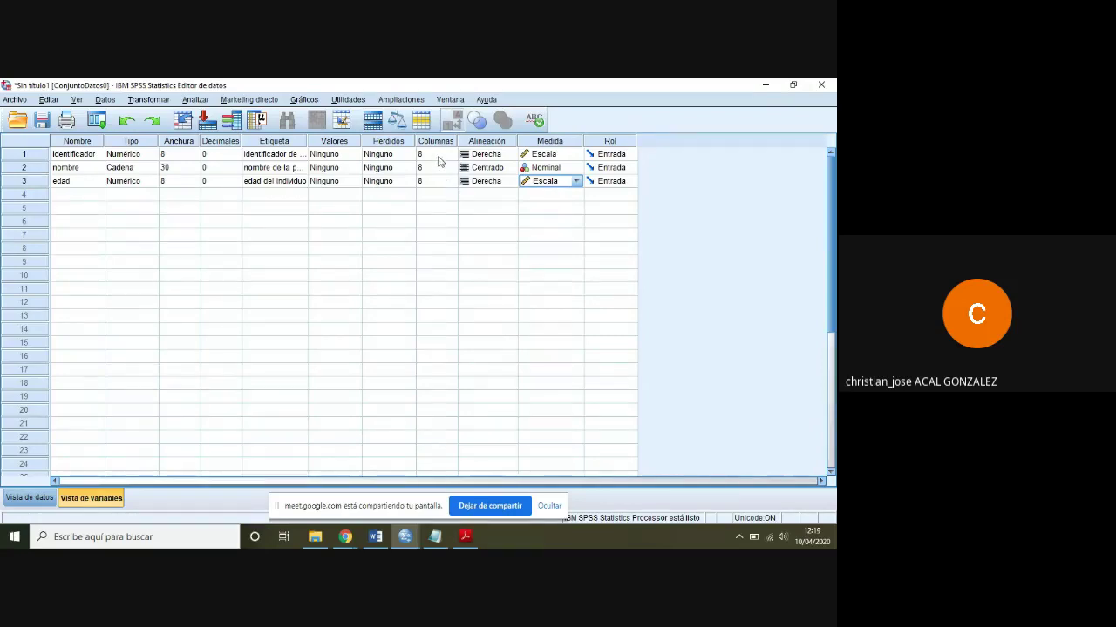
# Set the column width of identificador to 15, narrow it to 10 in the data view, and return to the variable view.
pyautogui.click(34, 498)
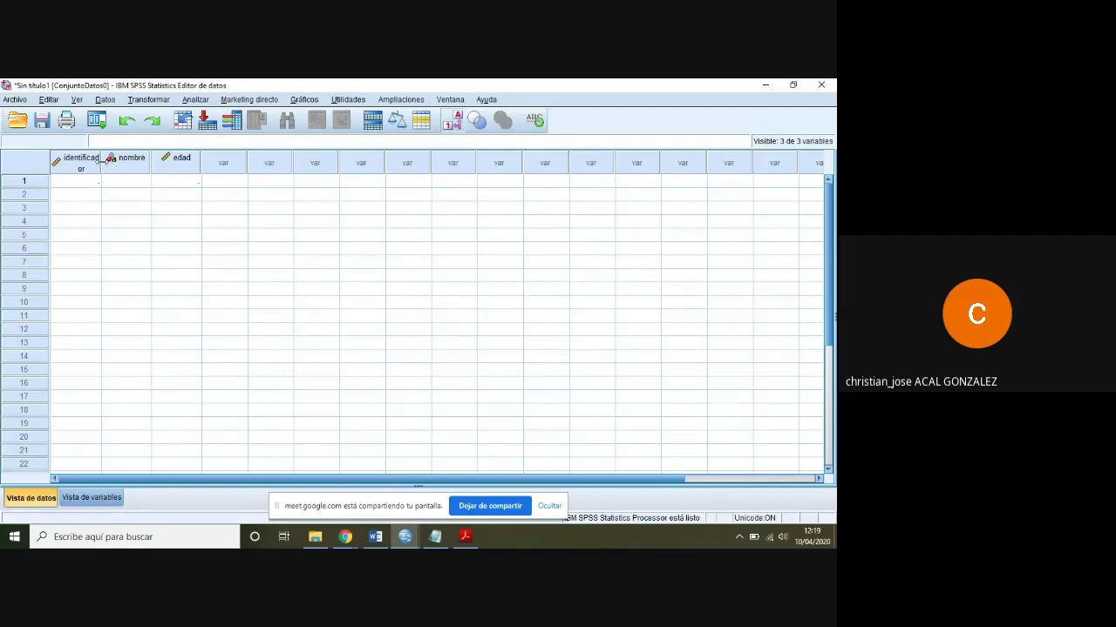
pyautogui.click(96, 497)
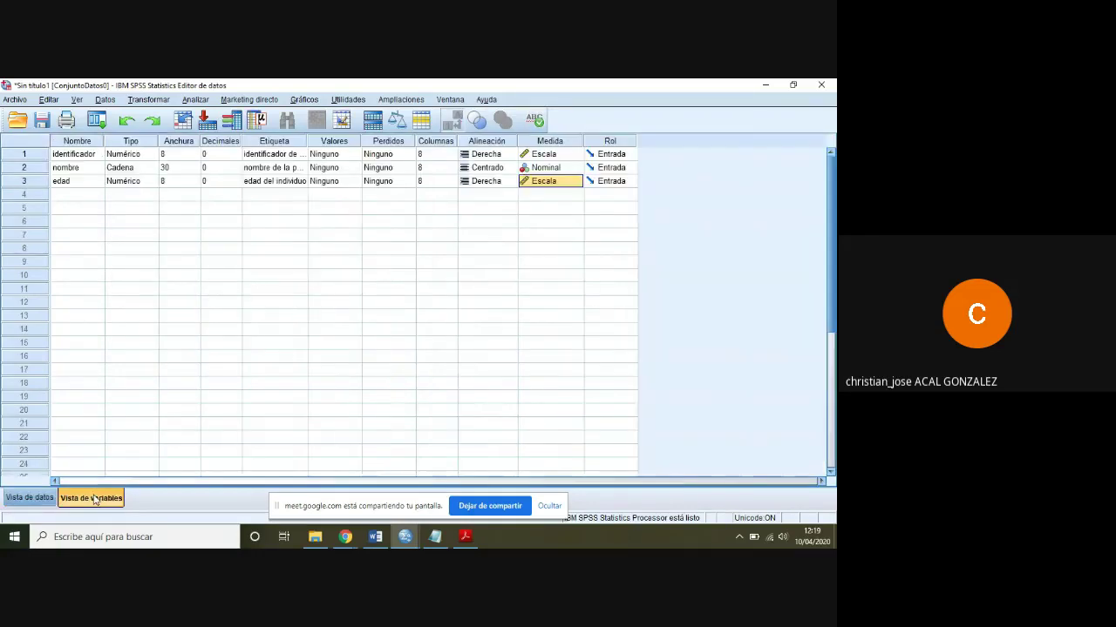
pyautogui.click(439, 154)
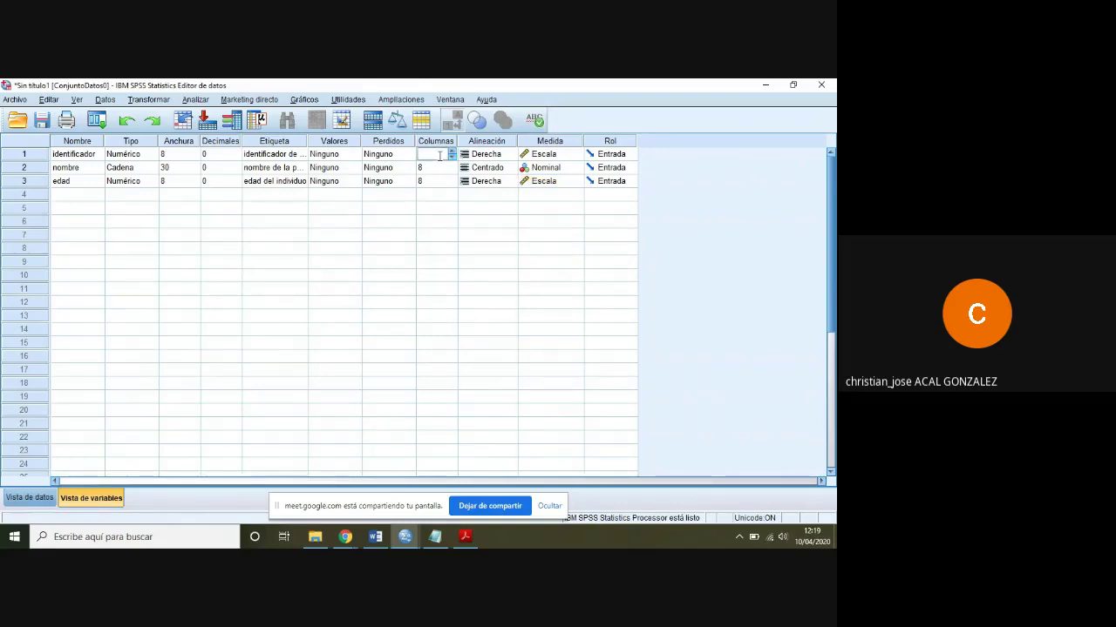
pyautogui.write('15')
pyautogui.click(52, 498)
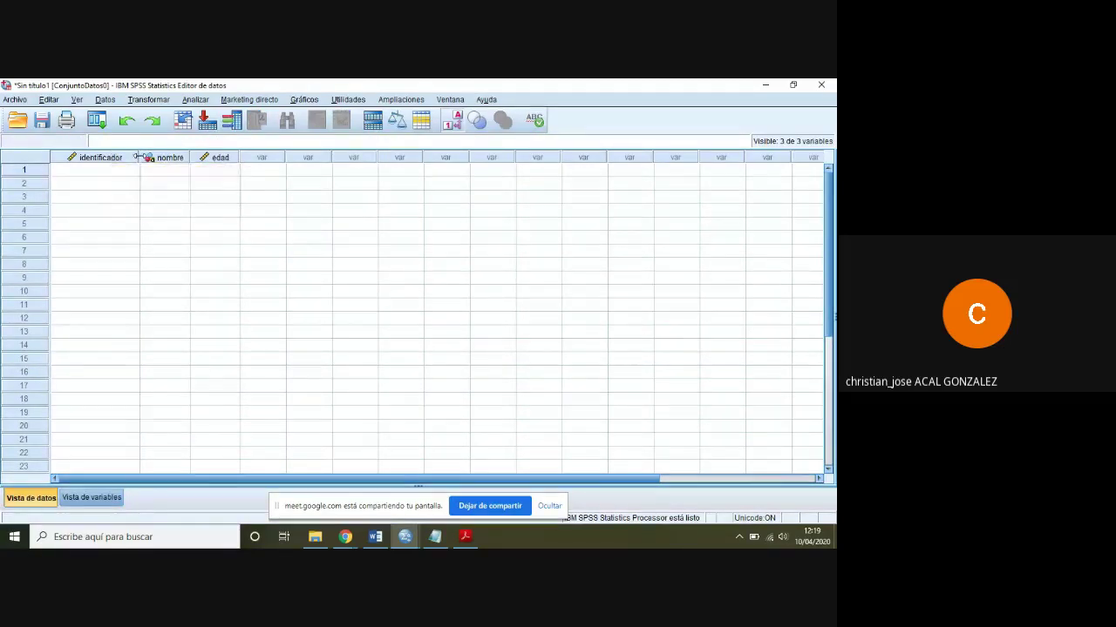
pyautogui.moveTo(139, 157); pyautogui.dragTo(111, 156)
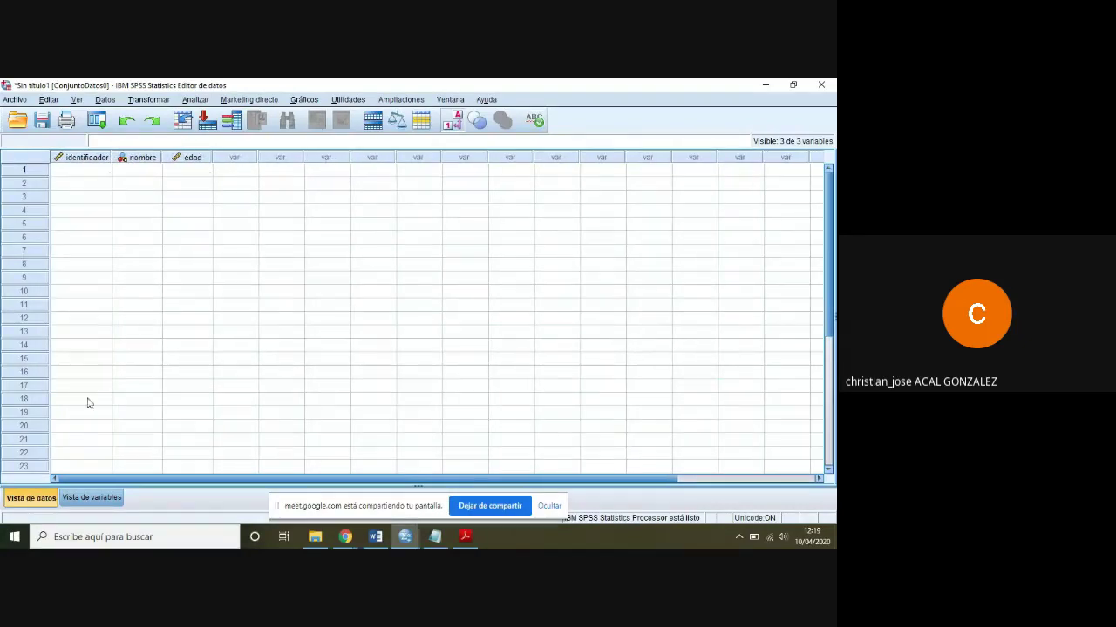
pyautogui.click(70, 498)
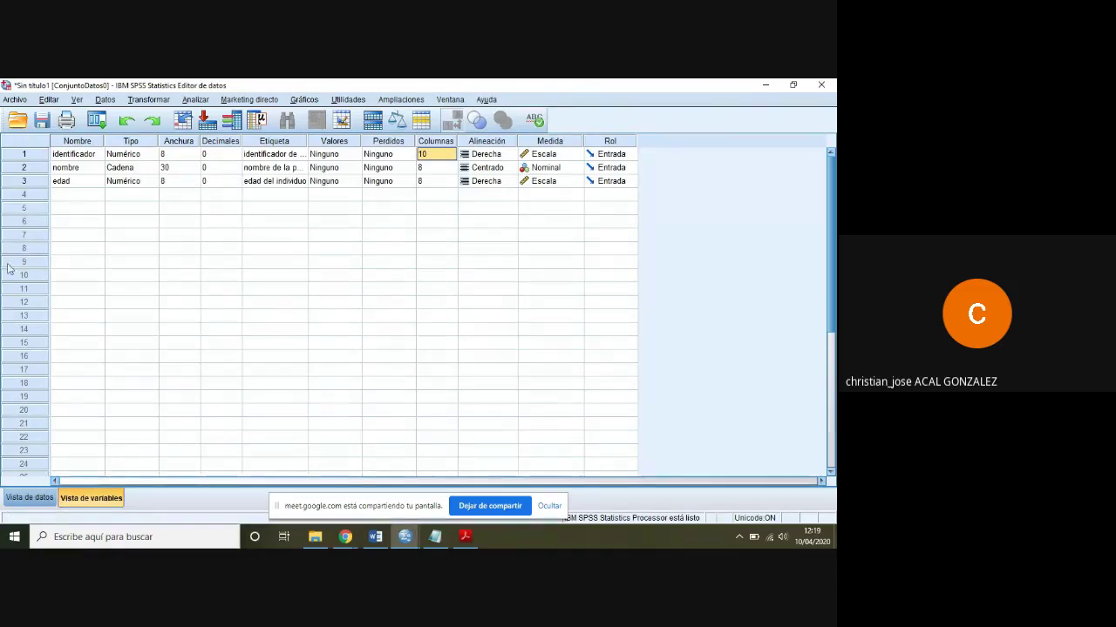
# Add a fourth variable named sexo, keeping the numeric type and setting it to 0 decimals.
pyautogui.click(67, 198)
pyautogui.write('s')
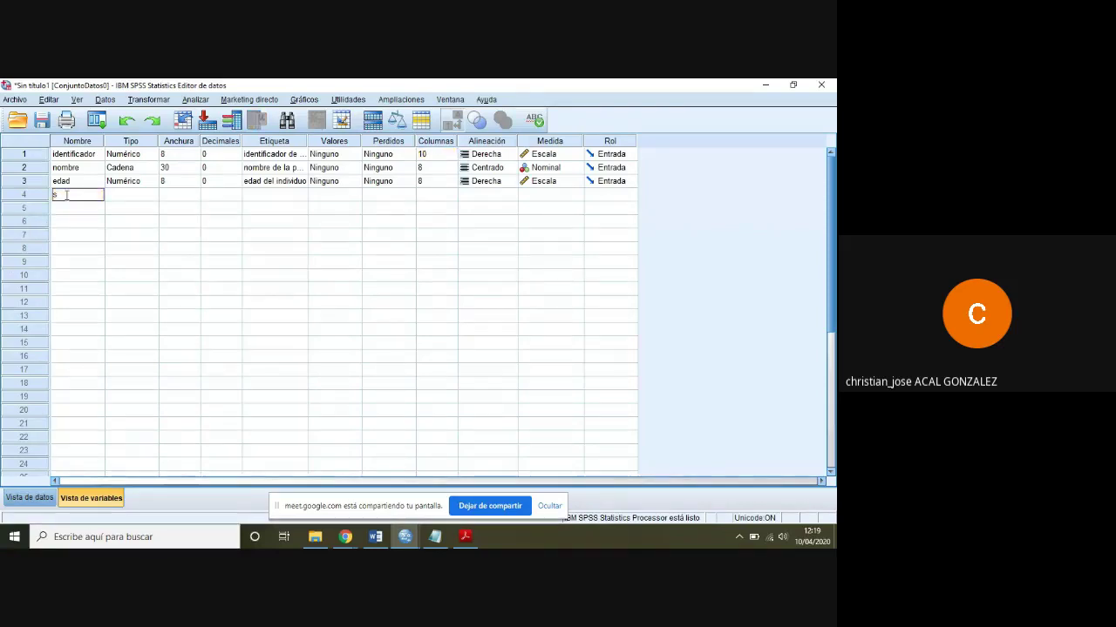
pyautogui.write('exo')
pyautogui.press('Tab')
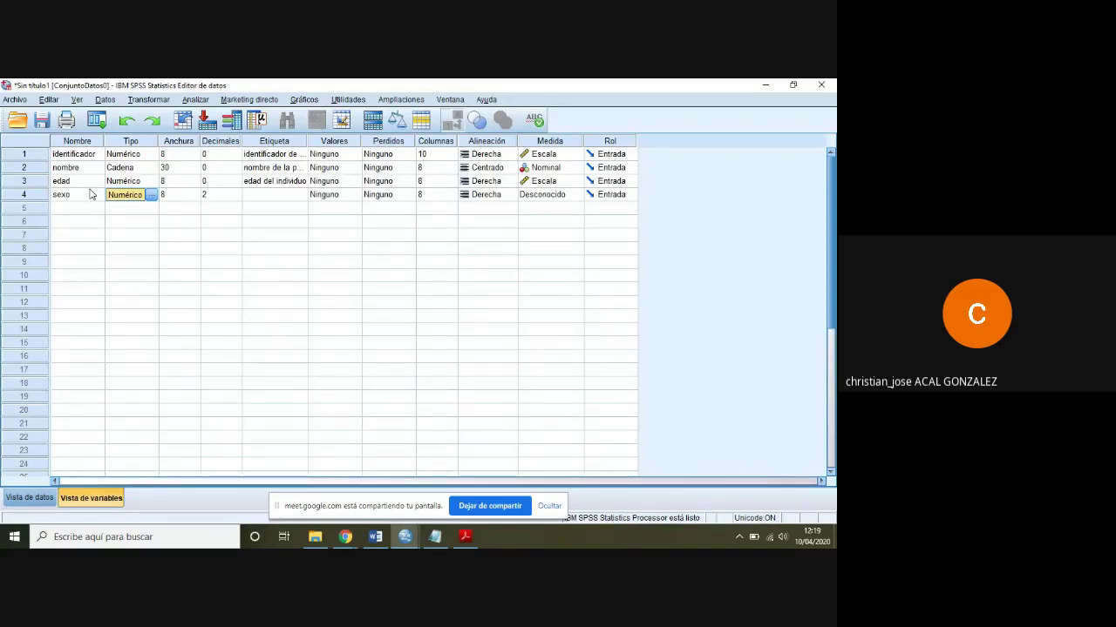
pyautogui.click(228, 195)
pyautogui.click(235, 198)
pyautogui.click(236, 199)
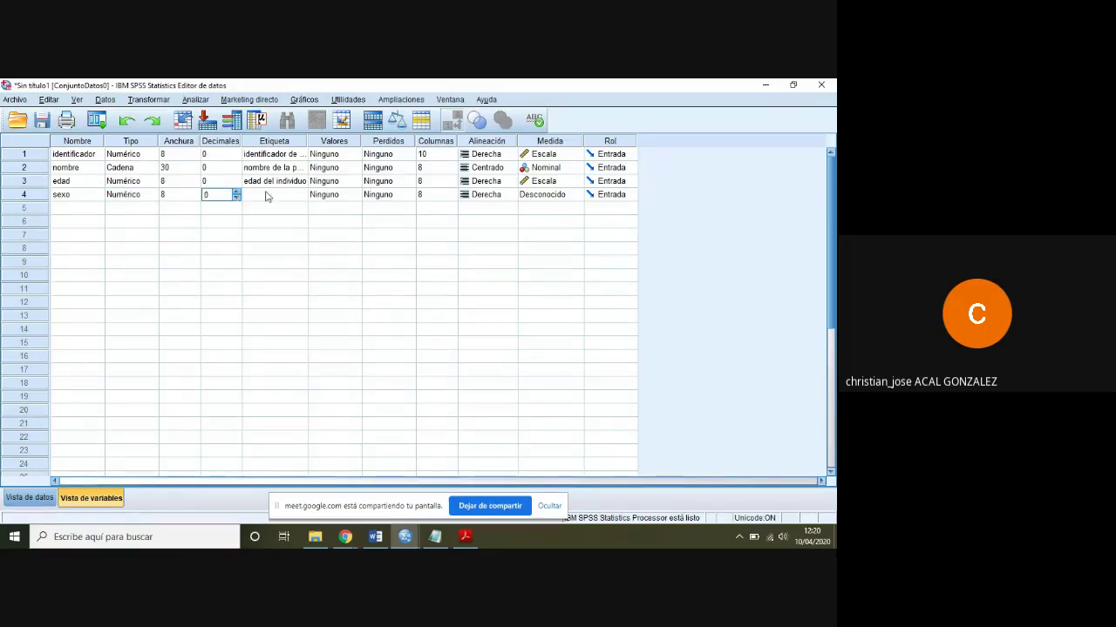
# Give sexo the label "sexo del paciente" and add the value label 1 = "Hombre".
pyautogui.click(270, 197)
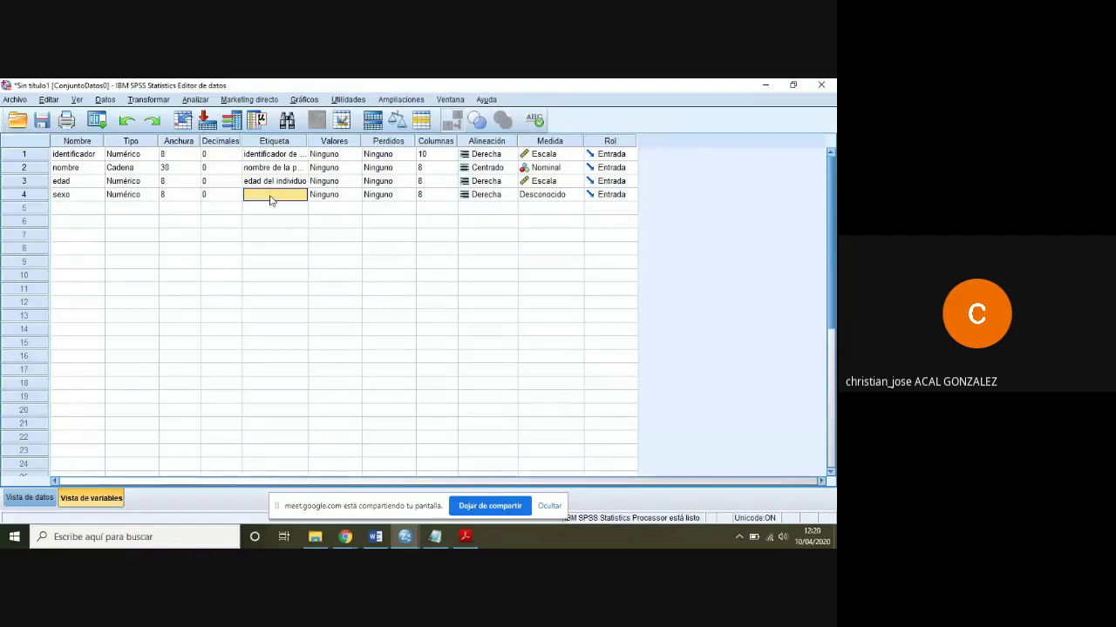
pyautogui.write('sexo del paciente')
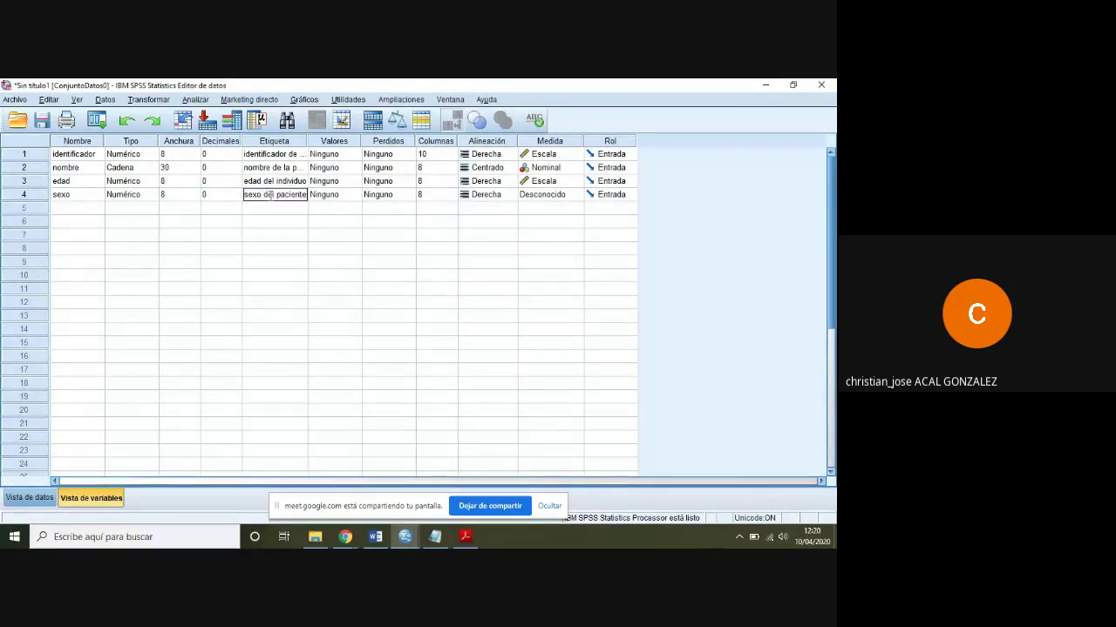
pyautogui.click(329, 197)
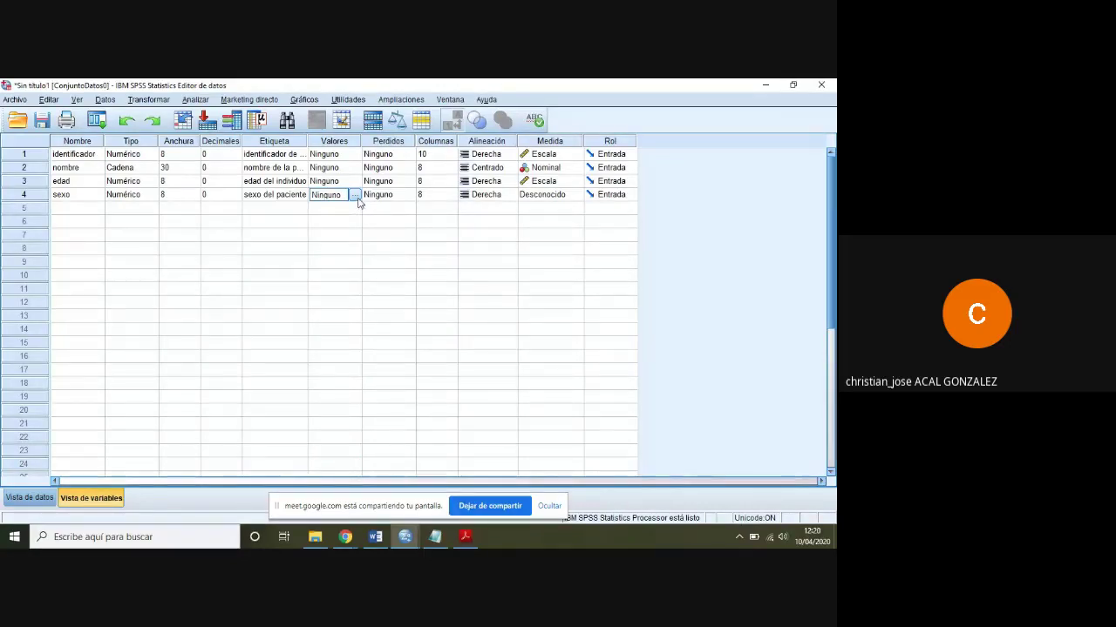
pyautogui.click(355, 196)
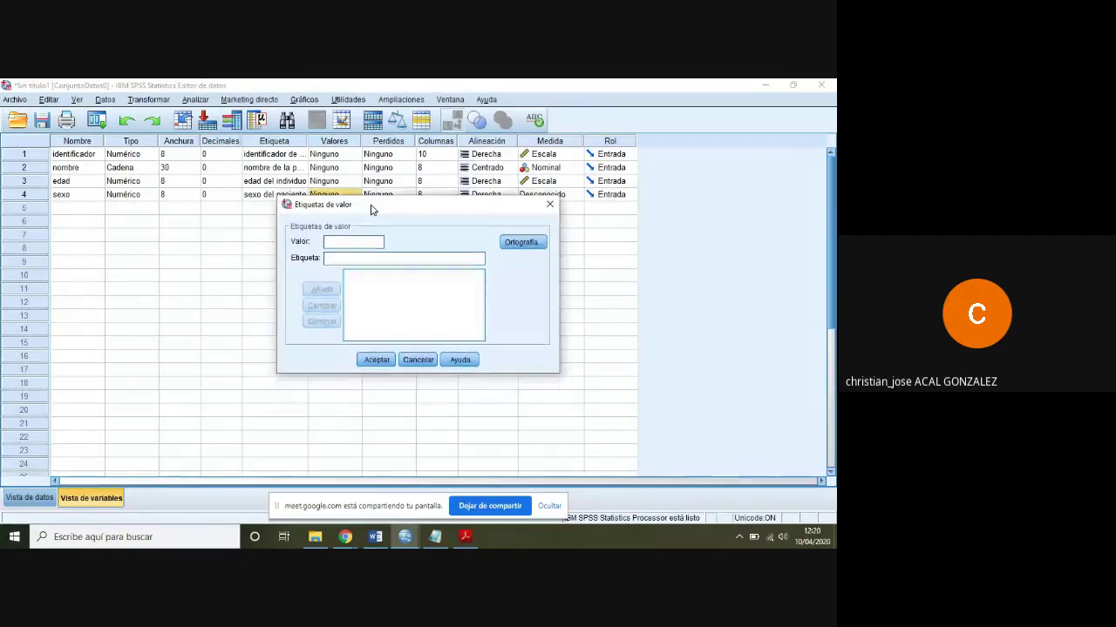
pyautogui.moveTo(371, 225); pyautogui.dragTo(369, 218)
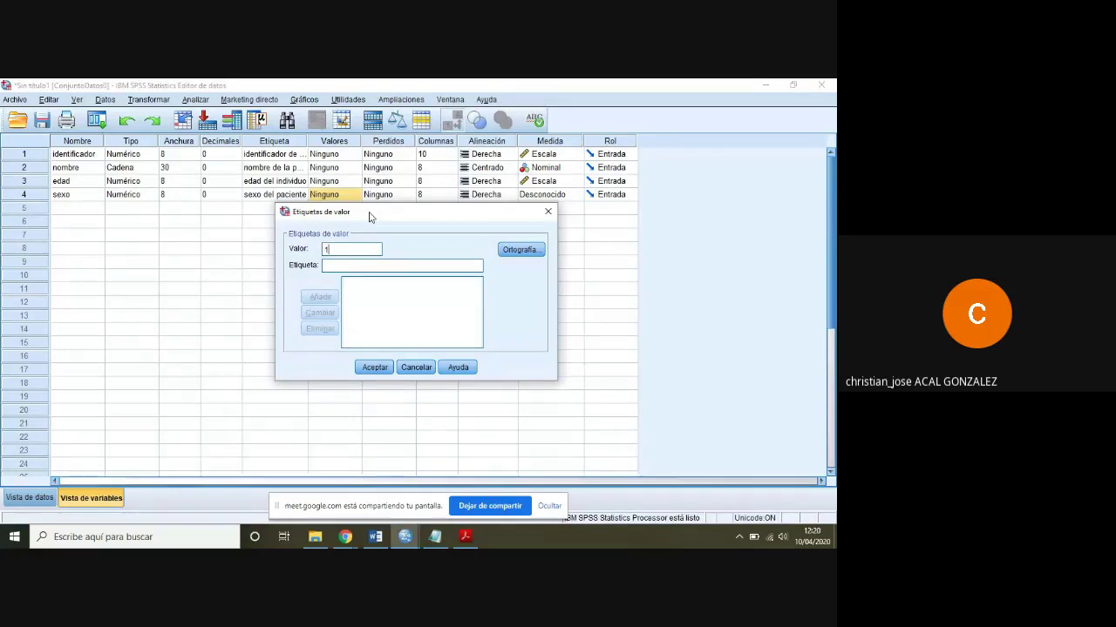
pyautogui.write('Hom')
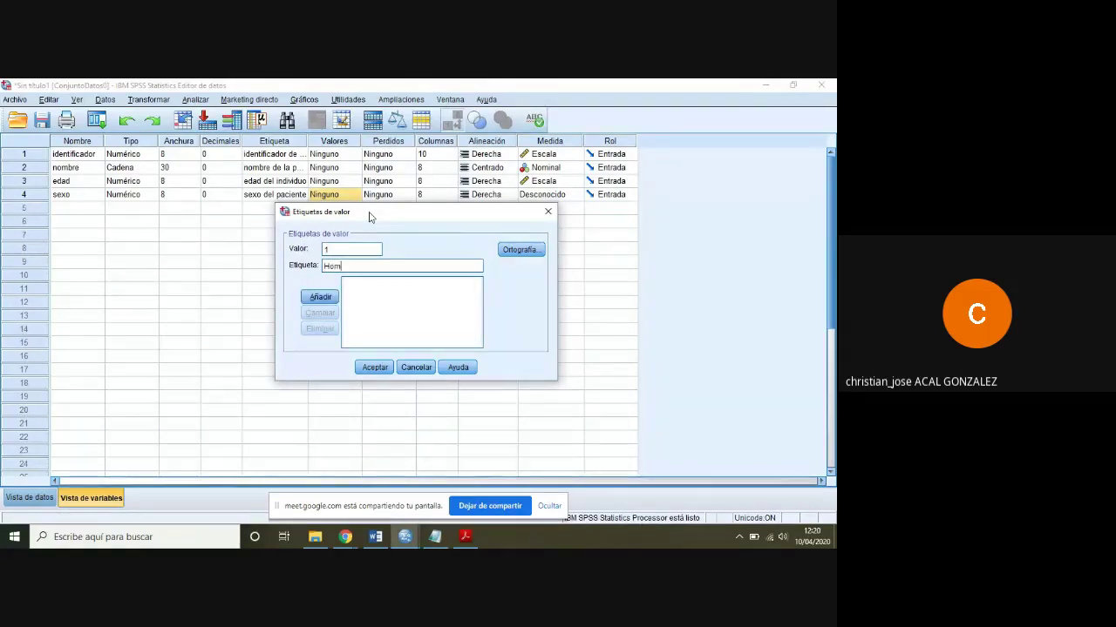
pyautogui.write('bre')
pyautogui.click(320, 297)
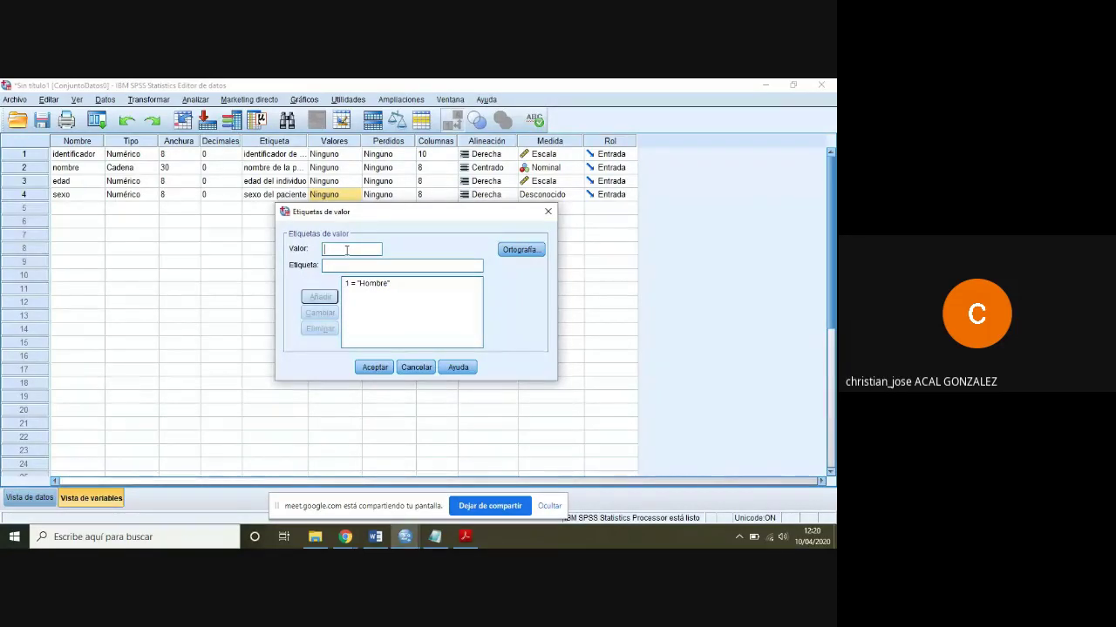
# Add the value label 2 = "Mujer" for sexo and accept the value labels.
pyautogui.write('2')
pyautogui.write('Mujer')
pyautogui.click(320, 297)
pyautogui.click(357, 295)
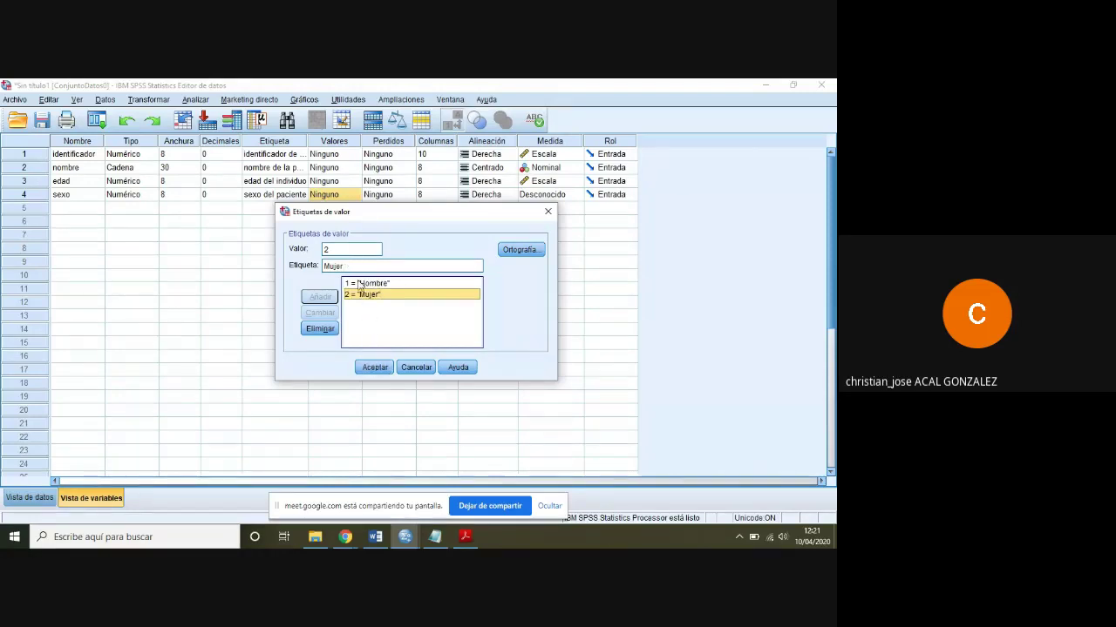
pyautogui.click(381, 367)
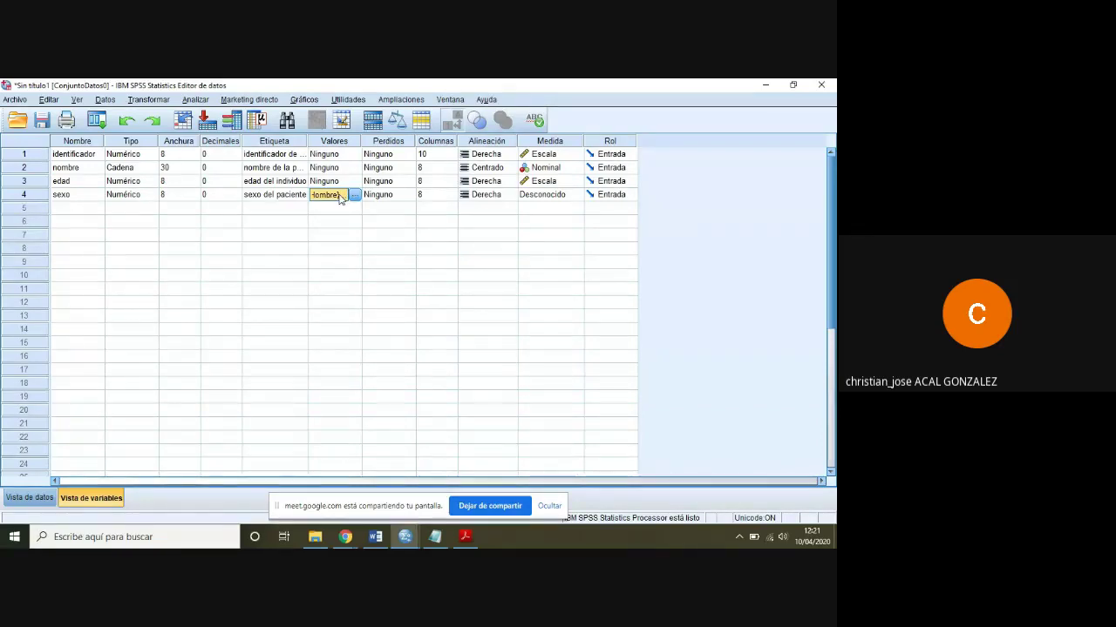
# Set the measurement level of sexo to Nominal.
pyautogui.click(535, 195)
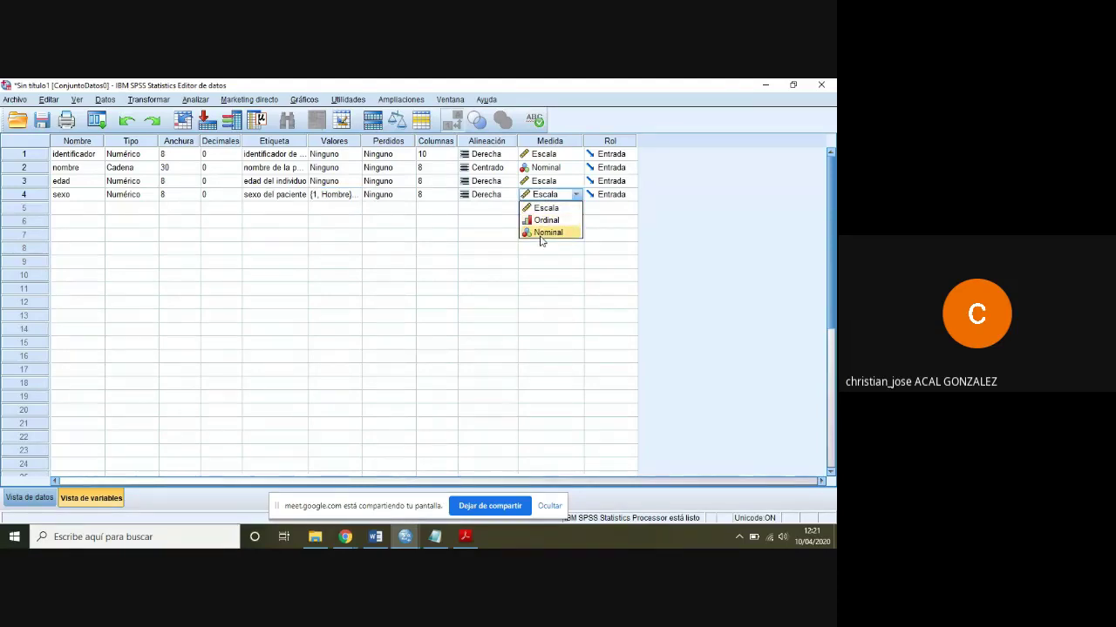
pyautogui.click(548, 233)
pyautogui.press('Tab')
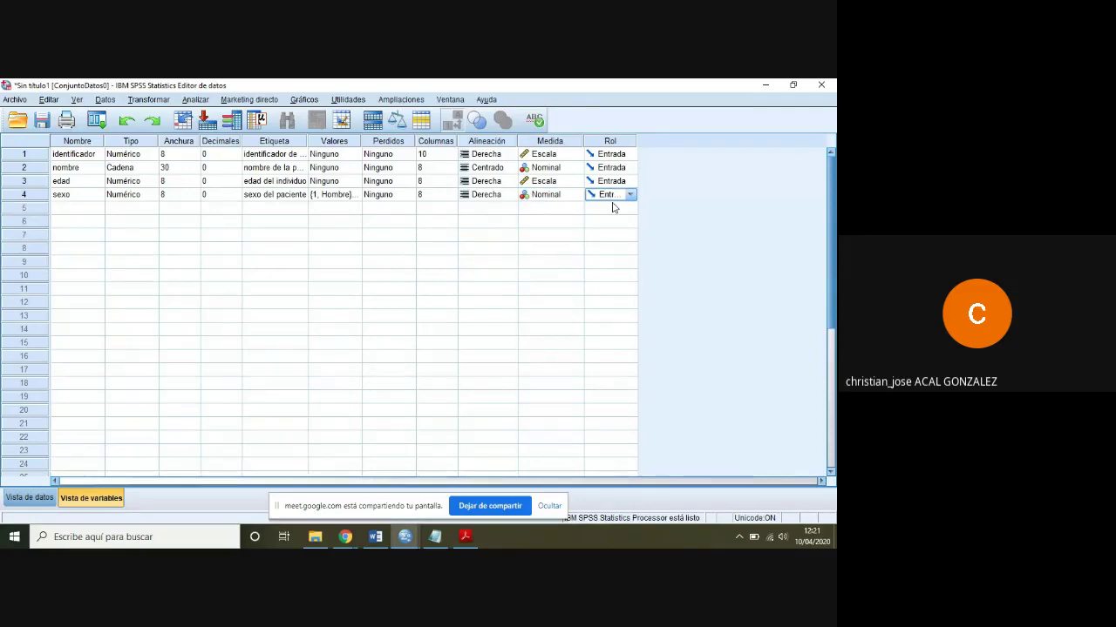
# Add a fifth variable named altura, keeping the numeric type, width 8 and 2 decimals.
pyautogui.press('Tab')
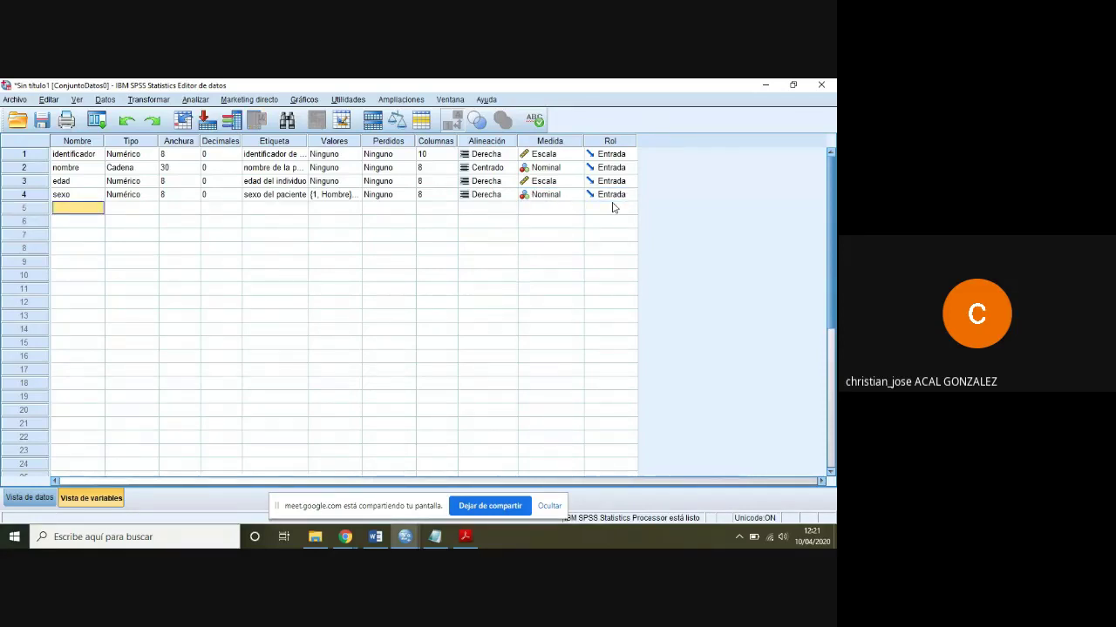
pyautogui.write('a')
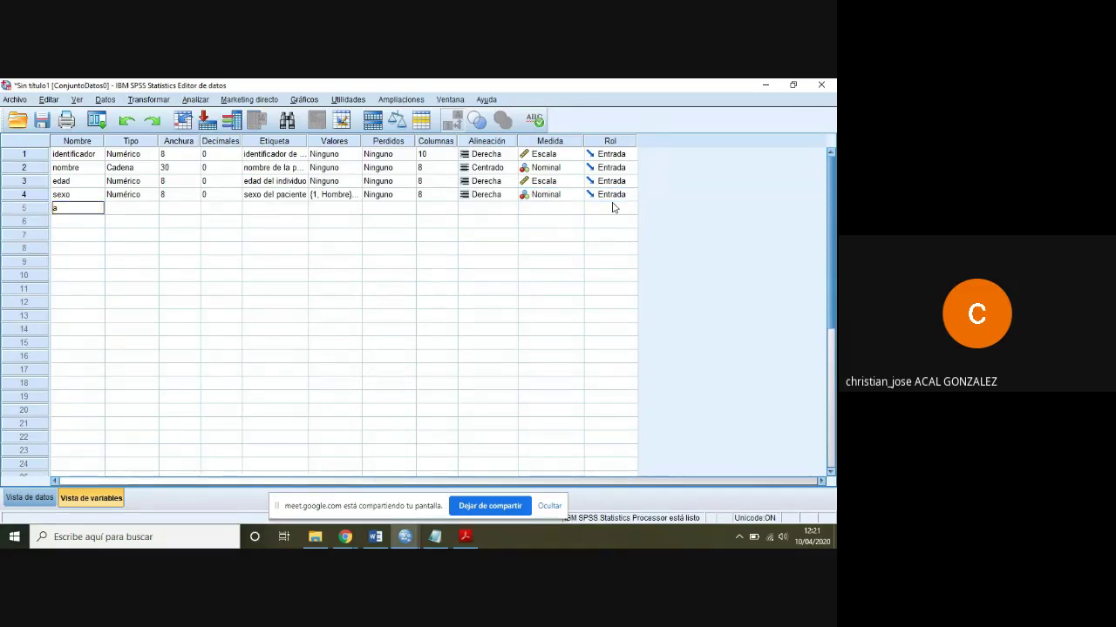
pyautogui.write('ltura')
pyautogui.press('Tab')
pyautogui.press('Tab')
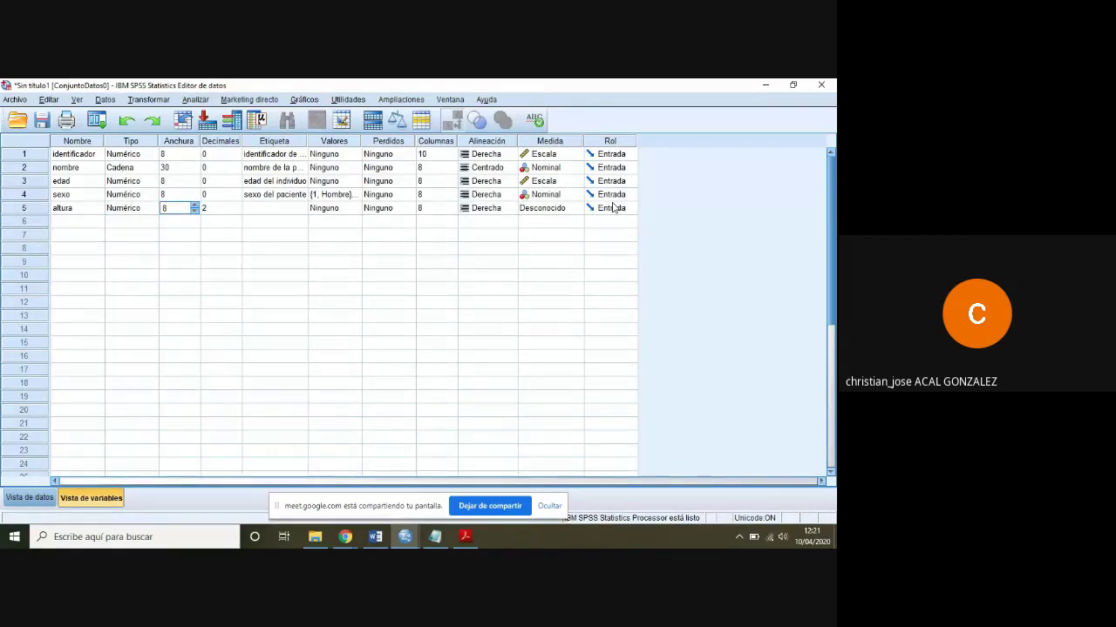
pyautogui.press('Tab')
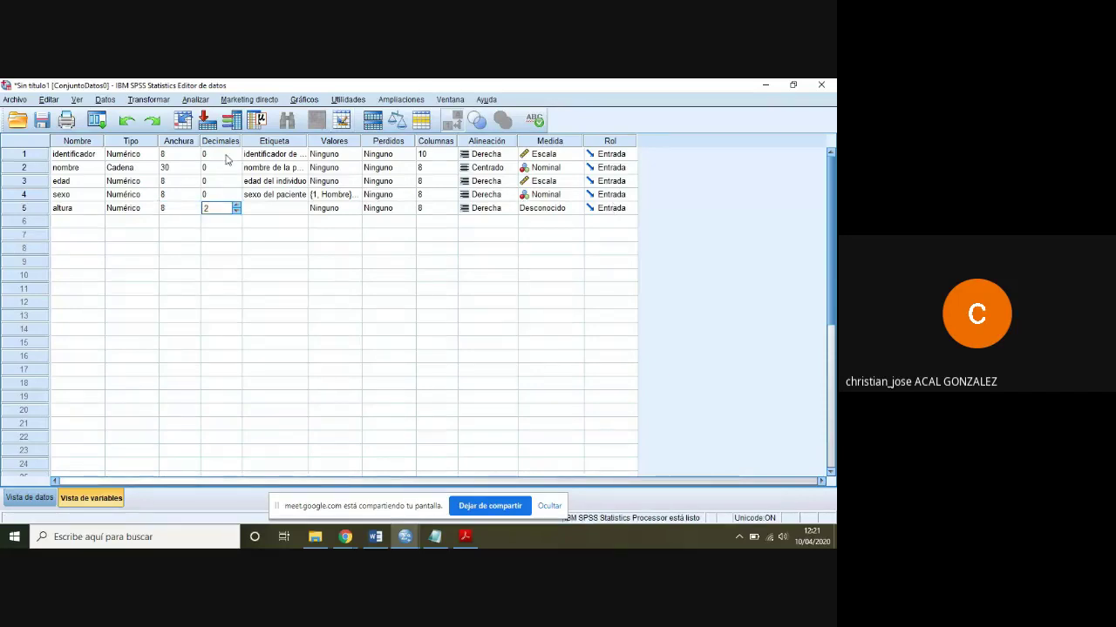
pyautogui.press('Tab')
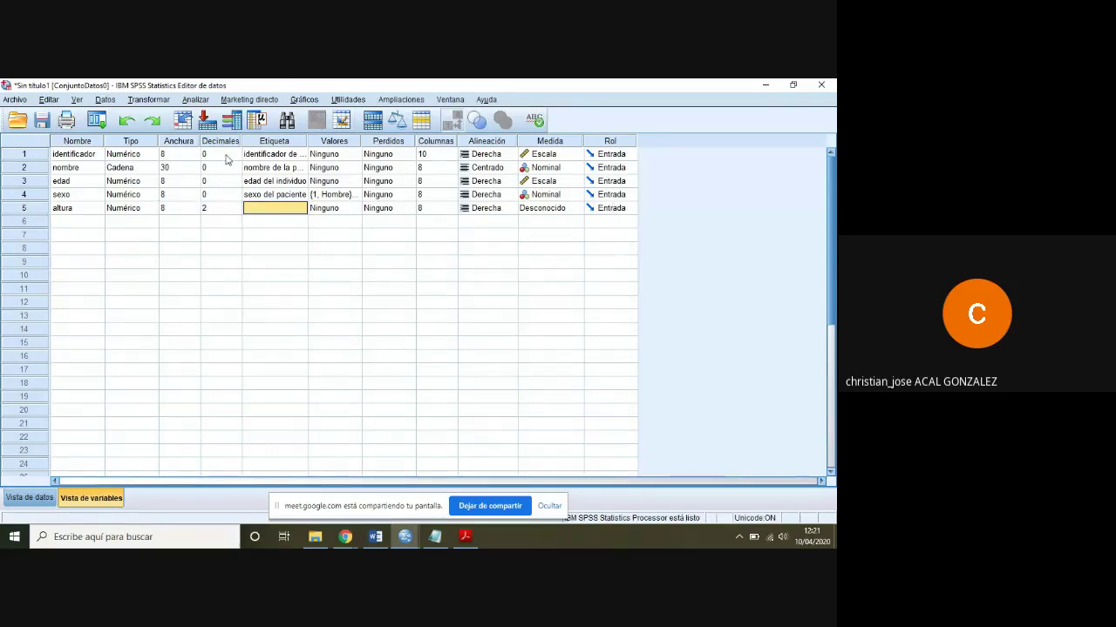
# Give altura the label "altura del individuo" and set its measurement level to Escala, leaving its values, missing values and alignment at their defaults.
pyautogui.write('altura')
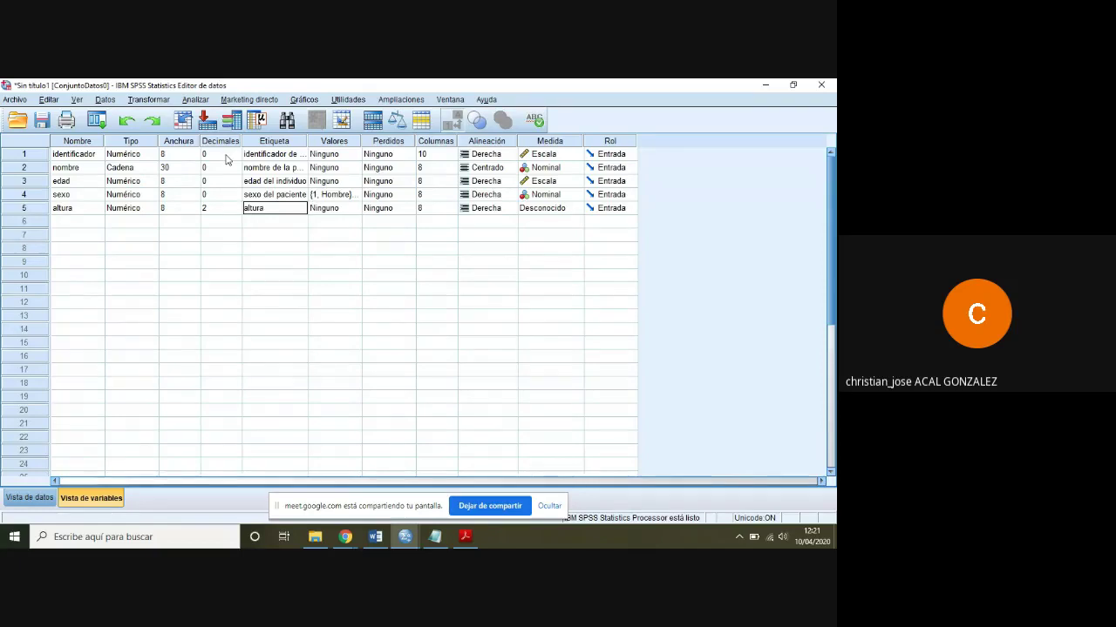
pyautogui.write(' del')
pyautogui.write(' individuo')
pyautogui.press('Tab')
pyautogui.press('Tab')
pyautogui.press('Tab')
pyautogui.press('Tab')
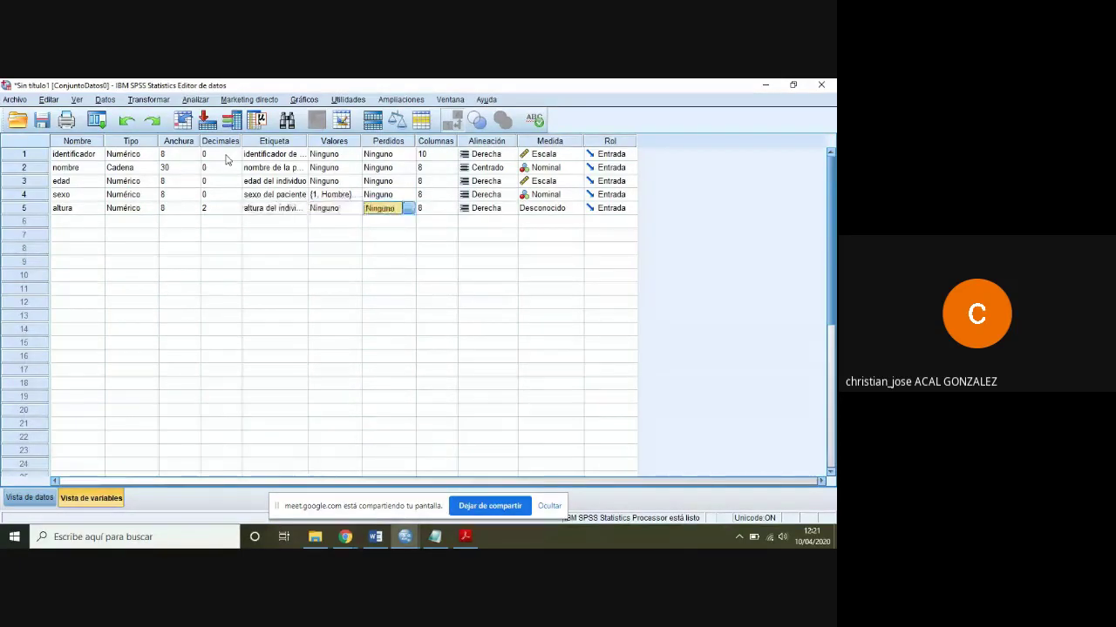
pyautogui.press('Tab')
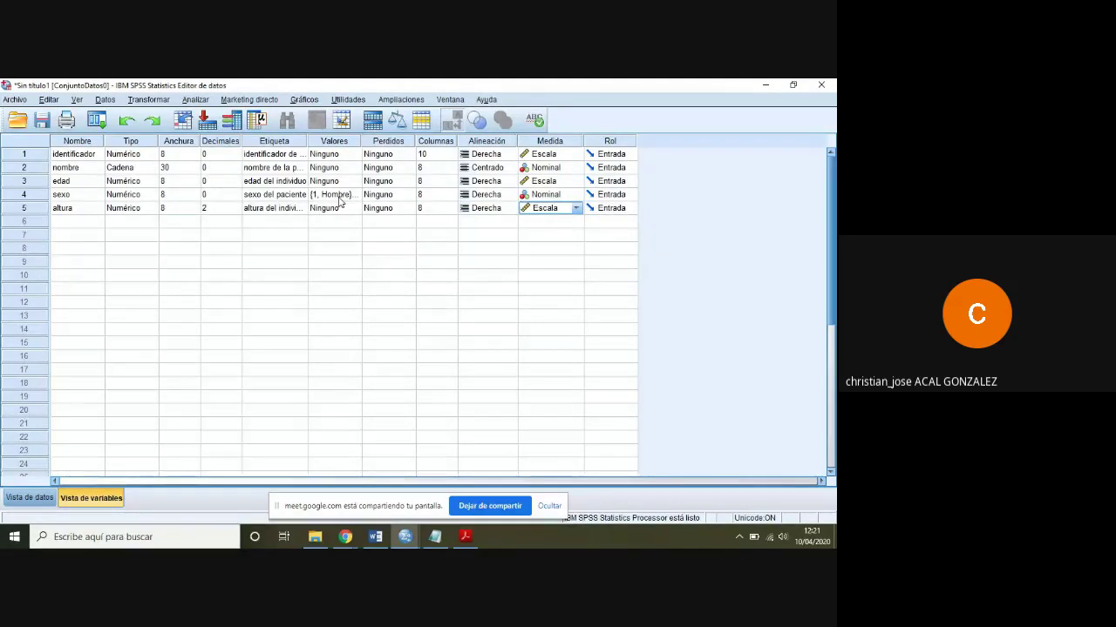
pyautogui.press('Tab')
# Add a sixth variable named peso, keeping the numeric type, width 8 and 2 decimals.
pyautogui.press('Tab')
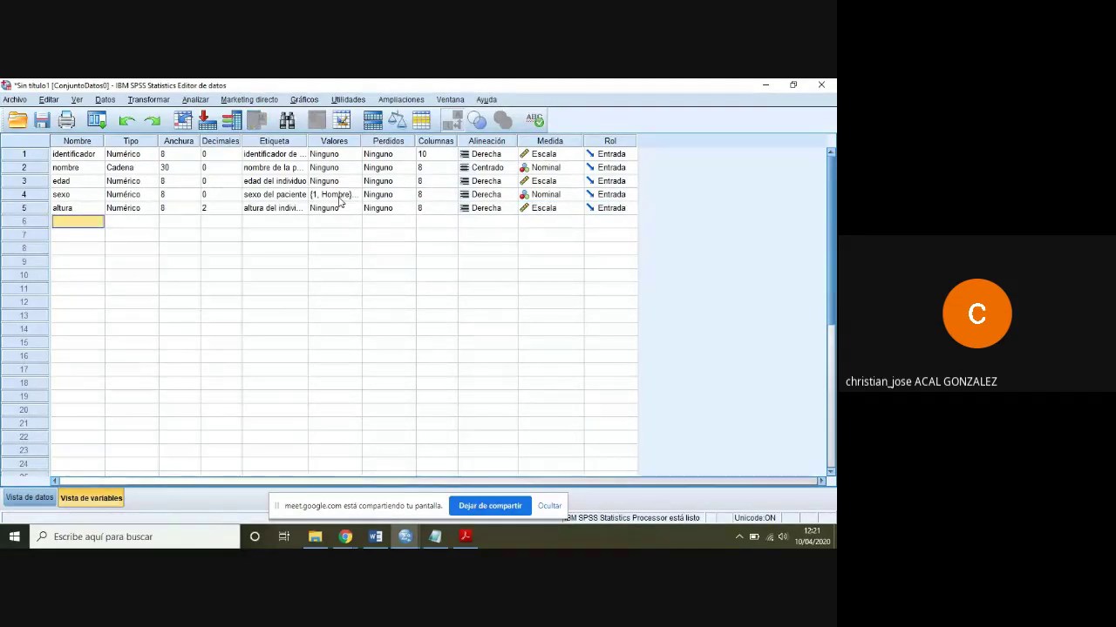
pyautogui.write('pes')
pyautogui.press('Tab')
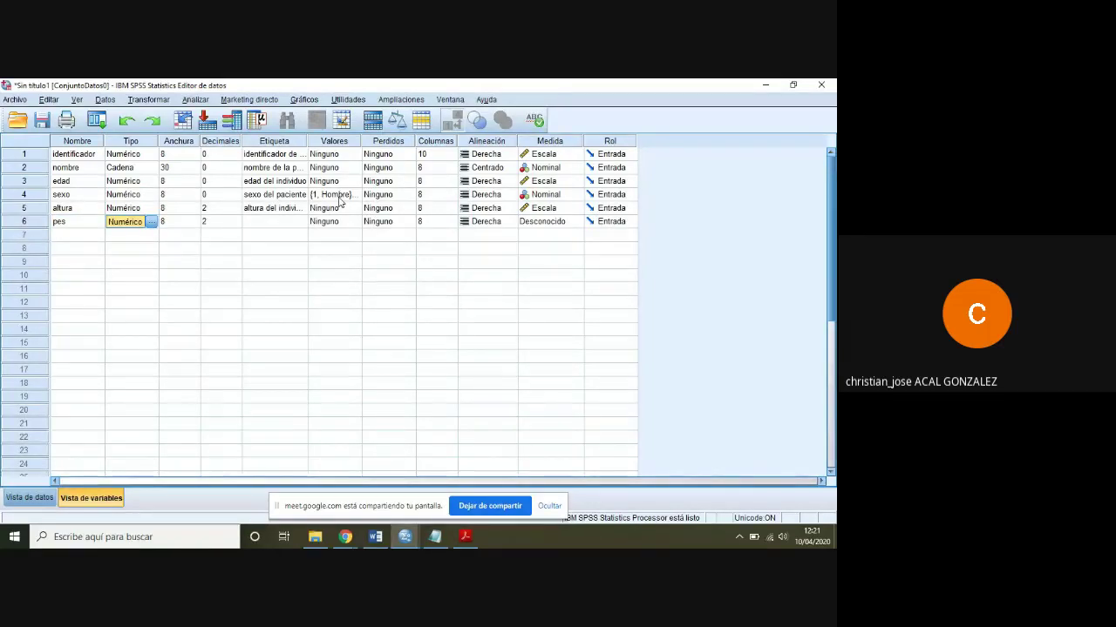
pyautogui.click(88, 224)
pyautogui.doubleClick(88, 224)
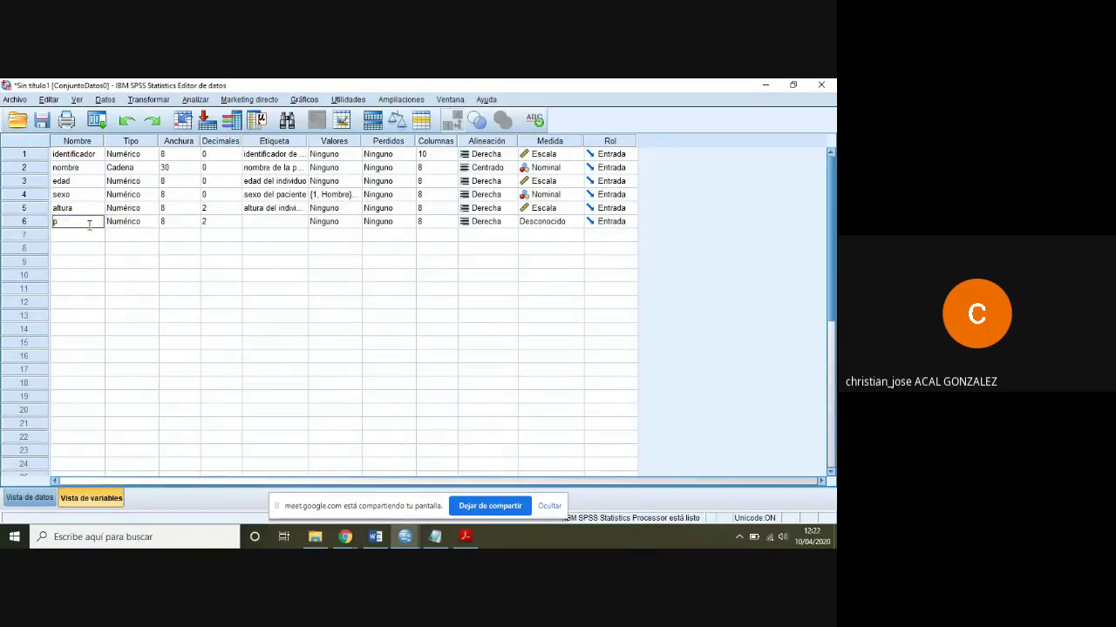
pyautogui.write('o')
pyautogui.press('Tab')
pyautogui.press('Tab')
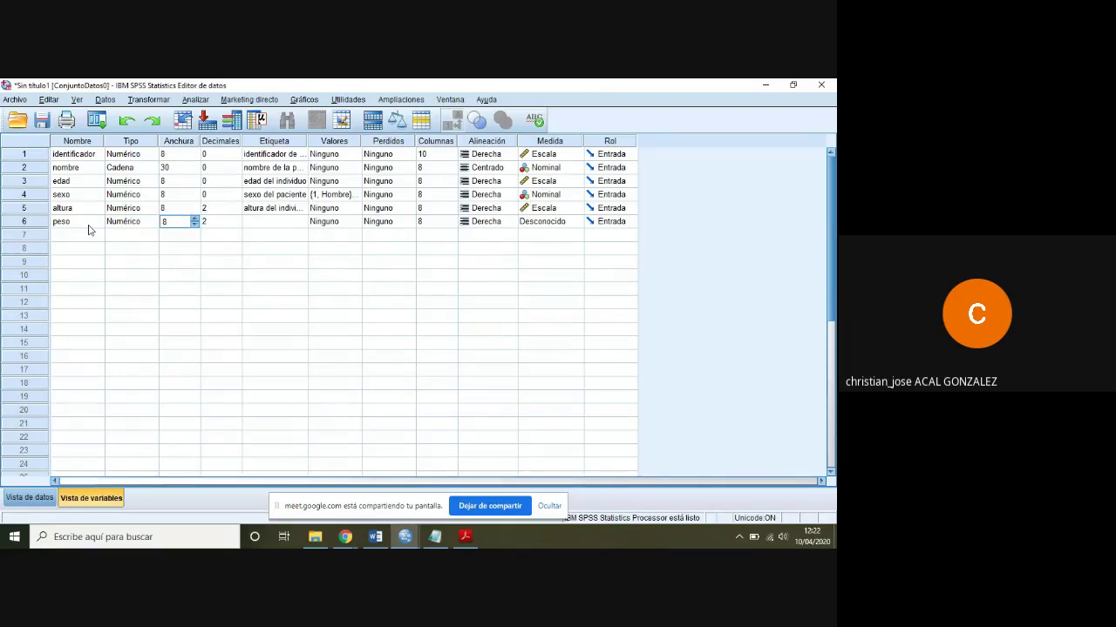
pyautogui.press('Tab')
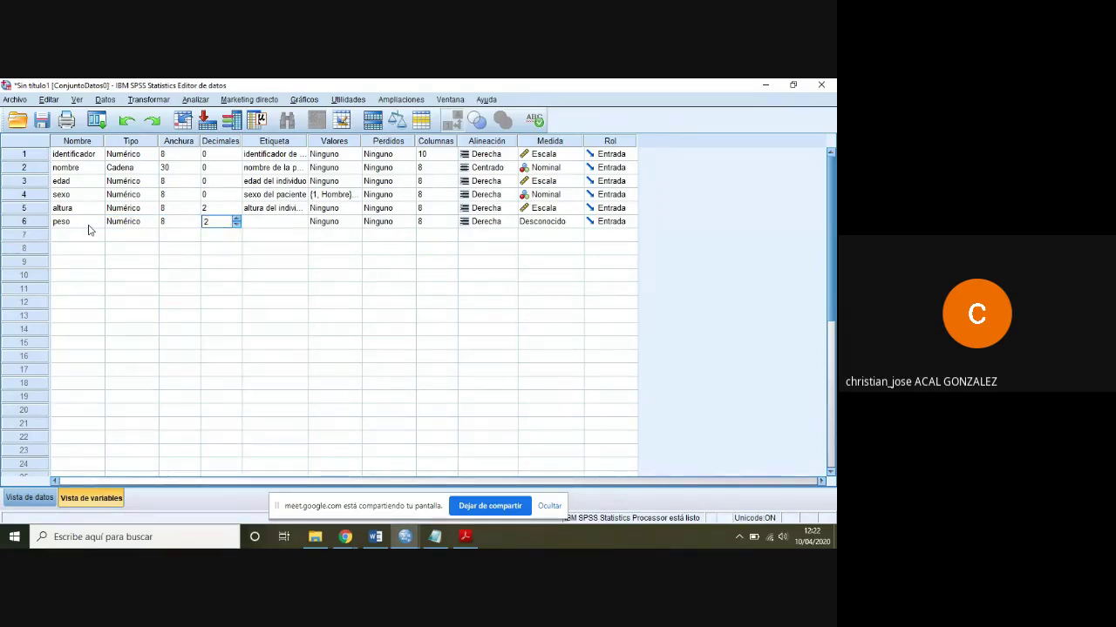
pyautogui.press('Tab')
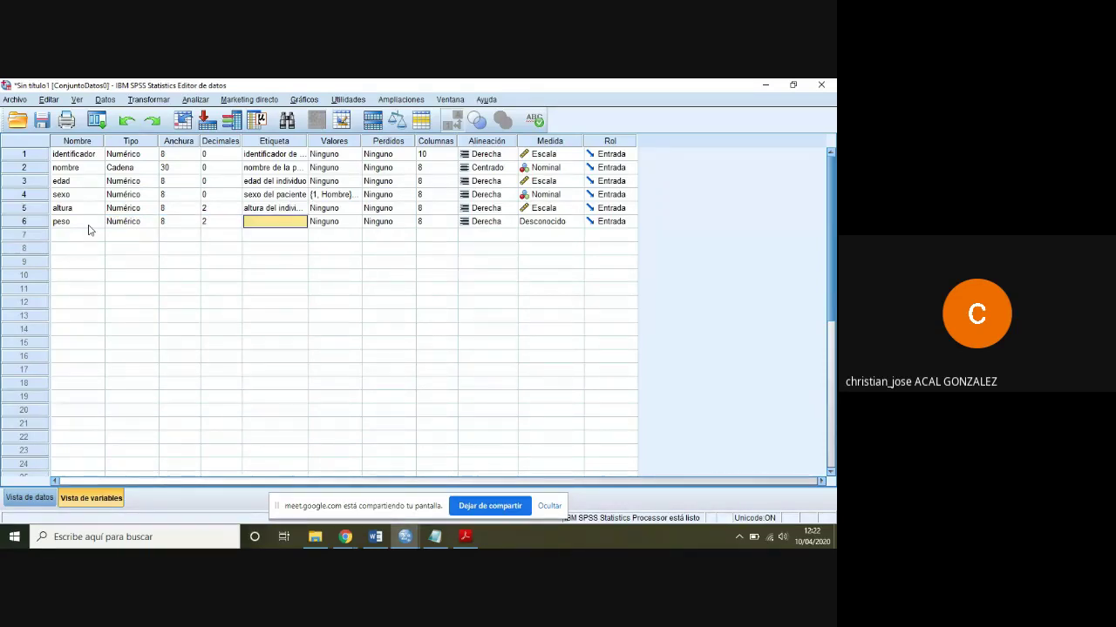
# Give peso the label "peso del individuo" and set its measurement level to Escala, leaving its other properties at their defaults.
pyautogui.write('peso')
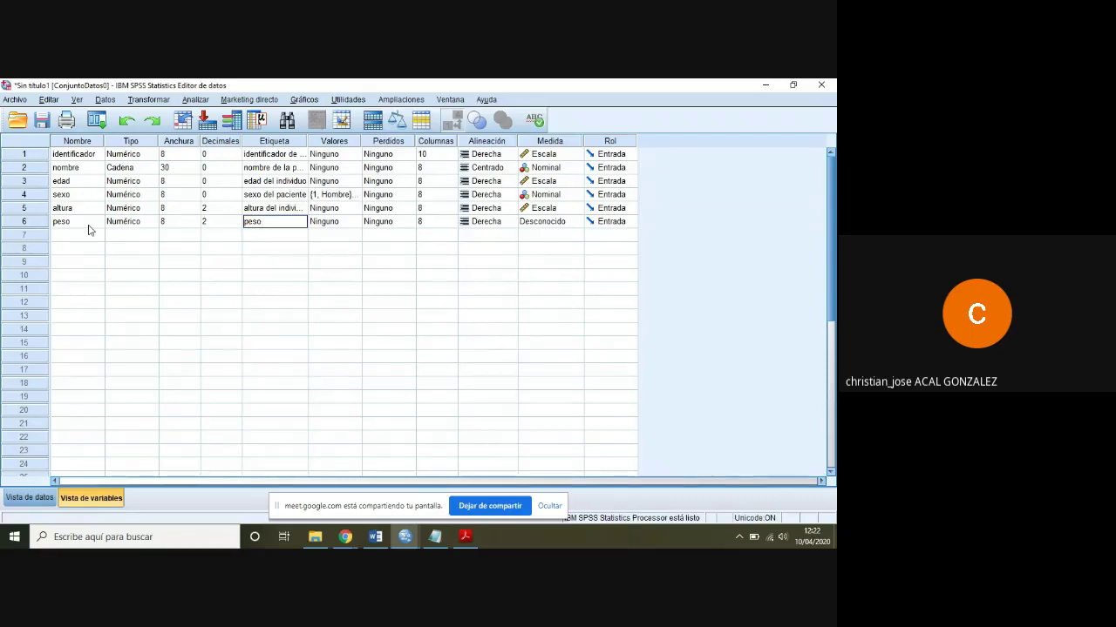
pyautogui.write(' del ind')
pyautogui.write('duo')
pyautogui.press('Tab')
pyautogui.press('Tab')
pyautogui.press('Tab')
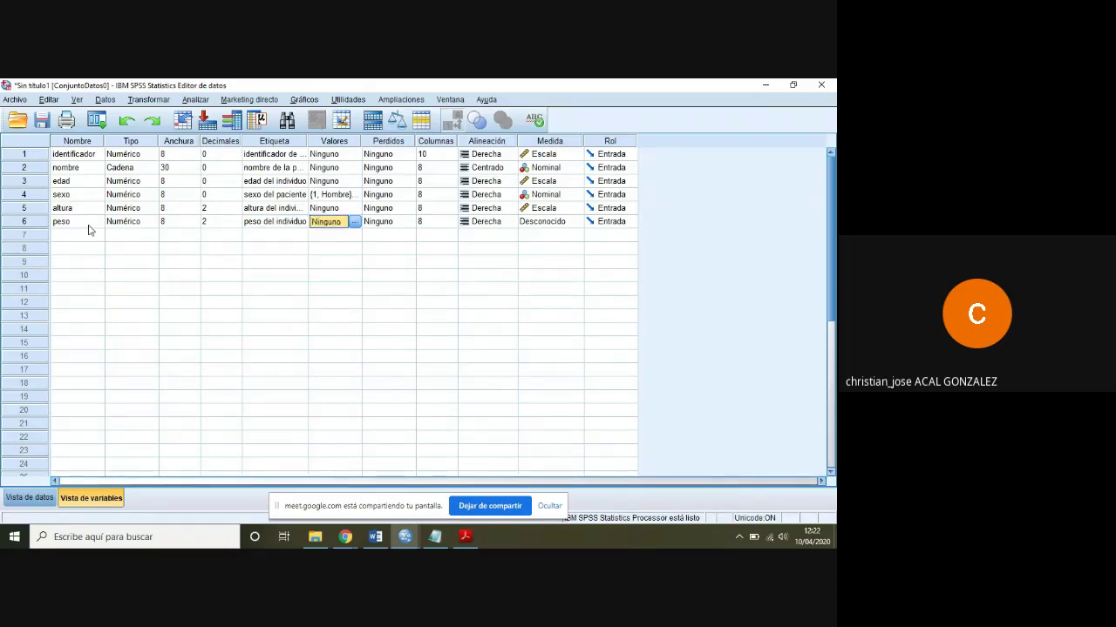
pyautogui.press('Tab')
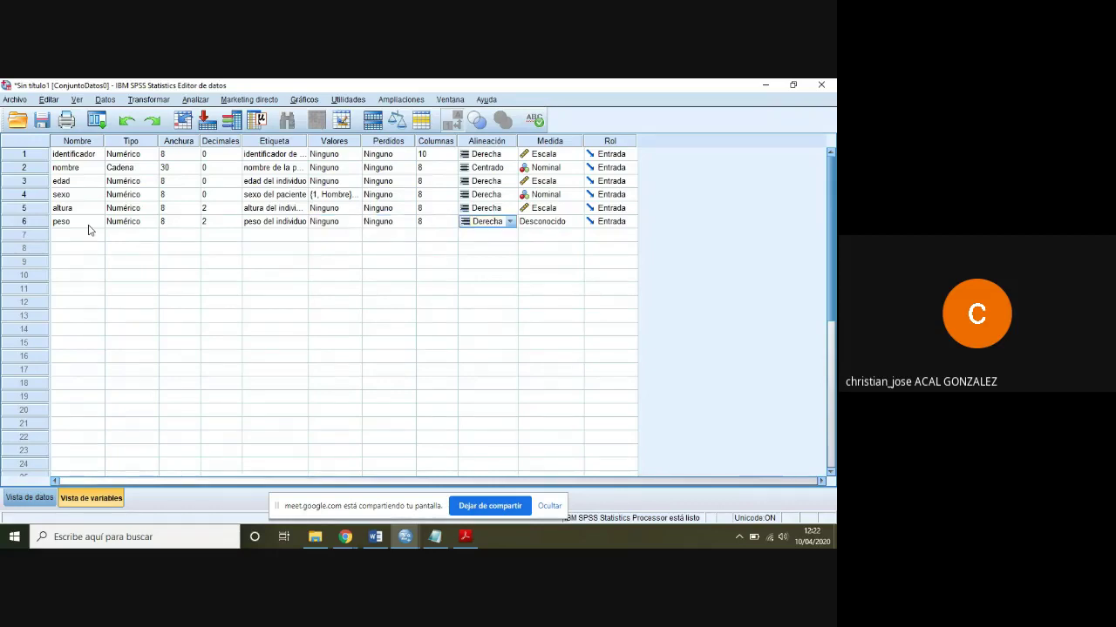
pyautogui.press('Tab')
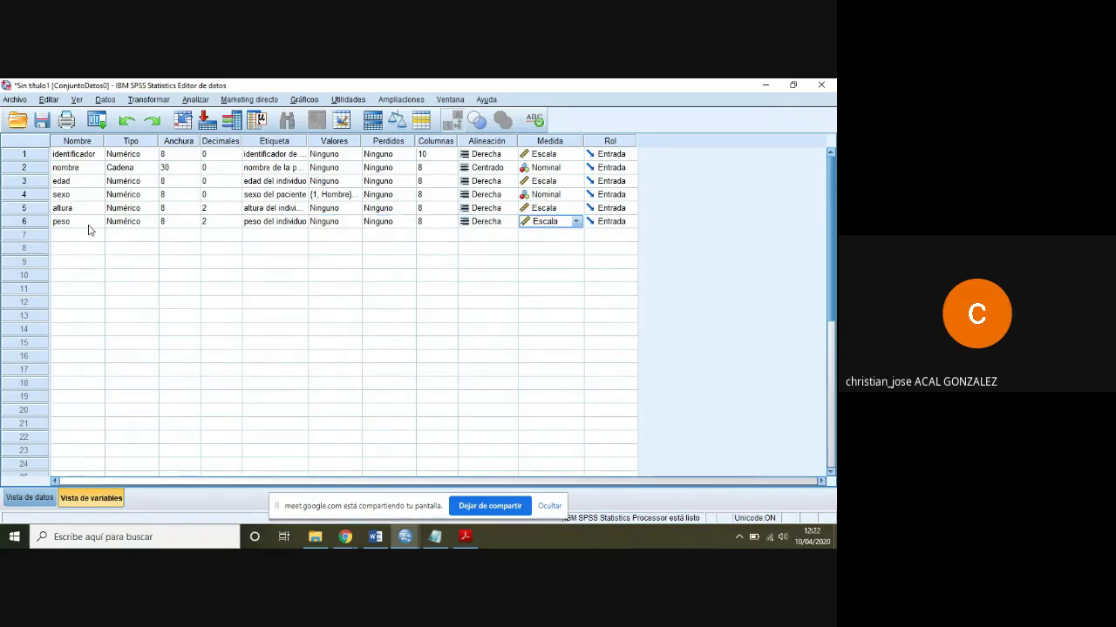
pyautogui.press('Tab')
# Try to add a seventh variable named "fecha operacion", with a space in the name.
pyautogui.press('Tab')
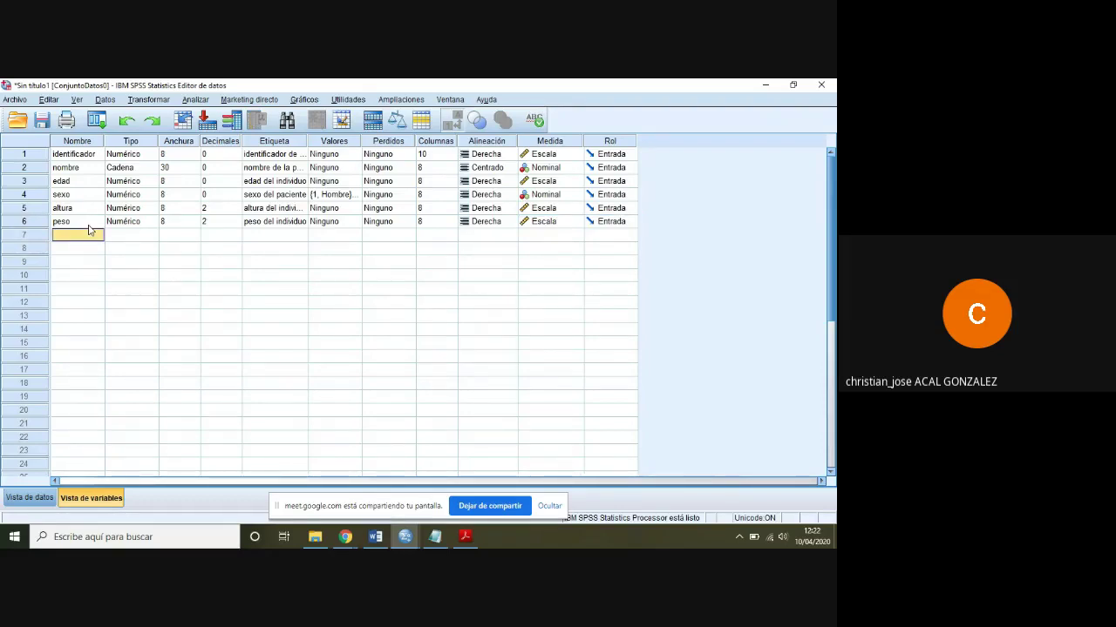
pyautogui.write('fecha ope')
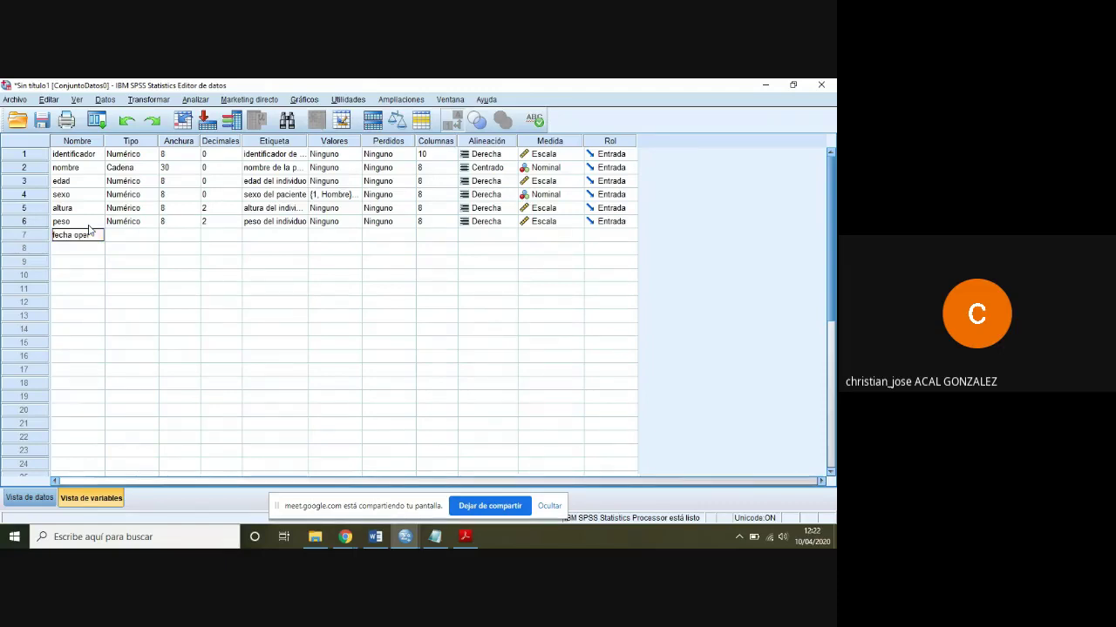
pyautogui.write('racion')
pyautogui.press('Return')
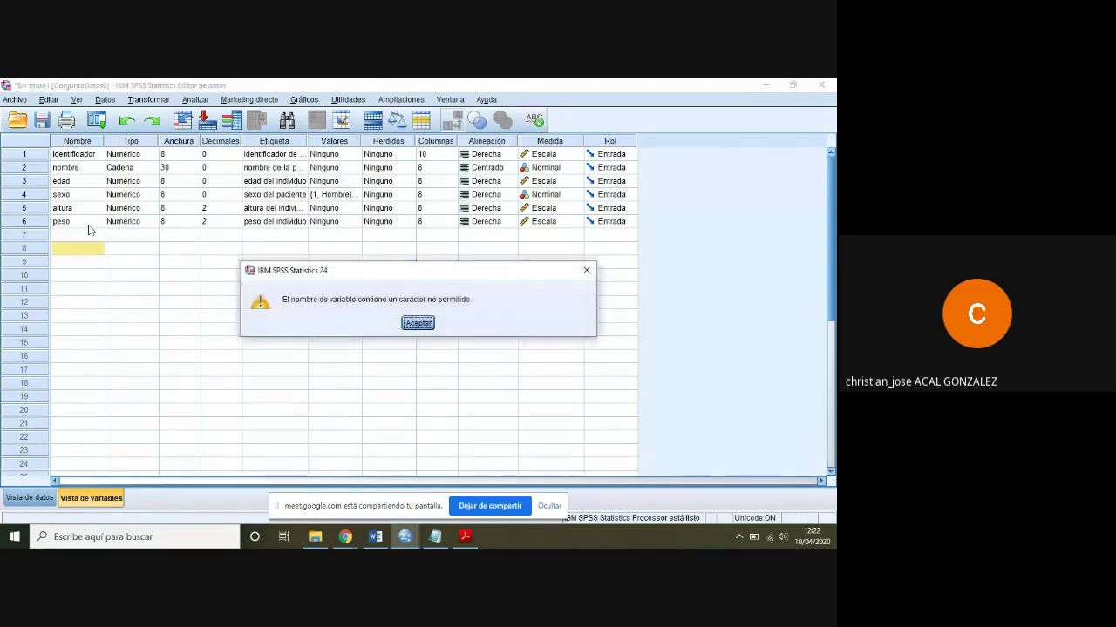
pyautogui.click(419, 324)
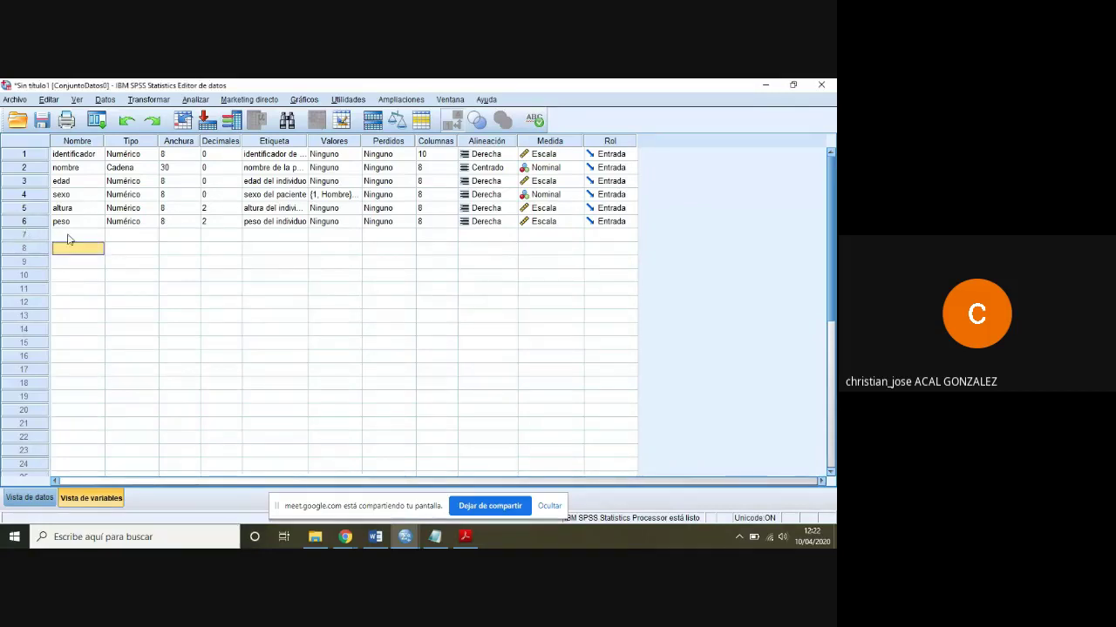
# Add a seventh variable named f_oper and select its type setting.
pyautogui.click(71, 236)
pyautogui.write('f')
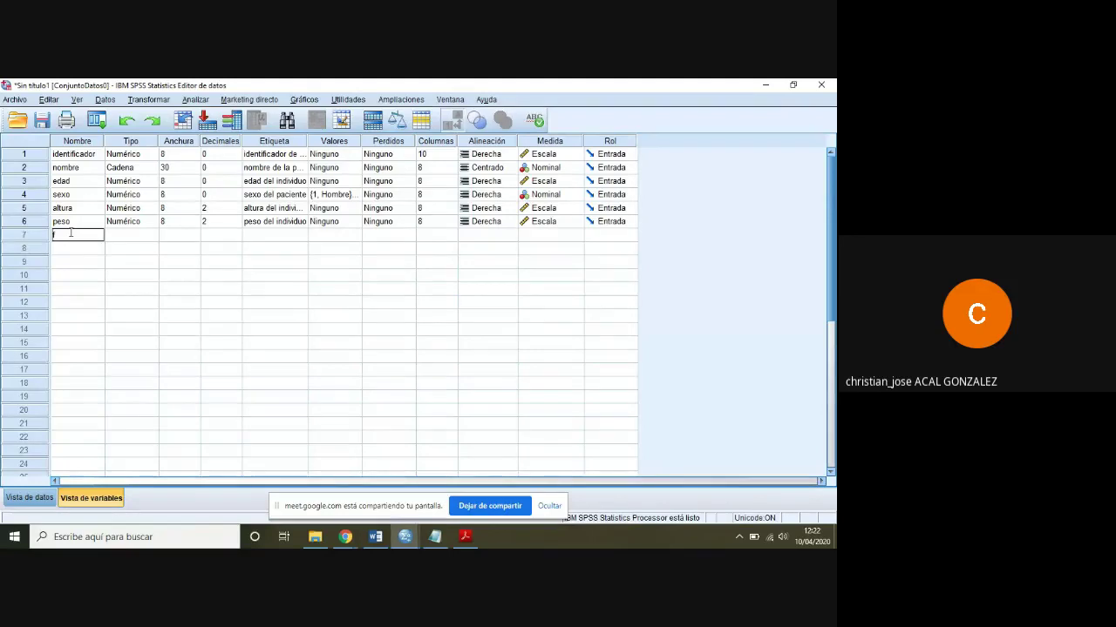
pyautogui.write('_oper')
pyautogui.click(136, 241)
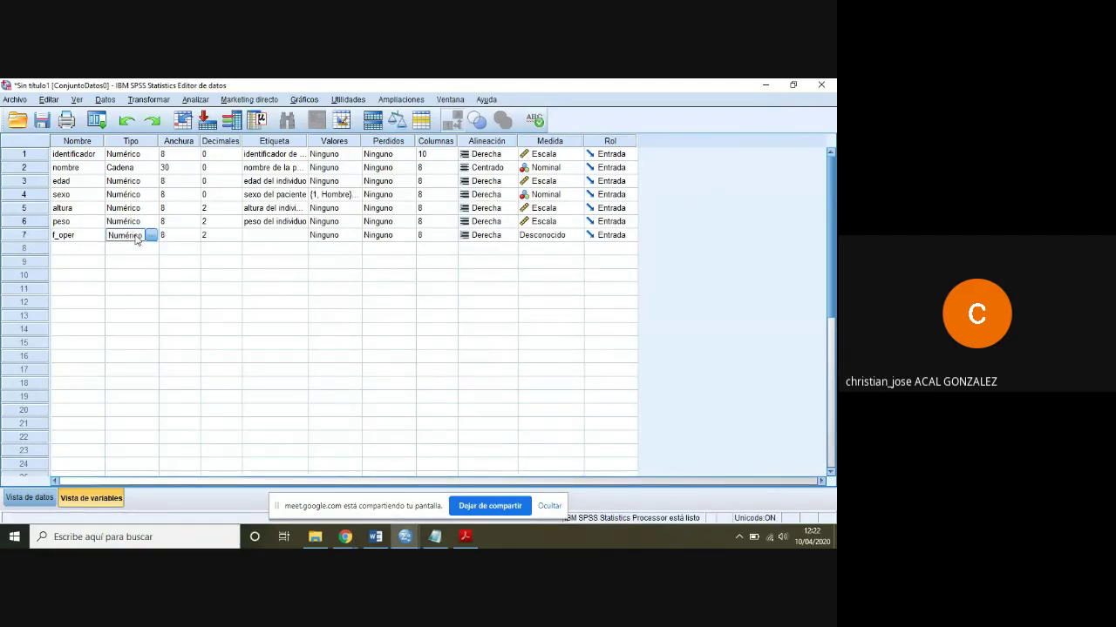
# Set the type of the f_oper variable to Fecha with the dd.mm.aaaa format.
pyautogui.click(149, 237)
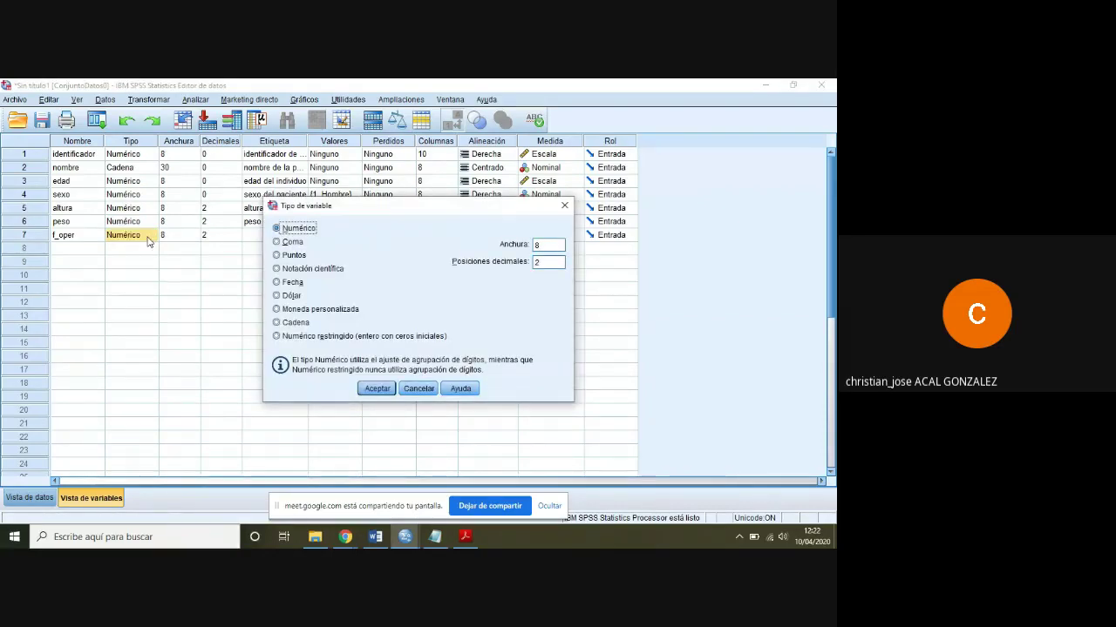
pyautogui.click(279, 283)
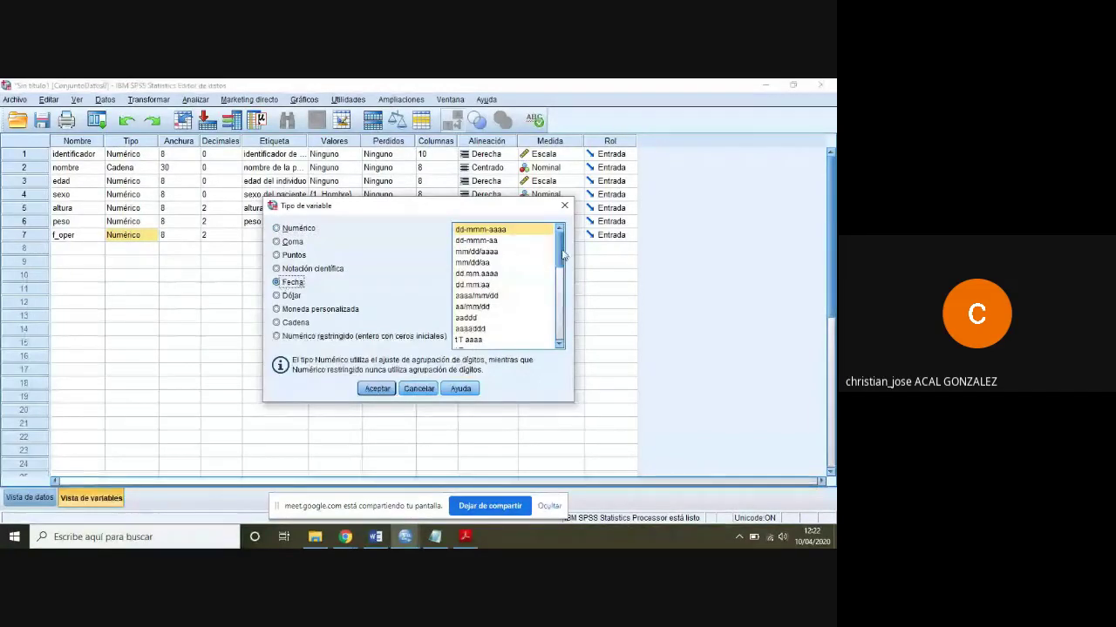
pyautogui.moveTo(562, 244)
pyautogui.mouseDown()
pyautogui.moveTo(560, 299)
pyautogui.moveTo(554, 254)
pyautogui.mouseUp()
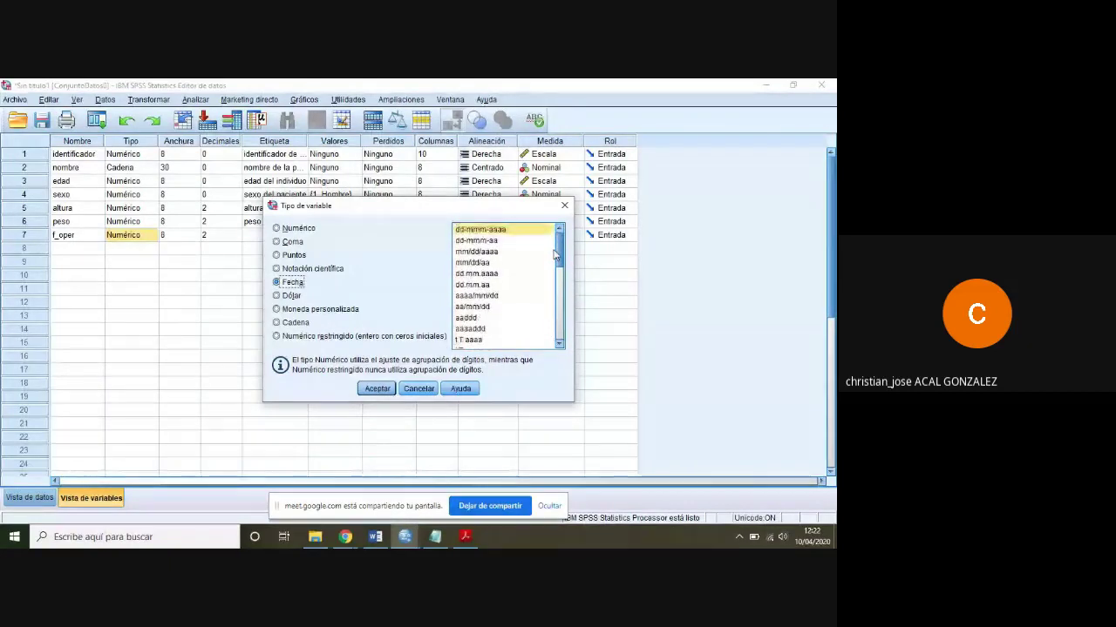
pyautogui.click(488, 274)
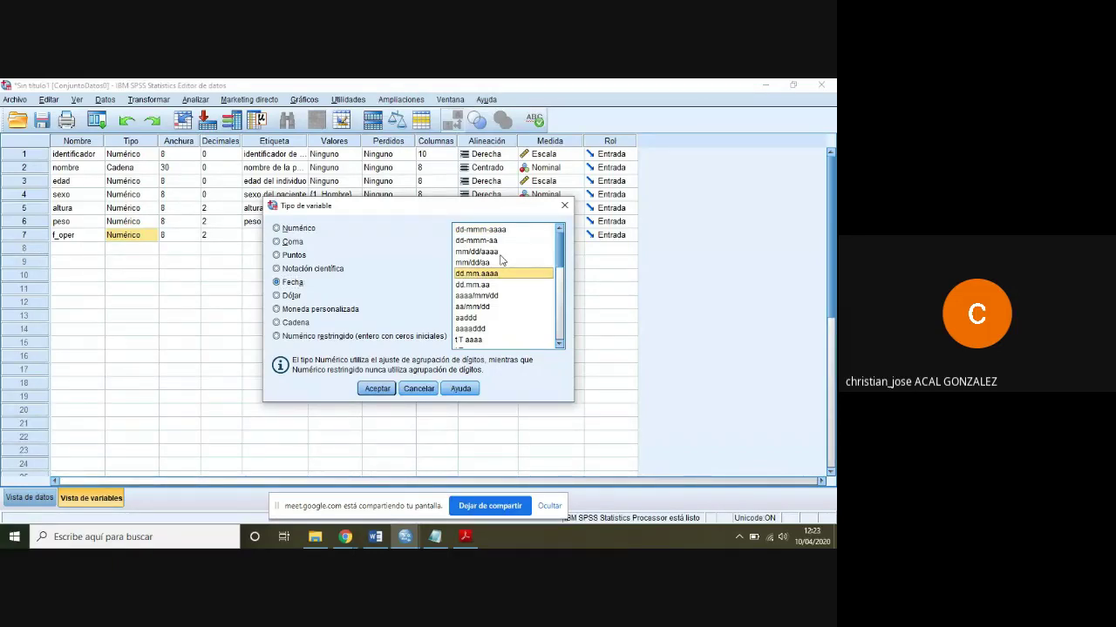
pyautogui.click(378, 389)
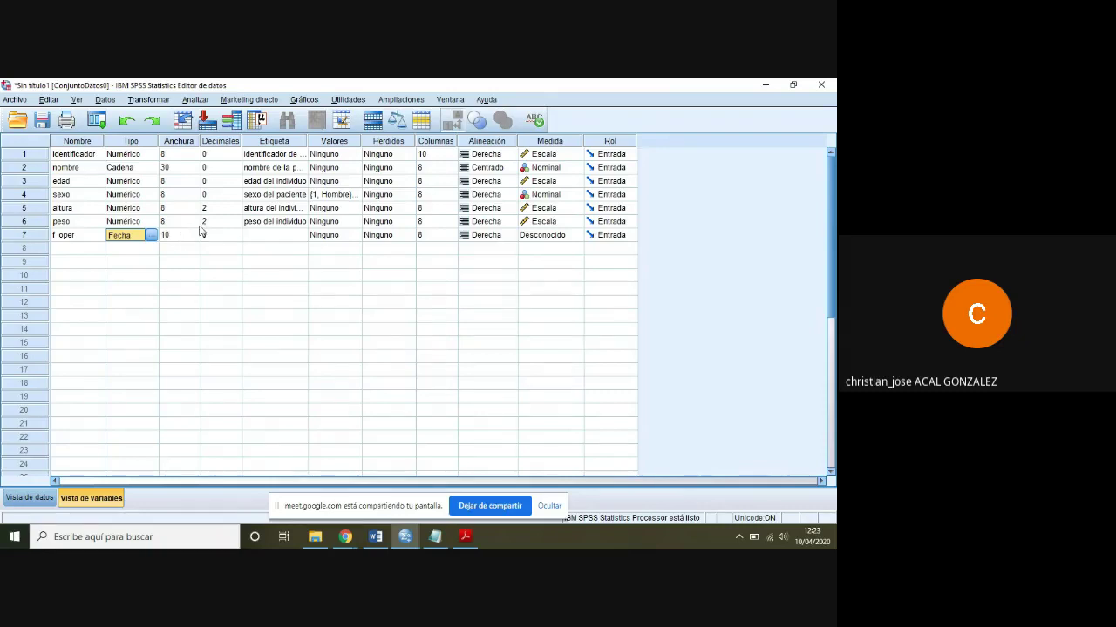
# Give f_oper the label "fecha de operacion de individuo" with the Escala measurement level, leaving its other properties at their defaults.
pyautogui.click(264, 239)
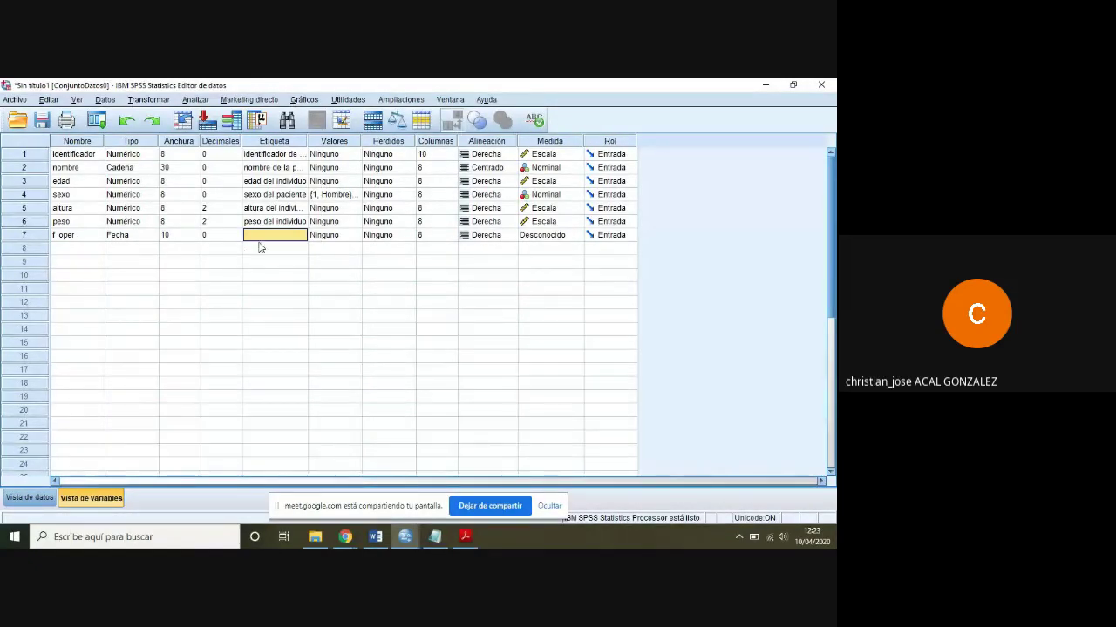
pyautogui.write('fecha de')
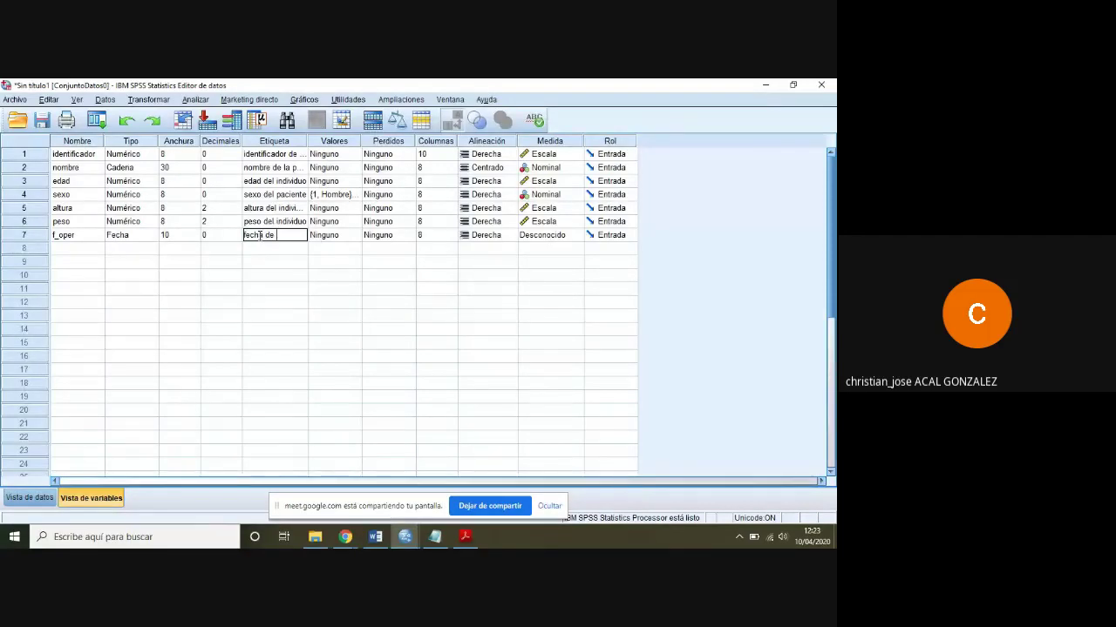
pyautogui.write(' operacion de indiviu')
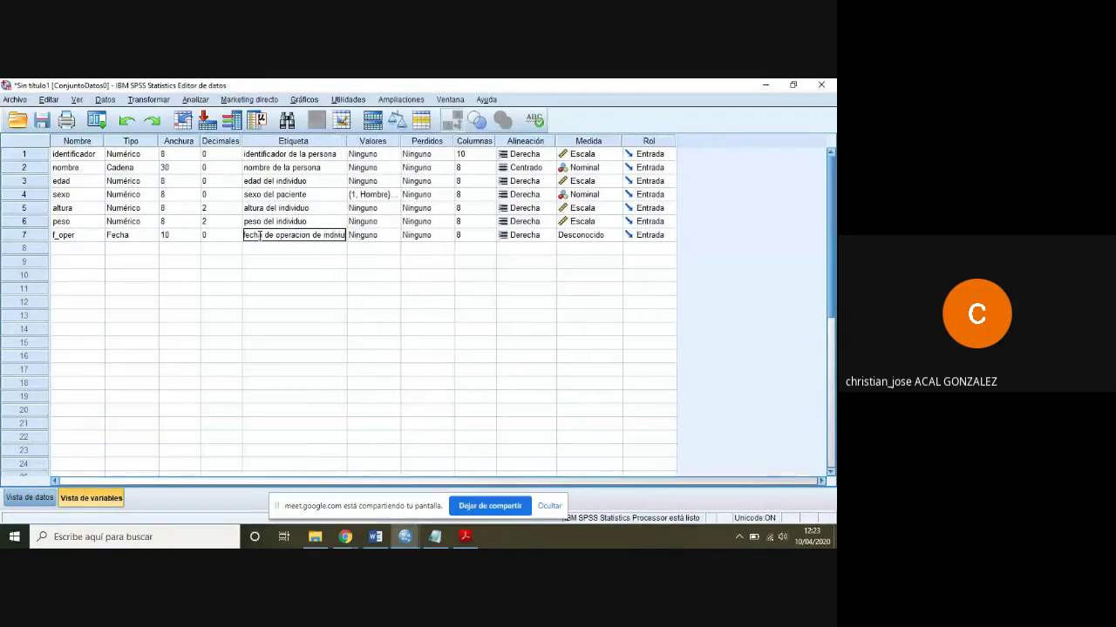
pyautogui.press('BackSpace')
pyautogui.write('duo')
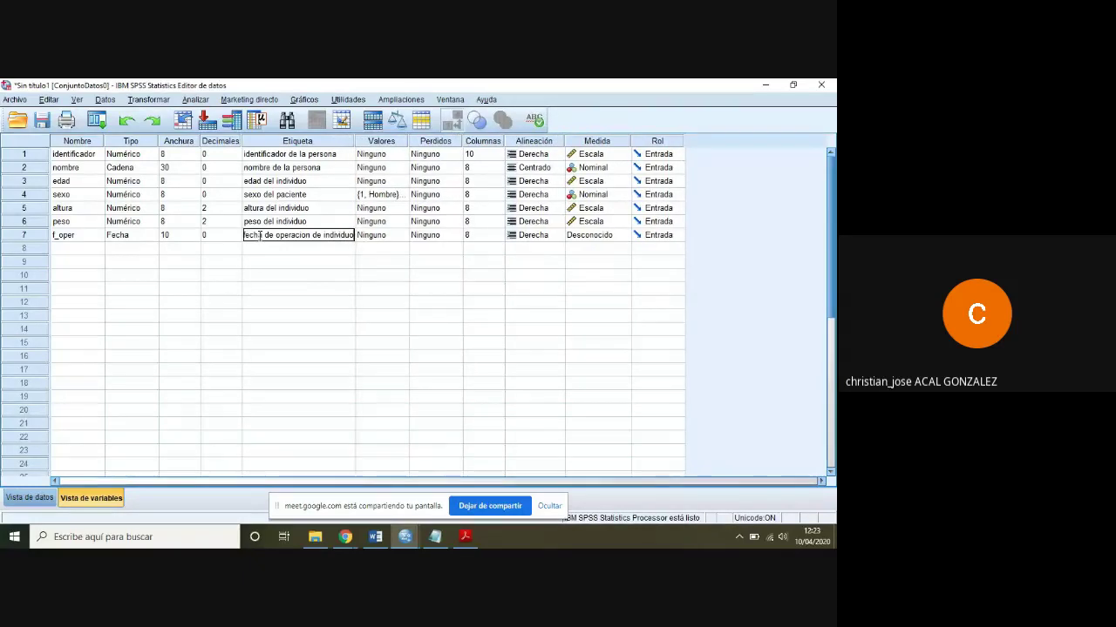
pyautogui.press('Tab')
pyautogui.press('Tab')
pyautogui.press('Tab')
pyautogui.press('Tab')
pyautogui.press('Tab')
pyautogui.press('Tab')
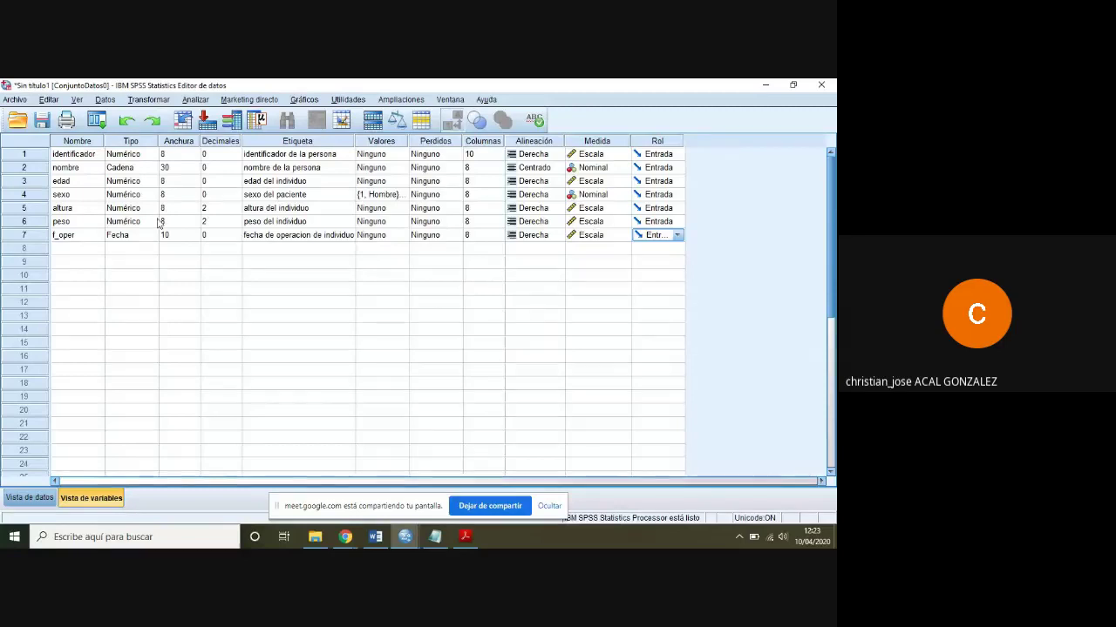
# Move the f_oper variable up to row 3 and return it to its original place in row 7.
pyautogui.click(25, 235)
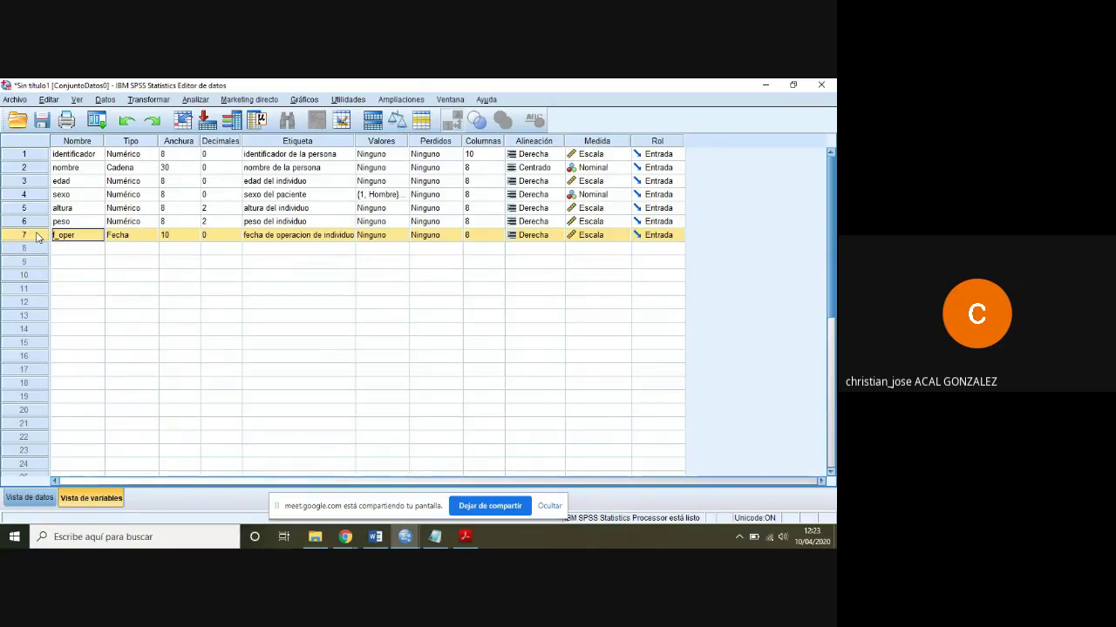
pyautogui.moveTo(37, 237); pyautogui.dragTo(42, 181)
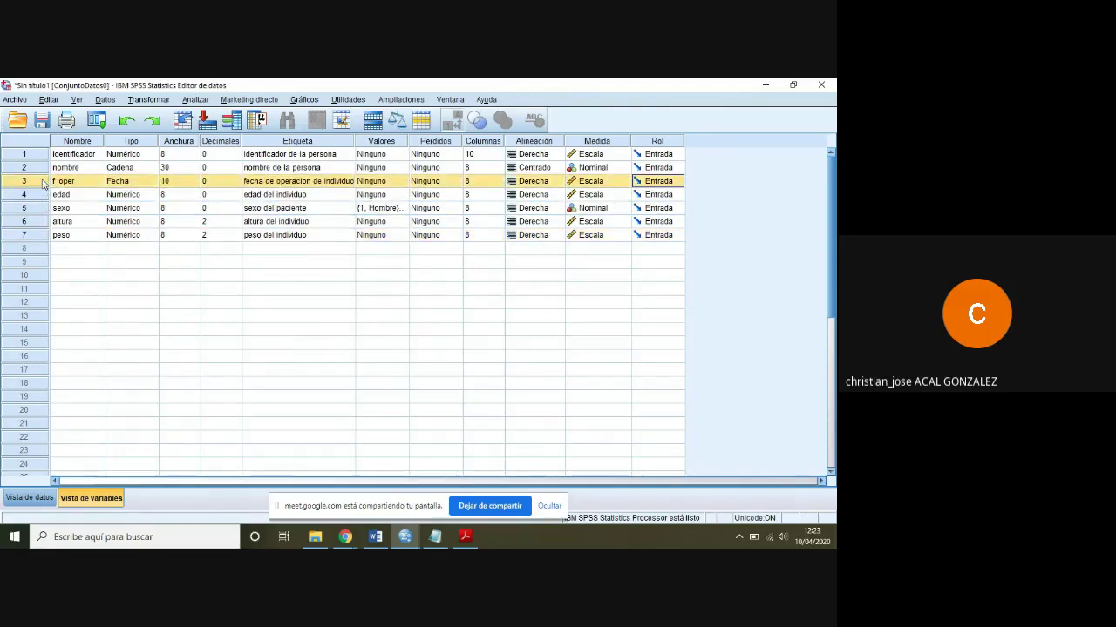
pyautogui.moveTo(43, 183); pyautogui.dragTo(38, 249)
# Copy the whole peso variable and paste it as a new variable in row 8.
pyautogui.click(35, 225)
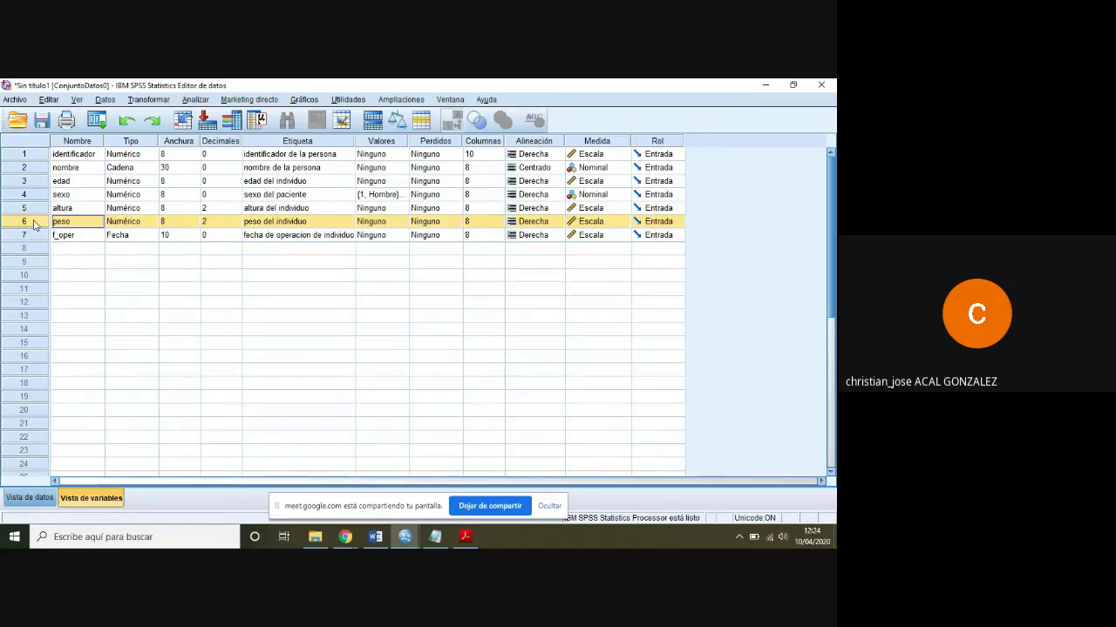
pyautogui.rightClick(35, 225)
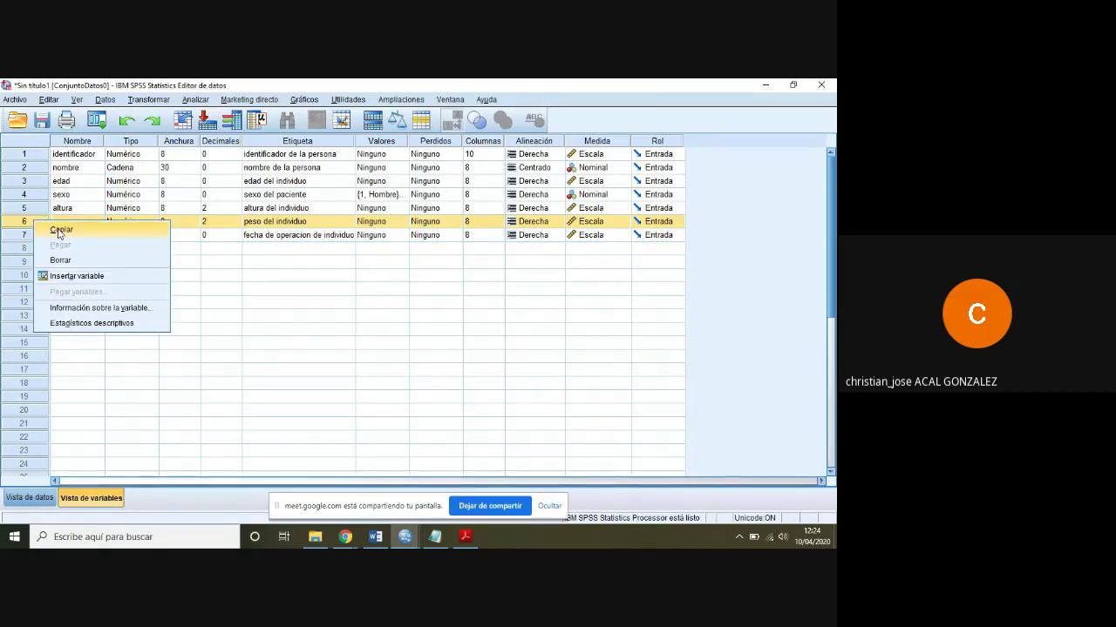
pyautogui.click(61, 247)
pyautogui.click(61, 249)
pyautogui.rightClick(61, 249)
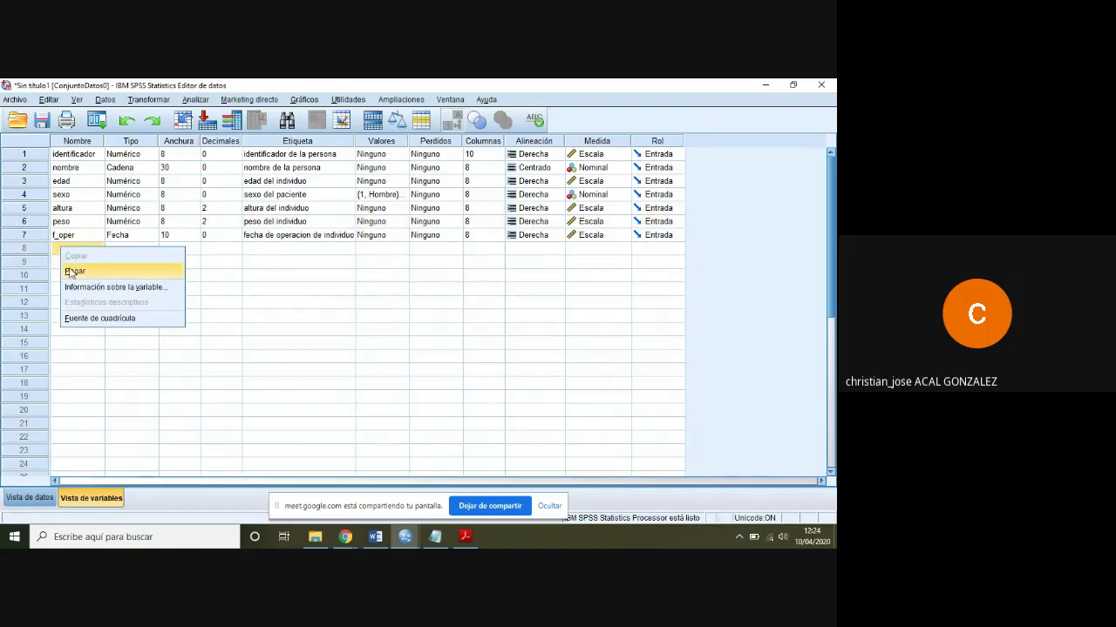
pyautogui.click(74, 272)
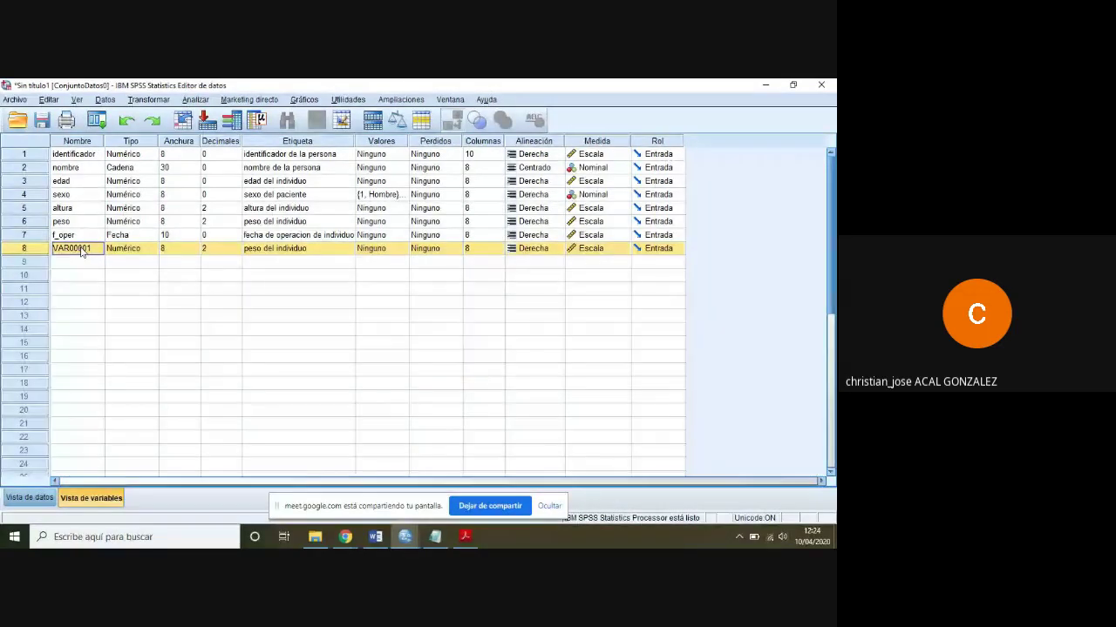
# Rename the pasted variable in row 8 as peso_postopera.
pyautogui.click(81, 250)
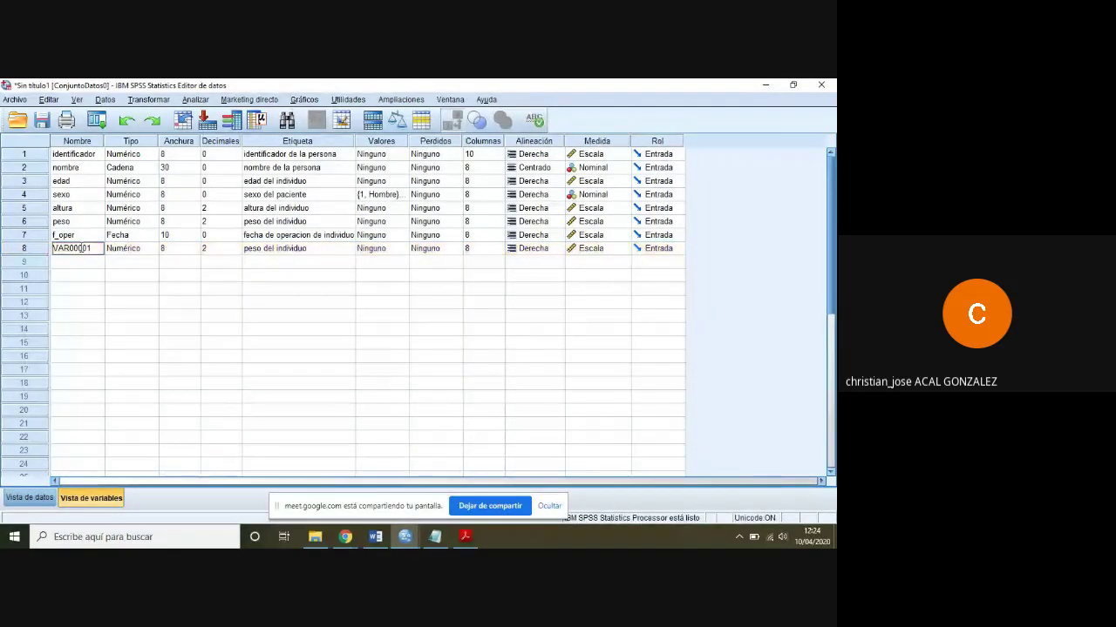
pyautogui.doubleClick(81, 250)
pyautogui.write('peso_kg')
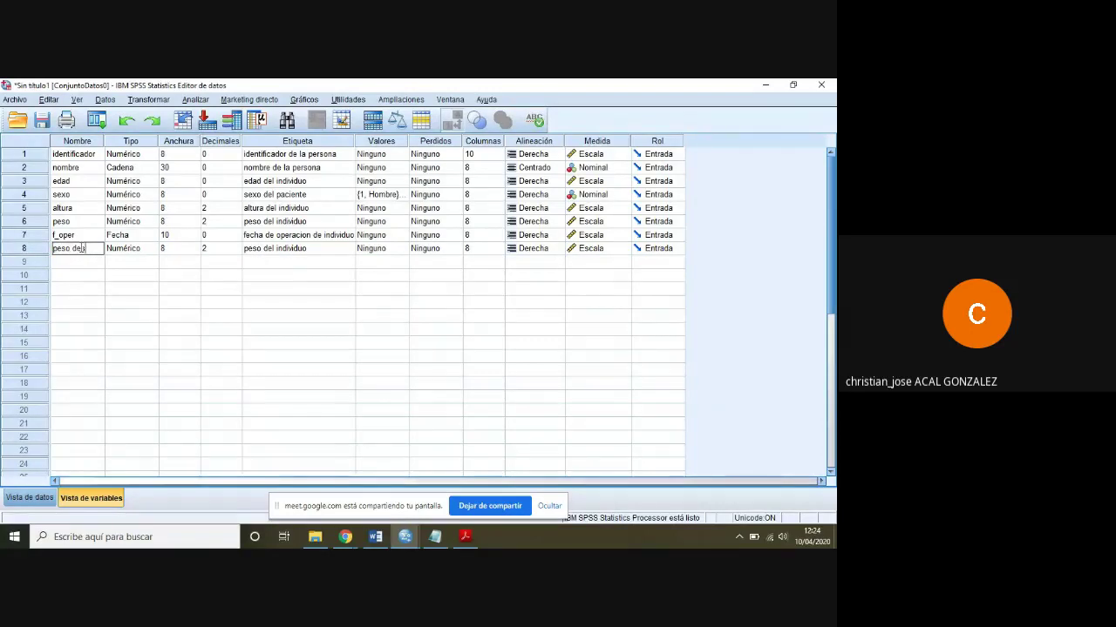
pyautogui.press('BackSpace')
pyautogui.press('BackSpace')
pyautogui.write('postopera')
# Delete the peso_postopera variable from the variable list.
pyautogui.click(26, 250)
pyautogui.rightClick(29, 252)
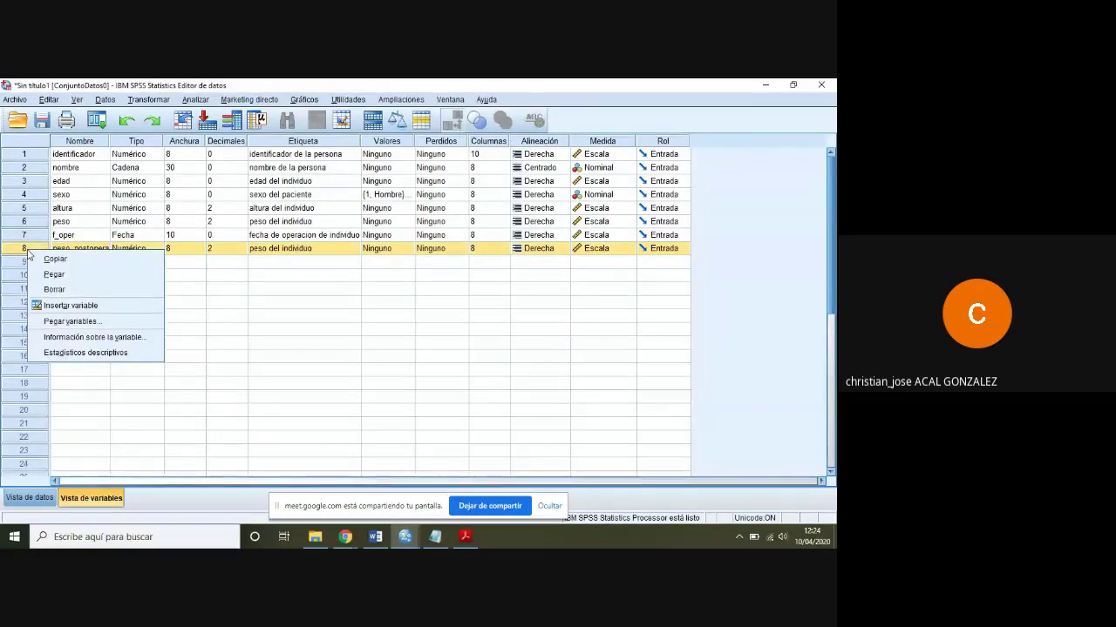
pyautogui.click(48, 290)
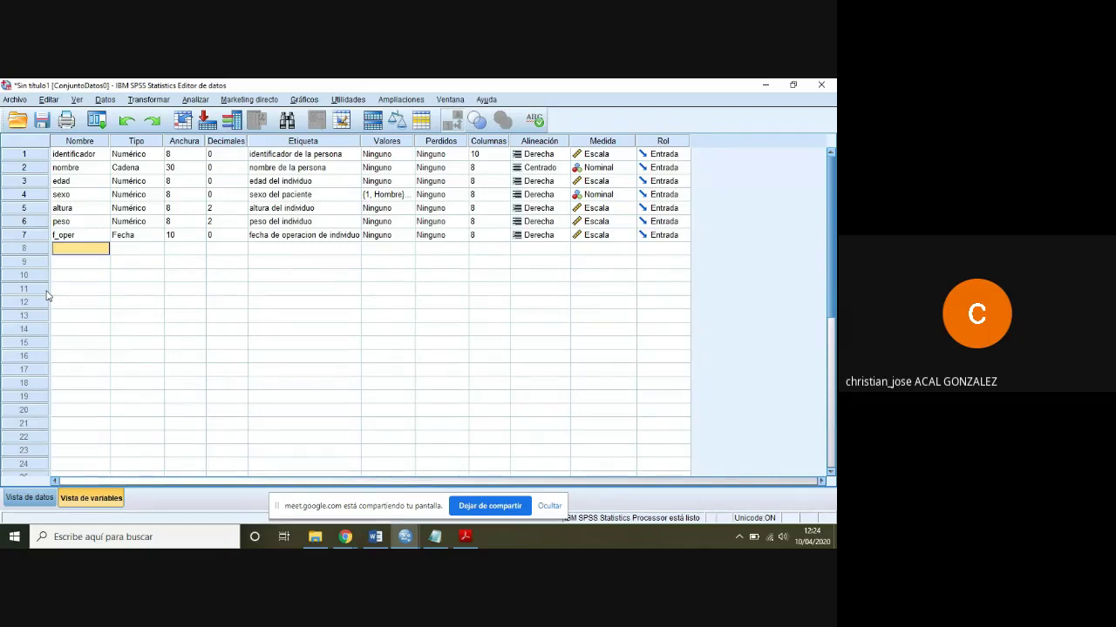
# Switch to the data view and enter the identificador values 1 to 7 in rows 1 to 7.
pyautogui.click(34, 499)
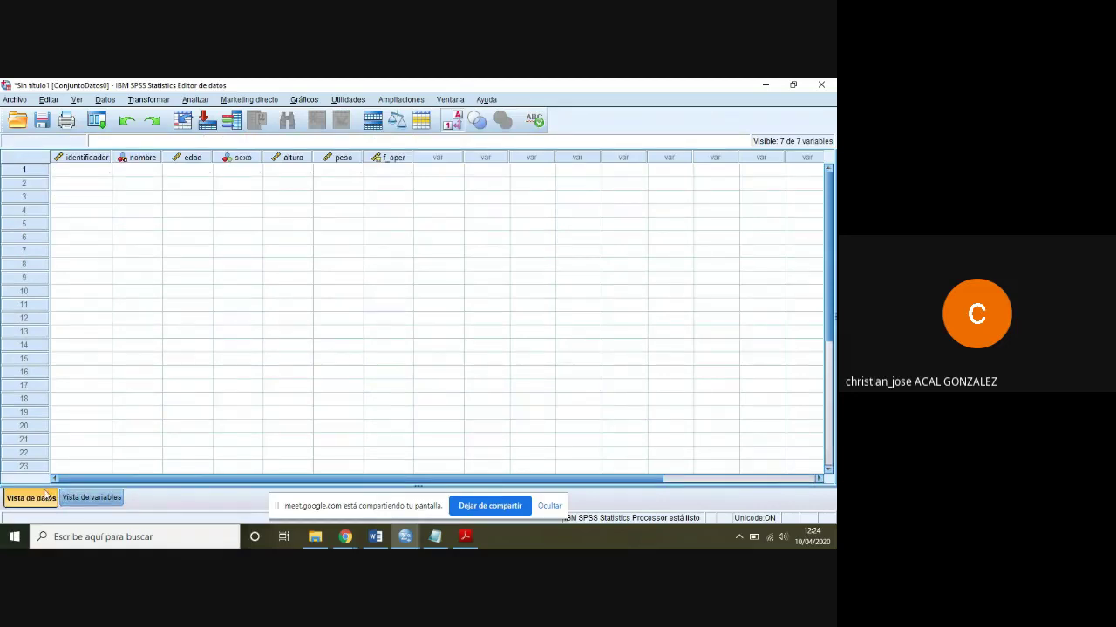
pyautogui.click(74, 499)
pyautogui.click(30, 499)
pyautogui.click(96, 169)
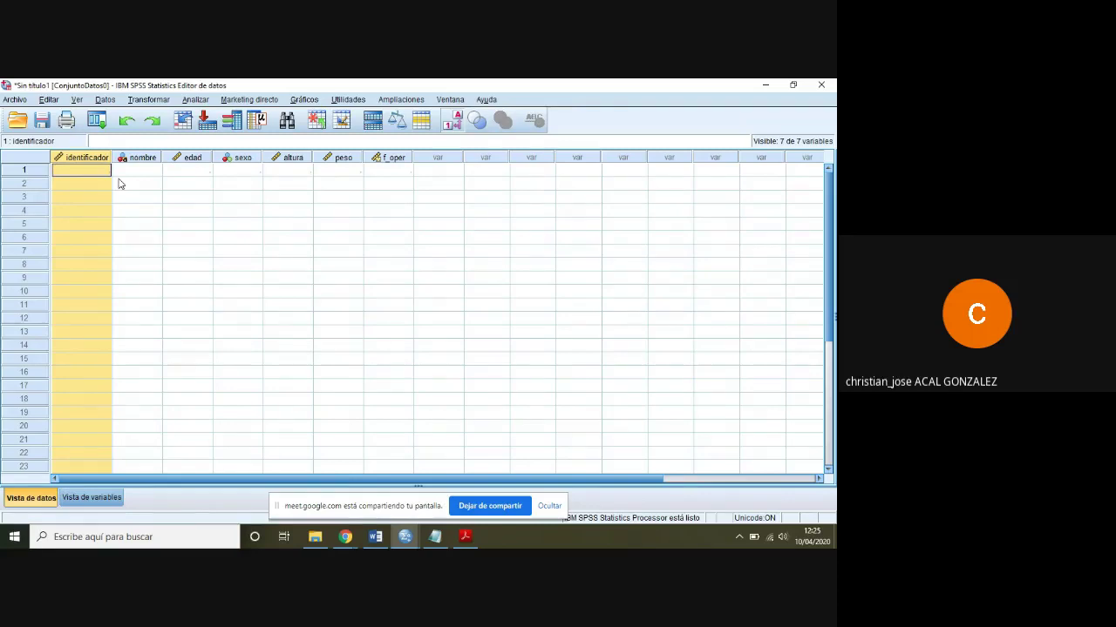
pyautogui.click(103, 171)
pyautogui.write('1')
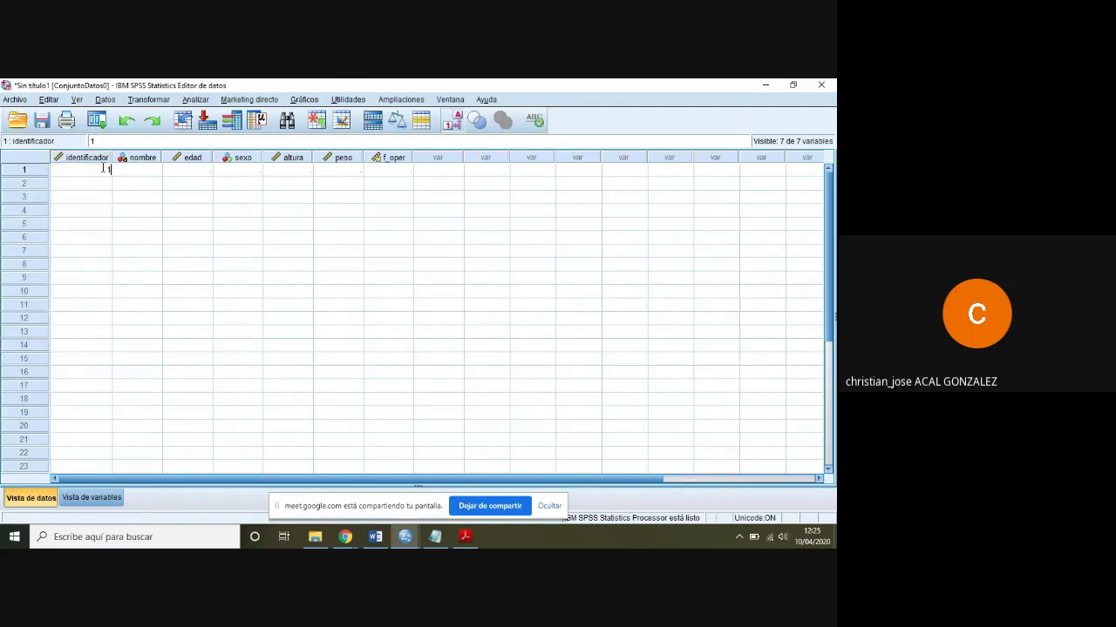
pyautogui.press('Return')
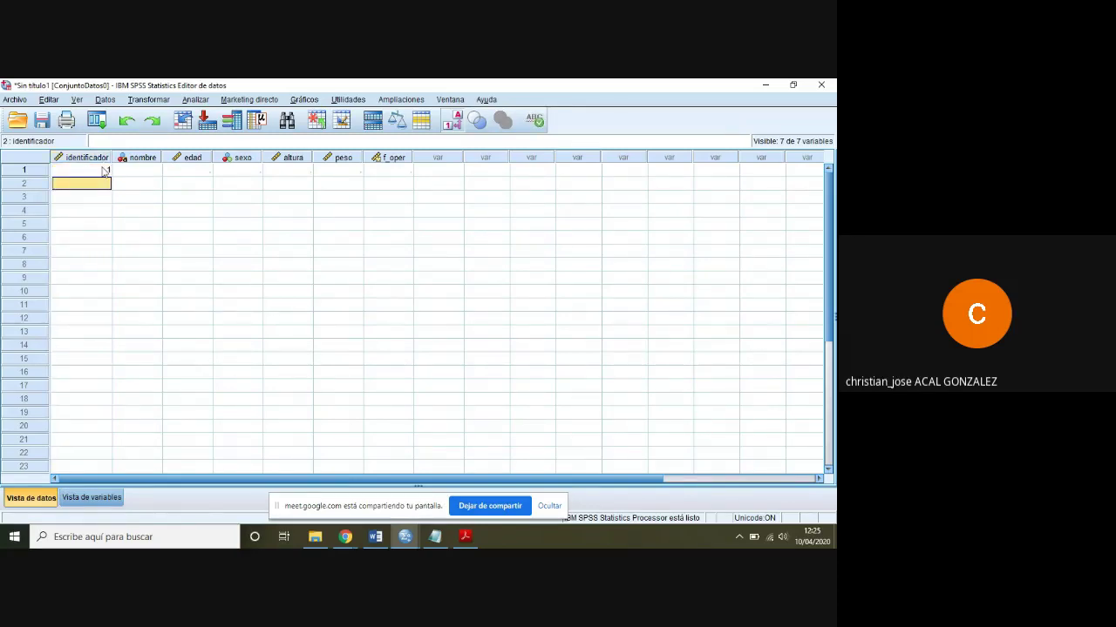
pyautogui.write('2')
pyautogui.press('Return')
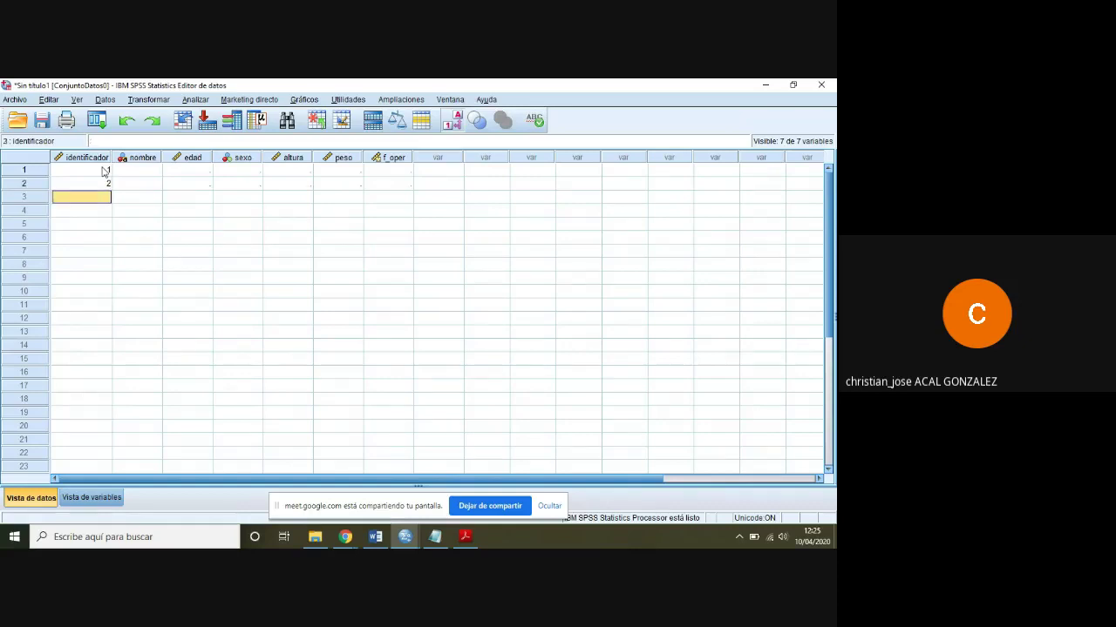
pyautogui.write('3')
pyautogui.press('Return')
pyautogui.write('4')
pyautogui.press('Return')
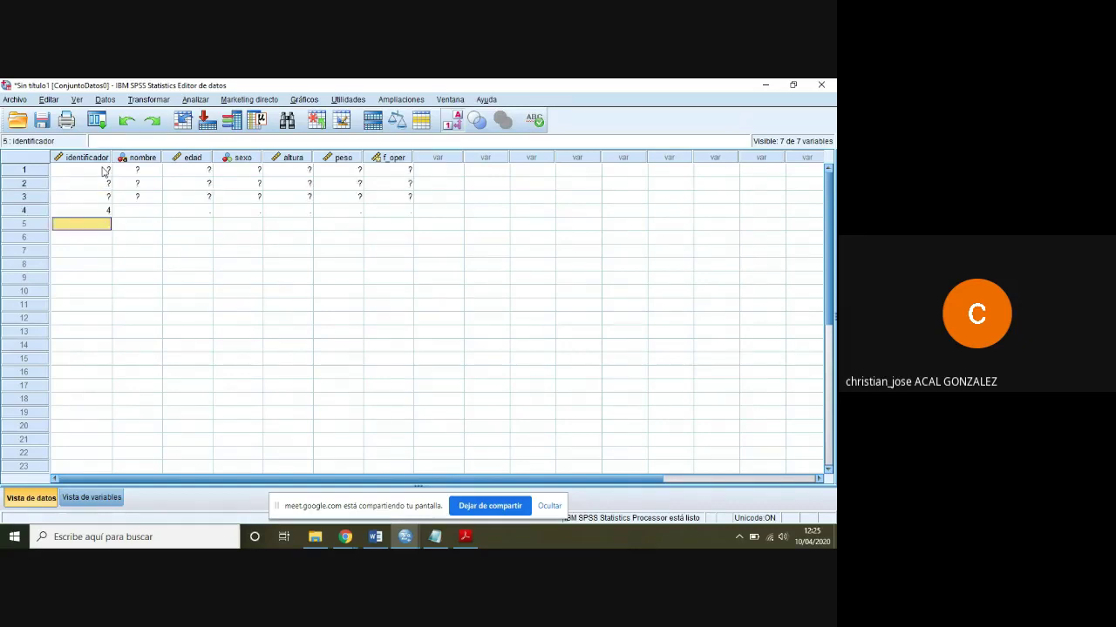
pyautogui.write('5')
pyautogui.press('Return')
pyautogui.write('6')
pyautogui.press('Return')
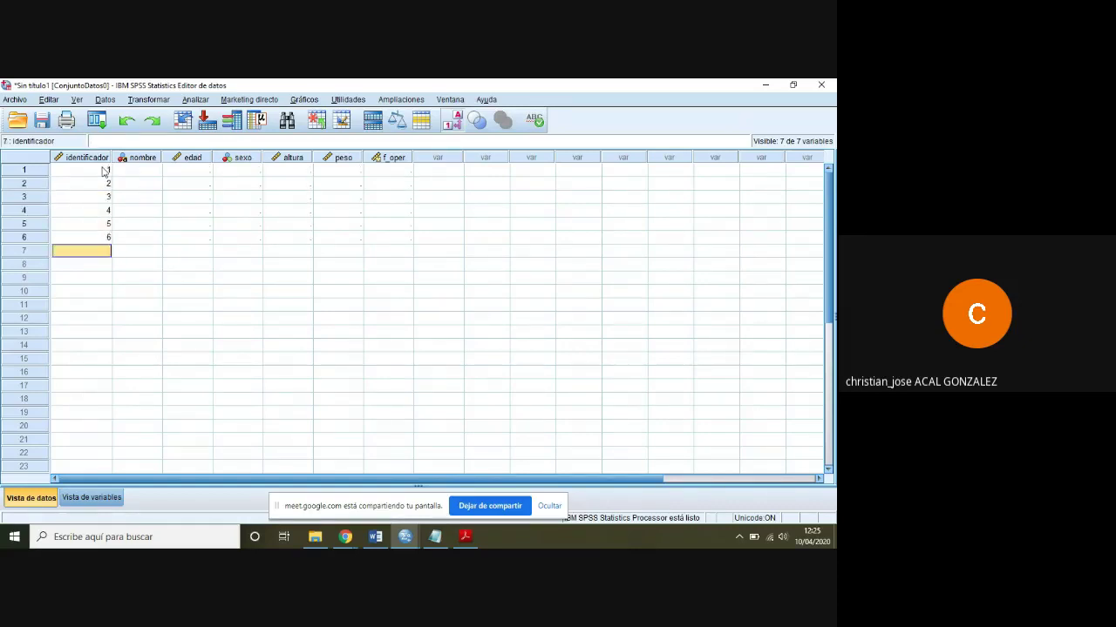
pyautogui.write('7')
# Fill the nombre column in rows 1 to 7 with each individual's first name.
pyautogui.click(131, 172)
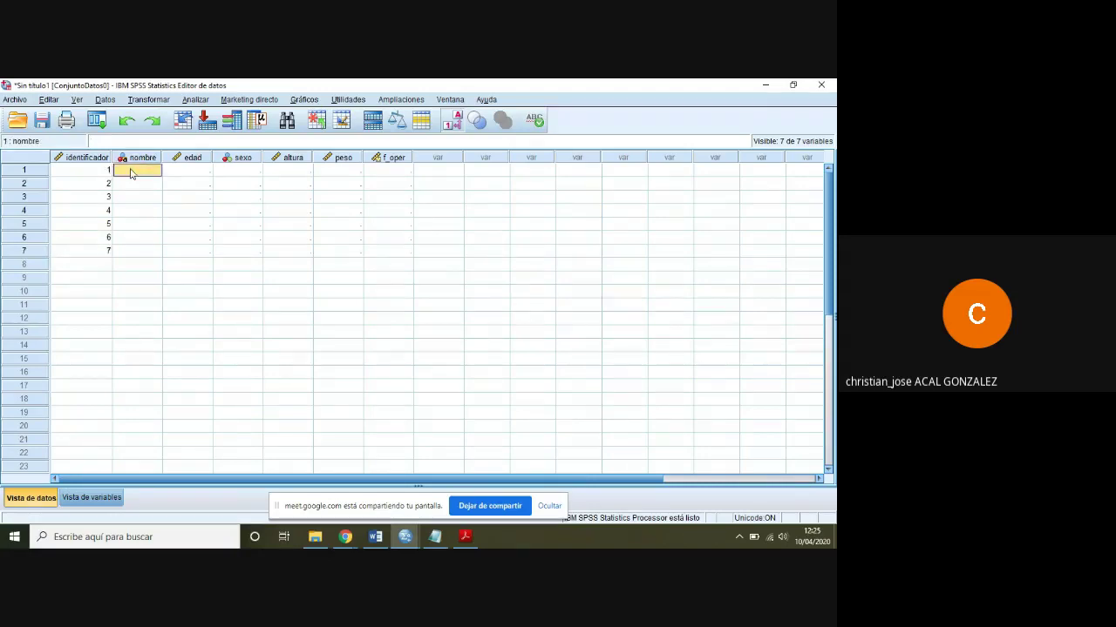
pyautogui.write('Jose')
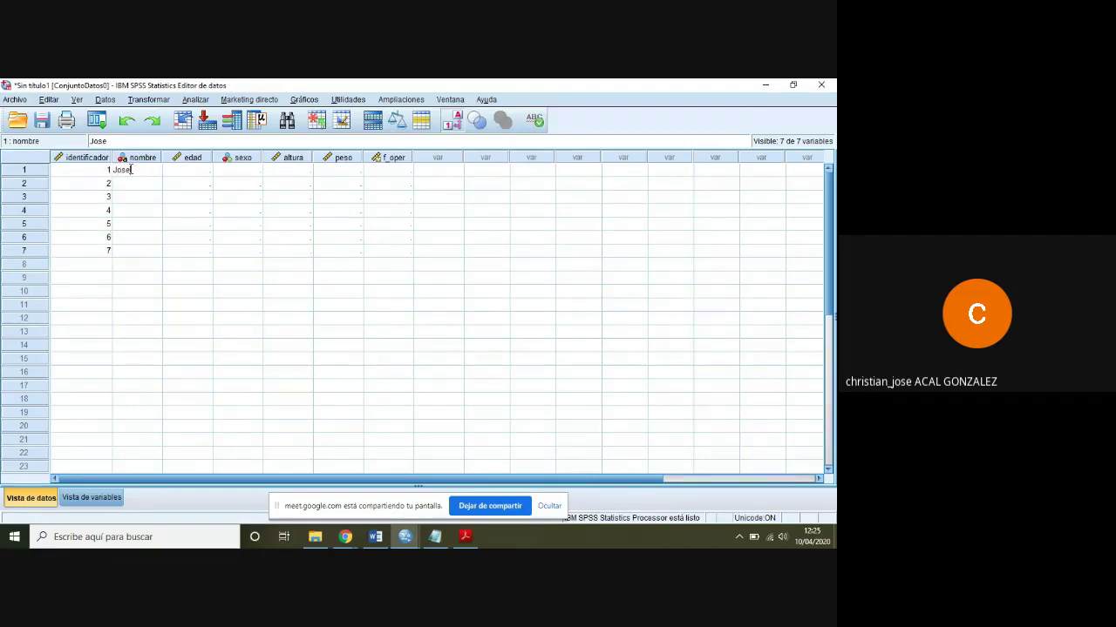
pyautogui.press('Tab')
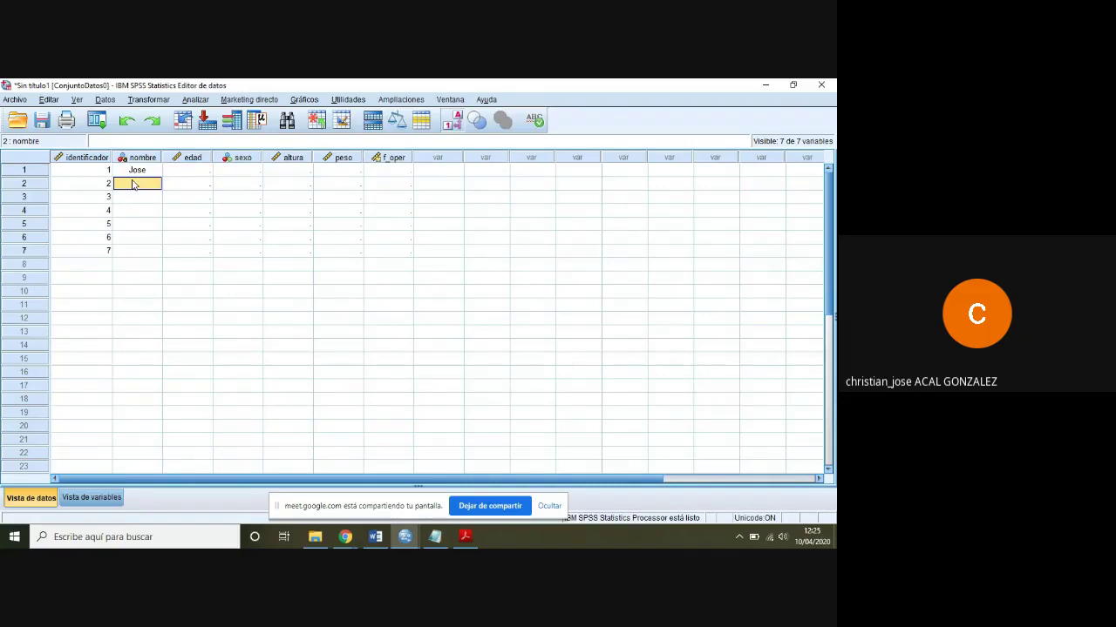
pyautogui.write('Maria')
pyautogui.press('Return')
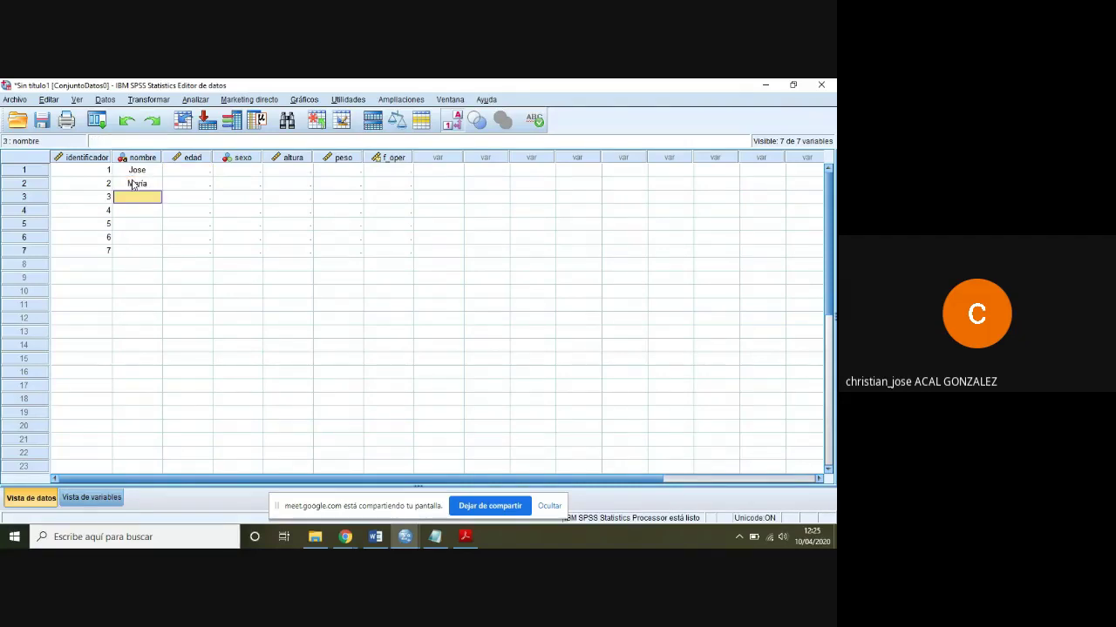
pyautogui.write('Miguel')
pyautogui.press('Return')
pyautogui.write('Carl')
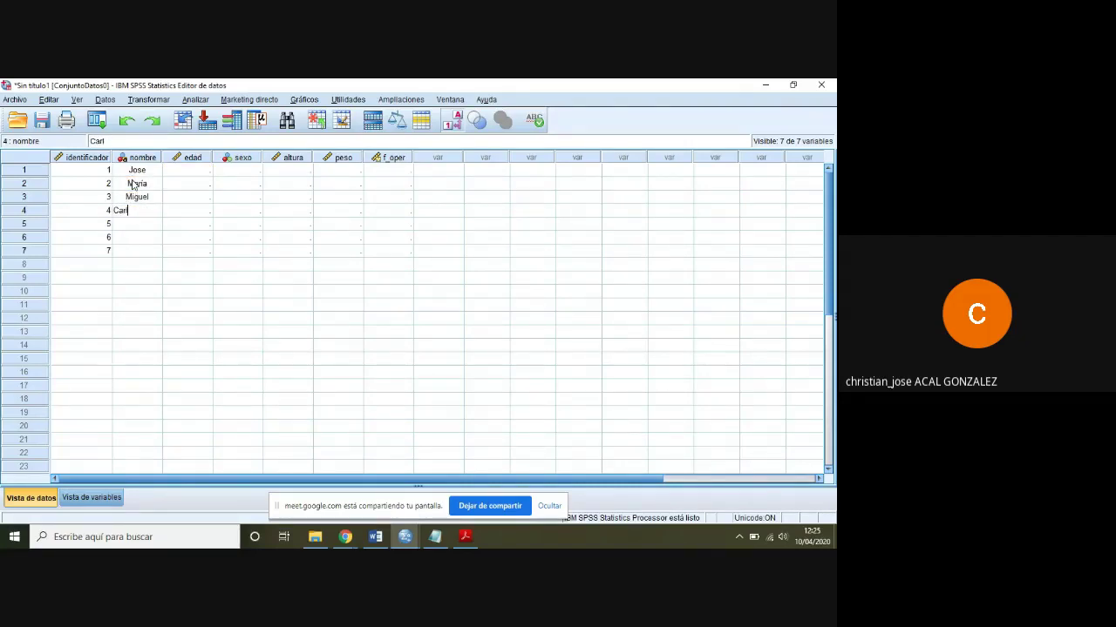
pyautogui.write('o')
pyautogui.press('Return')
pyautogui.write('Cristina')
pyautogui.press('Return')
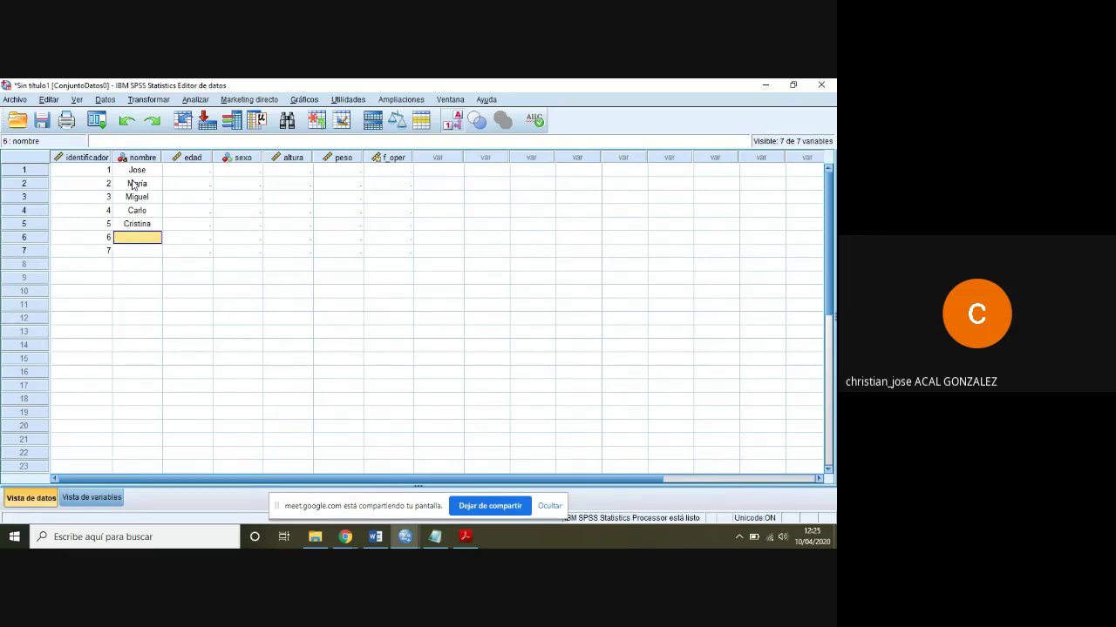
pyautogui.write('Estrella')
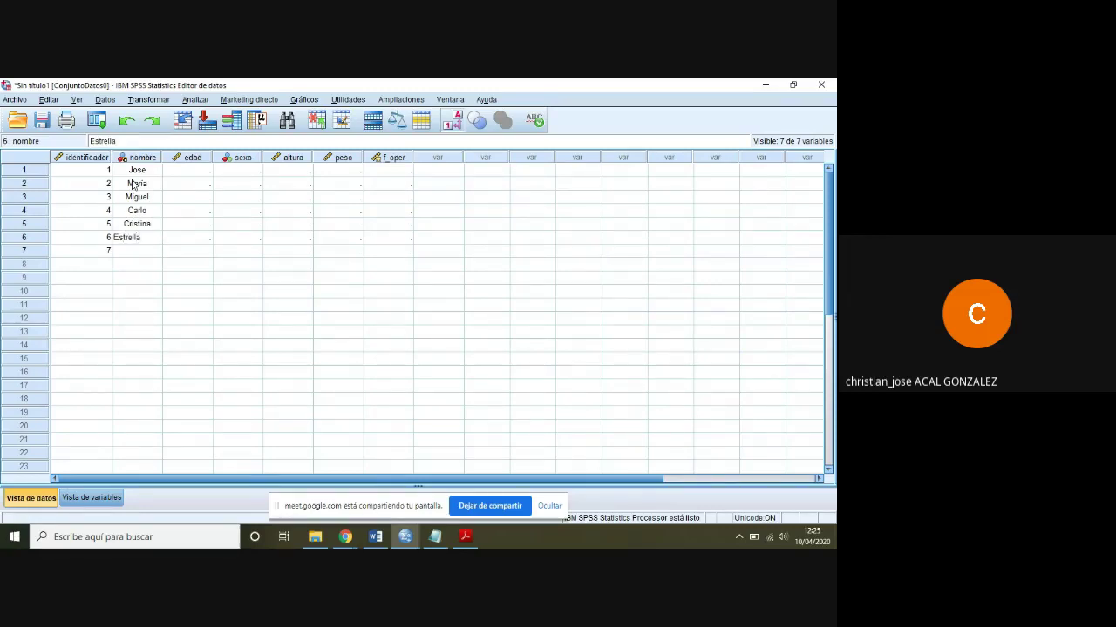
pyautogui.press('Return')
pyautogui.write('Ricardo')
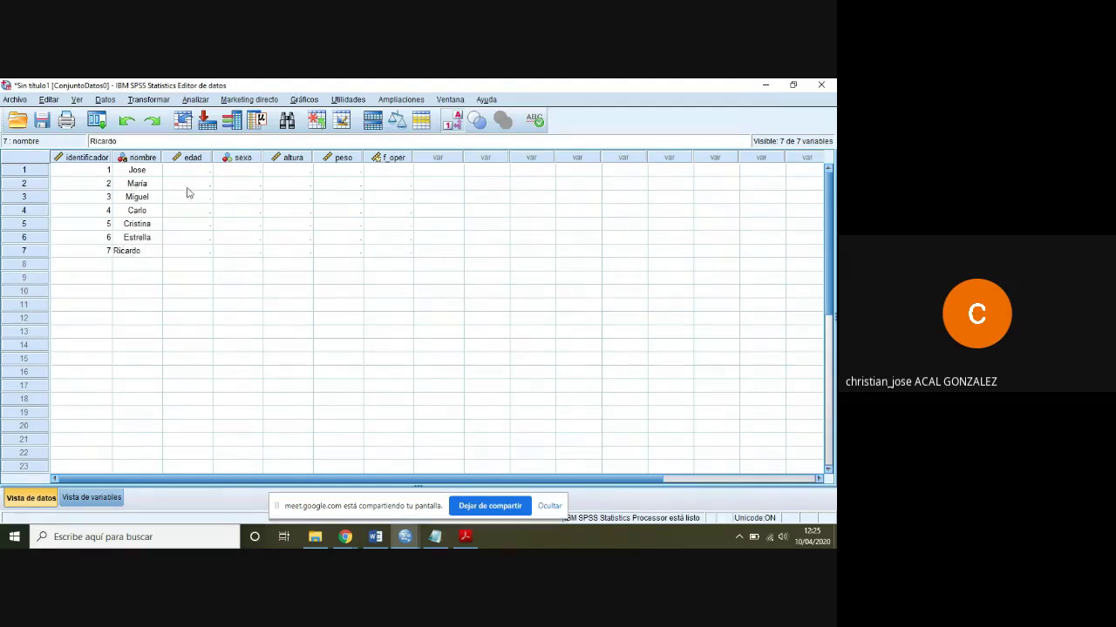
# Fill the edad column in rows 1 to 7 with 28, 35, 45, 20, 33, 27 and 32.
pyautogui.click(191, 170)
pyautogui.write('28')
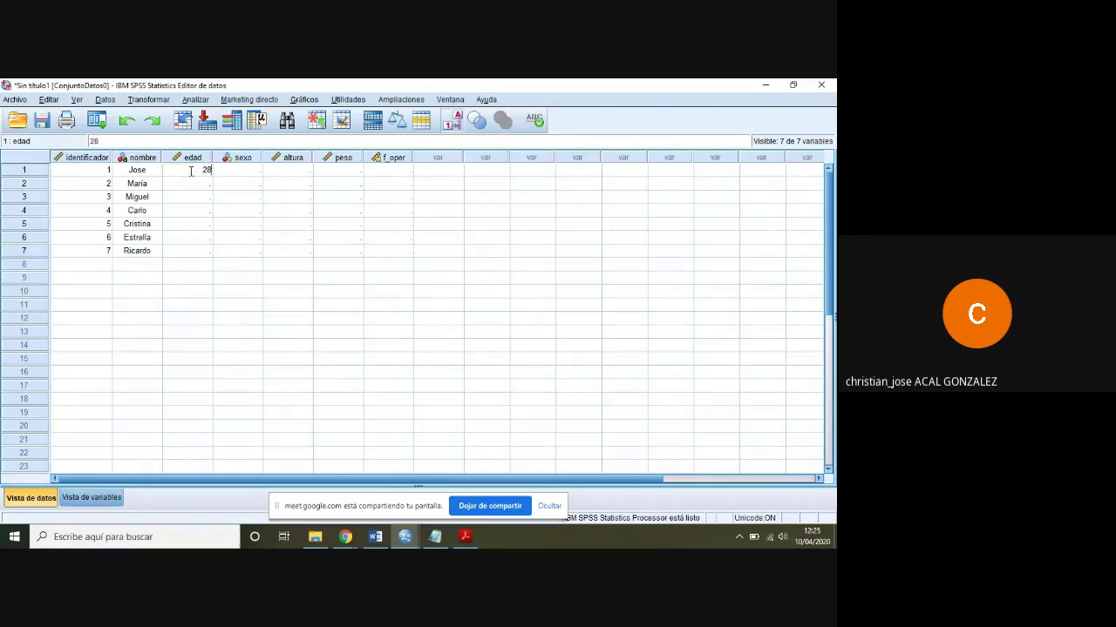
pyautogui.press('Return')
pyautogui.write('36')
pyautogui.press('Return')
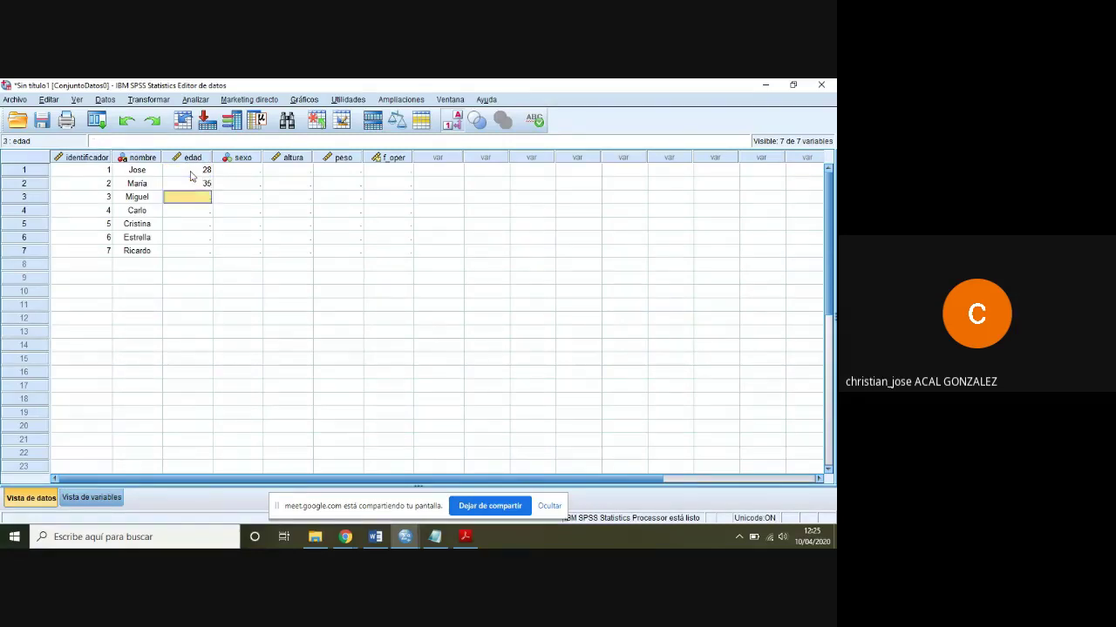
pyautogui.write('45')
pyautogui.press('Return')
pyautogui.write('20')
pyautogui.press('Return')
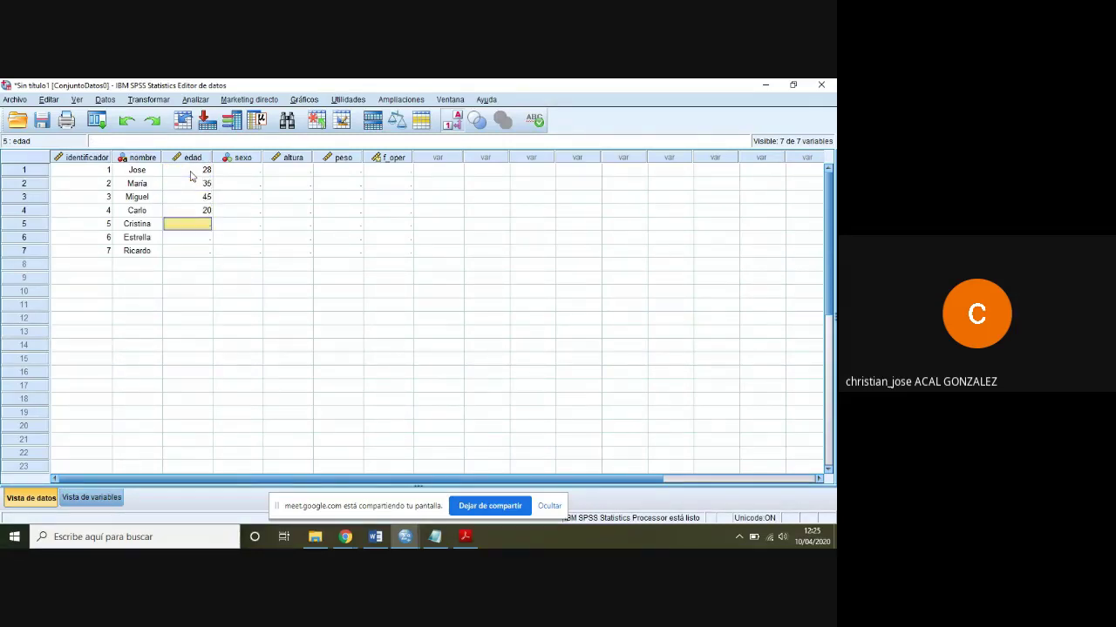
pyautogui.write('33')
pyautogui.press('Return')
pyautogui.write('27')
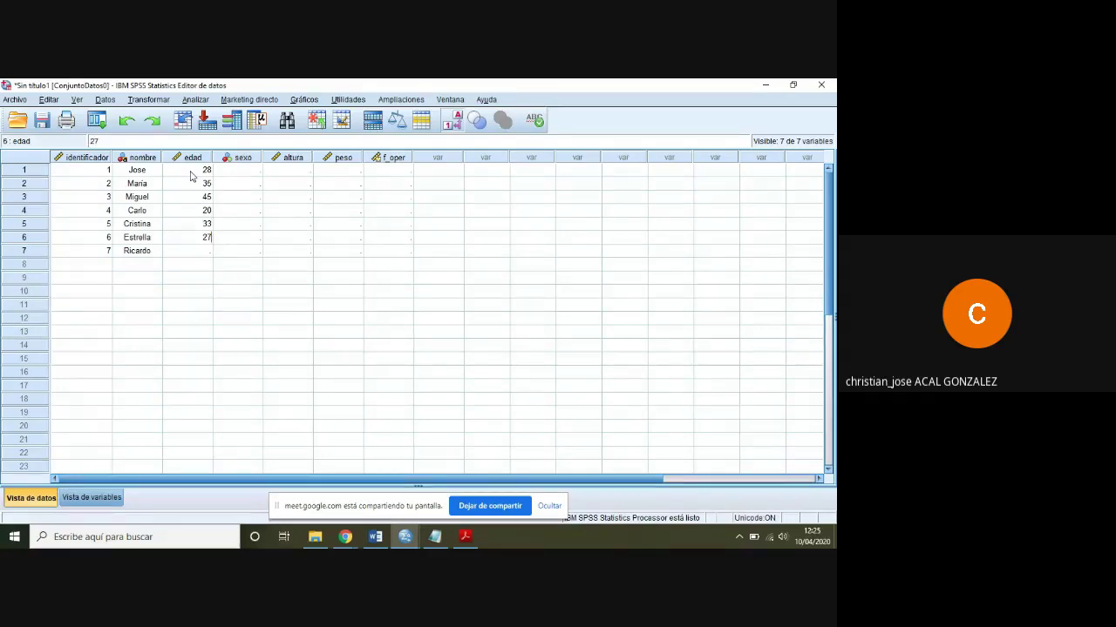
pyautogui.press('Return')
pyautogui.write('32')
pyautogui.press('Tab')
# Fill the sexo column in rows 1 to 6 with Hombre (1), Mujer (2), Hombre, Hombre, Mujer and Mujer.
pyautogui.press('Up')
pyautogui.press('Up')
pyautogui.press('Up')
pyautogui.press('Up')
pyautogui.press('Up')
pyautogui.press('Up')
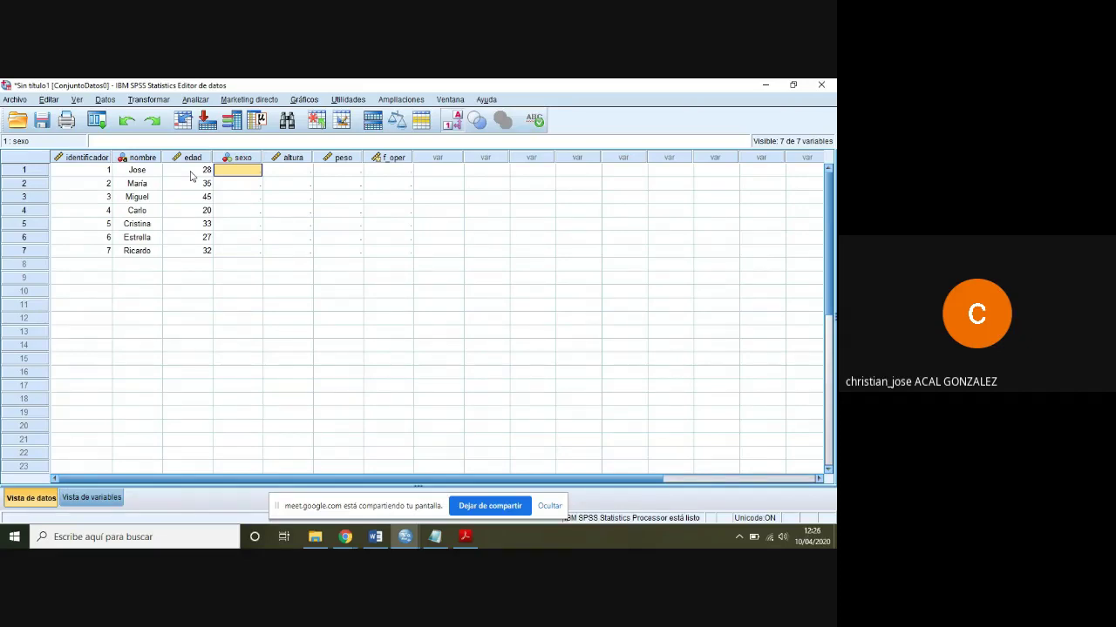
pyautogui.write('1')
pyautogui.press('Return')
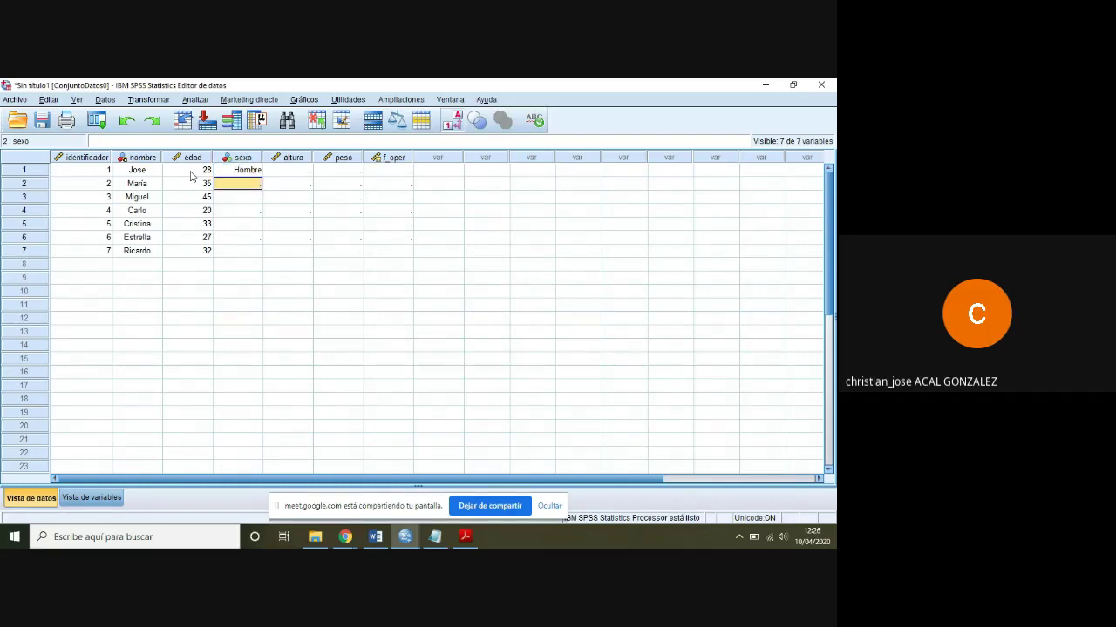
pyautogui.write('2')
pyautogui.press('Return')
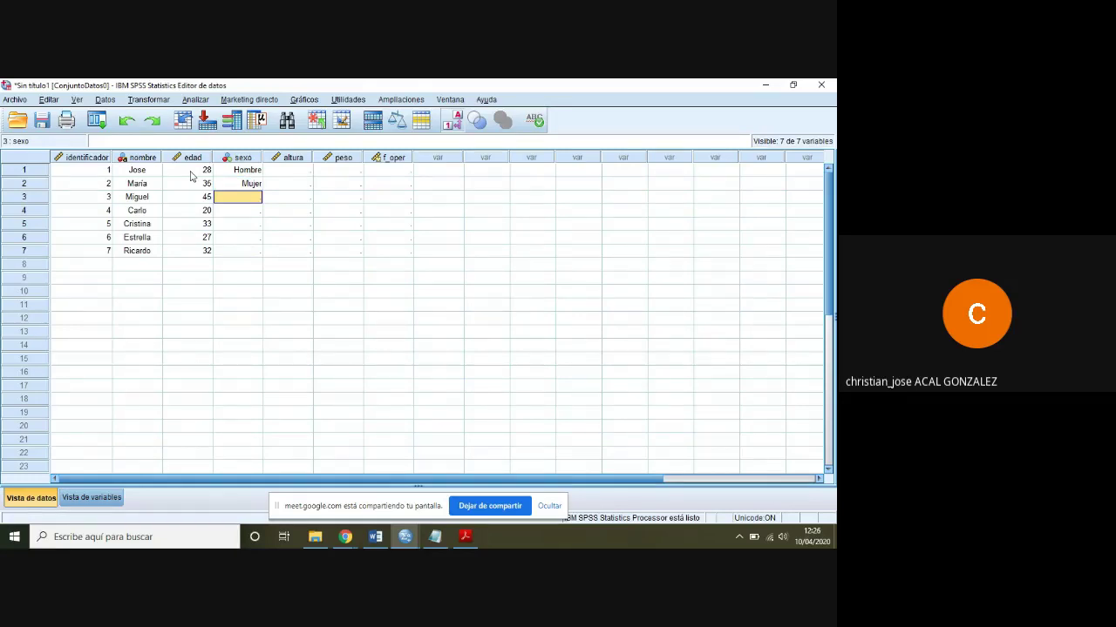
pyautogui.write('1')
pyautogui.press('Return')
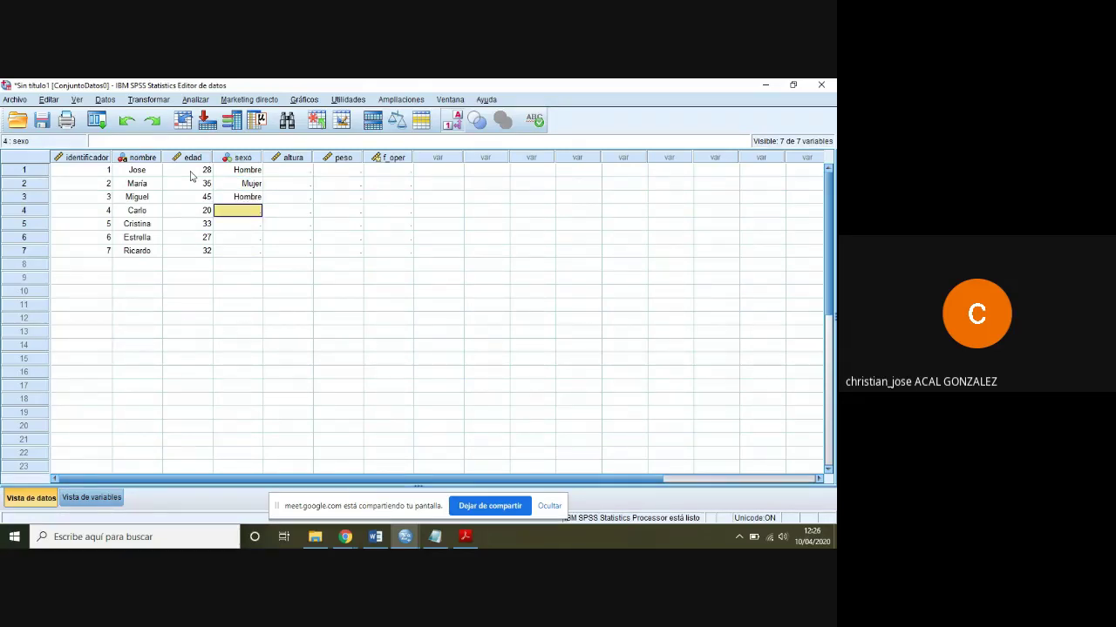
pyautogui.write('1')
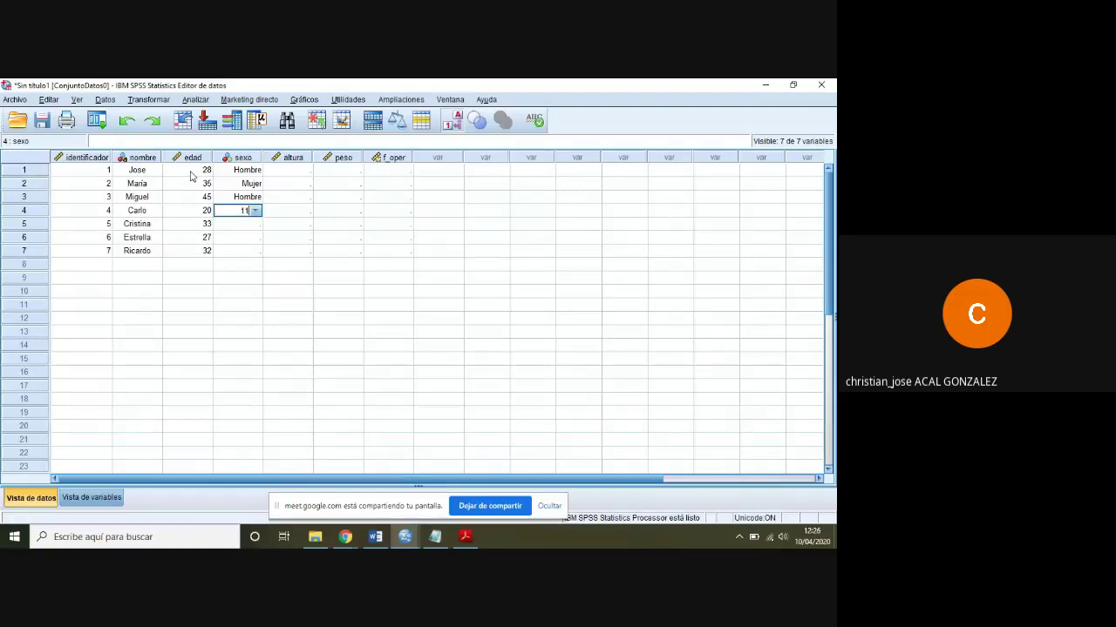
pyautogui.press('Return')
pyautogui.write('22')
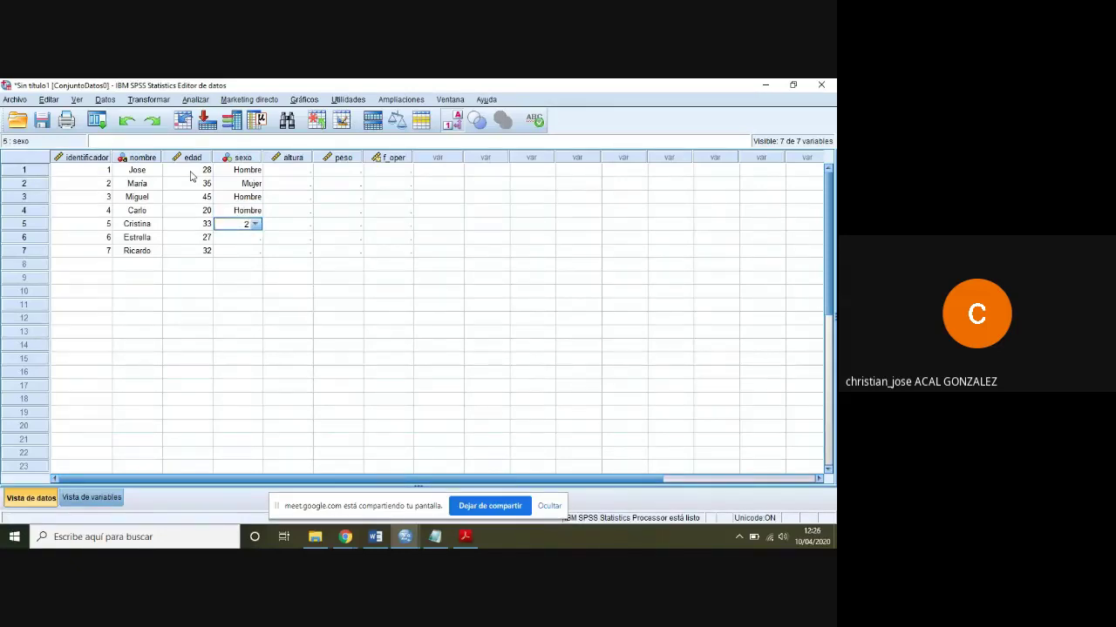
pyautogui.press('Return')
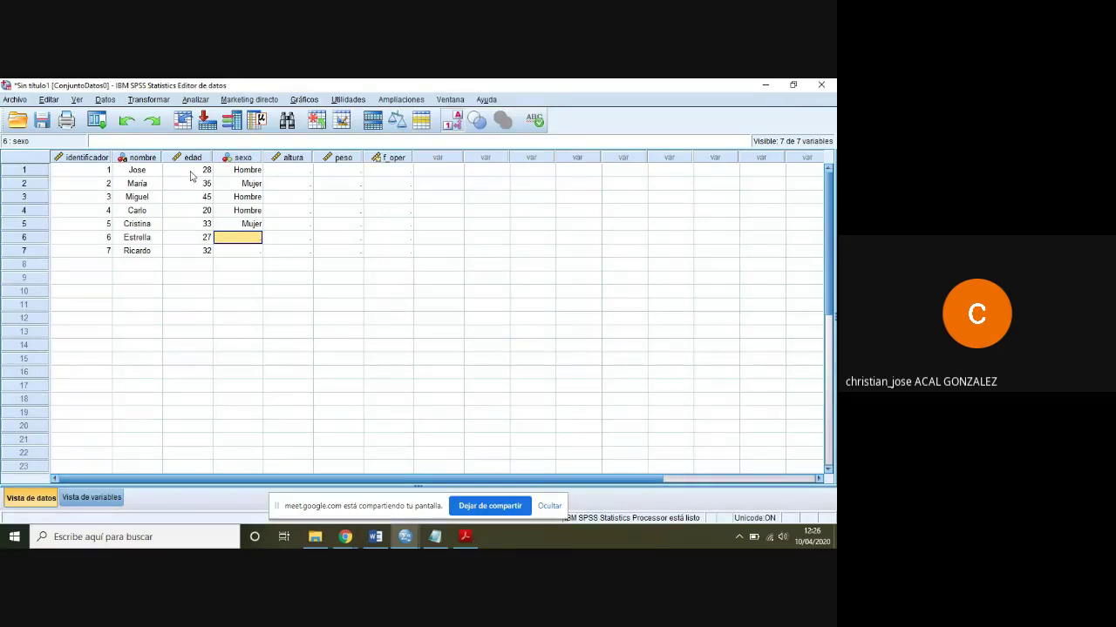
pyautogui.write('22')
pyautogui.press('Return')
# Enter the sexo value in row 7 and correct it to 1 (Hombre).
pyautogui.write('11')
pyautogui.press('Return')
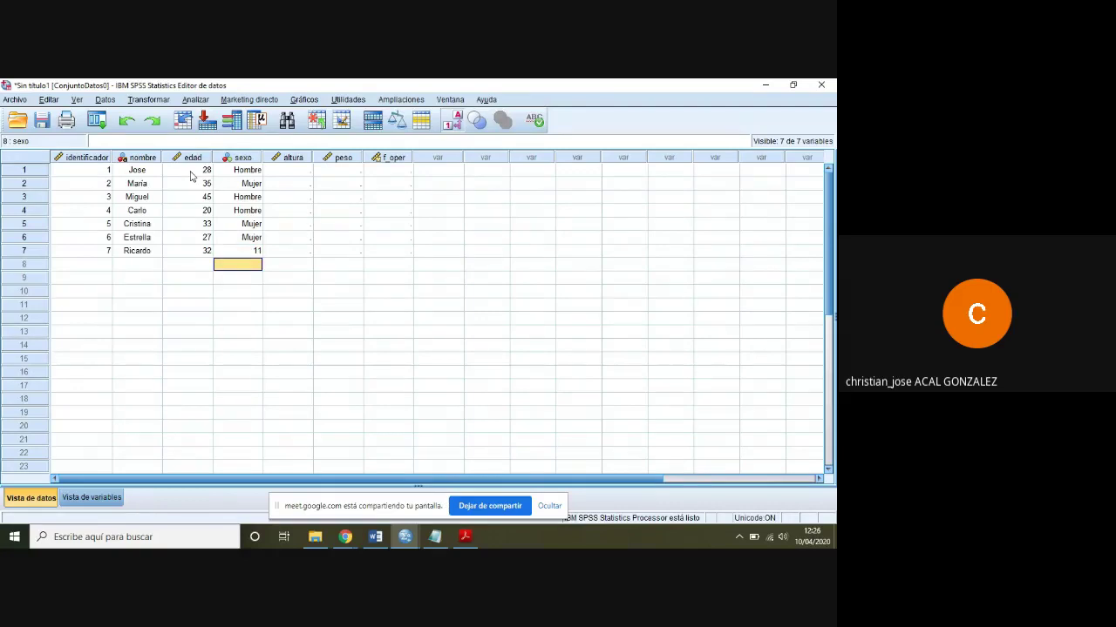
pyautogui.click(233, 253)
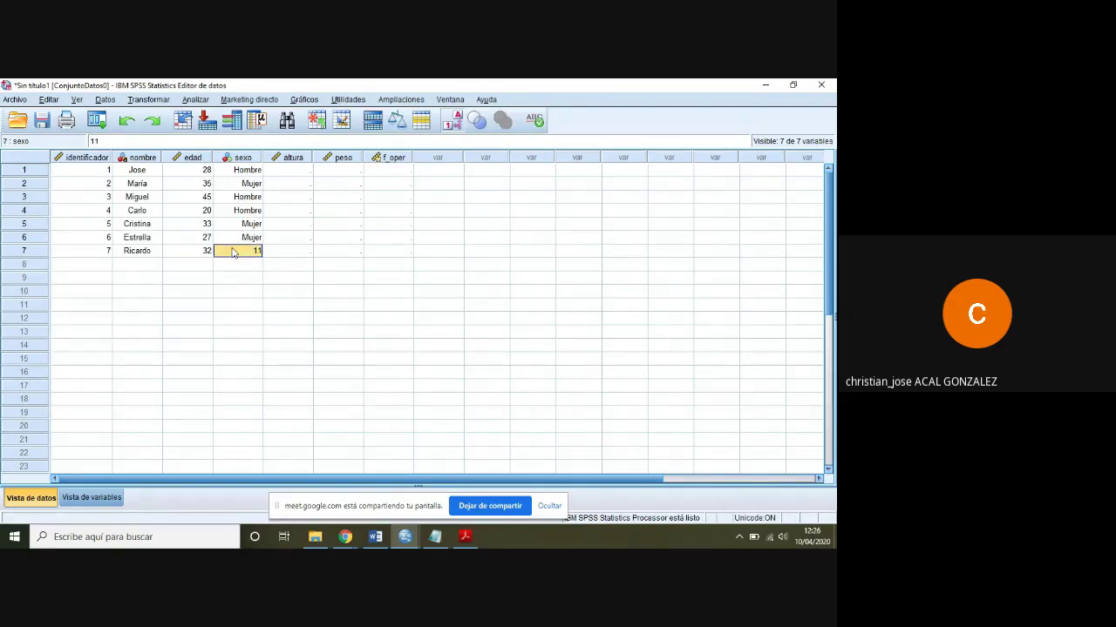
pyautogui.doubleClick(233, 252)
pyautogui.press('BackSpace')
pyautogui.press('BackSpace')
pyautogui.write('1')
# Fill the altura column in rows 1 to 7 with 1,80, 1,65, 1,72, 1,76, 1,69, 1,71 and 1,76.
pyautogui.click(302, 175)
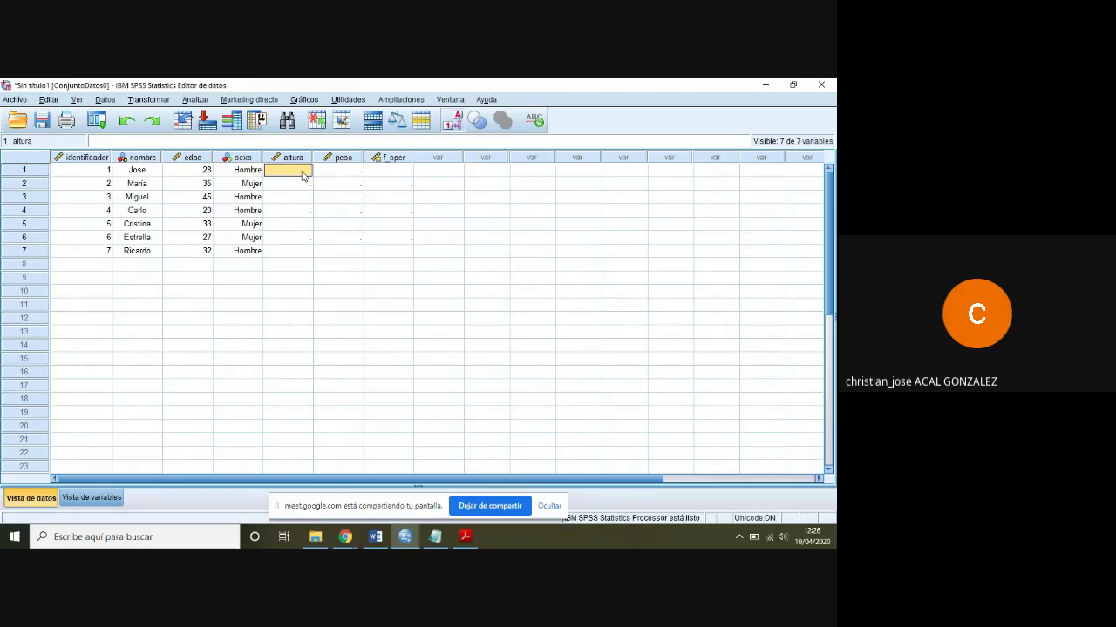
pyautogui.write('1')
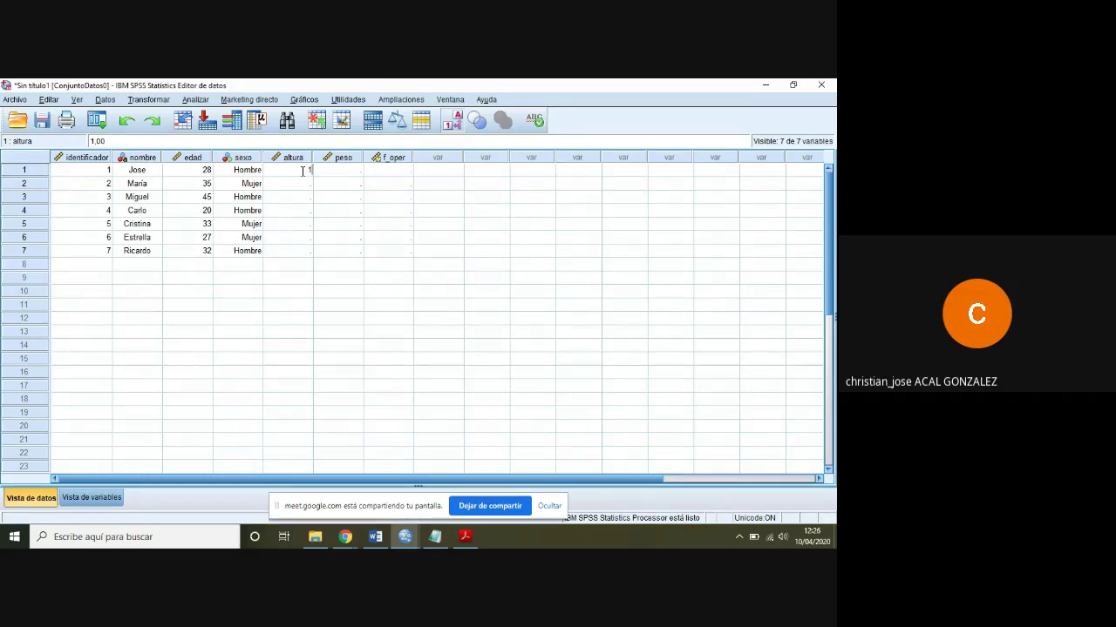
pyautogui.write(',80')
pyautogui.press('Return')
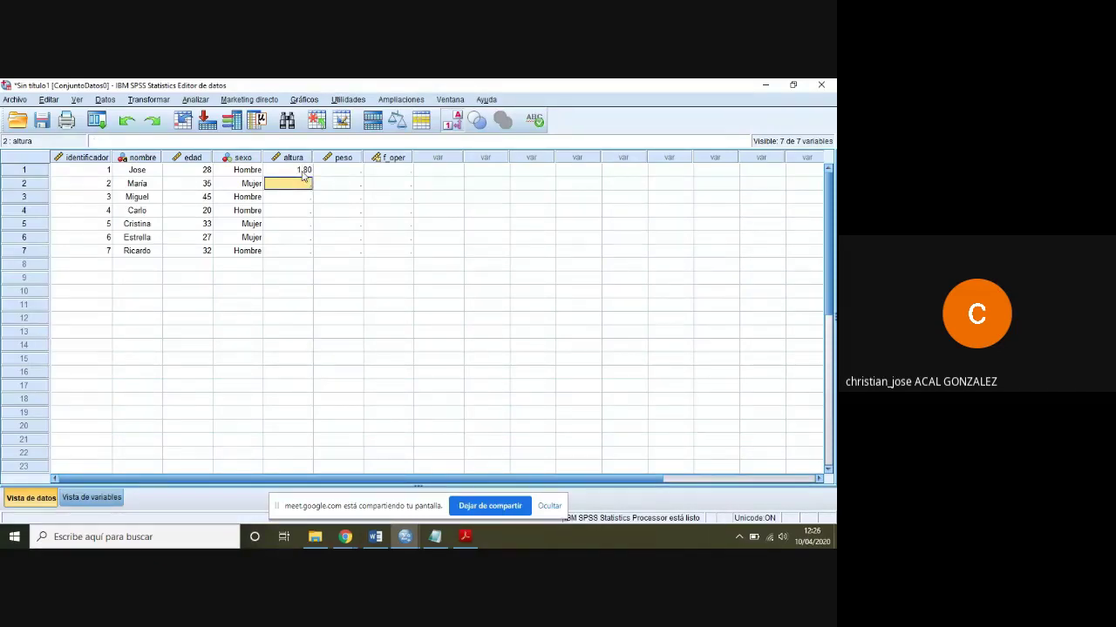
pyautogui.write('1,65')
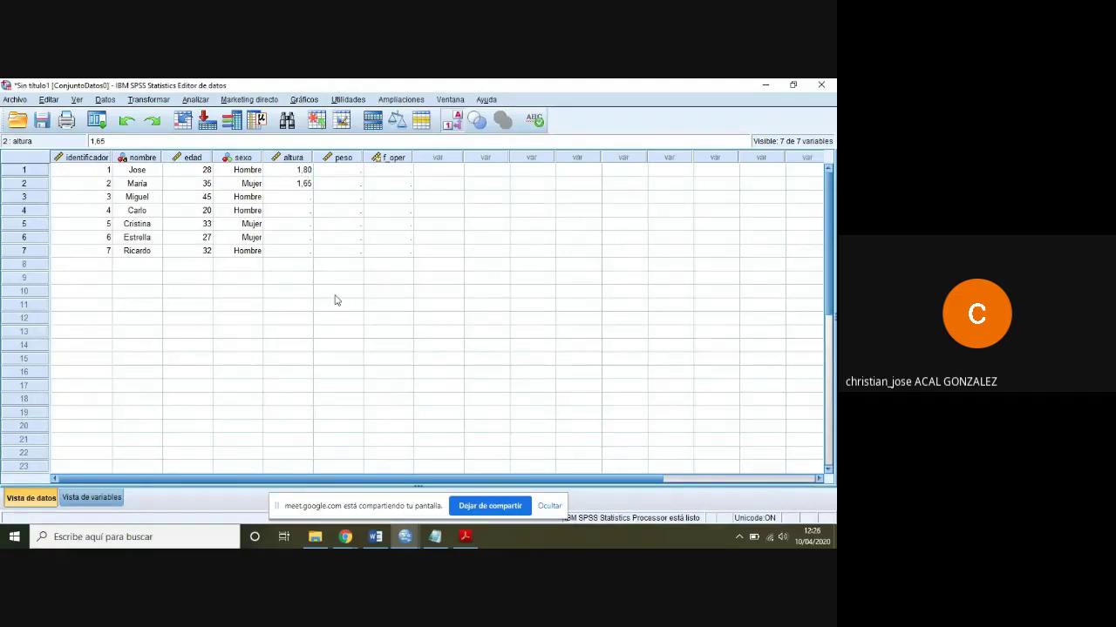
pyautogui.press('Return')
pyautogui.write('1,72')
pyautogui.press('Return')
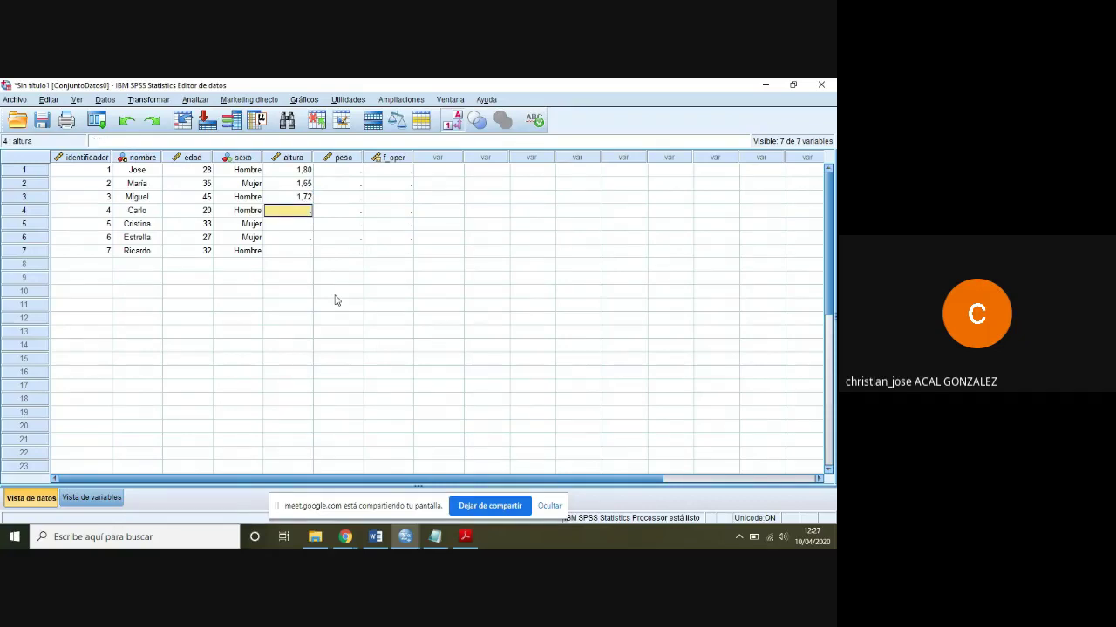
pyautogui.write('1,76')
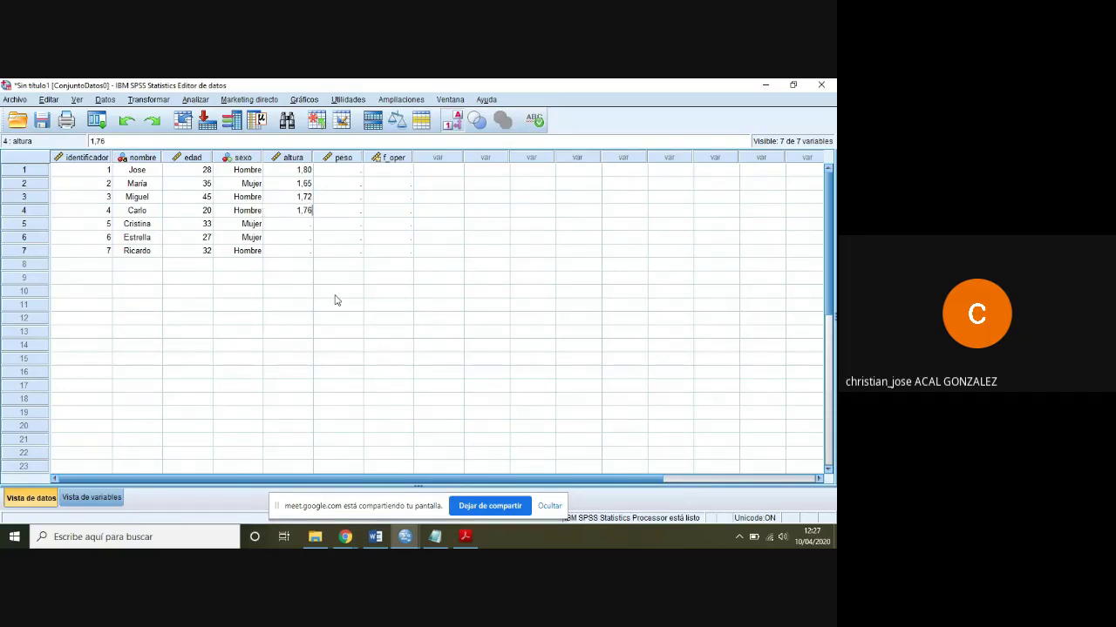
pyautogui.press('Return')
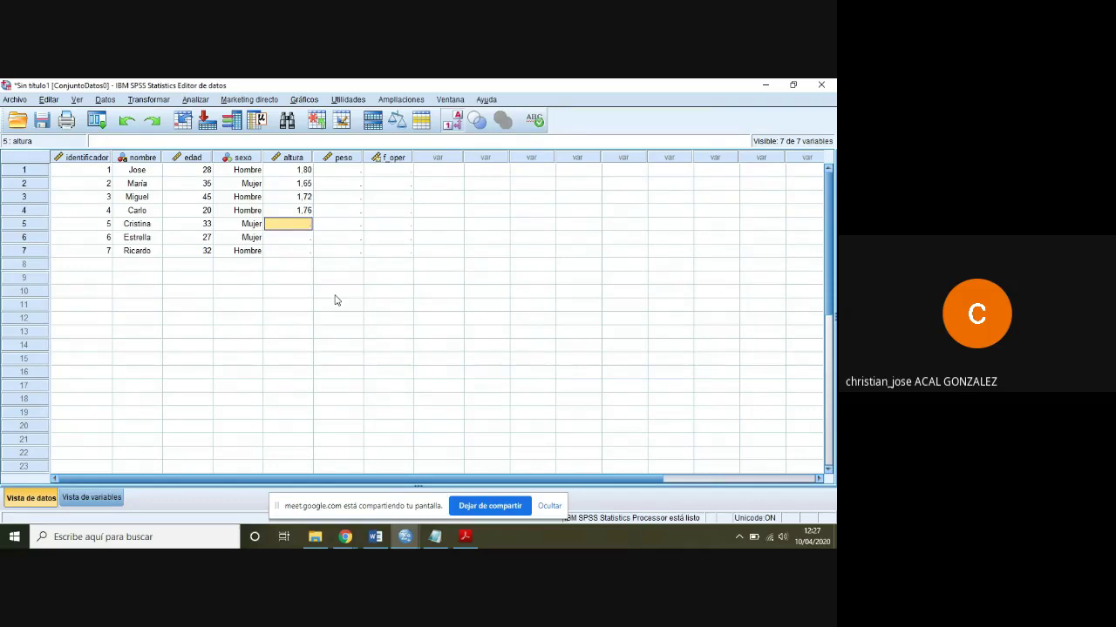
pyautogui.write('1,69')
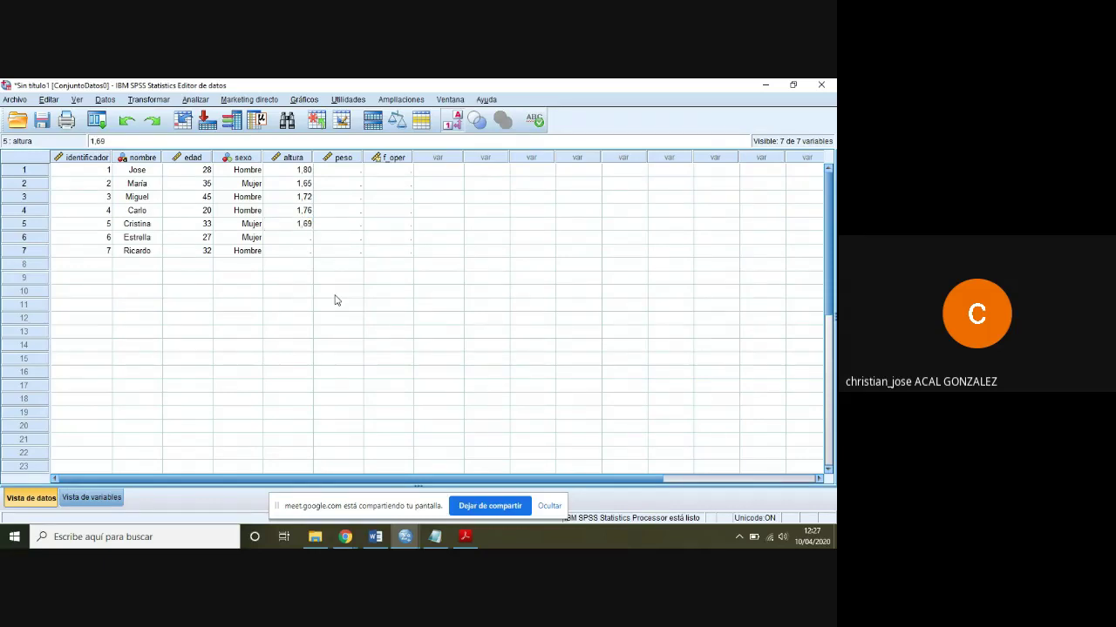
pyautogui.press('Return')
pyautogui.write('1,71')
pyautogui.press('Return')
pyautogui.write('1,76')
# Fill the peso column in rows 1 to 7 with 62,5, 60, 87,75, 76, 52,25, 56,25 and 79.
pyautogui.click(349, 173)
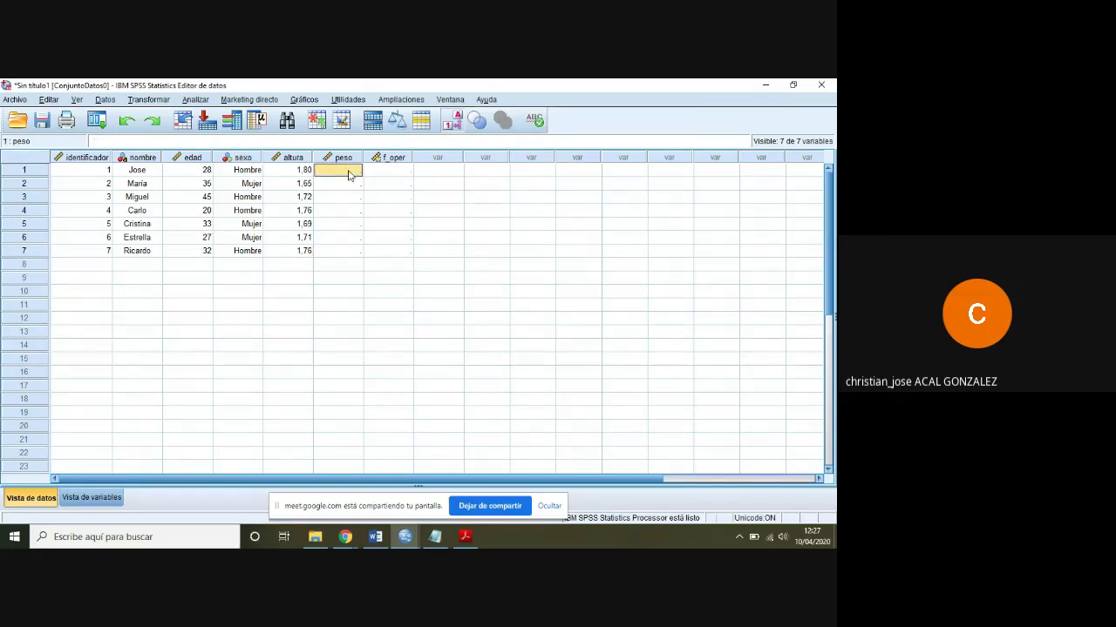
pyautogui.write('62')
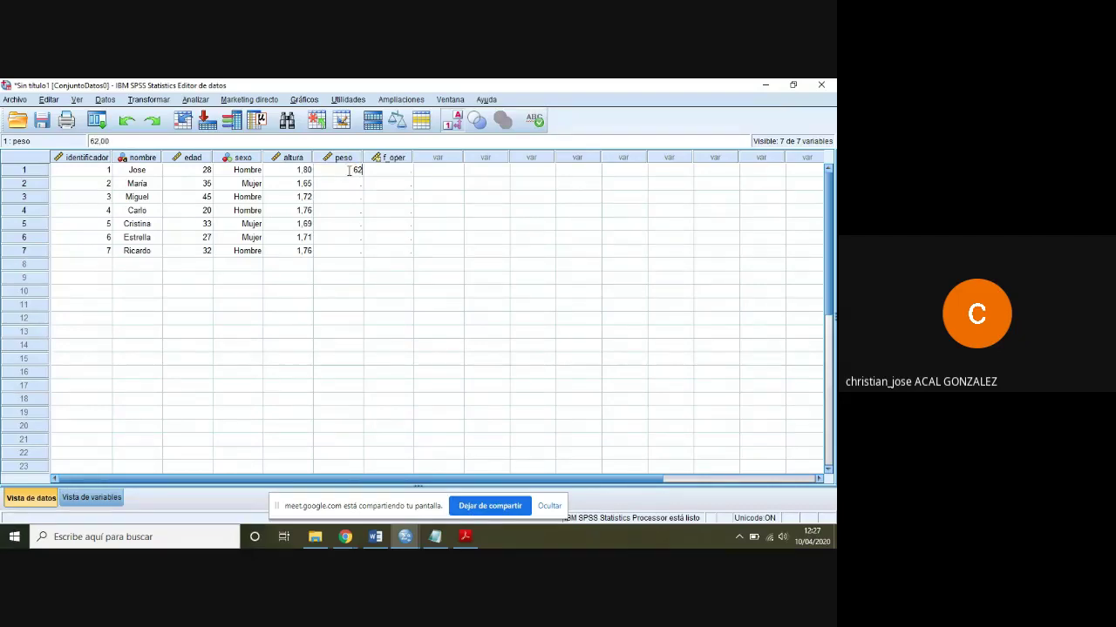
pyautogui.write(',5')
pyautogui.press('Return')
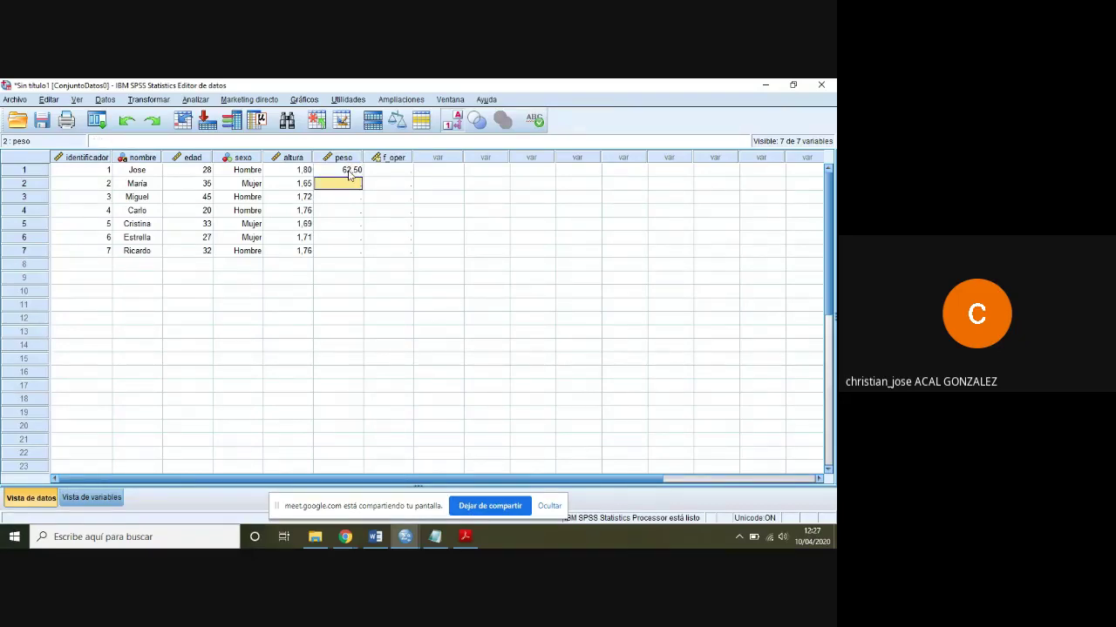
pyautogui.write('60')
pyautogui.press('Return')
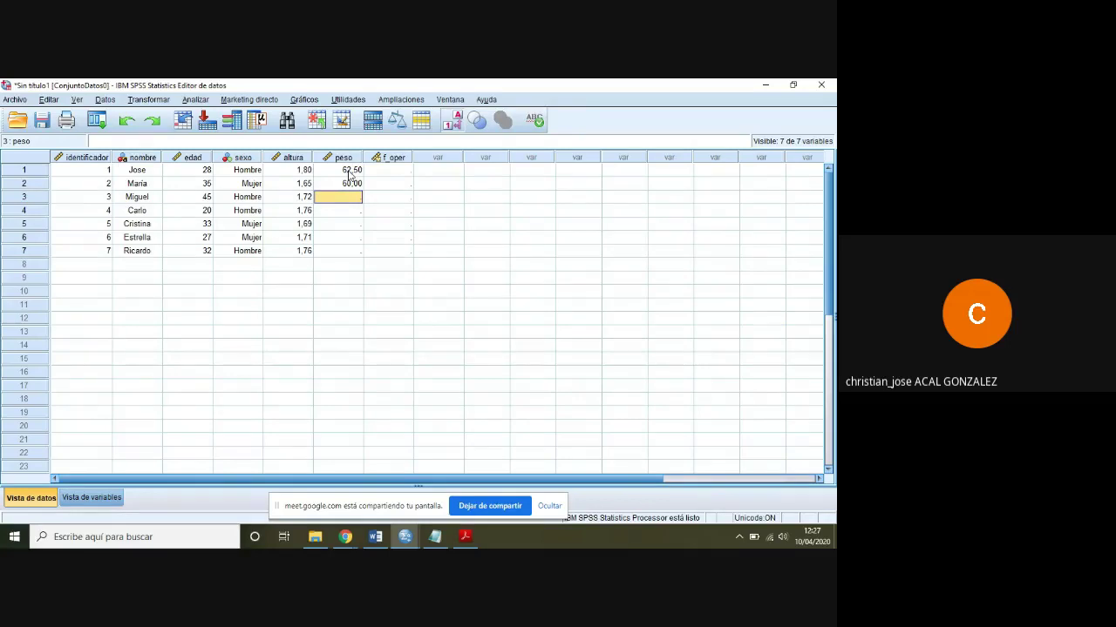
pyautogui.write('87,75')
pyautogui.press('Return')
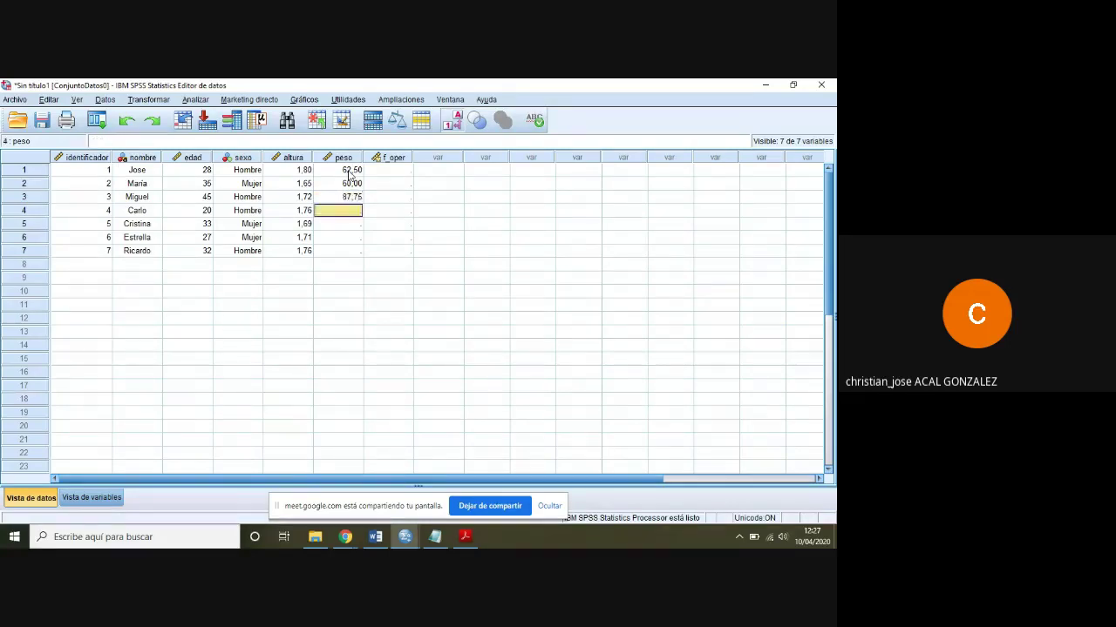
pyautogui.write('76')
pyautogui.press('Return')
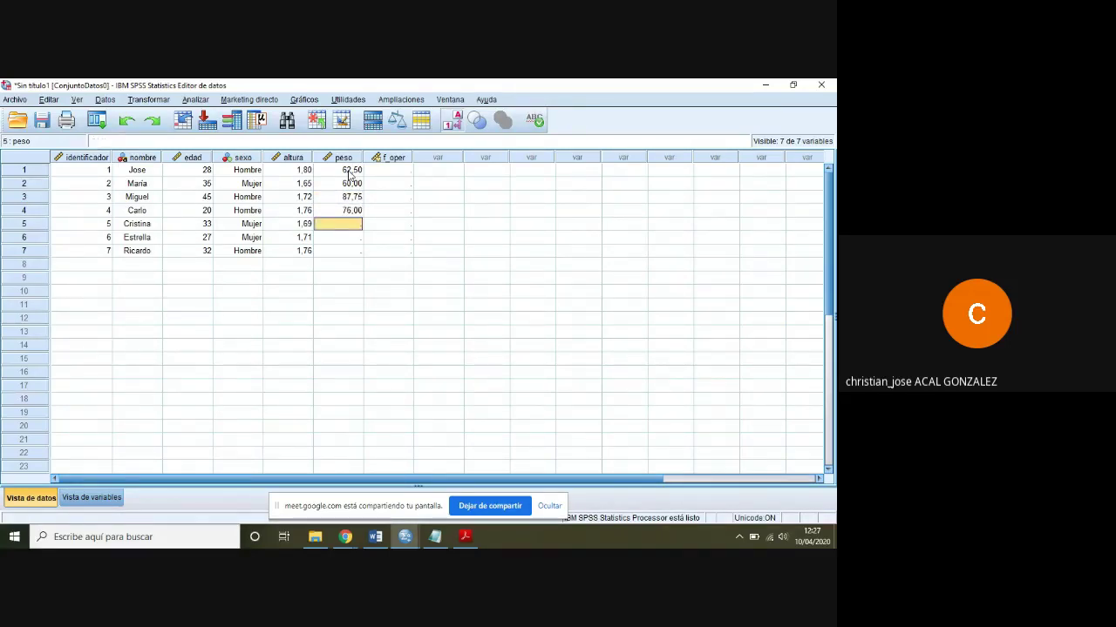
pyautogui.write('52,25')
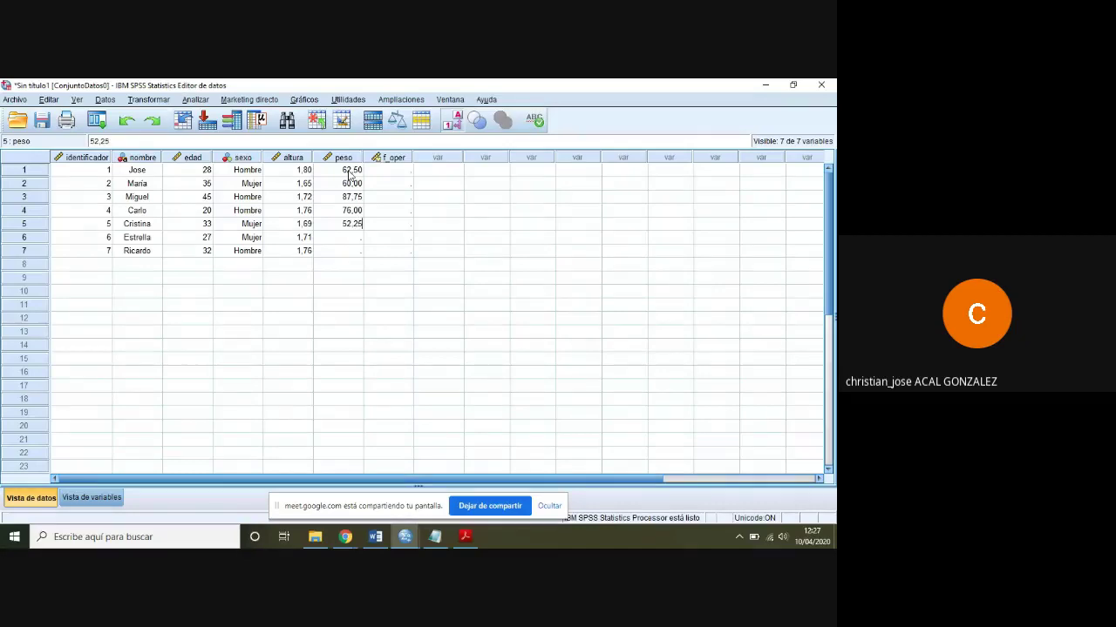
pyautogui.press('Return')
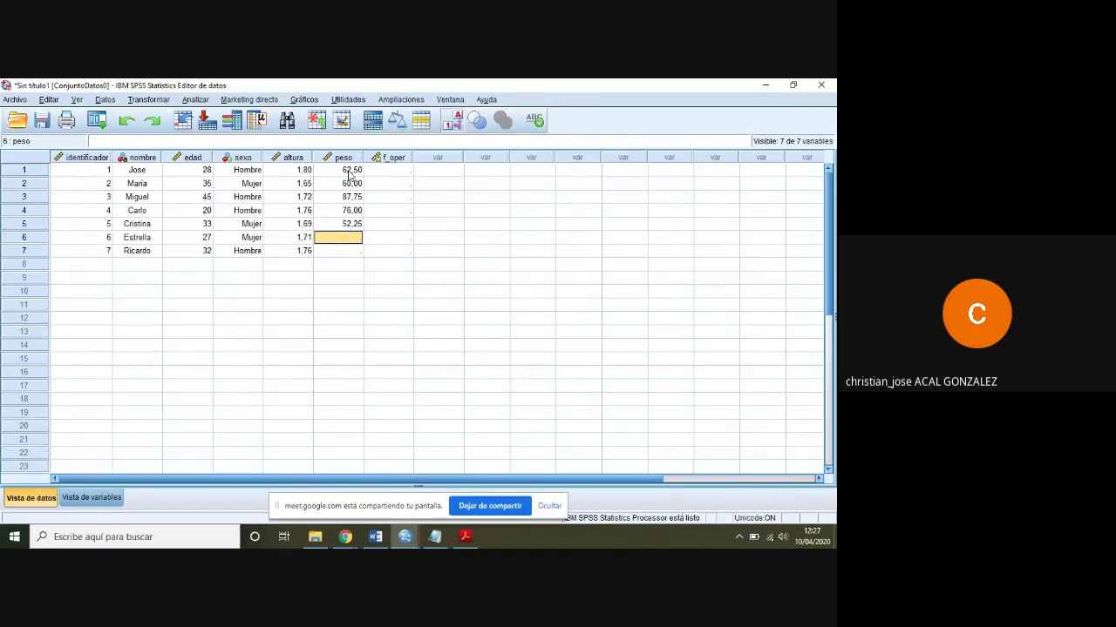
pyautogui.write('56,25')
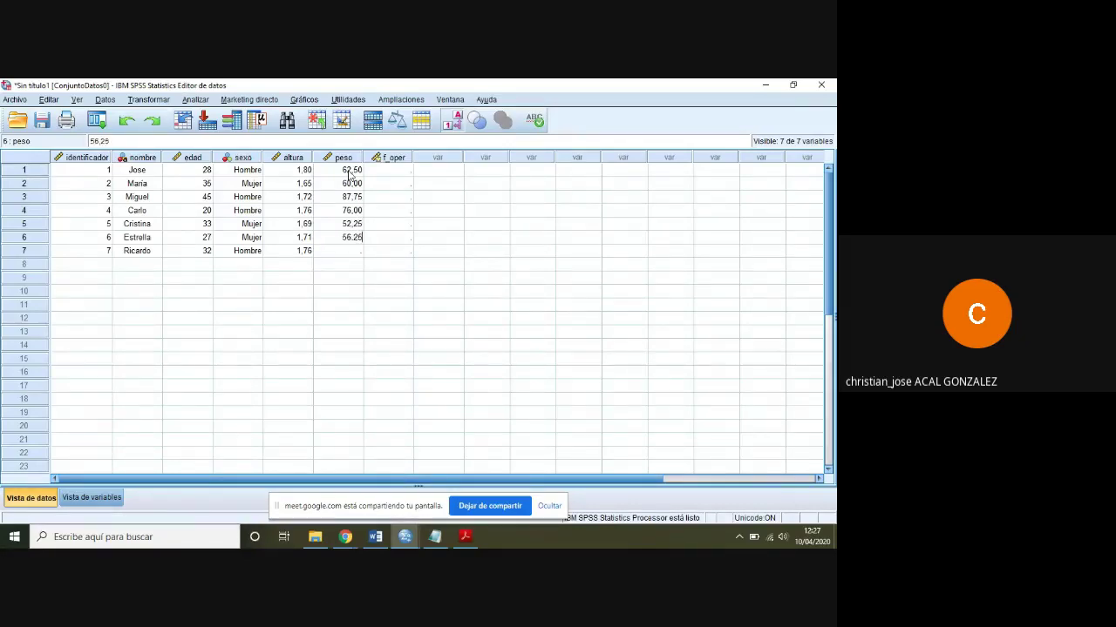
pyautogui.press('Return')
pyautogui.write('79')
# Fill the f_oper column in rows 1 to 4 with 02.03.2018, 27.09.2017, 15.12.2016 and 17.06.2019.
pyautogui.click(384, 172)
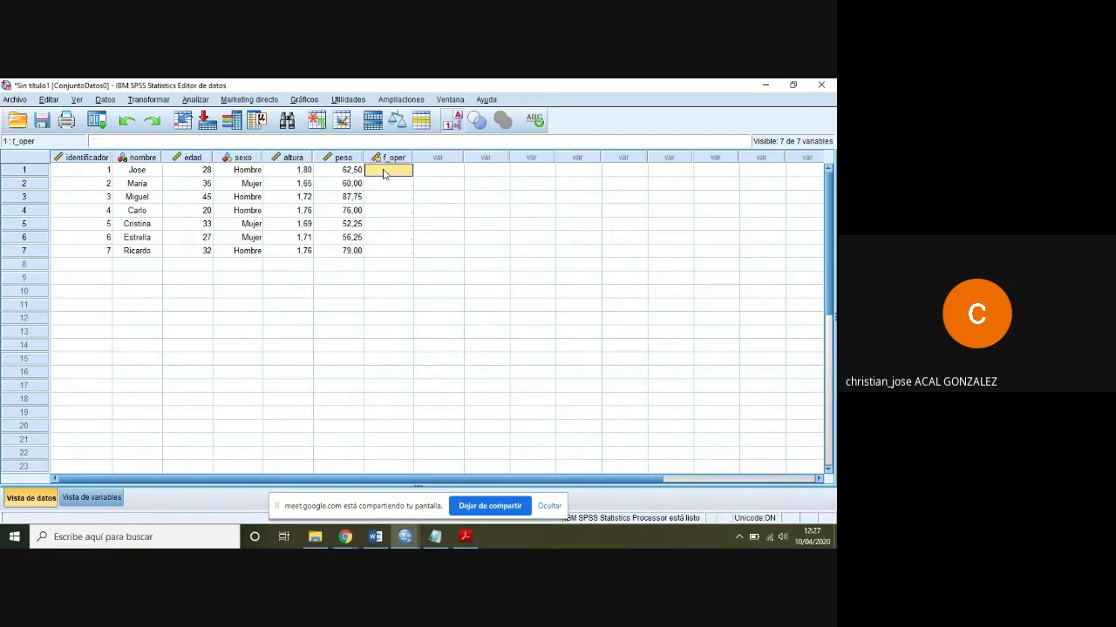
pyautogui.write('02')
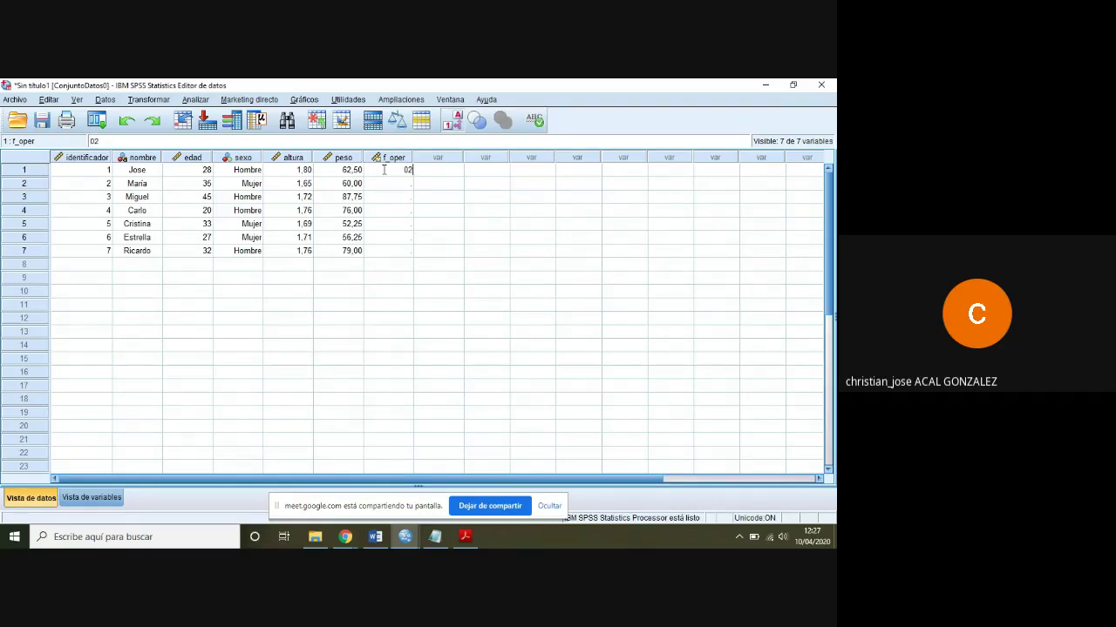
pyautogui.write('.03.2018')
pyautogui.press('Return')
pyautogui.write('27.09')
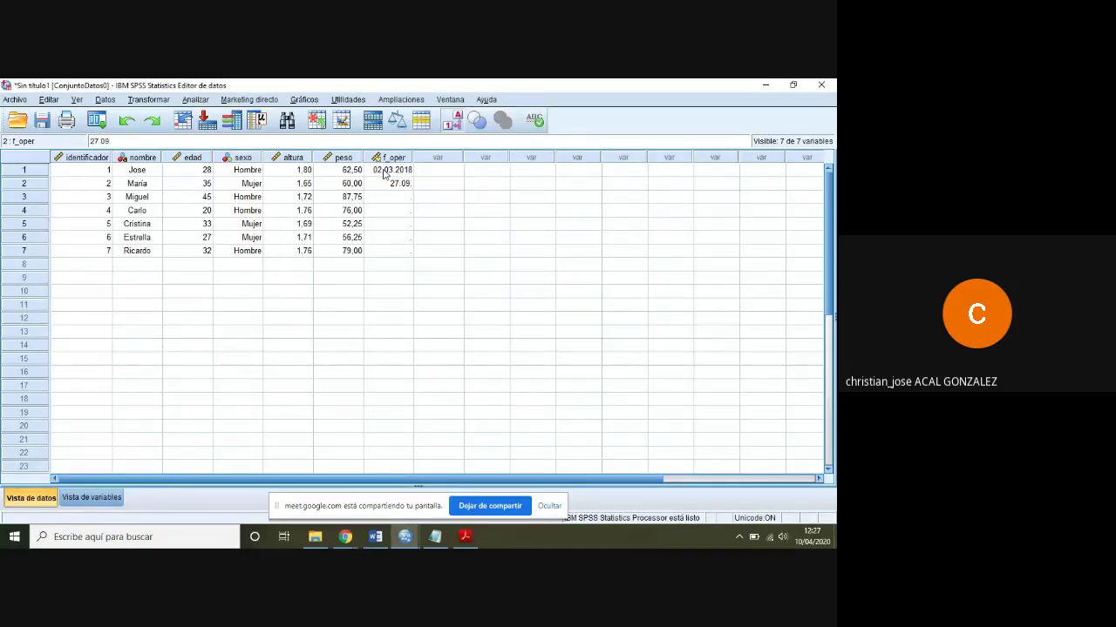
pyautogui.write('.2017')
pyautogui.press('Return')
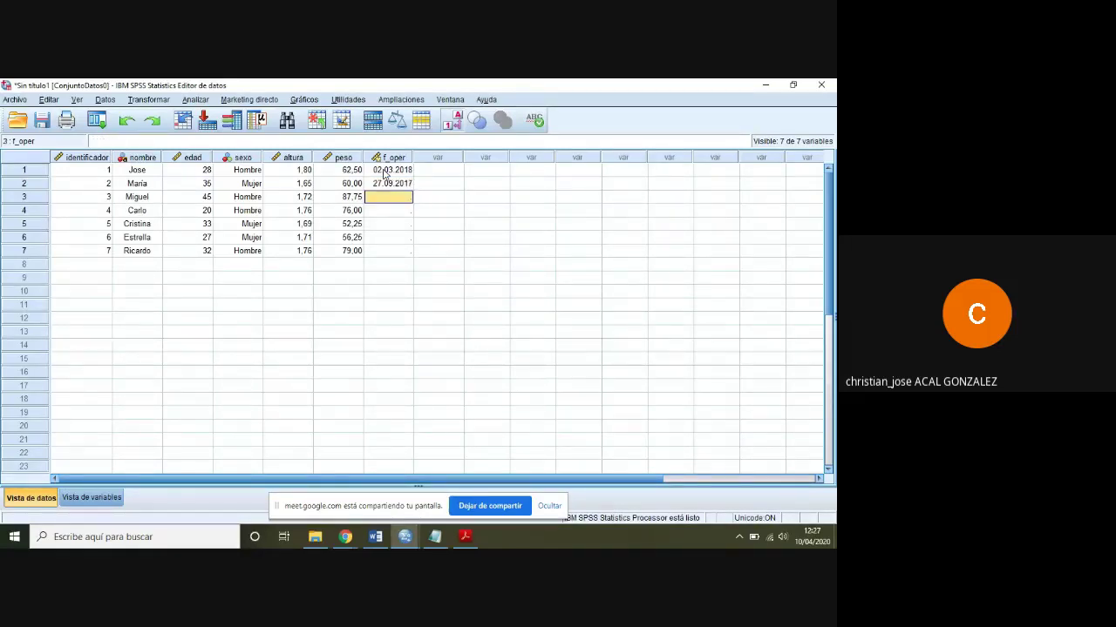
pyautogui.write('15.12')
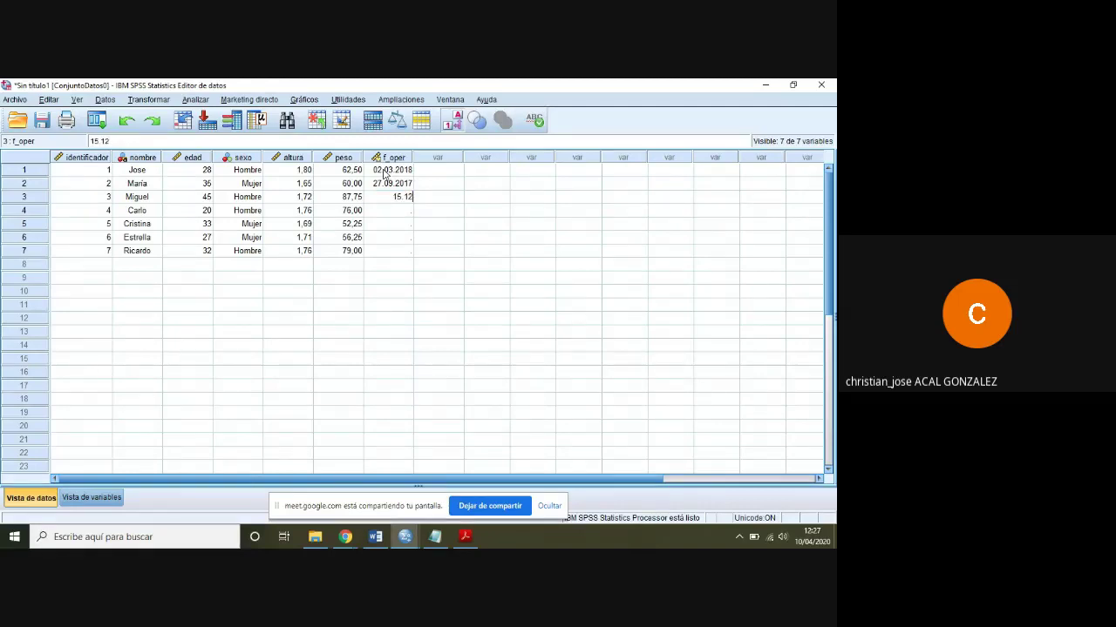
pyautogui.write('.2016')
pyautogui.press('Return')
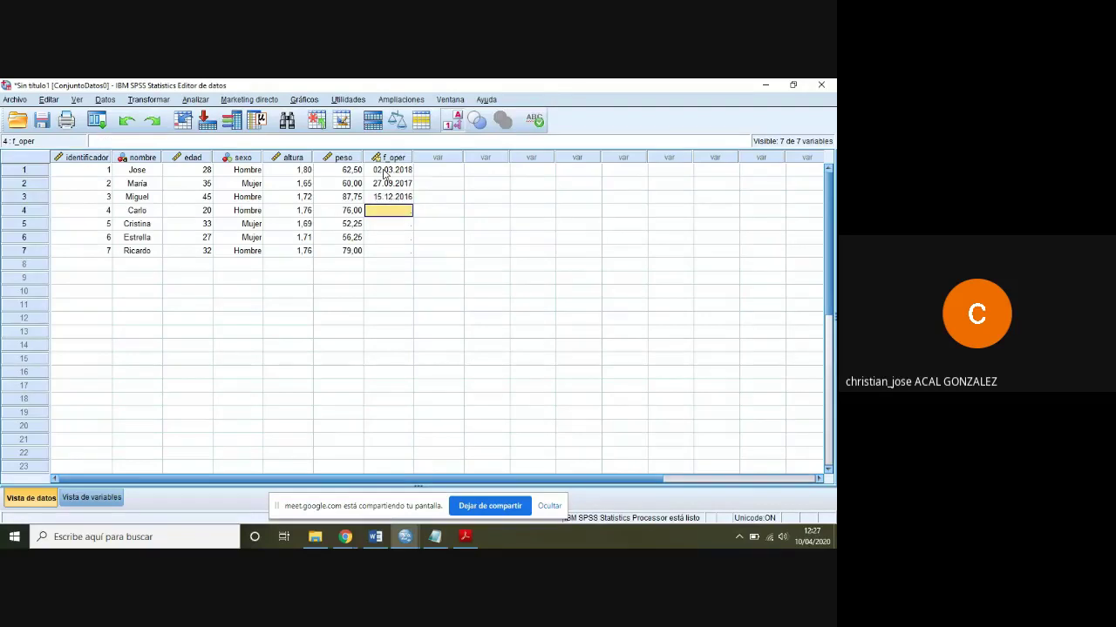
pyautogui.write('17.06.')
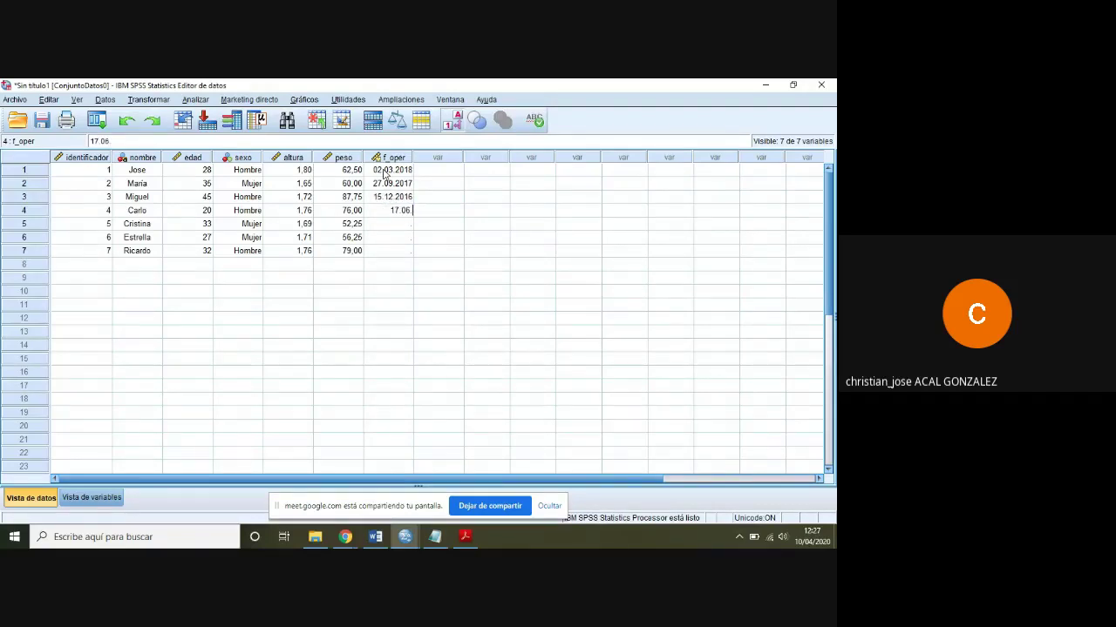
pyautogui.write('2019')
pyautogui.press('Return')
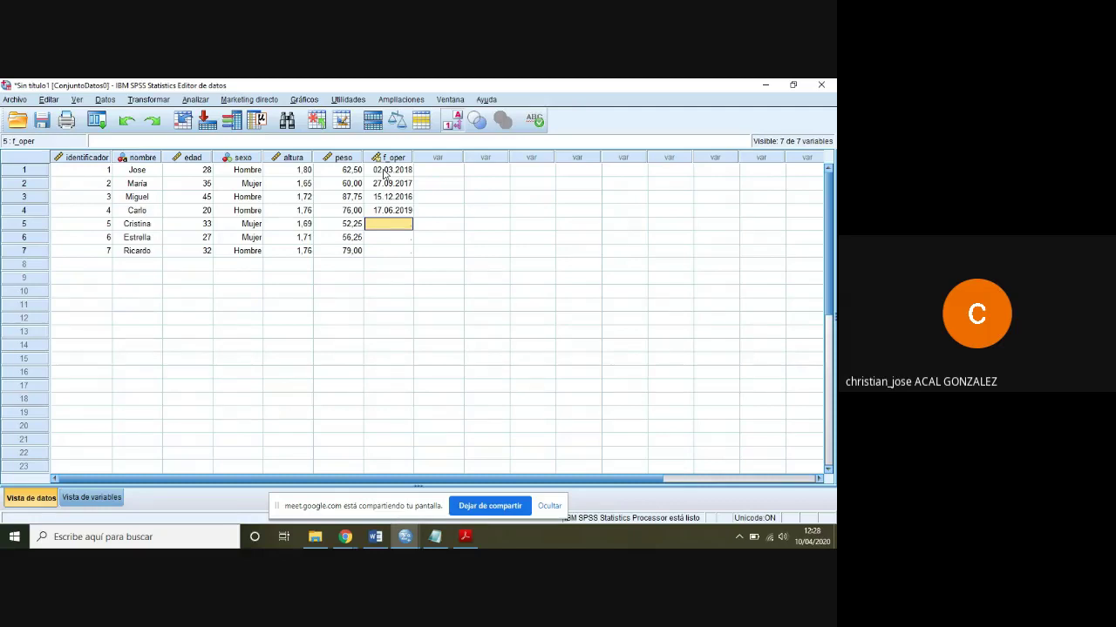
# Fill the f_oper column in rows 5 to 7 with 05.10.2018, 18.06.2019 and 08.04.2015.
pyautogui.write('05.10')
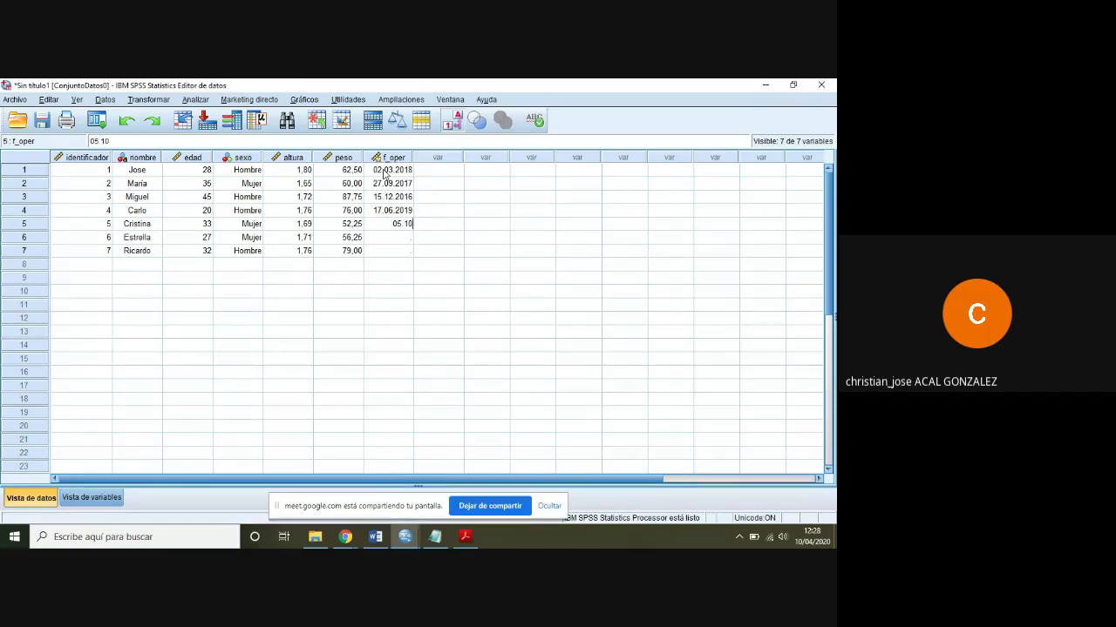
pyautogui.write('.2018')
pyautogui.press('Return')
pyautogui.write('18')
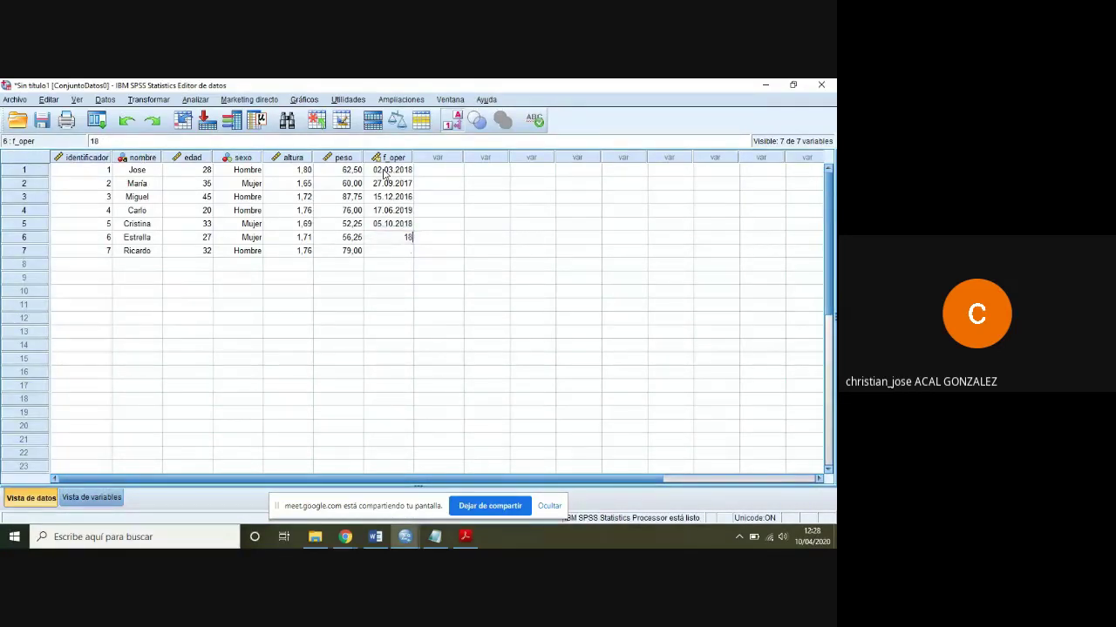
pyautogui.write('.06.2002019')
pyautogui.press('Return')
pyautogui.write('8')
pyautogui.press('BackSpace')
pyautogui.write('08.04.2015')
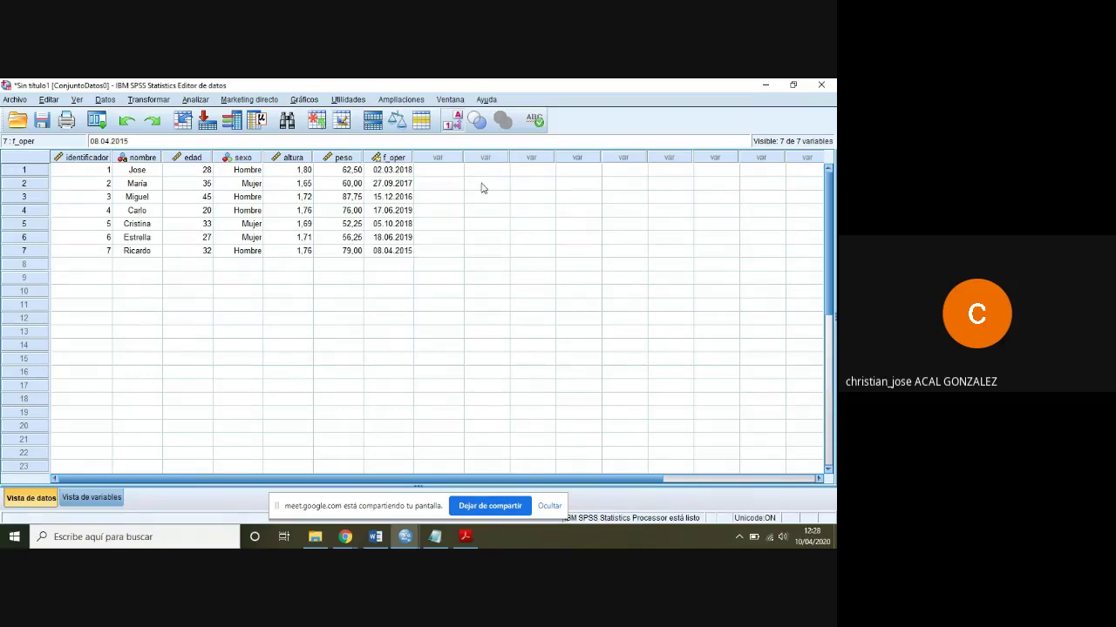
pyautogui.click(455, 200)
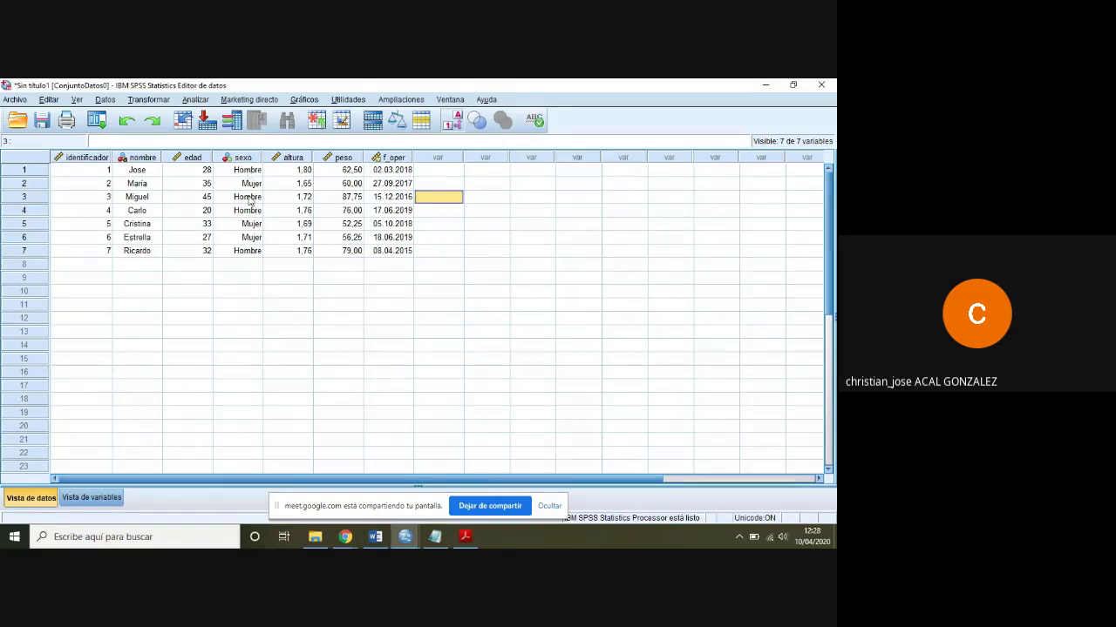
# Toggle the value labels off and on twice to compare the sexo codes with their labels.
pyautogui.click(455, 129)
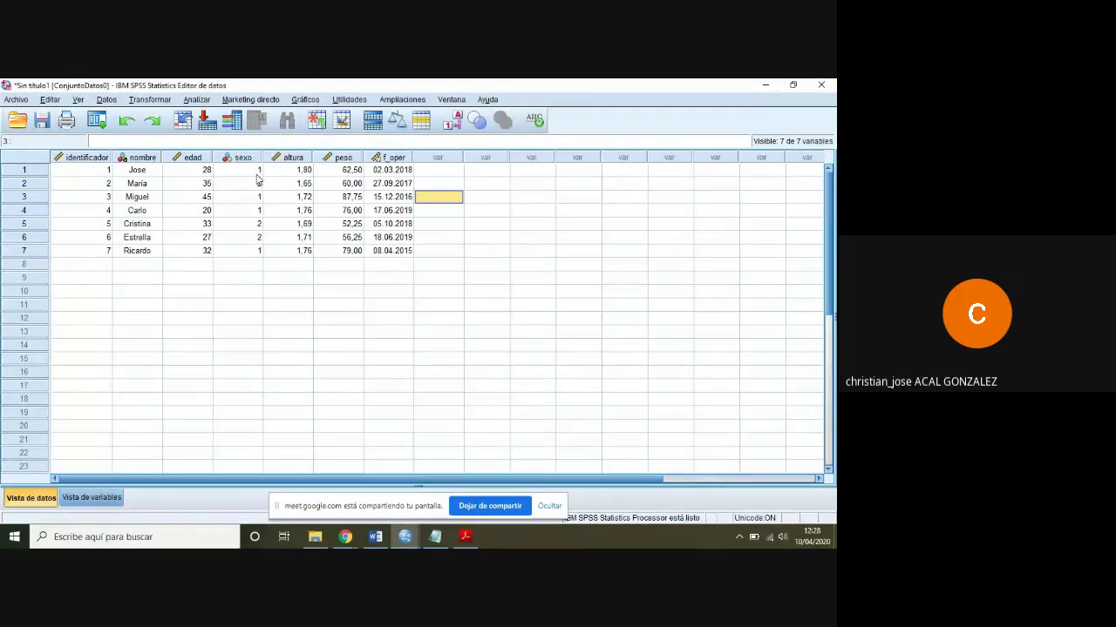
pyautogui.click(456, 121)
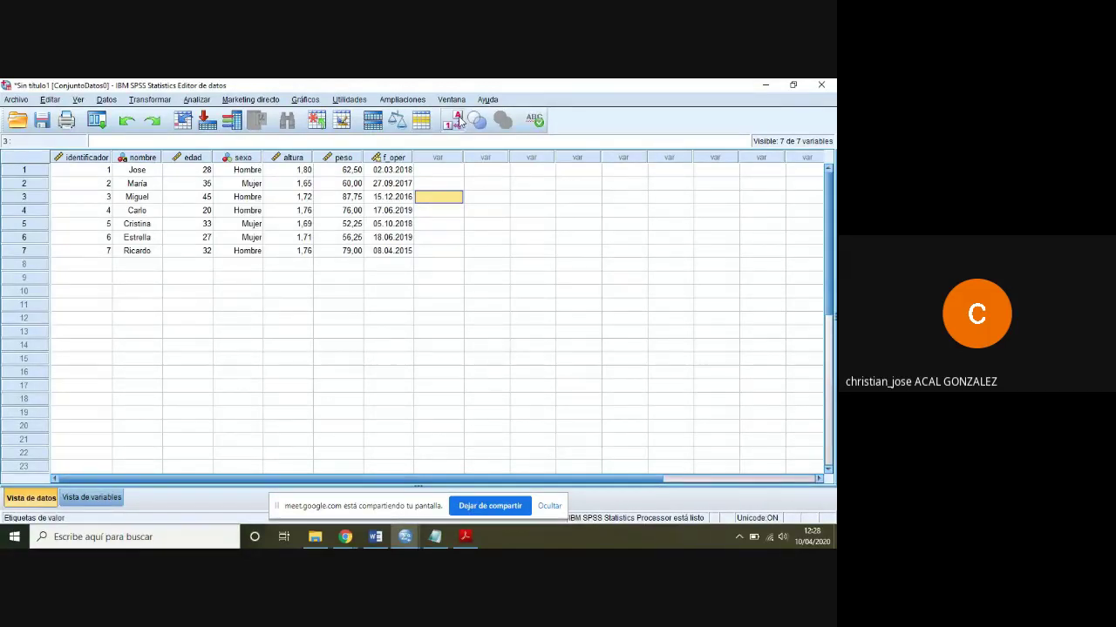
pyautogui.click(457, 121)
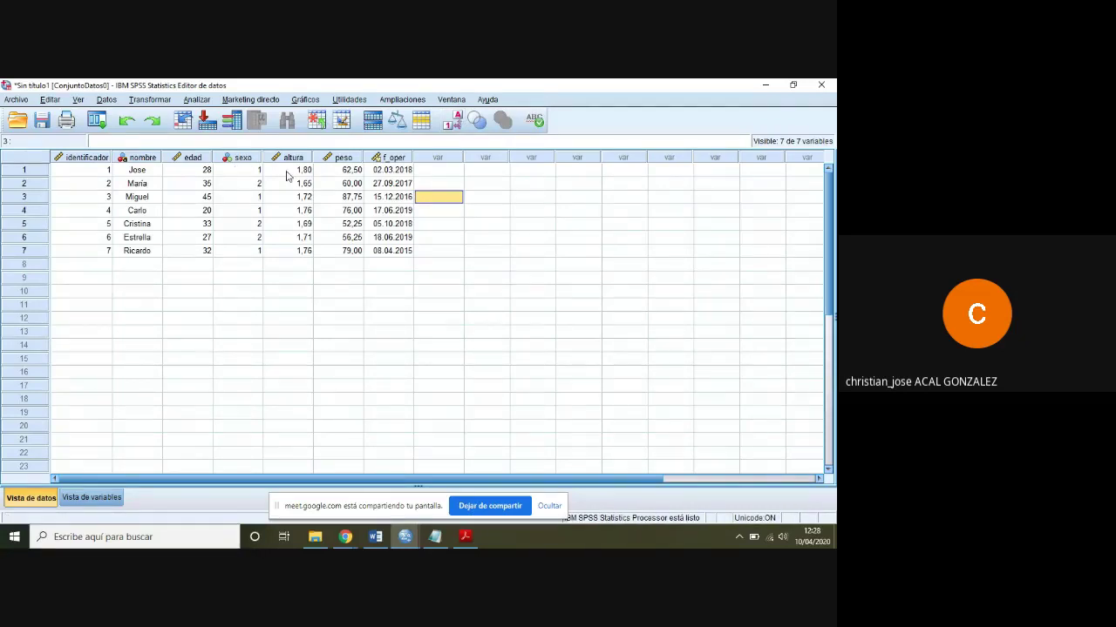
pyautogui.click(449, 123)
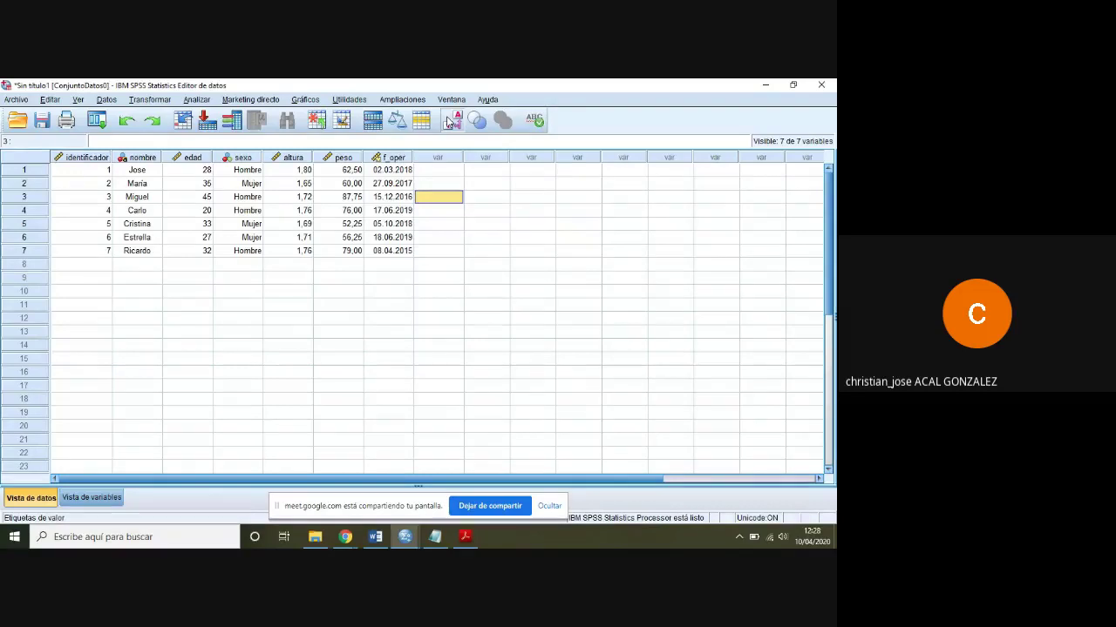
# Save the dataset to the Desktop as an SPSS Statistics (.sav) file named cursos_SPSS.
pyautogui.click(17, 100)
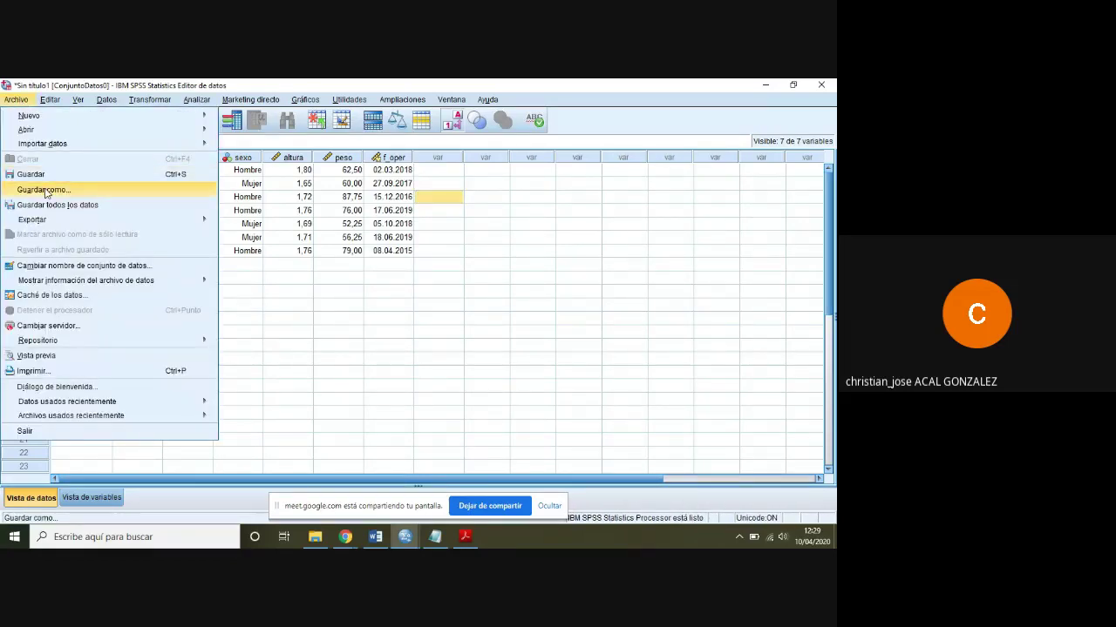
pyautogui.click(46, 190)
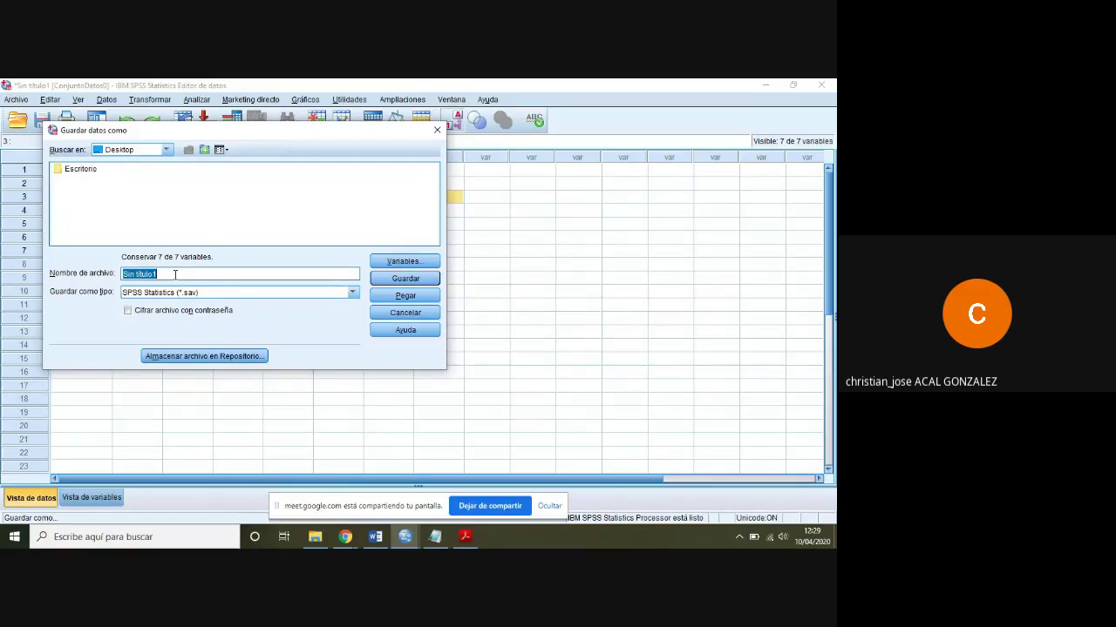
pyautogui.write('cursos_SPSS')
pyautogui.click(396, 280)
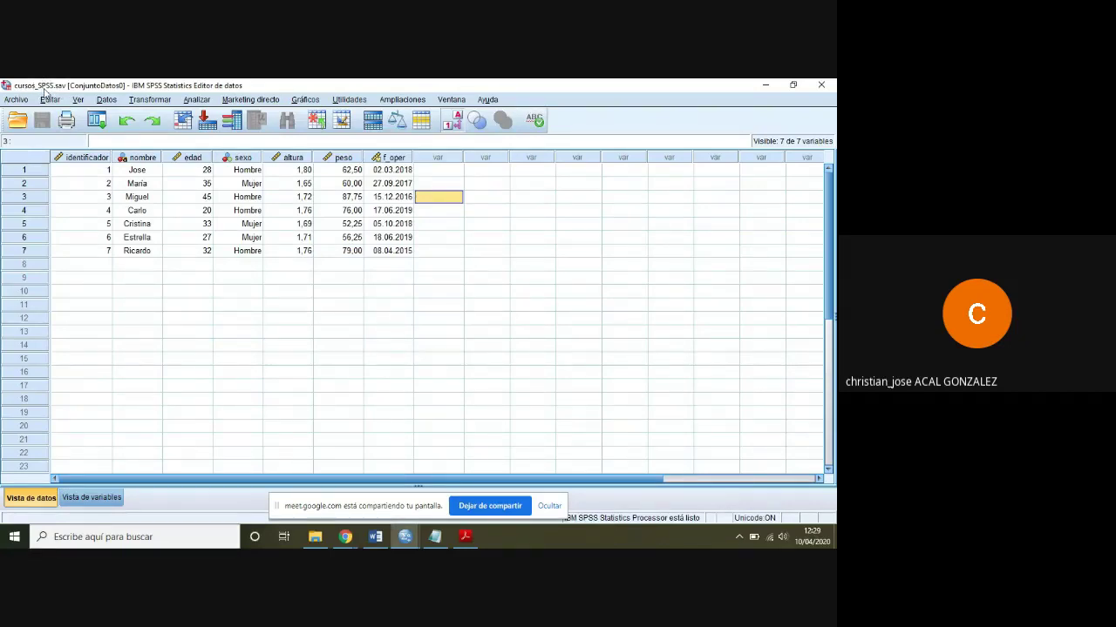
# Reveal the desktop and close the SPSS dataset and output windows without saving the output document.
pyautogui.click(766, 85)
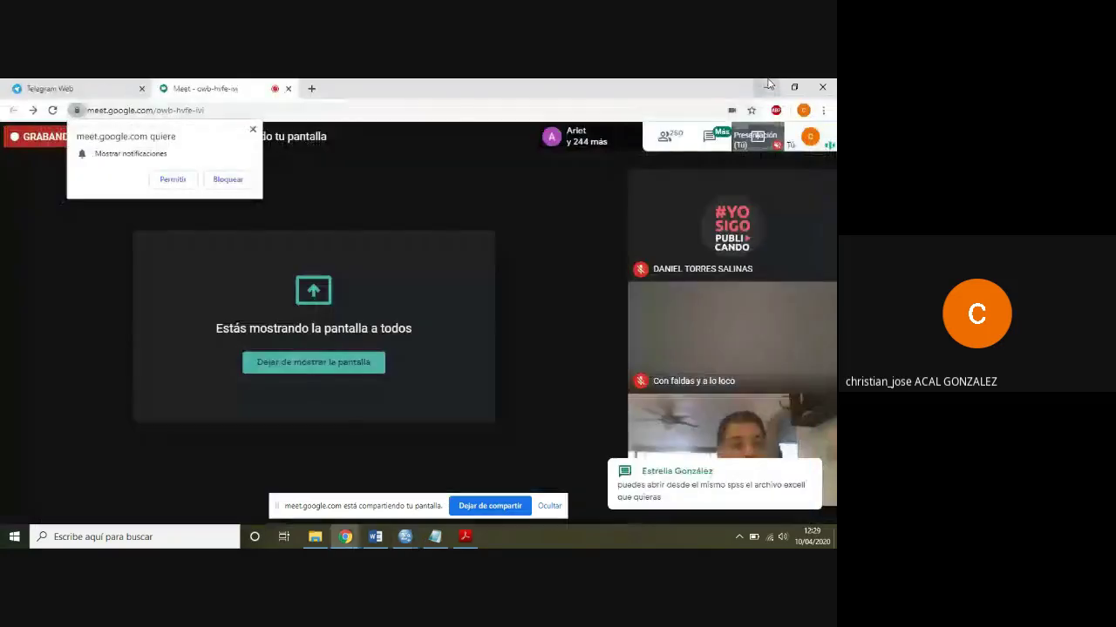
pyautogui.click(766, 86)
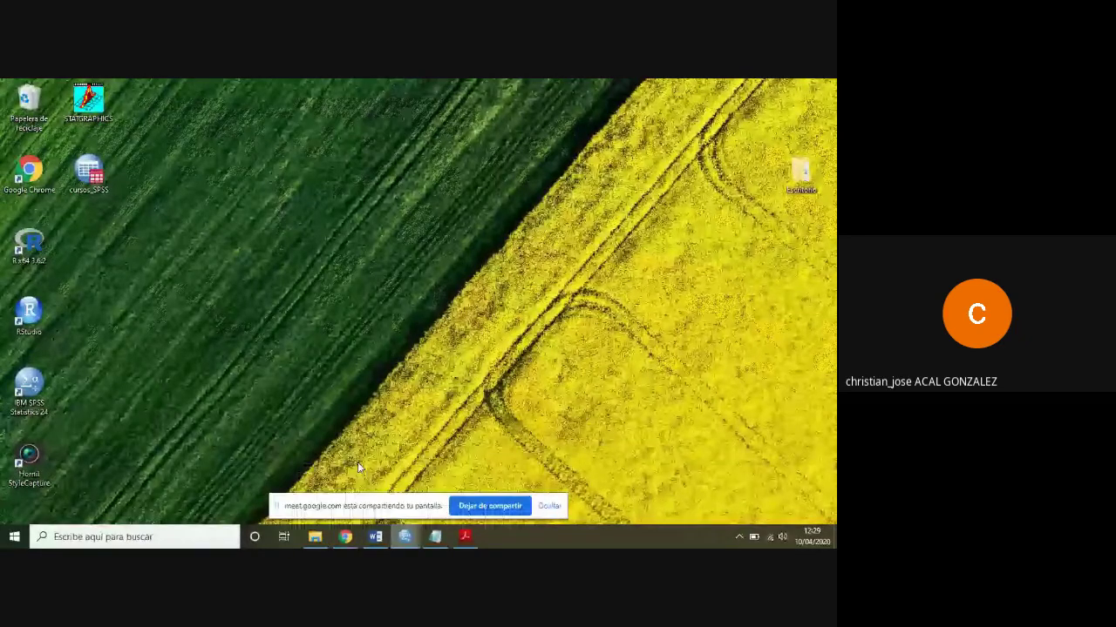
pyautogui.click(404, 537)
pyautogui.click(822, 87)
pyautogui.click(404, 337)
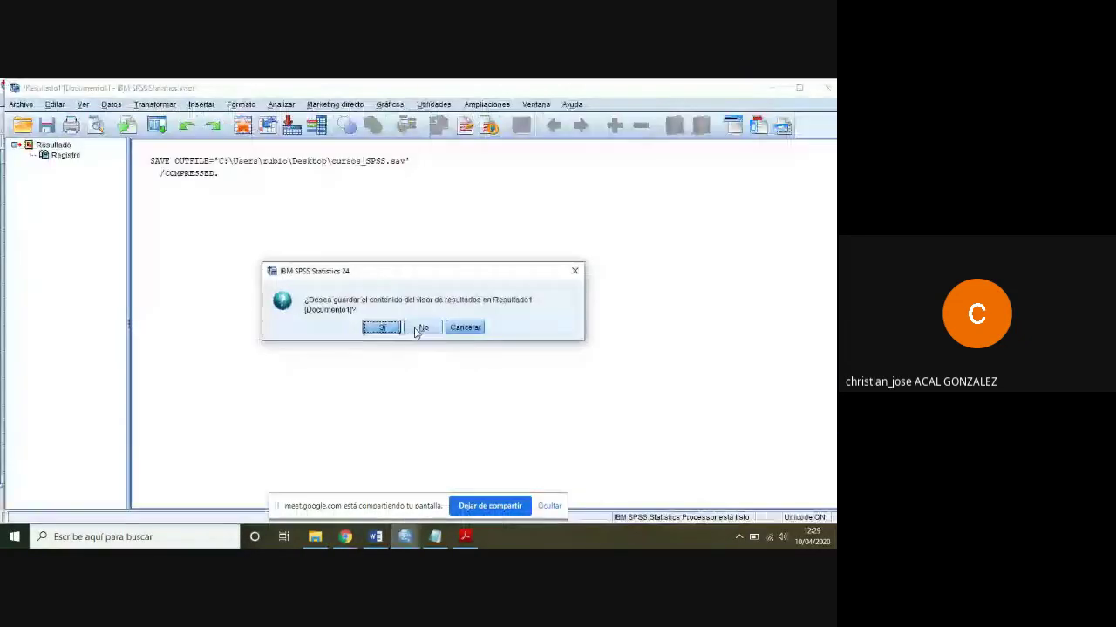
pyautogui.click(421, 328)
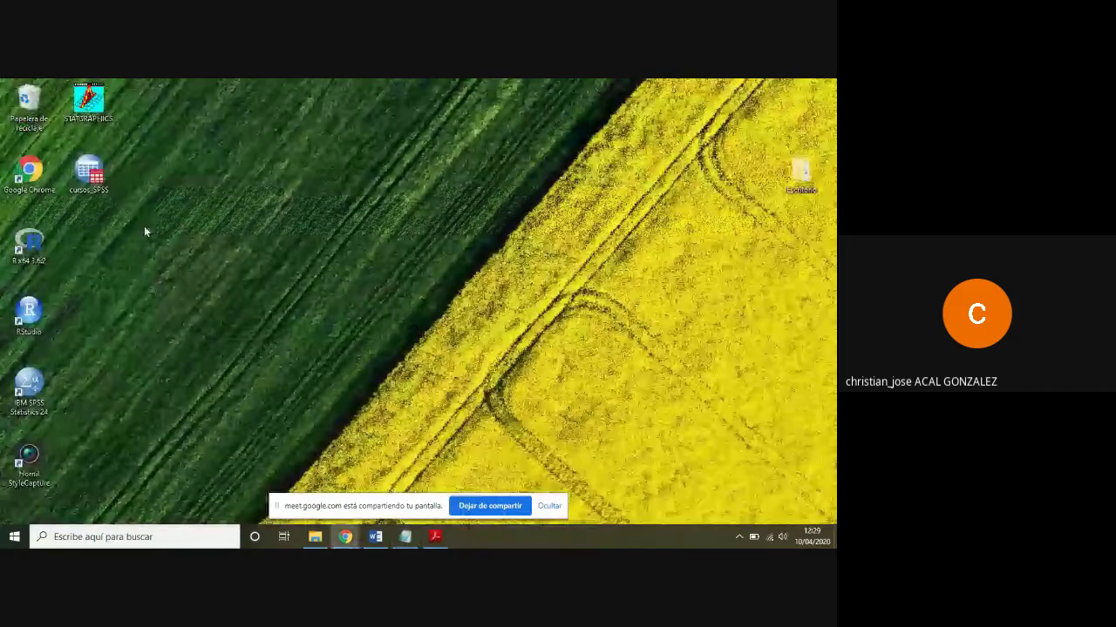
# Reopen the cursos_SPSS file from the desktop and check its variable definitions and its data.
pyautogui.doubleClick(85, 180)
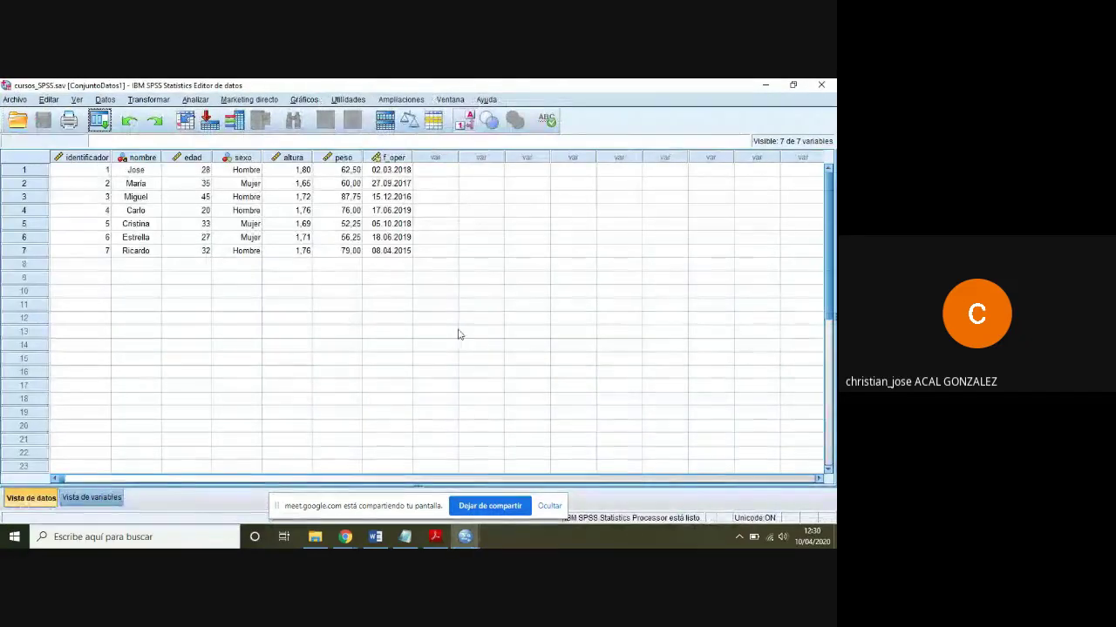
pyautogui.click(92, 497)
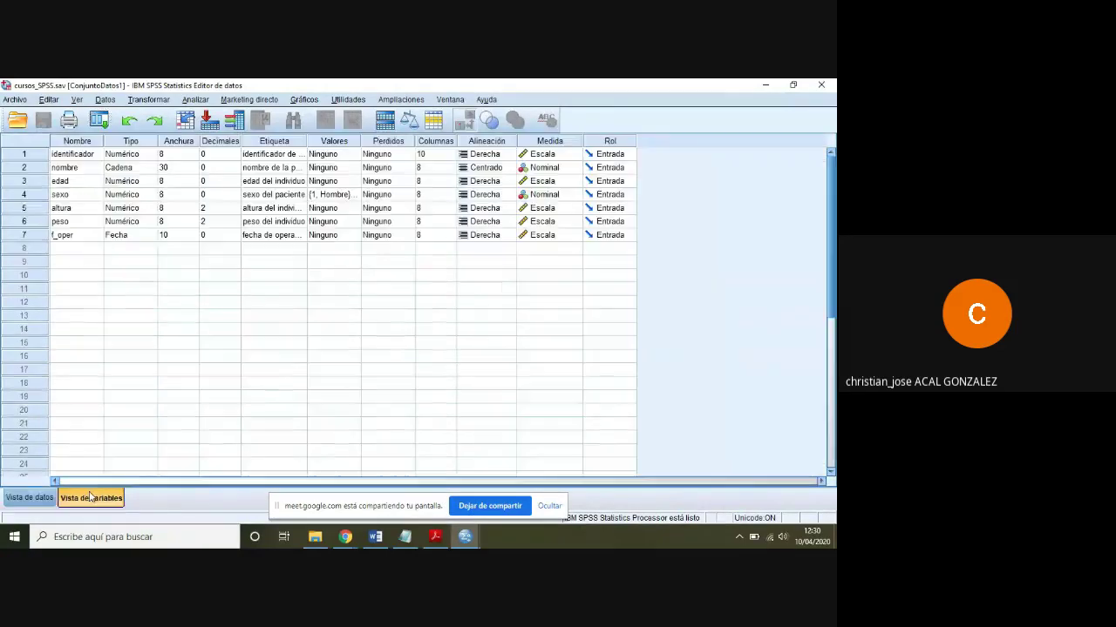
pyautogui.click(33, 501)
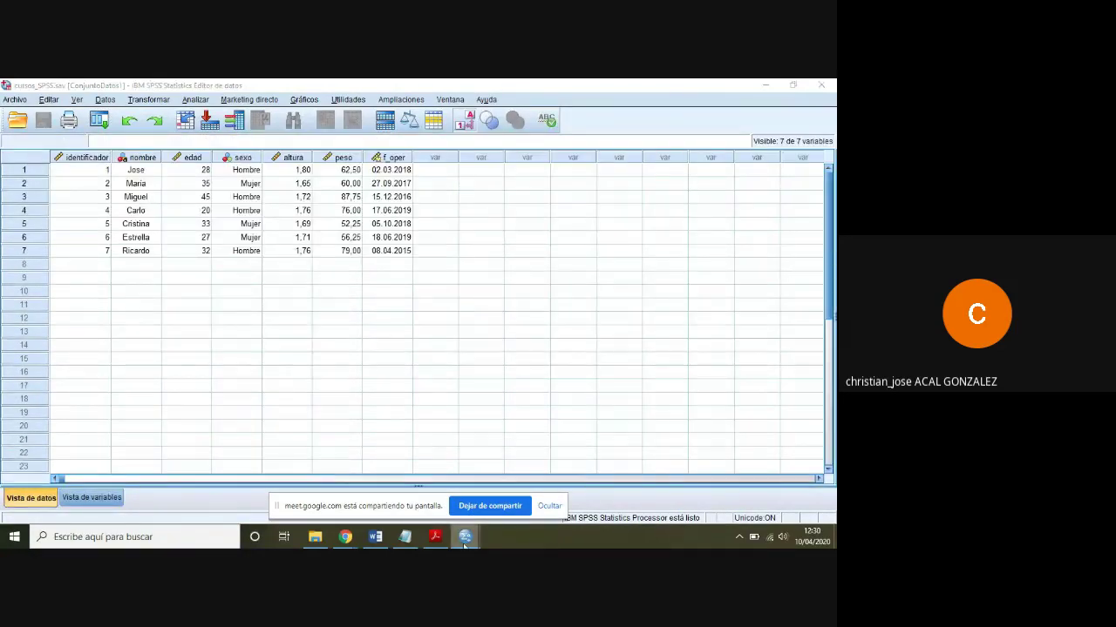
# Examine the log of the file-opening command in the output viewer and return to the dataset.
pyautogui.click(465, 536)
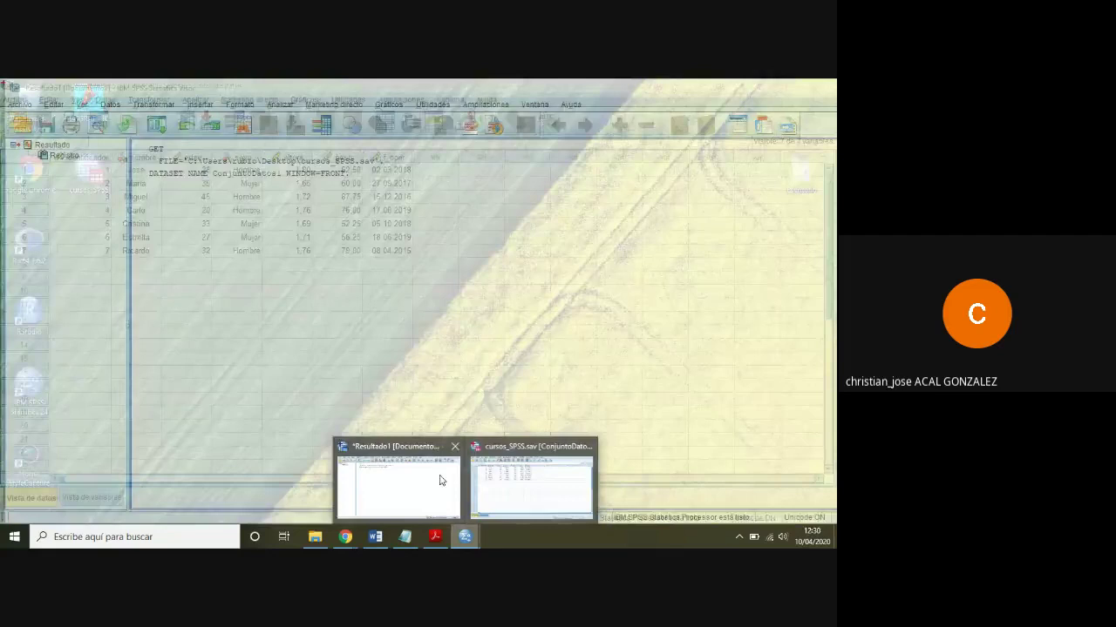
pyautogui.click(438, 480)
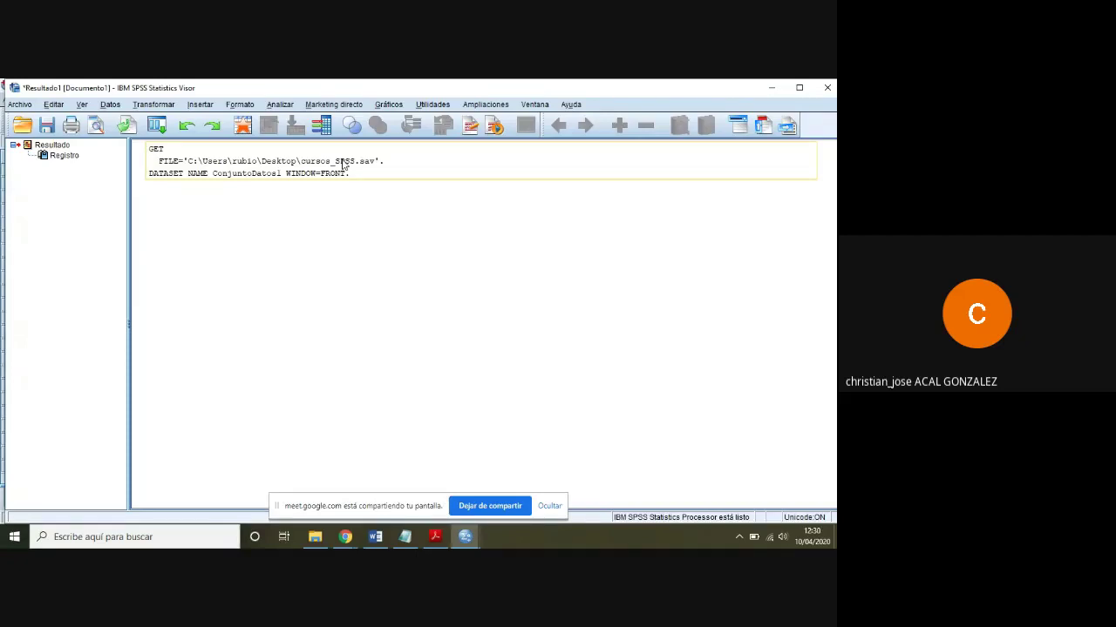
pyautogui.click(771, 89)
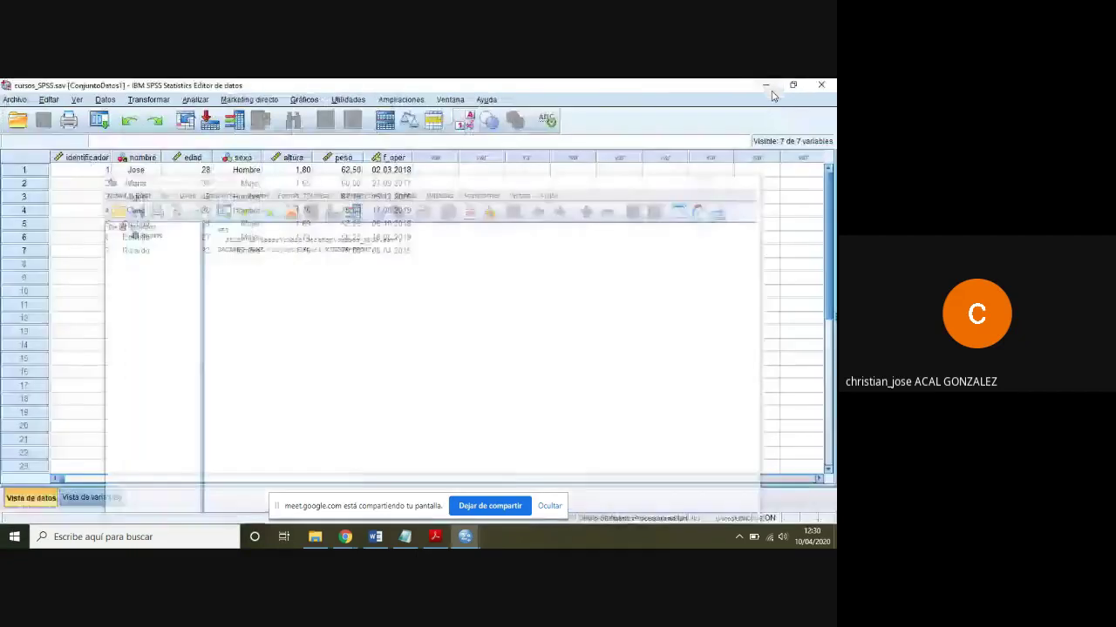
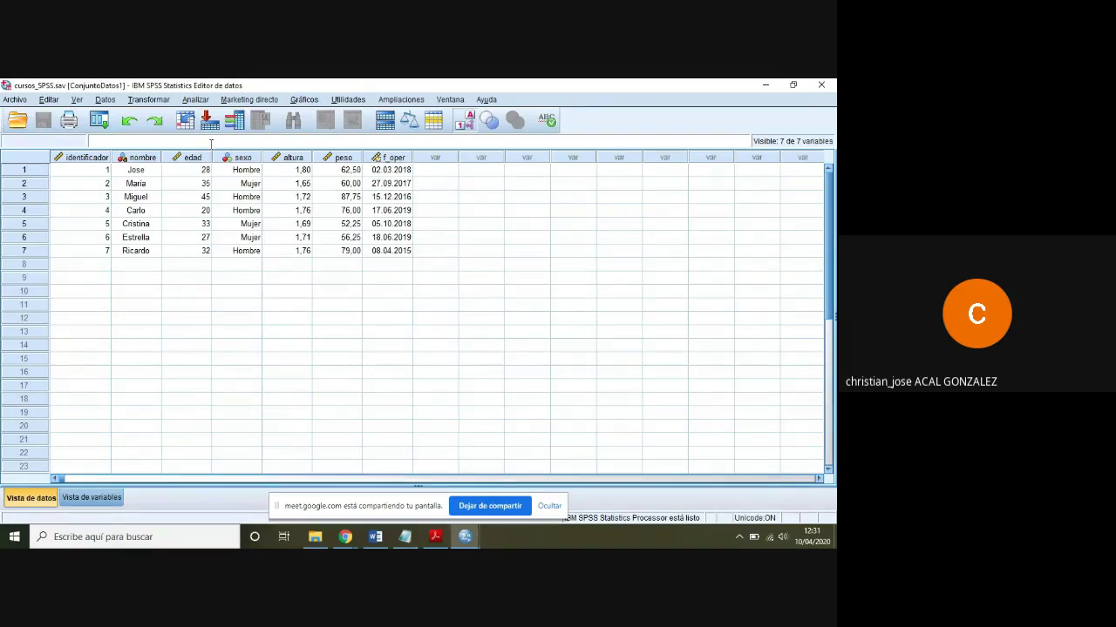
# Sort the cases by edad in ascending order.
pyautogui.moveTo(193, 160)
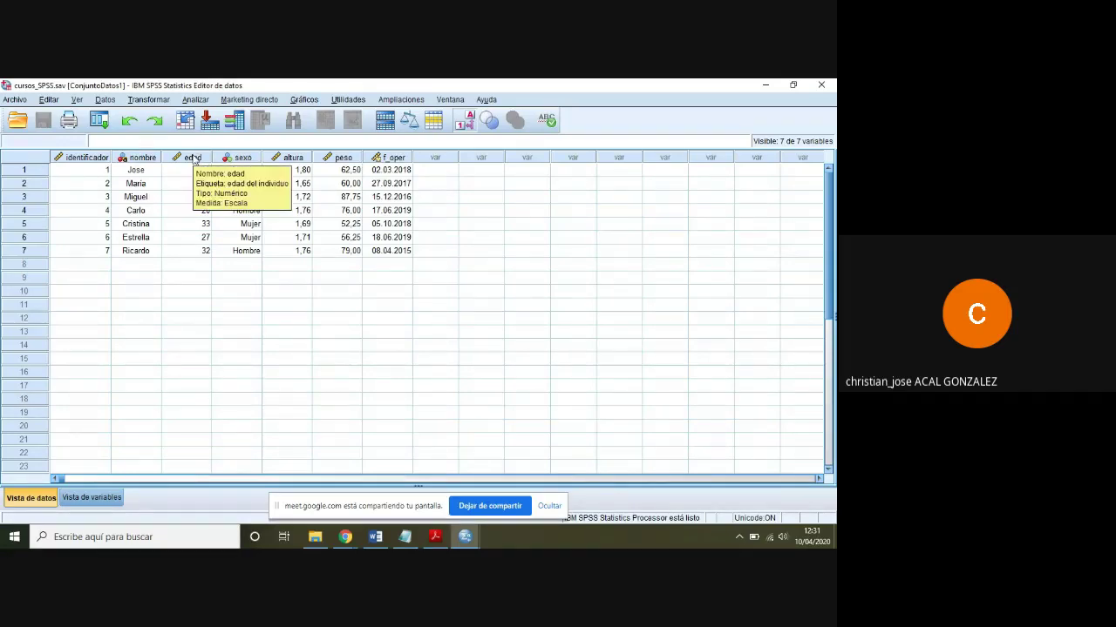
pyautogui.click(194, 160)
pyautogui.rightClick(194, 160)
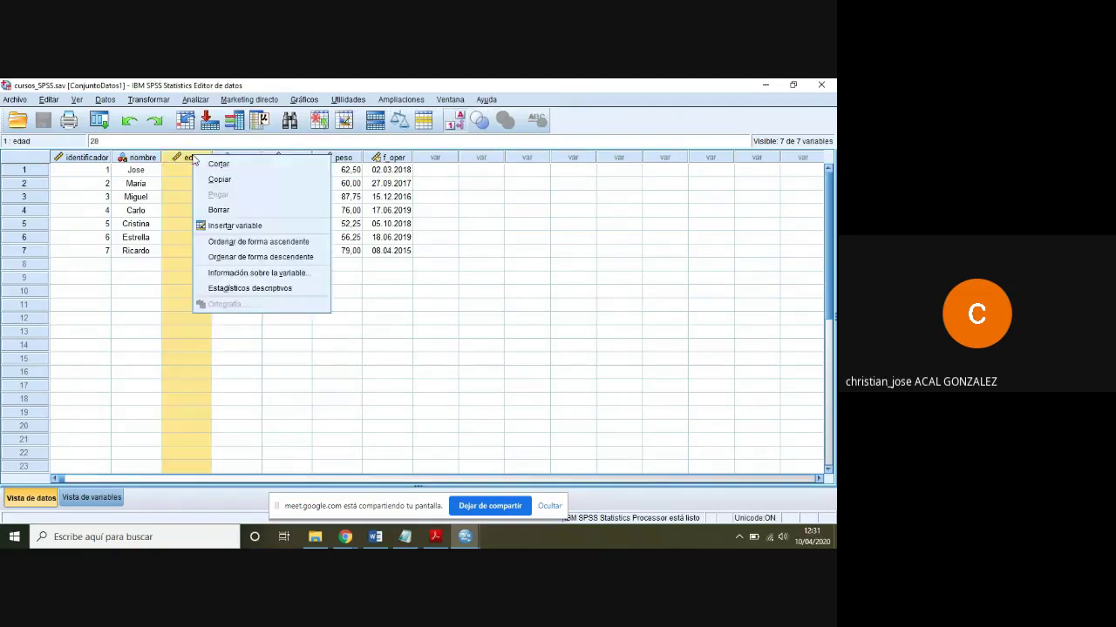
pyautogui.click(243, 241)
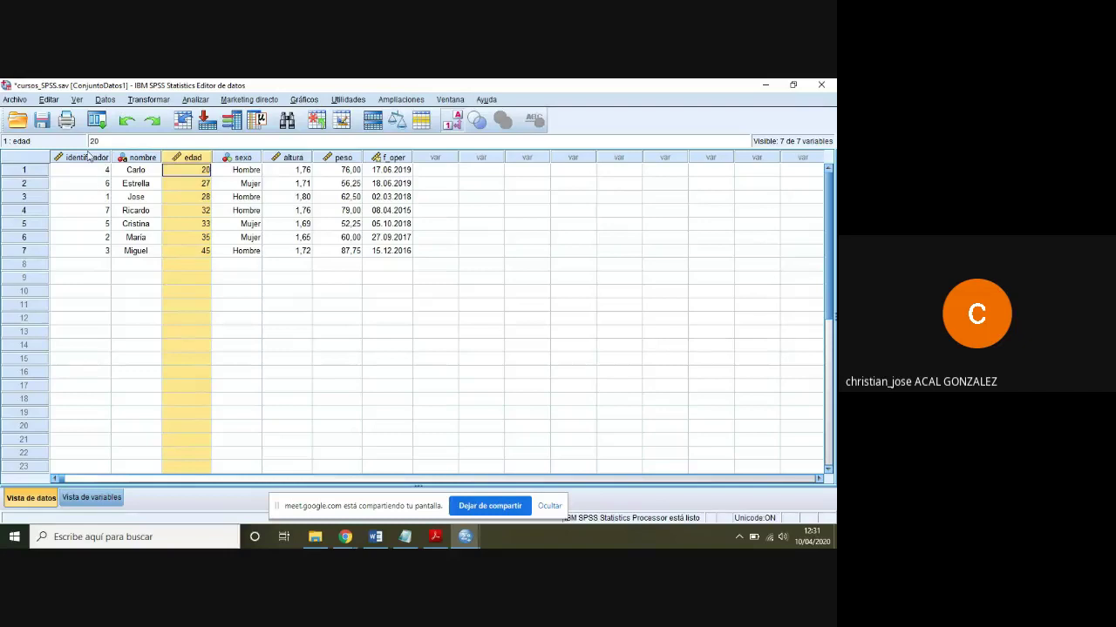
# Sort the cases by identificador in ascending order.
pyautogui.moveTo(88, 154)
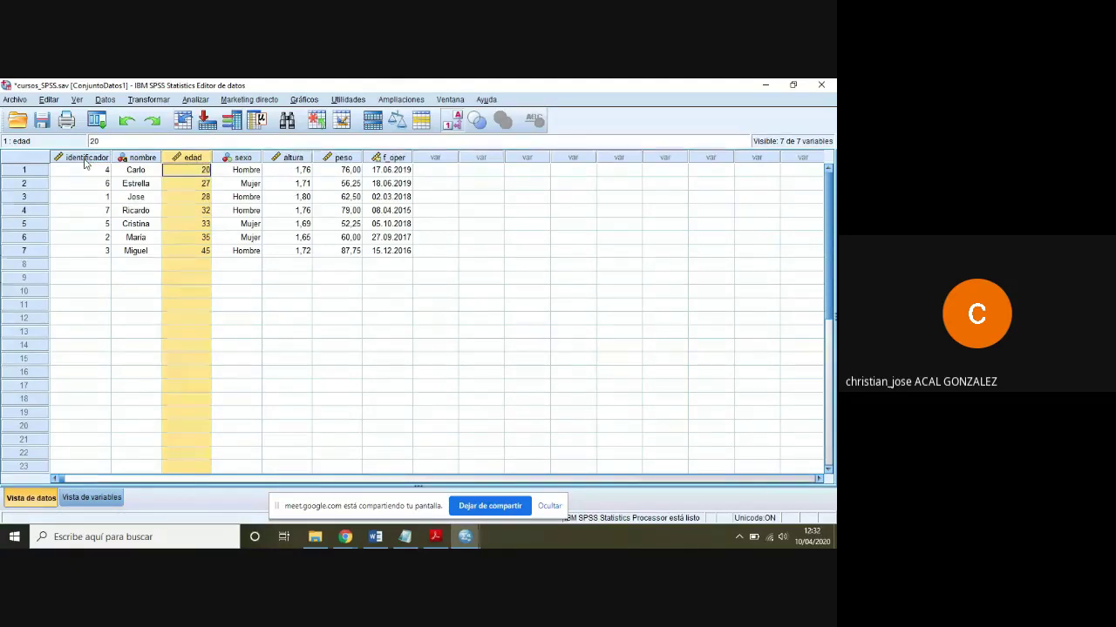
pyautogui.rightClick(85, 161)
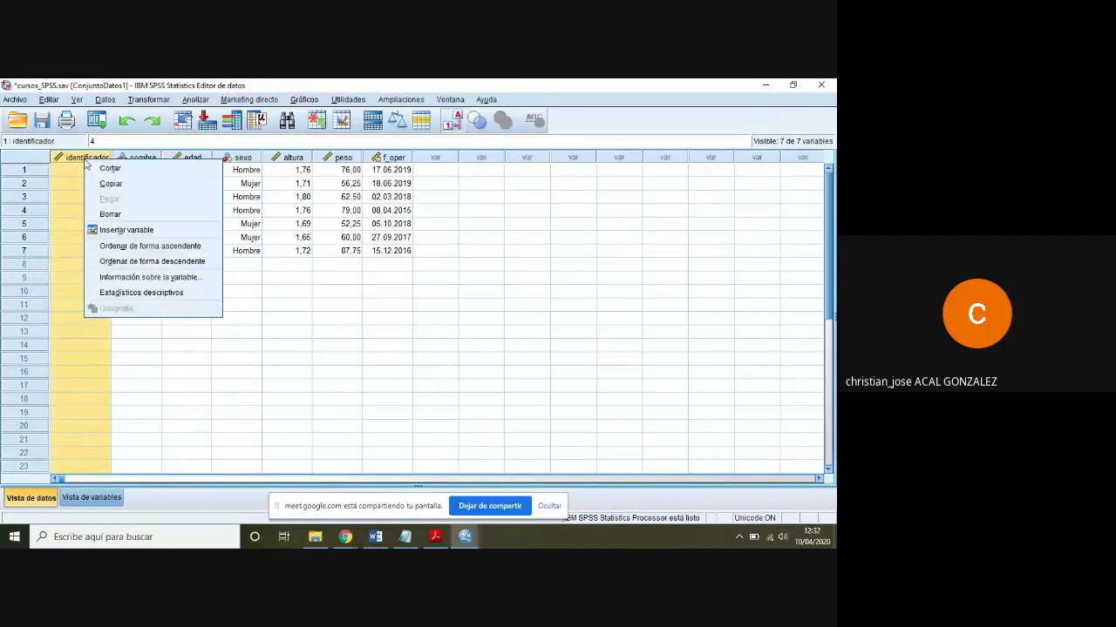
pyautogui.click(124, 252)
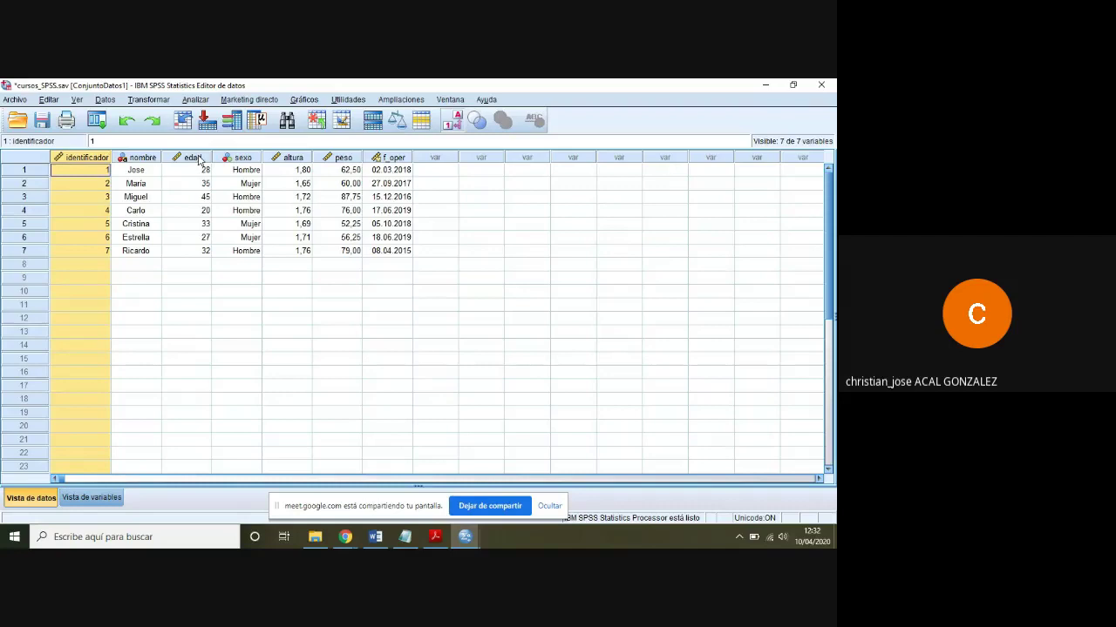
# Open the Sort Cases dialog, move it clear of the data, and add edad as the sort variable.
pyautogui.click(106, 100)
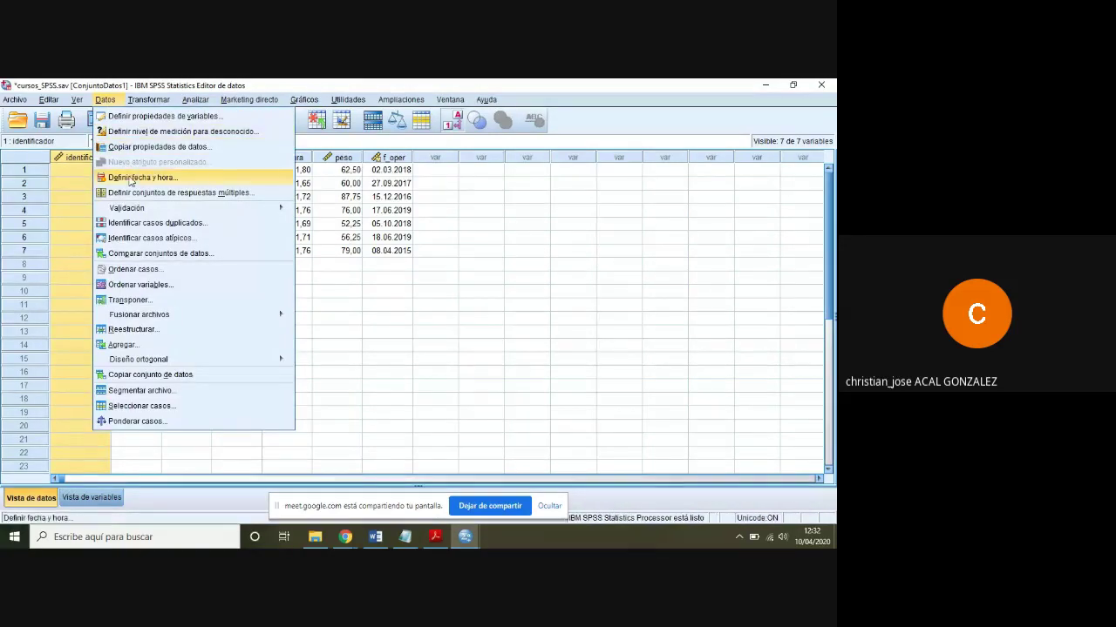
pyautogui.click(148, 273)
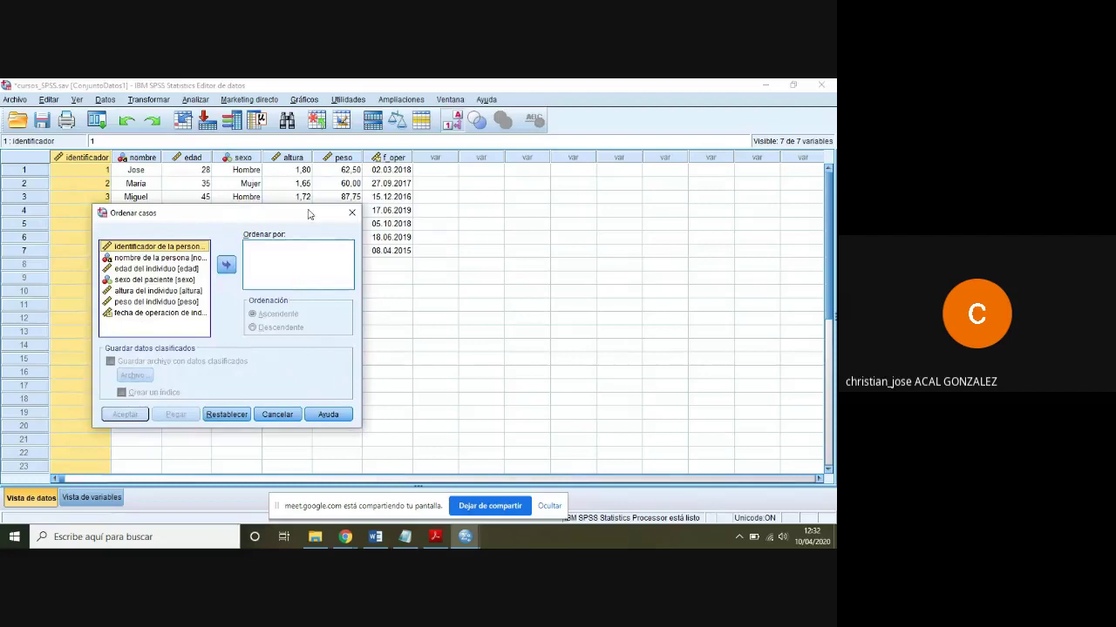
pyautogui.moveTo(302, 217); pyautogui.dragTo(469, 189)
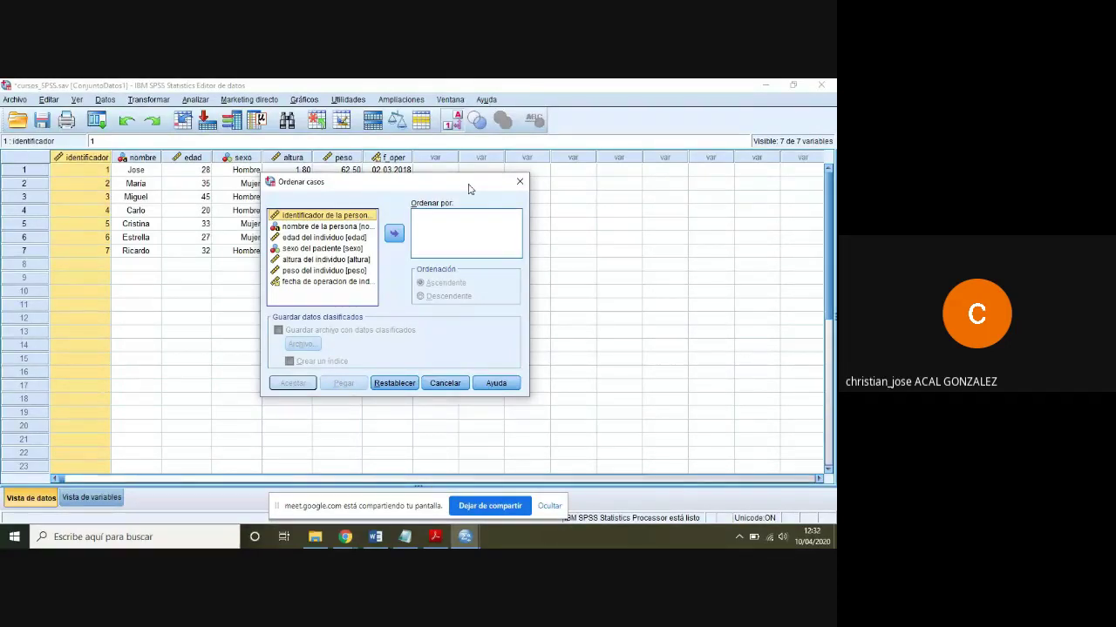
pyautogui.click(333, 239)
pyautogui.click(394, 235)
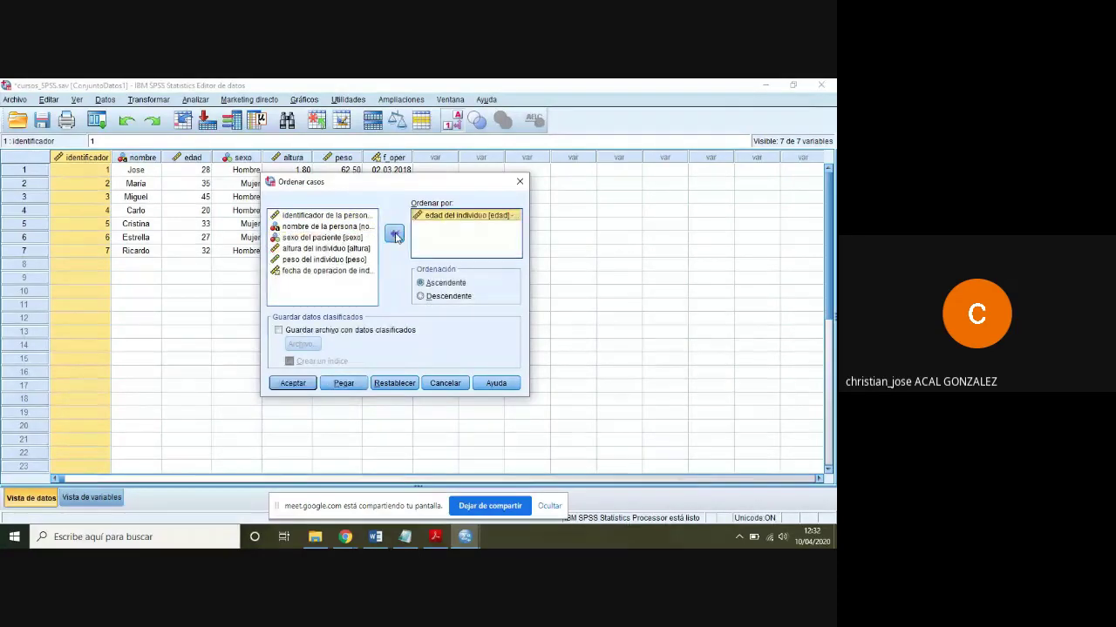
# Try removing and re-adding edad, add sexo as the second sort variable, and reset the sort list.
pyautogui.click(393, 235)
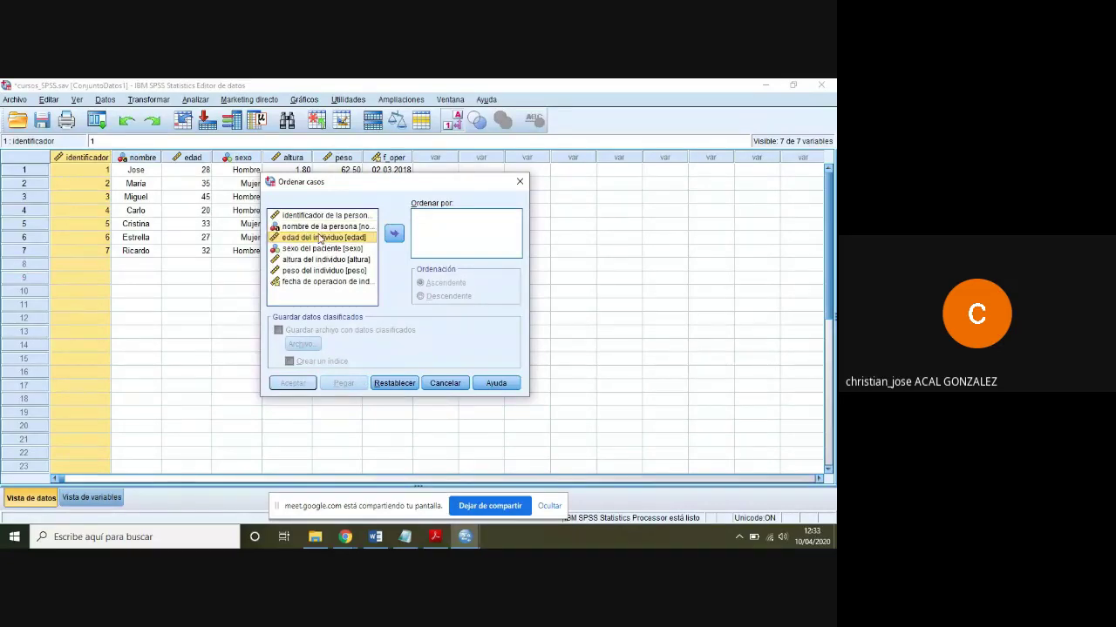
pyautogui.click(394, 235)
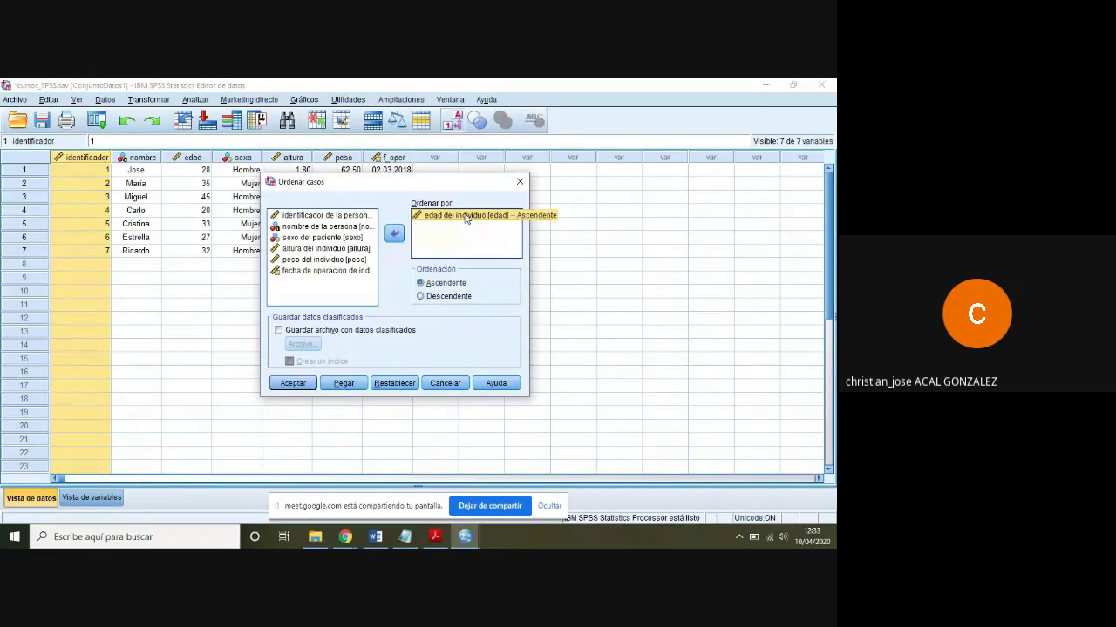
pyautogui.click(394, 233)
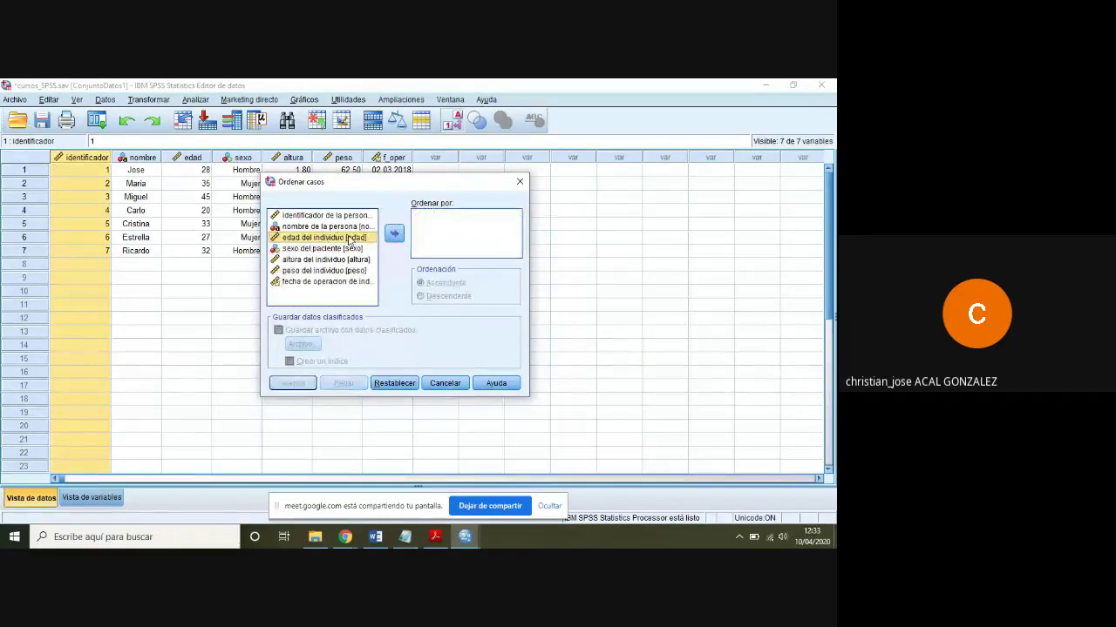
pyautogui.doubleClick(348, 239)
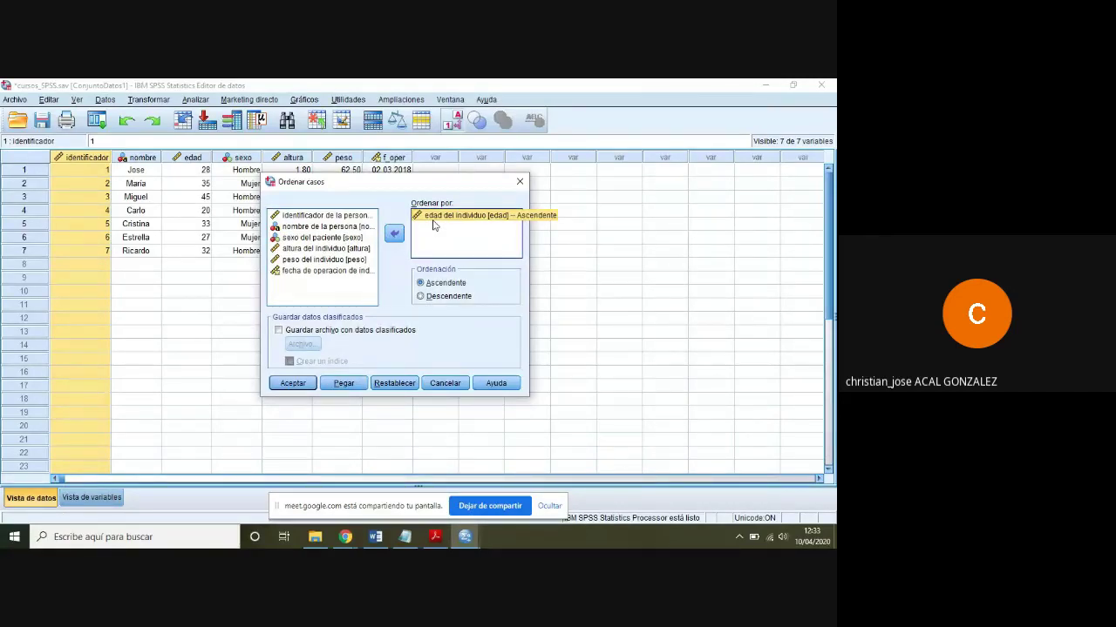
pyautogui.click(334, 238)
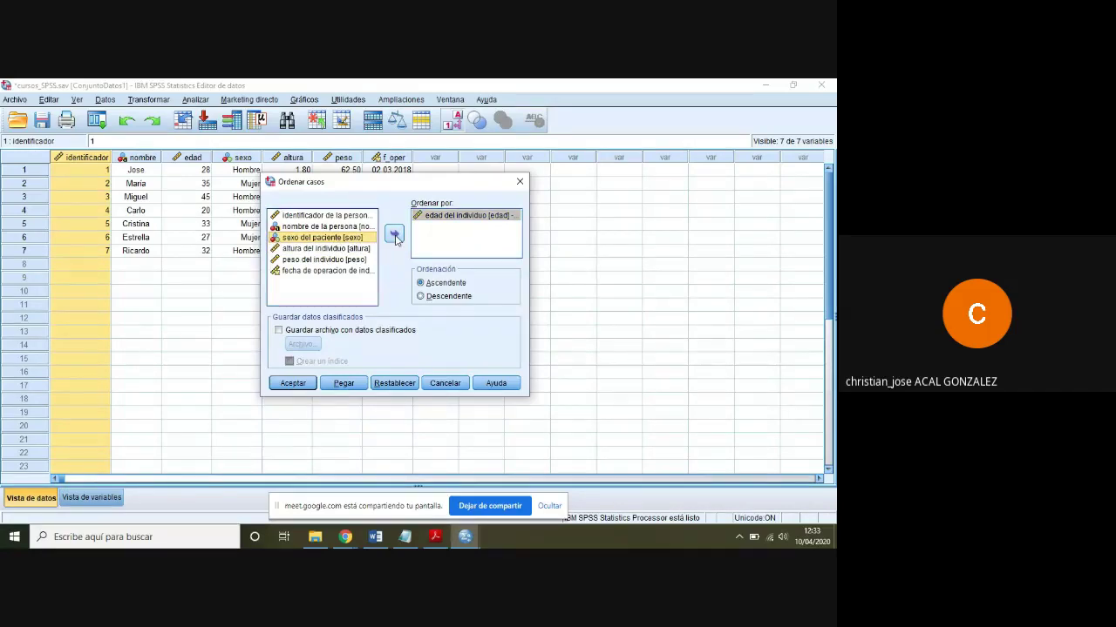
pyautogui.click(394, 237)
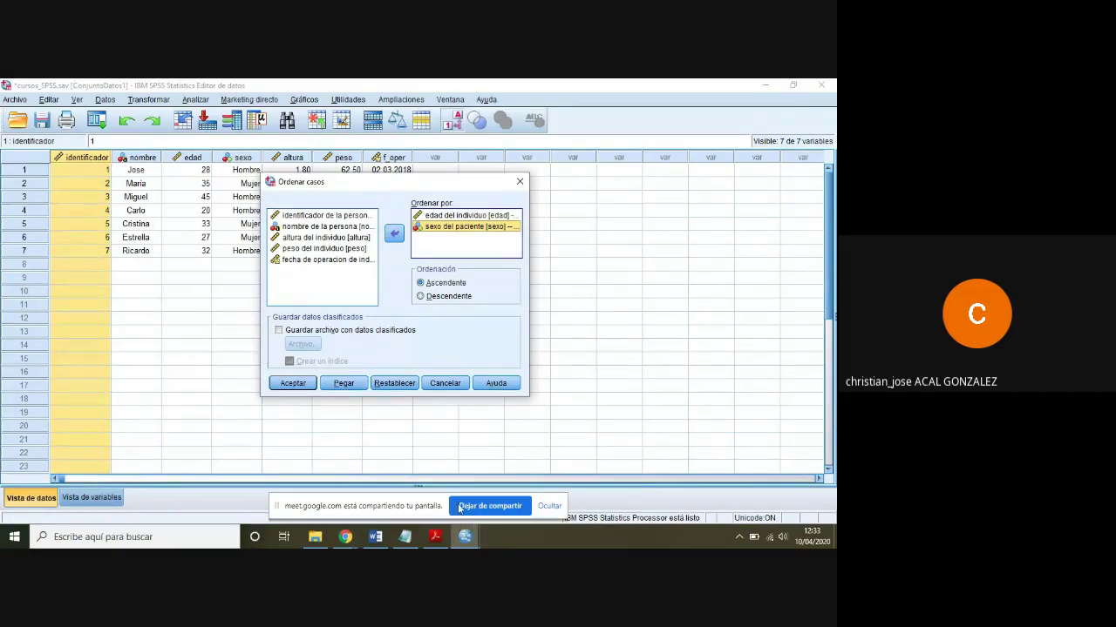
pyautogui.click(403, 385)
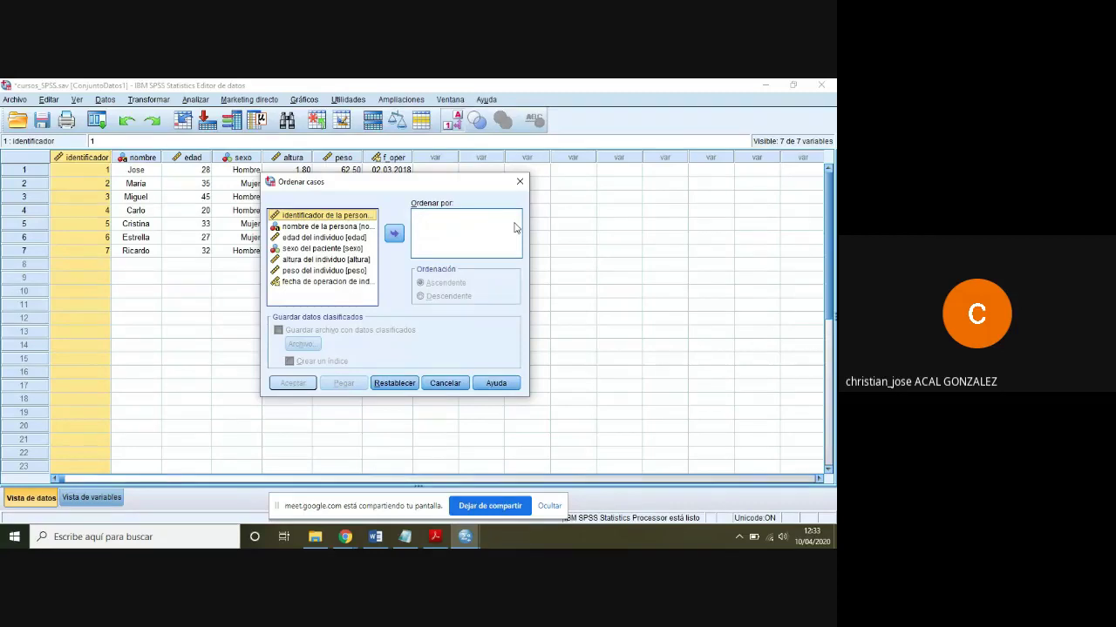
# Sort the cases by edad and by sexo, both ascending, and check the command log before returning to the dataset.
pyautogui.click(344, 237)
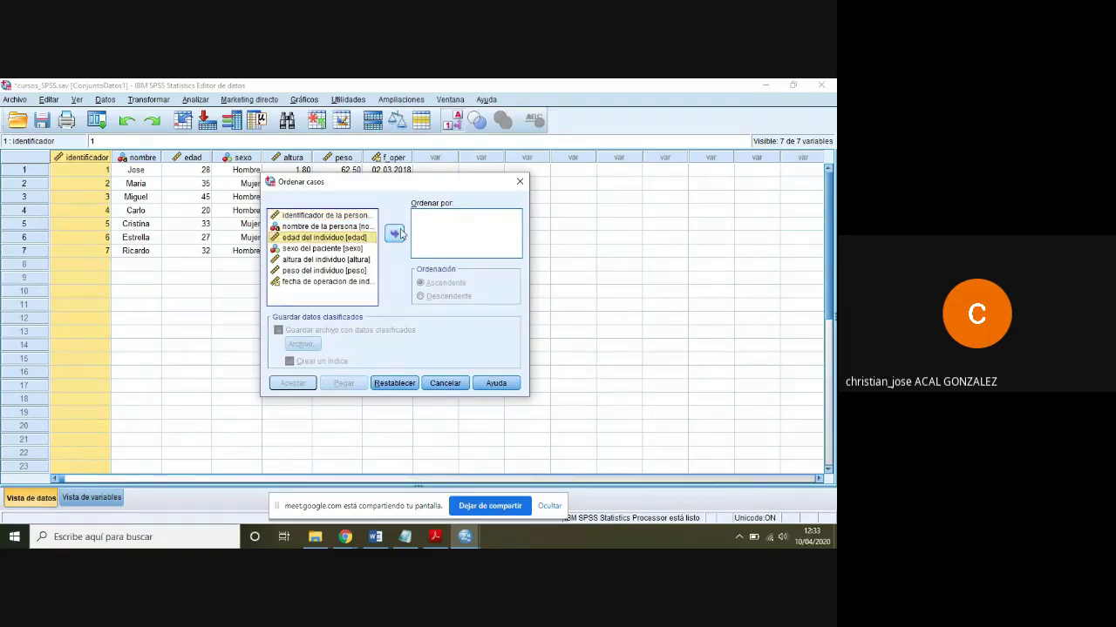
pyautogui.click(397, 234)
pyautogui.click(344, 238)
pyautogui.click(396, 235)
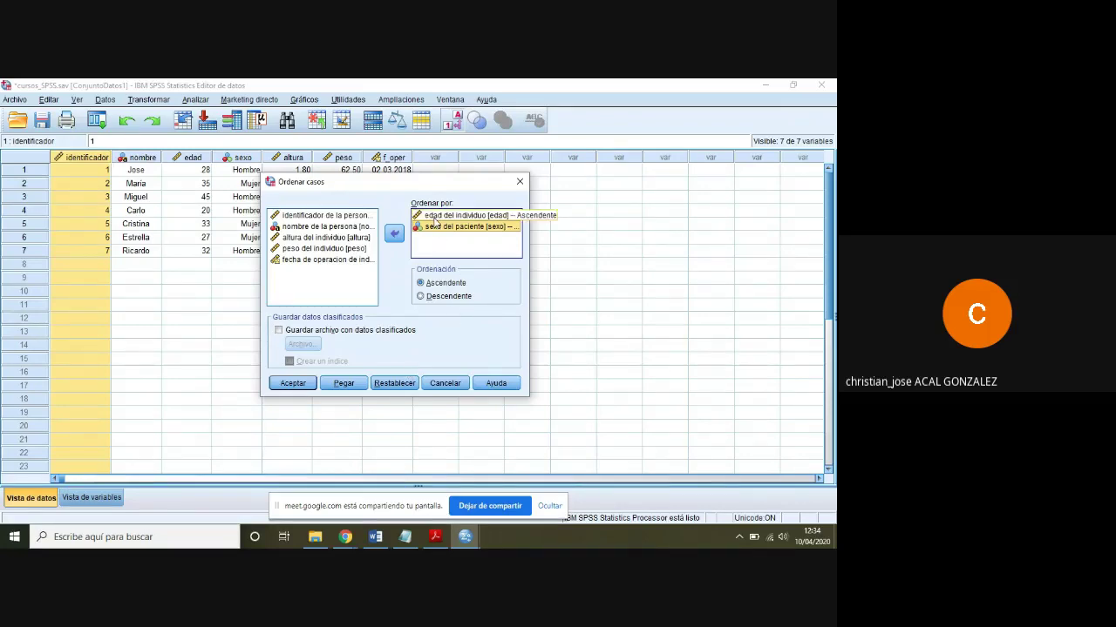
pyautogui.click(293, 383)
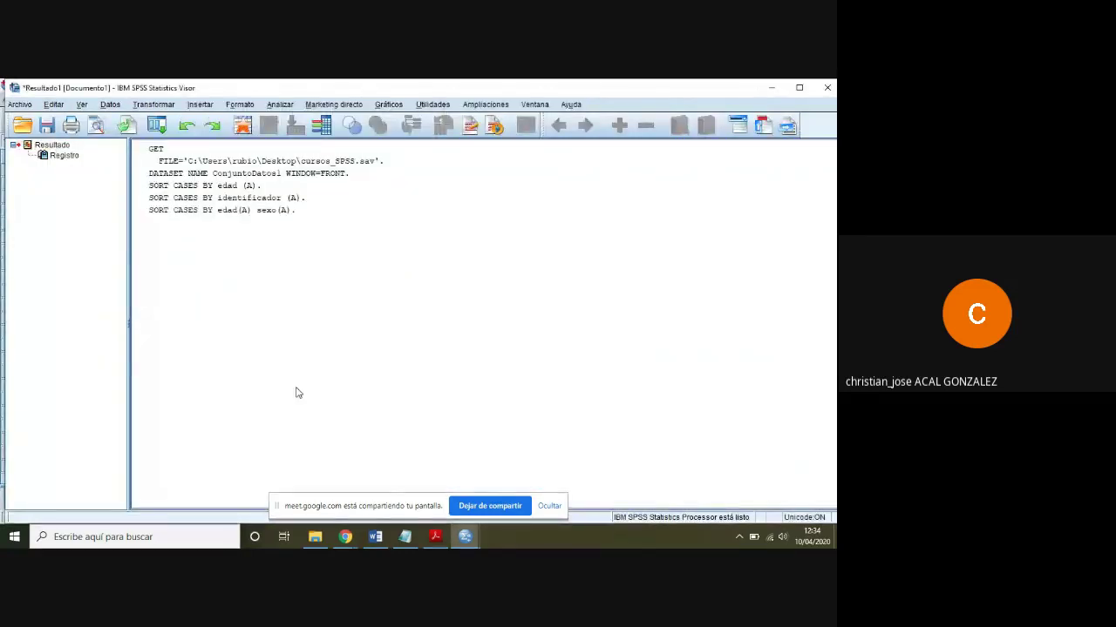
pyautogui.click(252, 216)
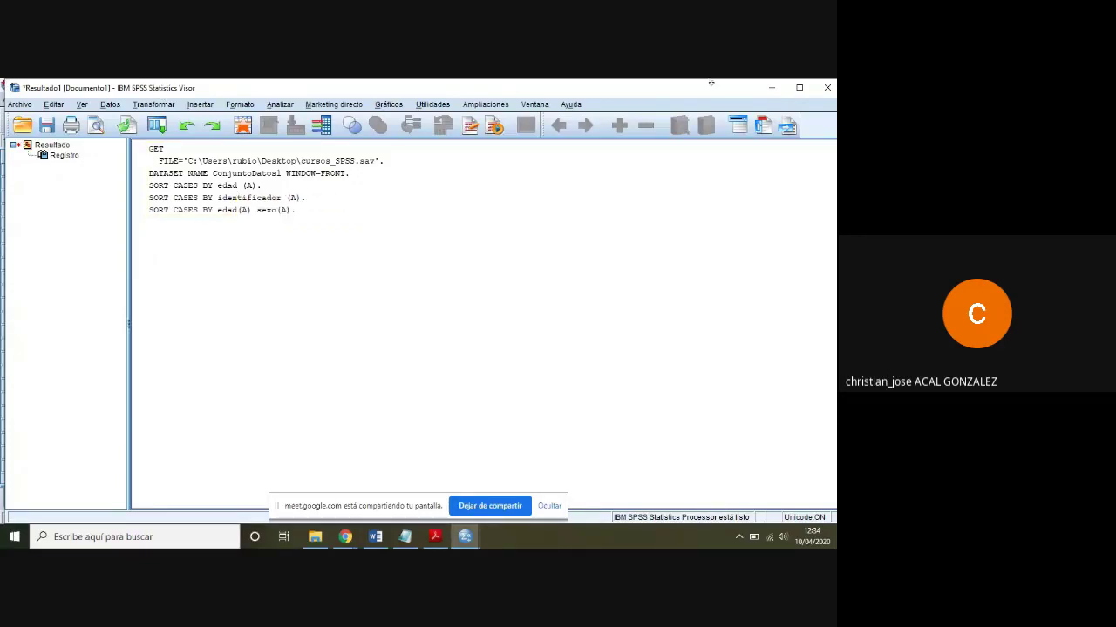
pyautogui.click(766, 87)
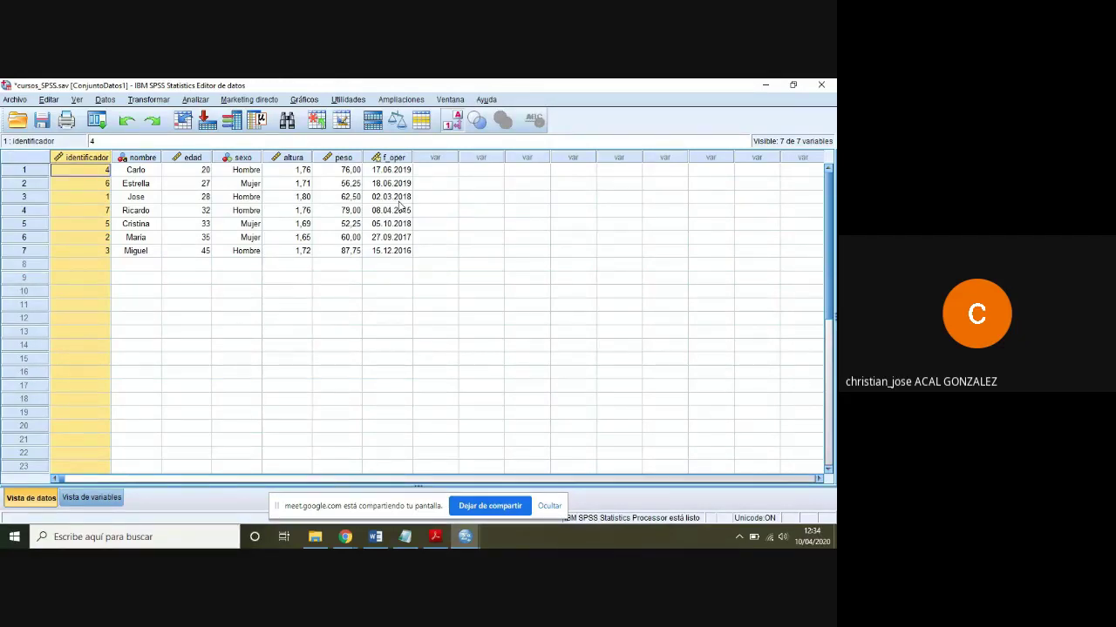
# Show the numeric codes of sexo in the data, and restore the display of its value labels.
pyautogui.click(244, 169)
pyautogui.click(454, 124)
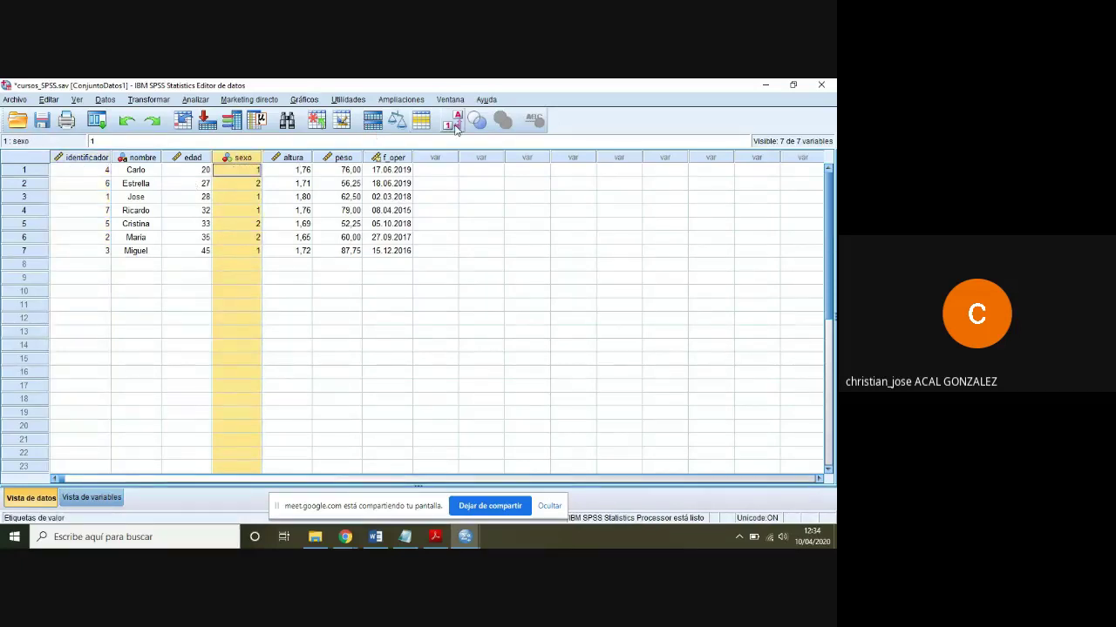
pyautogui.click(455, 125)
# Recall the recent Sort Cases dialog, repeat the ascending sort by edad and sexo, and return to the dataset.
pyautogui.click(96, 120)
pyautogui.click(115, 150)
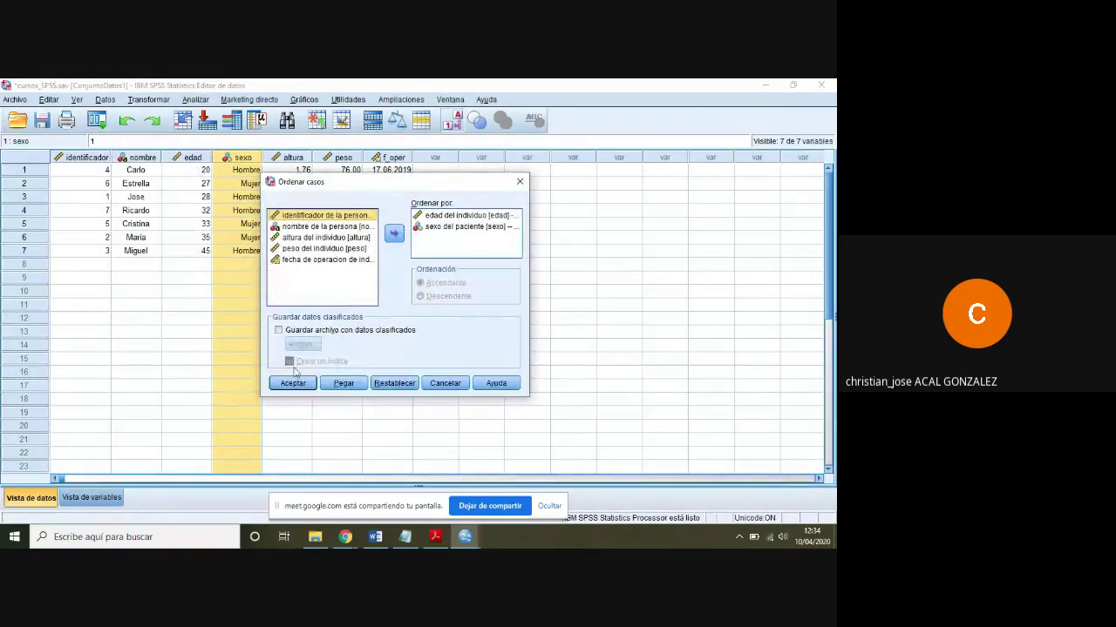
pyautogui.click(293, 384)
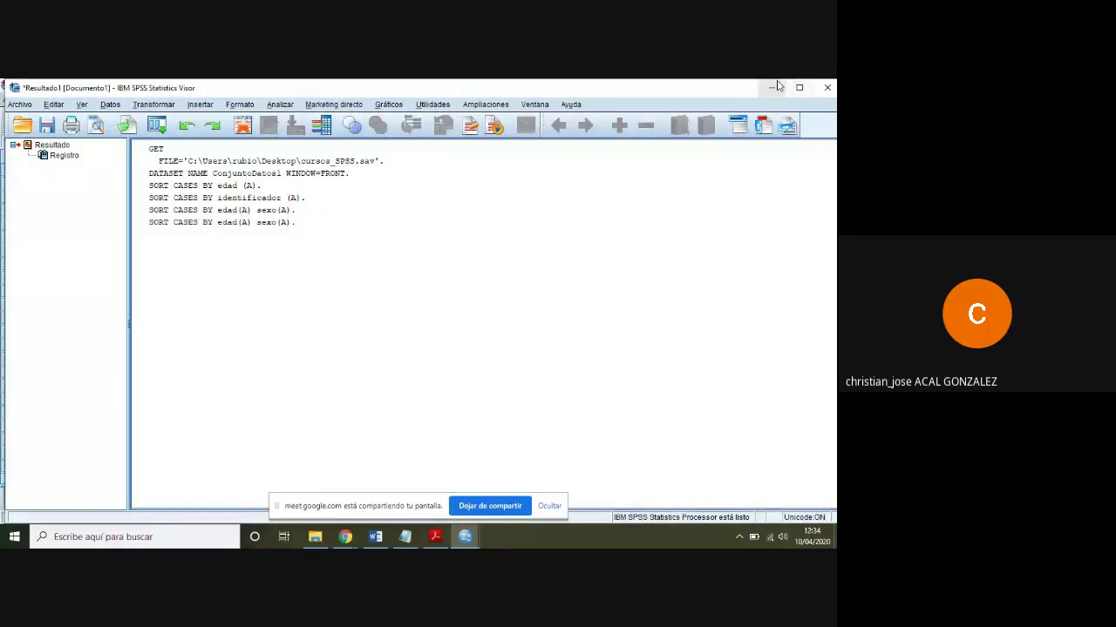
pyautogui.click(772, 87)
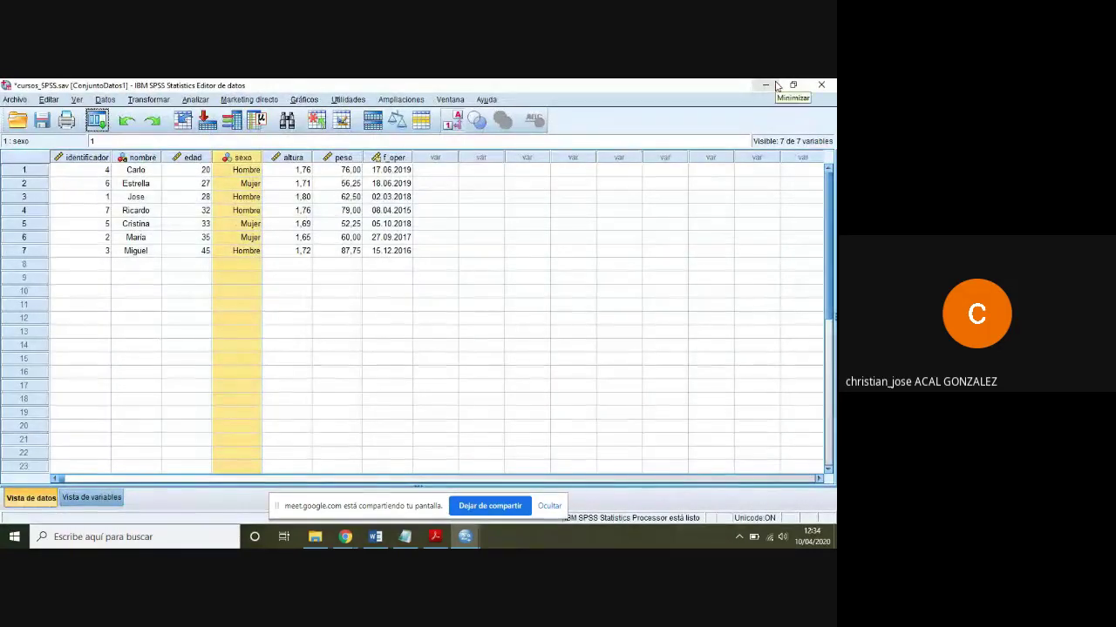
# Restore the original case order by sorting identificador in ascending order.
pyautogui.moveTo(371, 156)
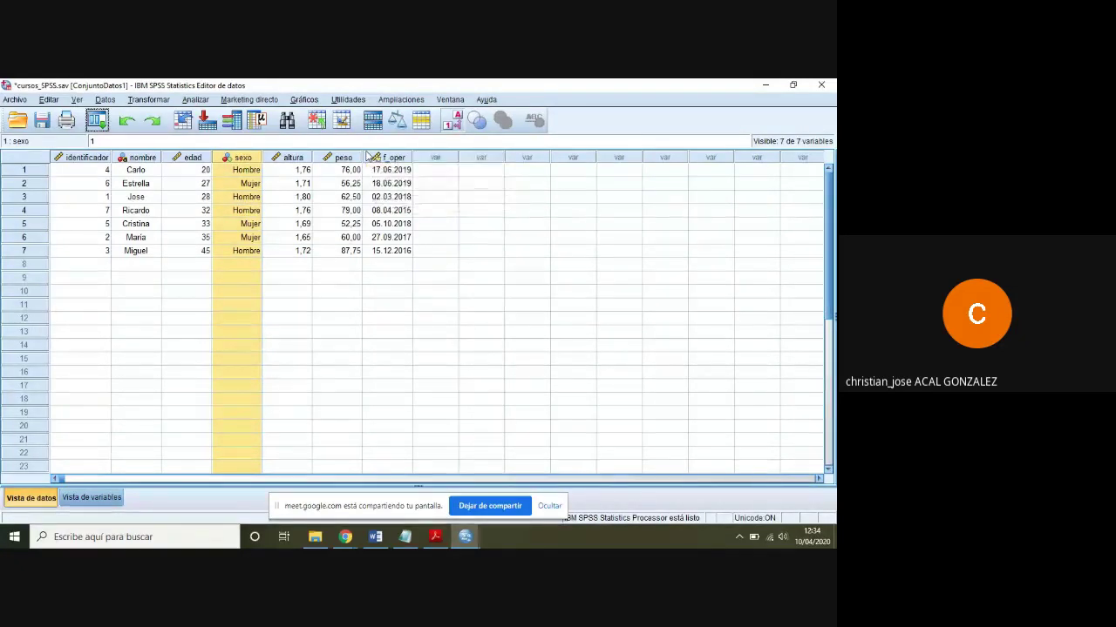
pyautogui.rightClick(96, 160)
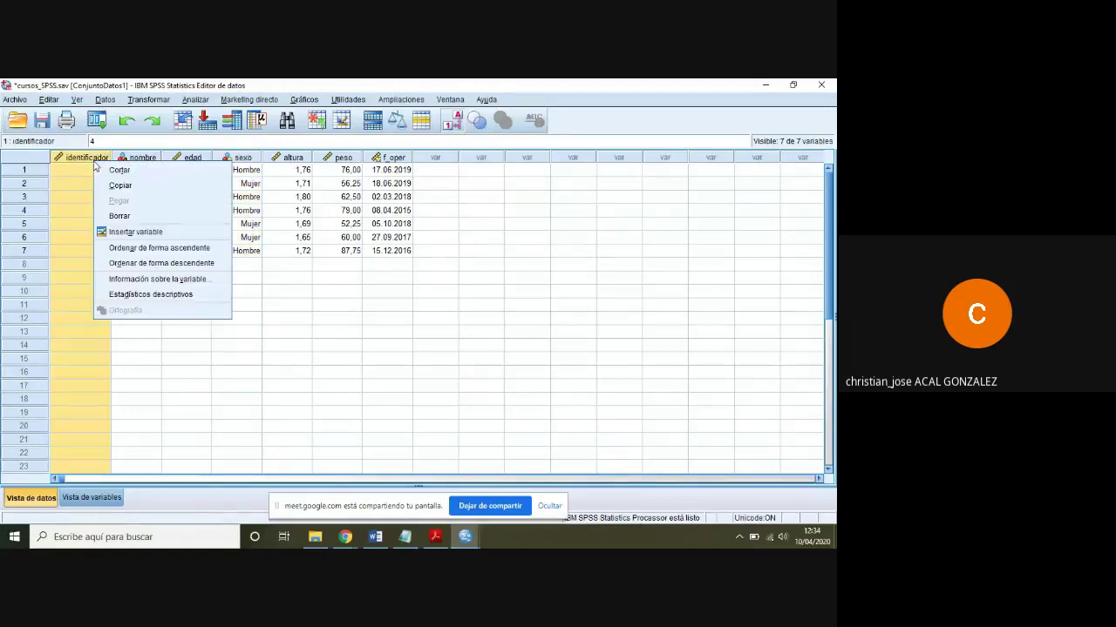
pyautogui.click(138, 249)
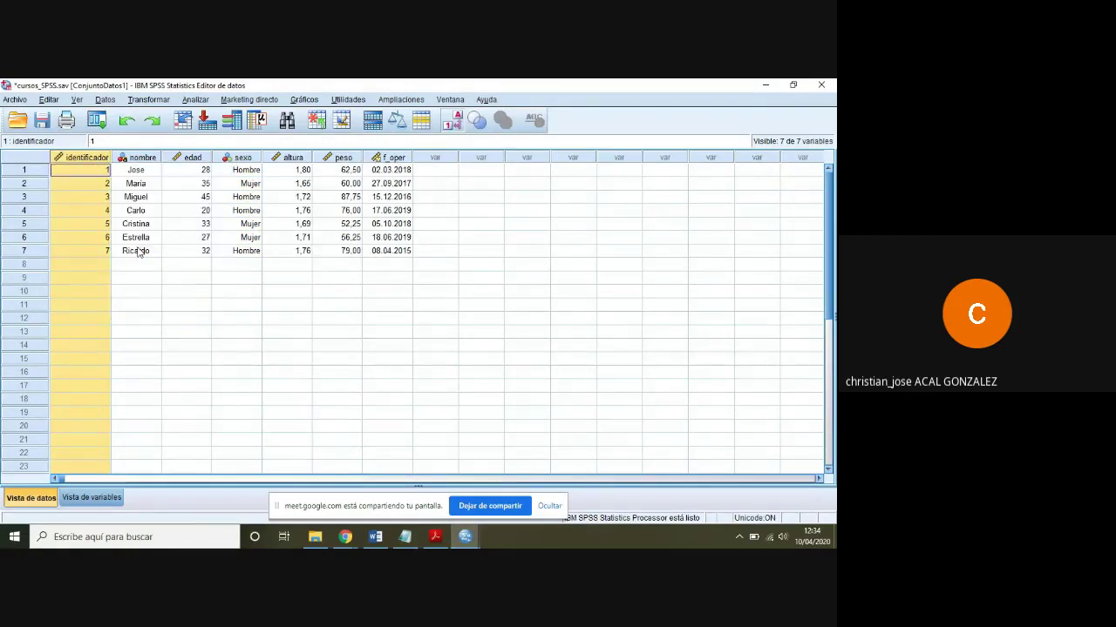
# Clear the sort variables in the Sort Cases dialog and close it without sorting.
pyautogui.click(105, 99)
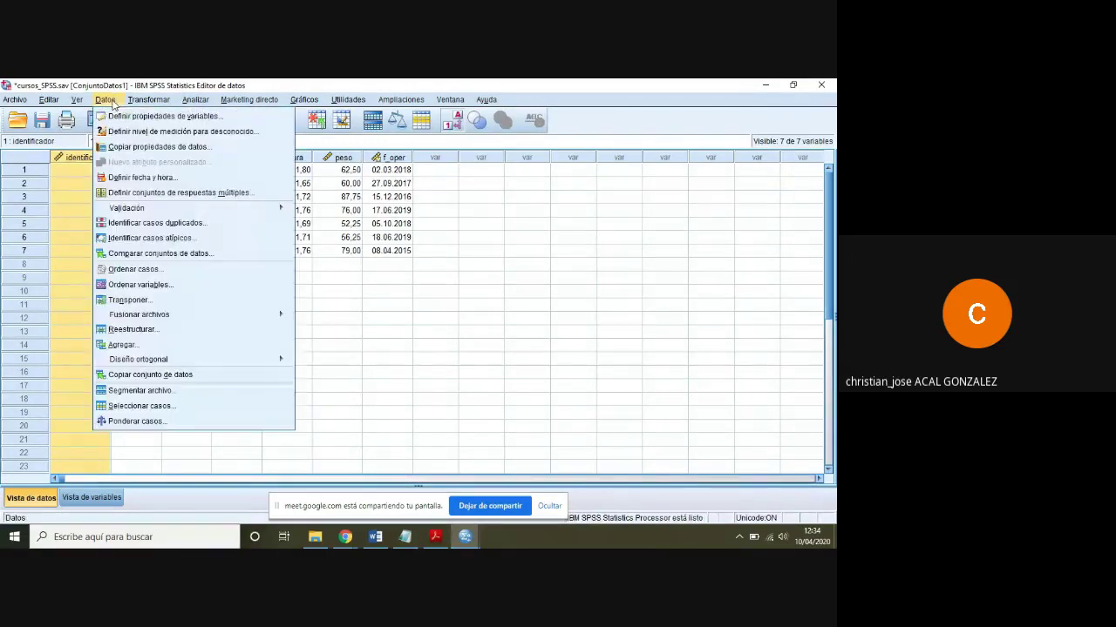
pyautogui.click(139, 269)
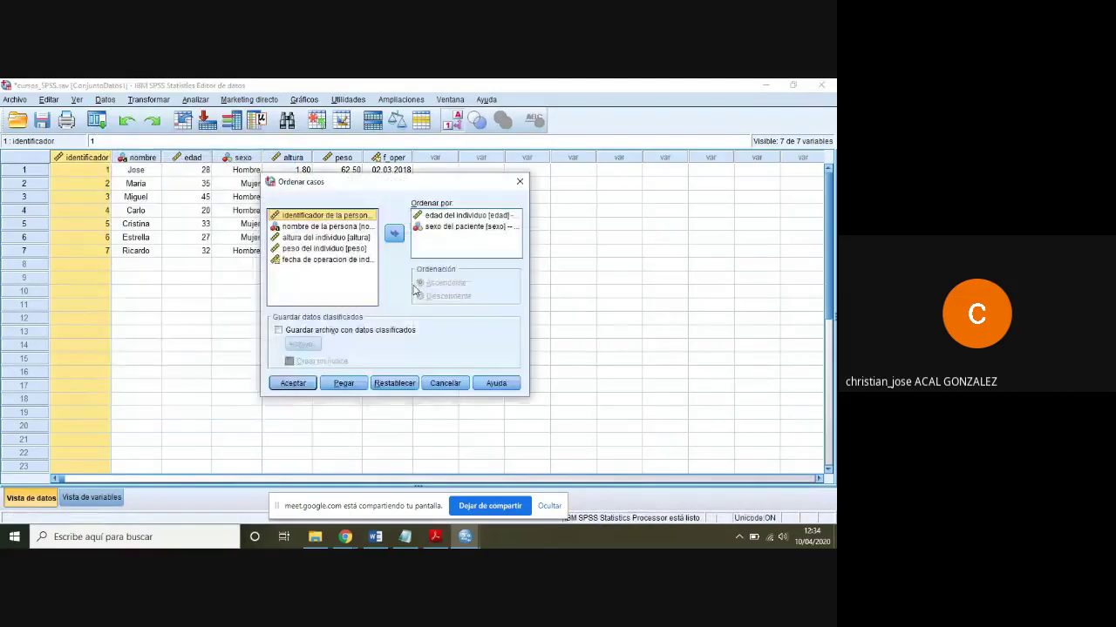
pyautogui.click(375, 385)
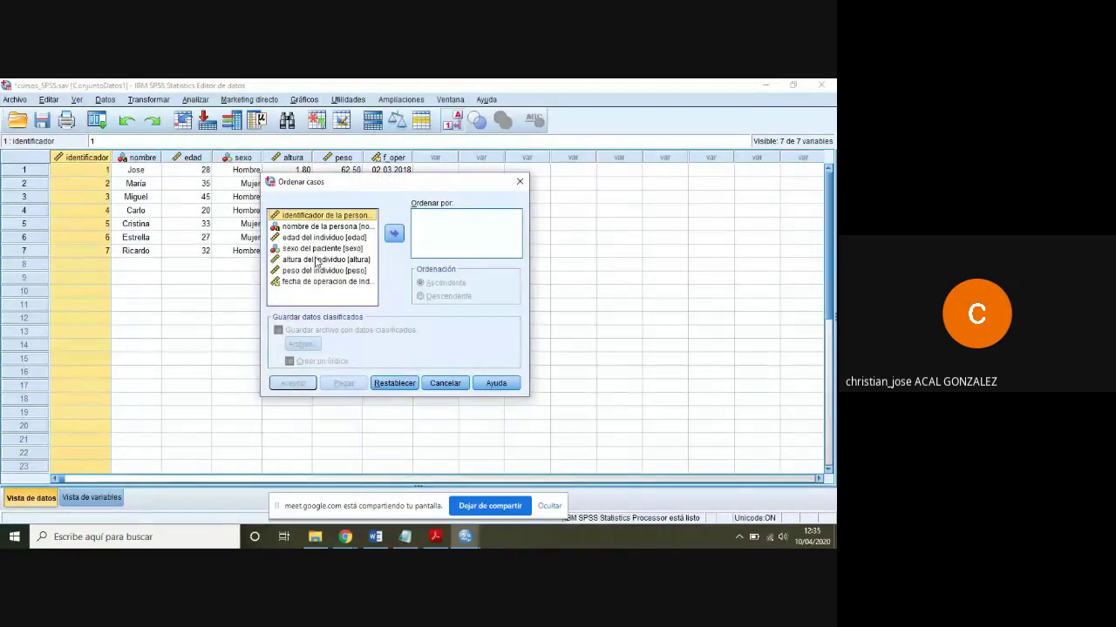
pyautogui.click(520, 181)
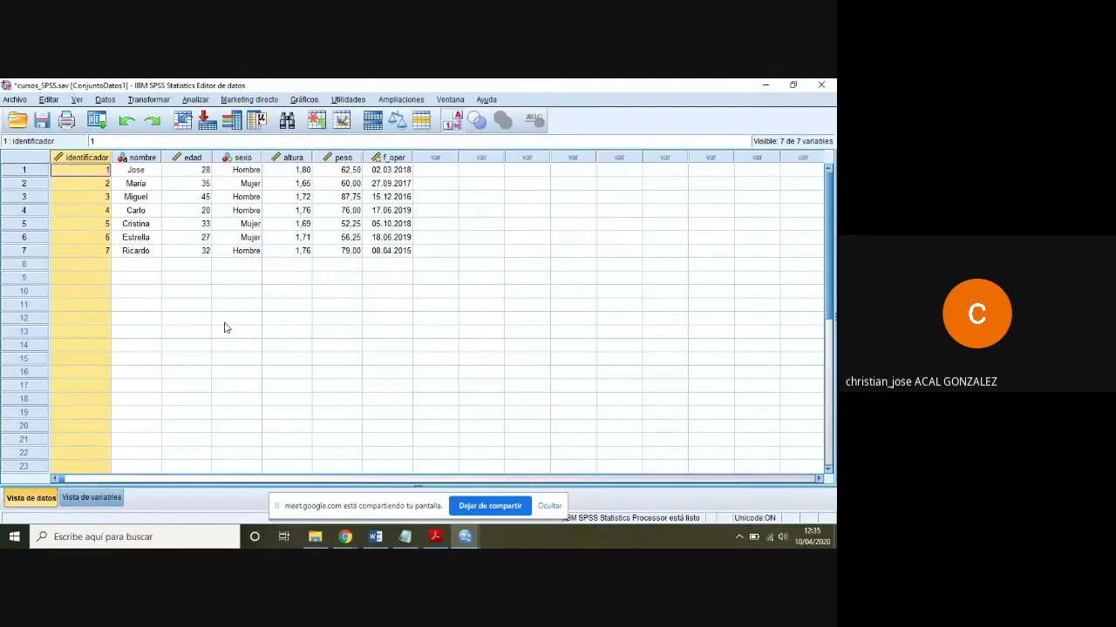
# Change the measurement level of the sexo variable to Escala in the variable definitions.
pyautogui.click(89, 497)
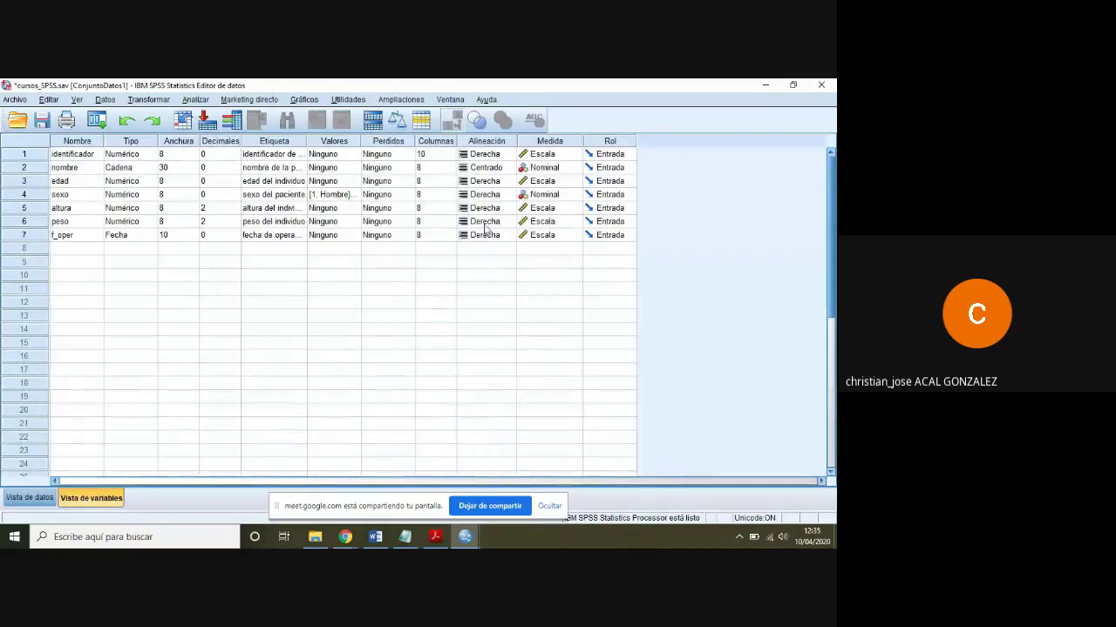
pyautogui.click(573, 195)
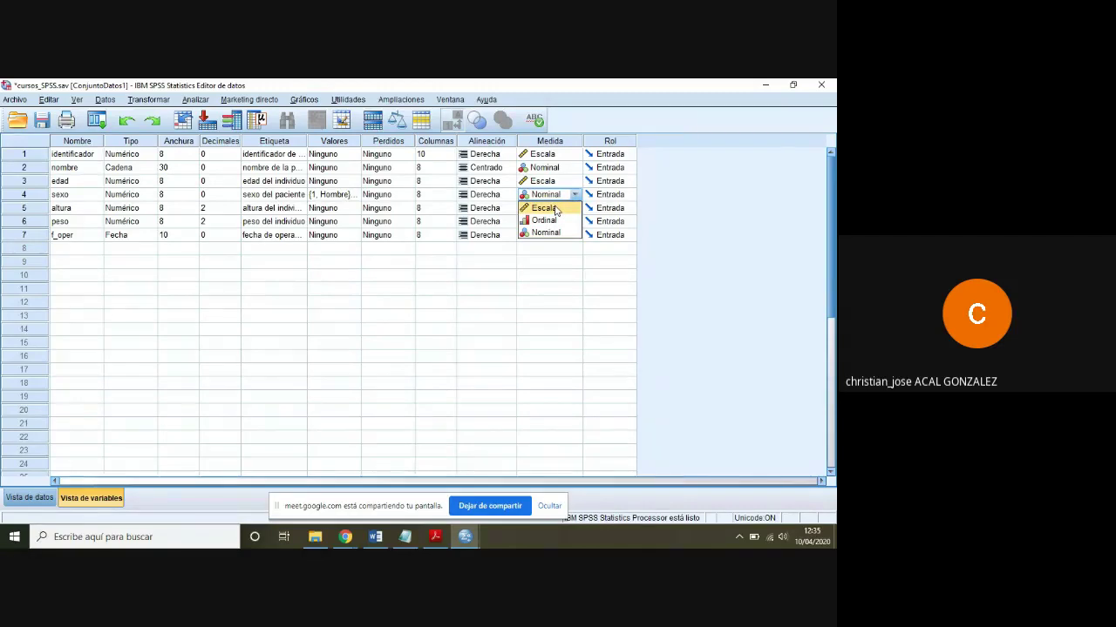
pyautogui.click(555, 209)
# Sort the cases by edad and the rescaled sexo, both ascending, from the data view and return to the dataset.
pyautogui.click(29, 497)
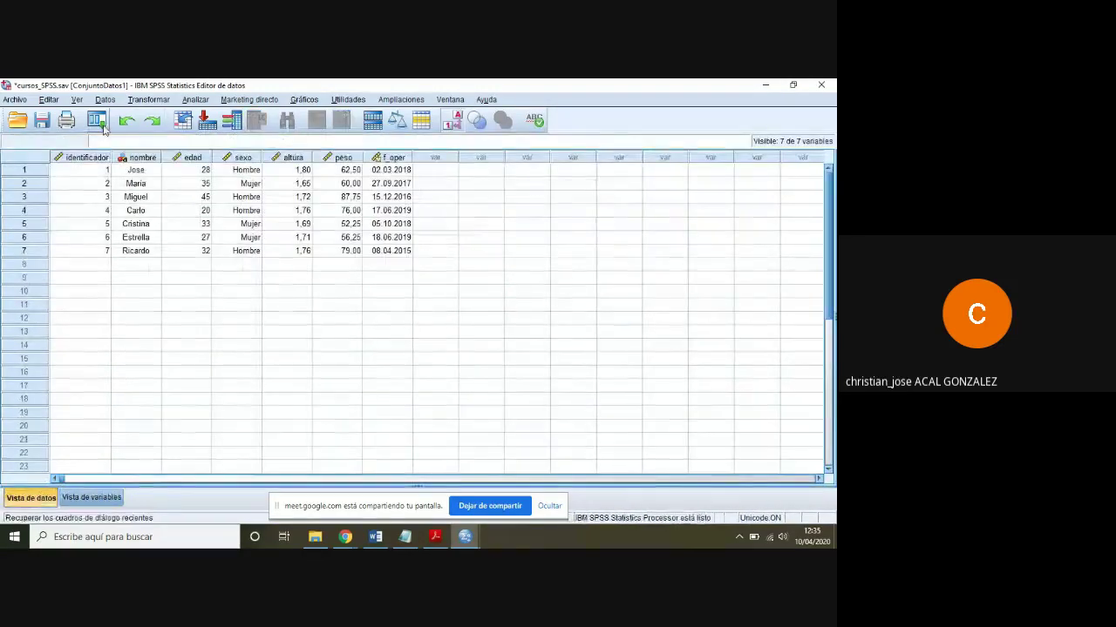
pyautogui.click(102, 126)
pyautogui.click(119, 143)
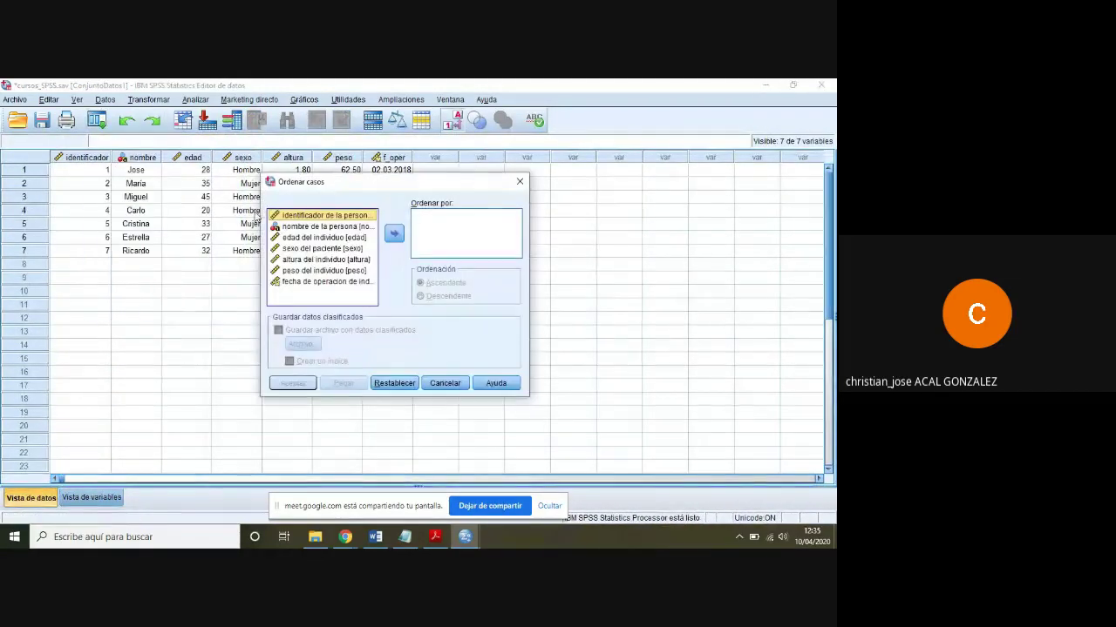
pyautogui.click(323, 238)
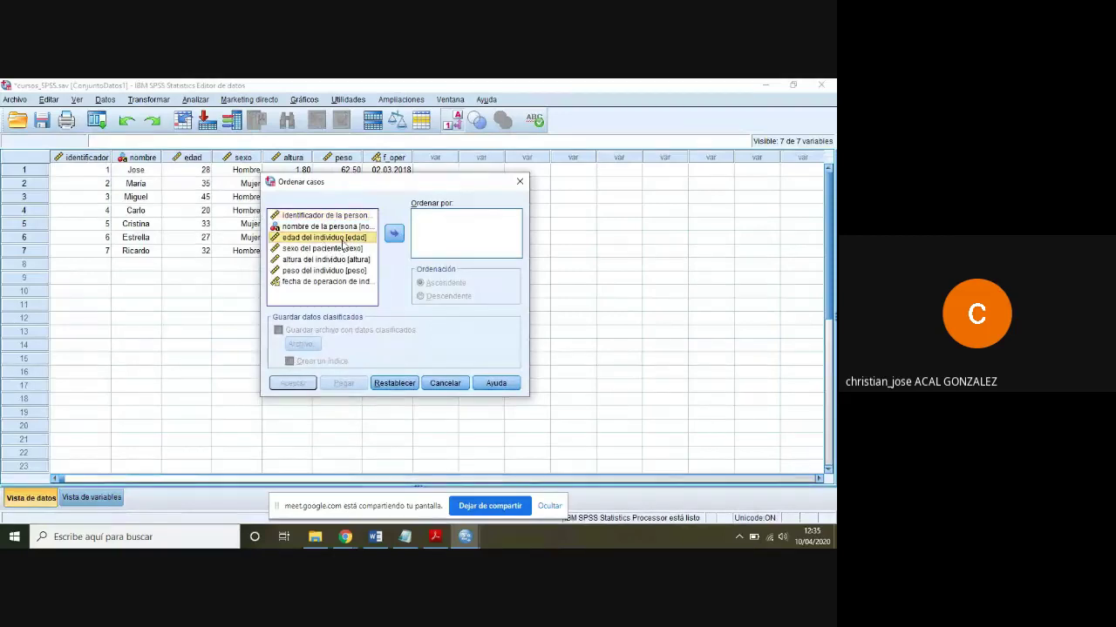
pyautogui.click(394, 234)
pyautogui.click(322, 237)
pyautogui.click(393, 234)
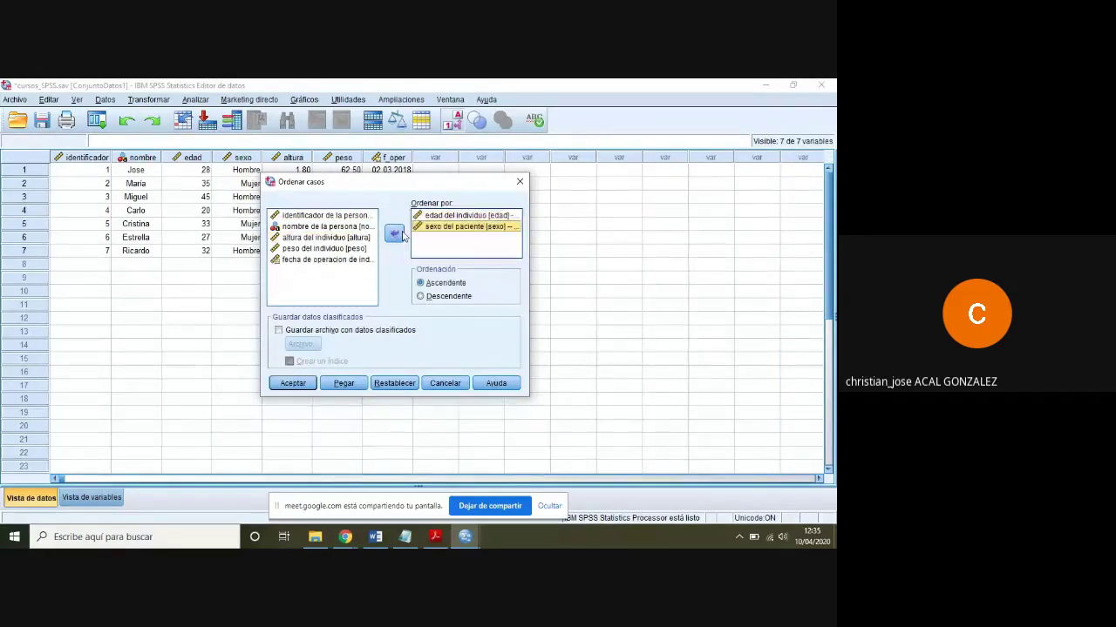
pyautogui.click(295, 383)
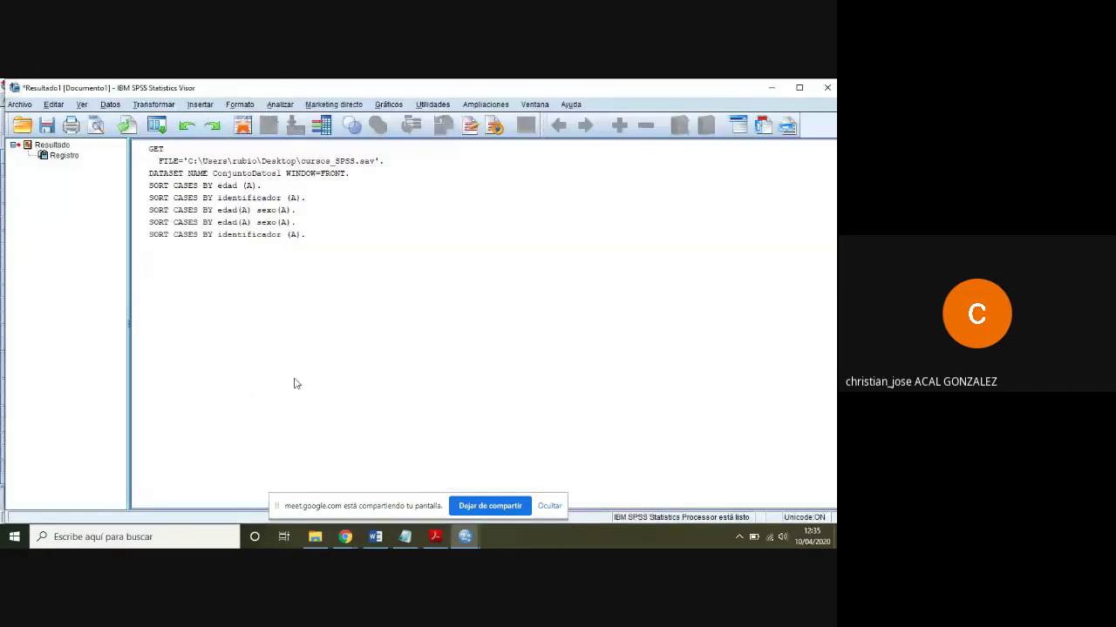
pyautogui.click(772, 89)
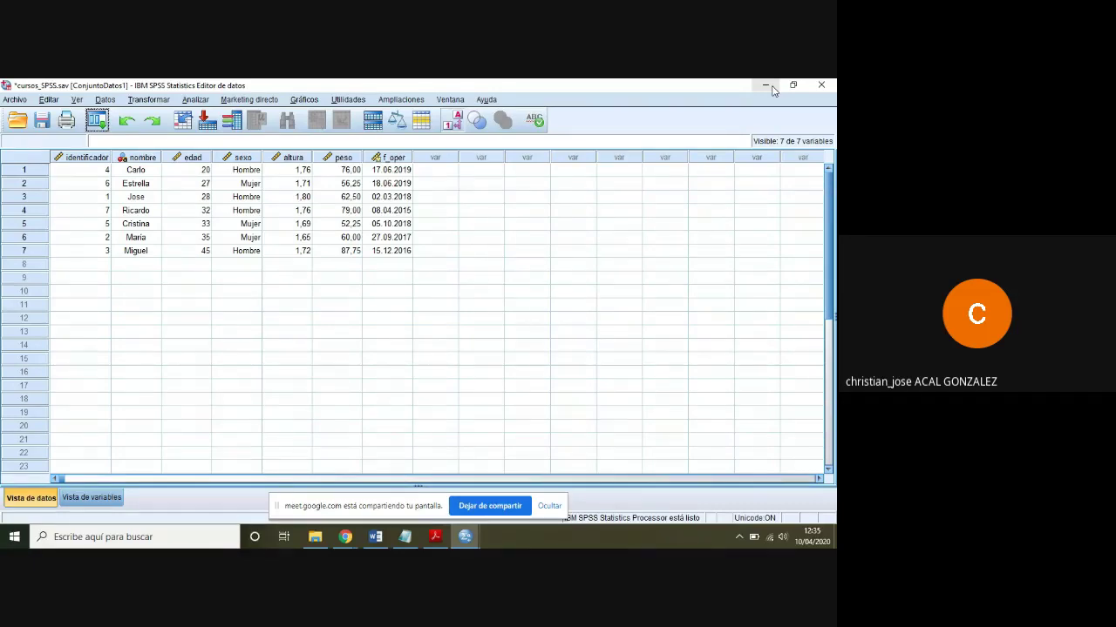
# Switch to Adobe Acrobat Reader and page forward through parte I.pdf from the database creation slide.
pyautogui.click(435, 537)
pyautogui.press('Right')
pyautogui.press('Right')
pyautogui.press('Right')
pyautogui.press('Right')
pyautogui.press('Right')
pyautogui.press('Right')
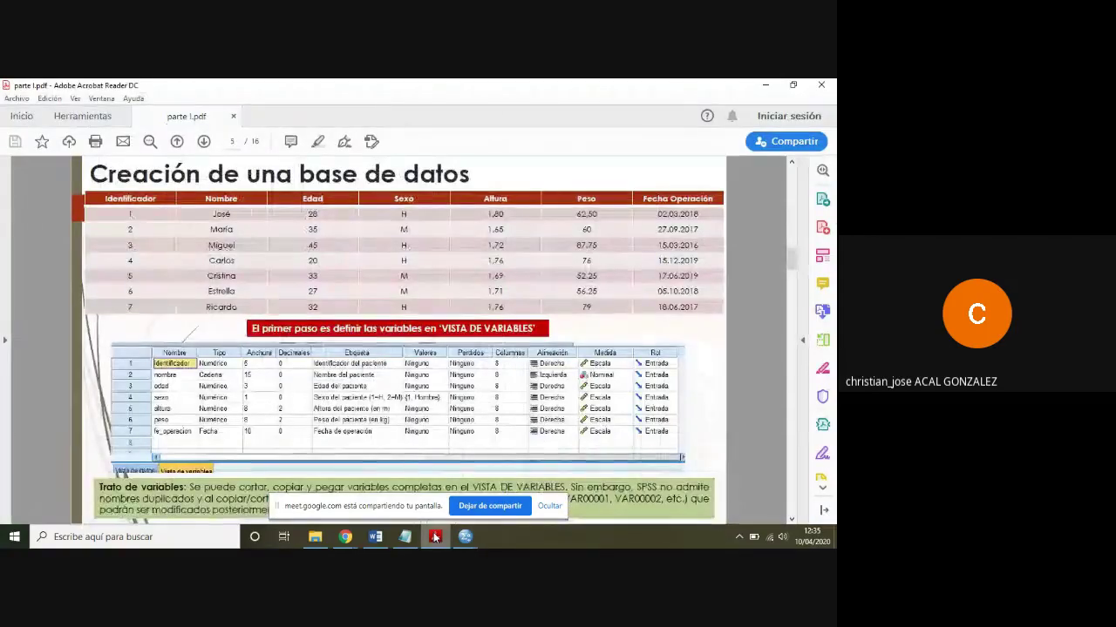
# Go to page 8 of parte I.pdf and read how to sort cases by one or two variables.
pyautogui.press('Right')
pyautogui.press('Right')
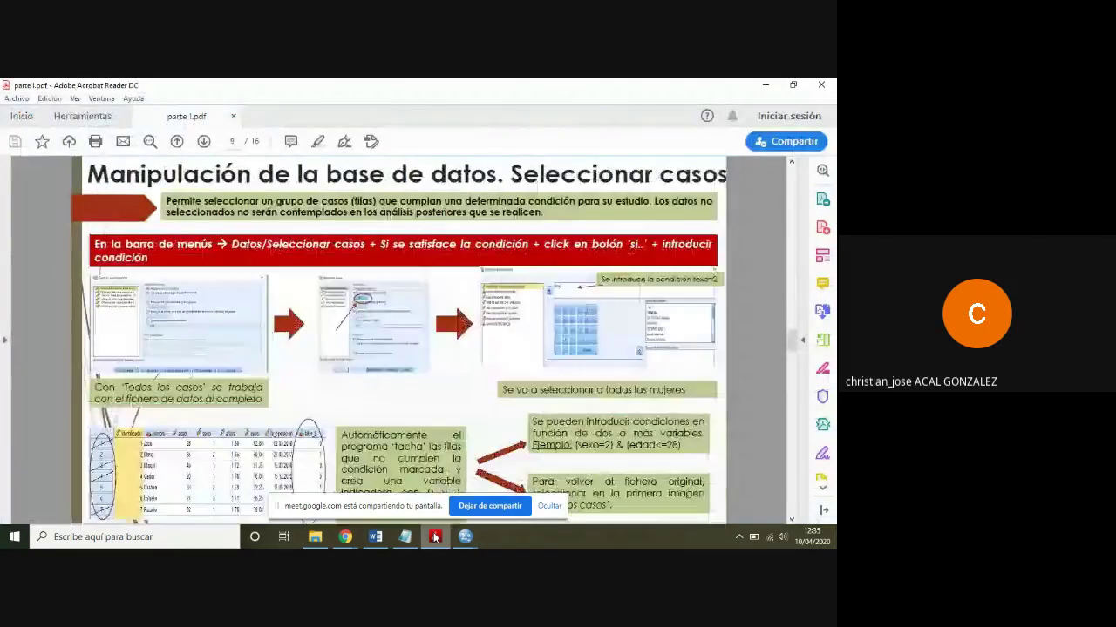
pyautogui.press('Left')
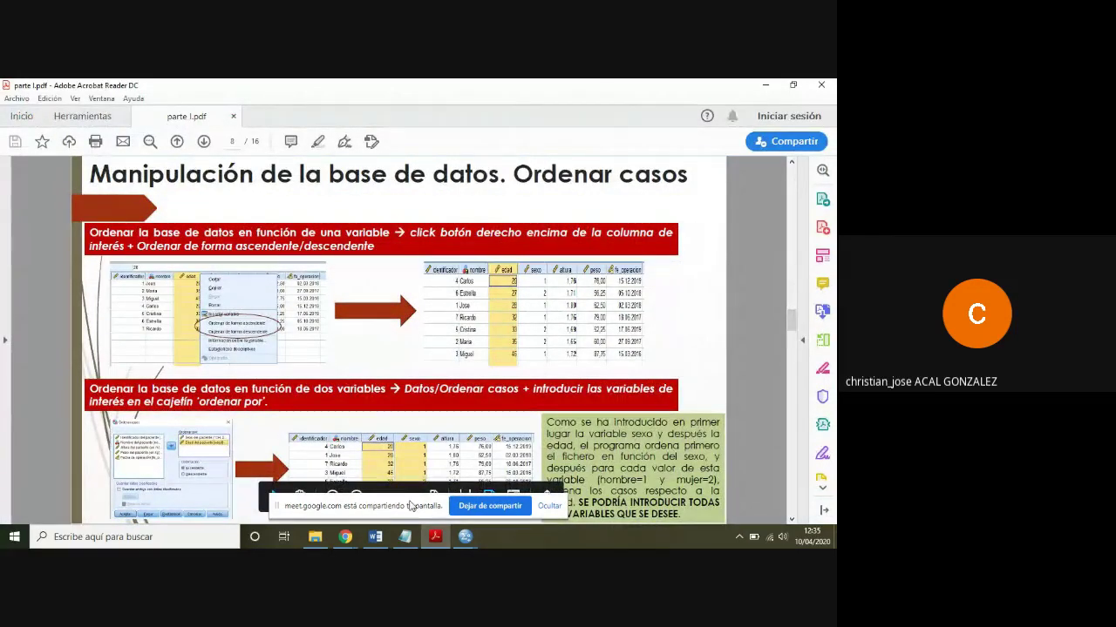
pyautogui.moveTo(395, 488); pyautogui.dragTo(403, 279)
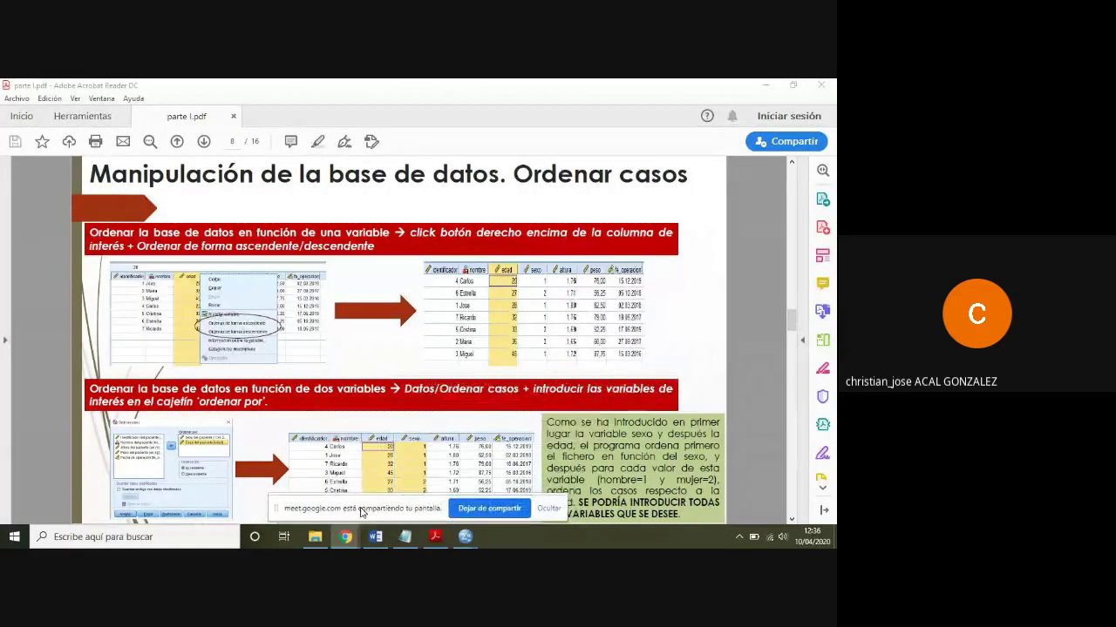
# Switch to SPSS, close the dataset without saving its changes, and reopen cursos_SPSS.sav from the desktop.
pyautogui.click(760, 87)
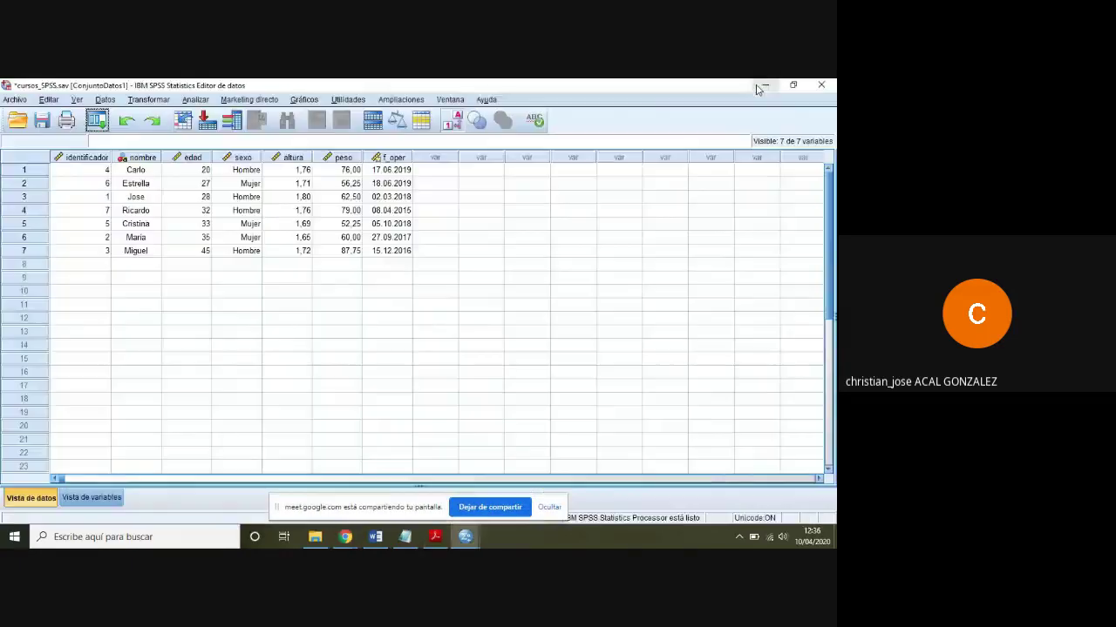
pyautogui.click(821, 84)
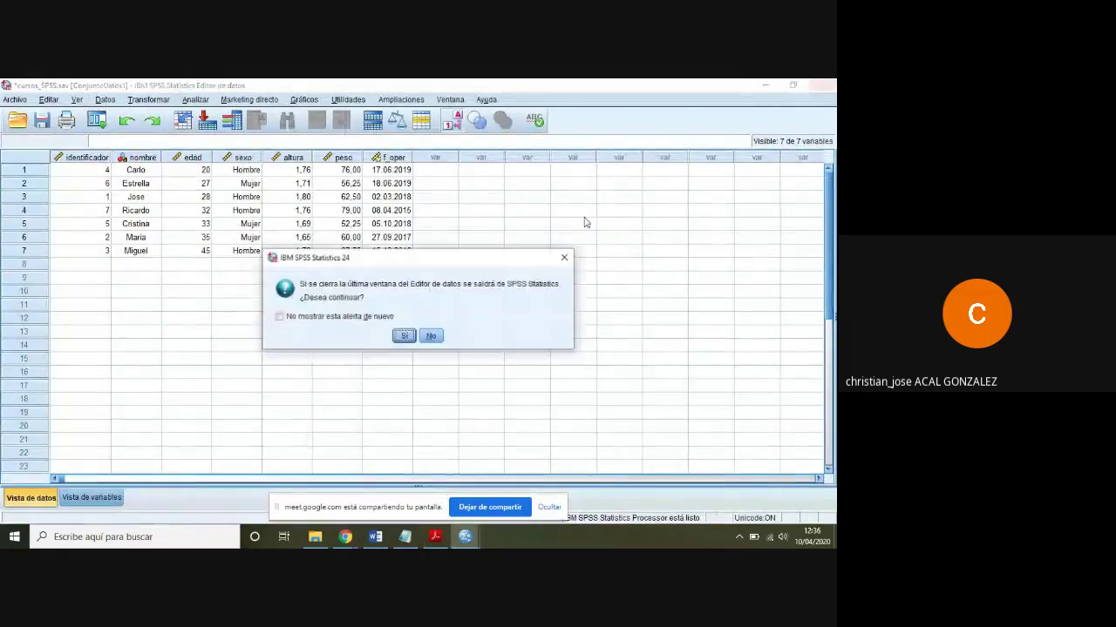
pyautogui.click(404, 337)
pyautogui.click(423, 333)
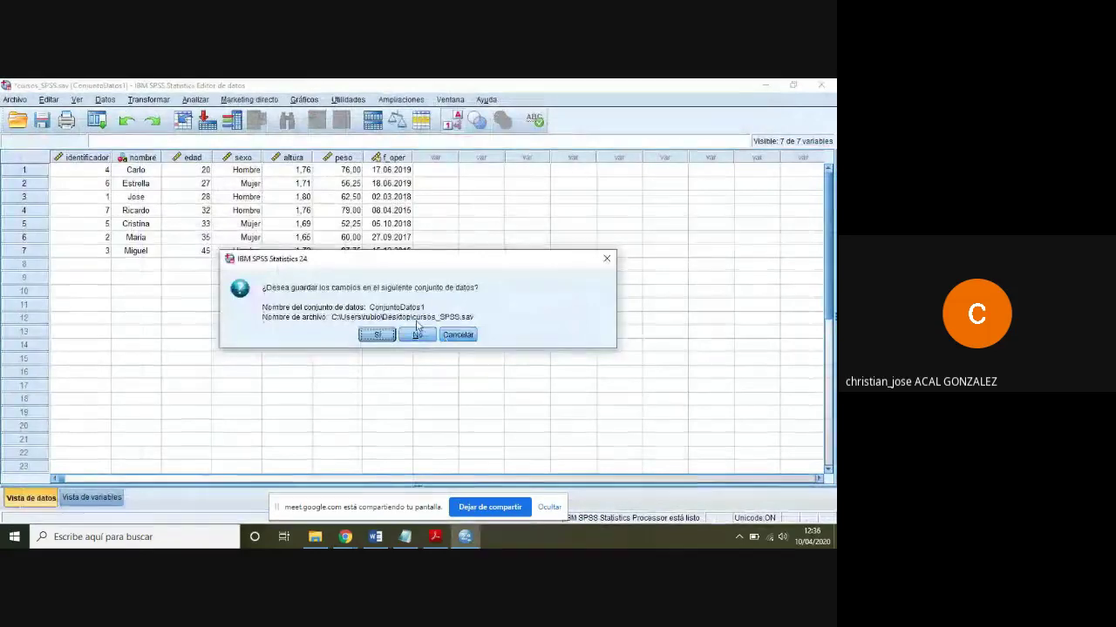
pyautogui.click(417, 333)
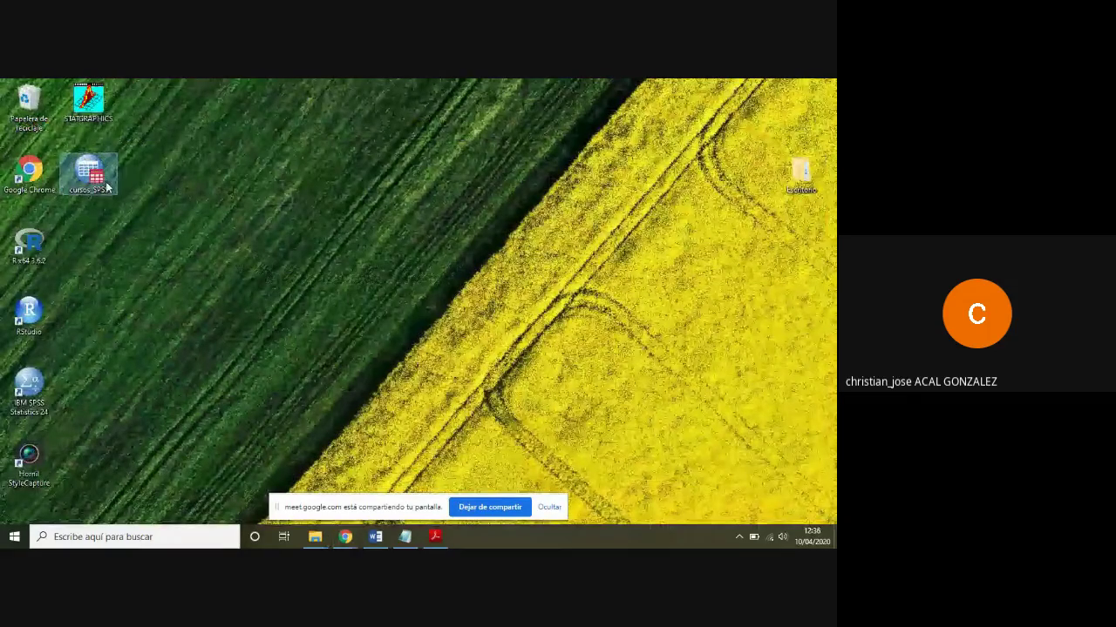
pyautogui.click(107, 186)
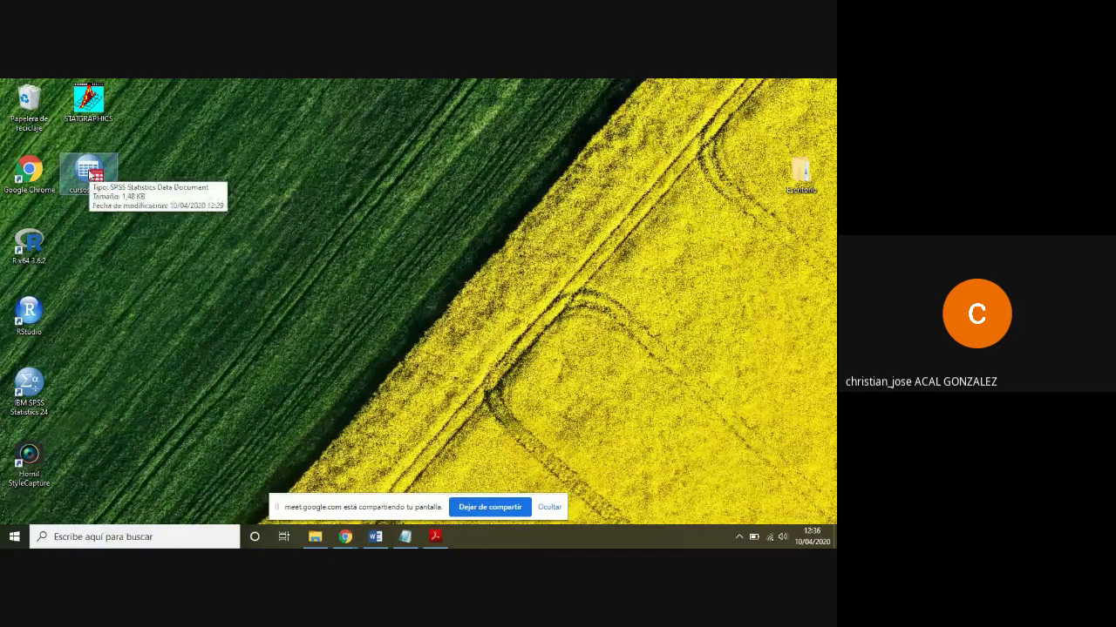
pyautogui.doubleClick(91, 174)
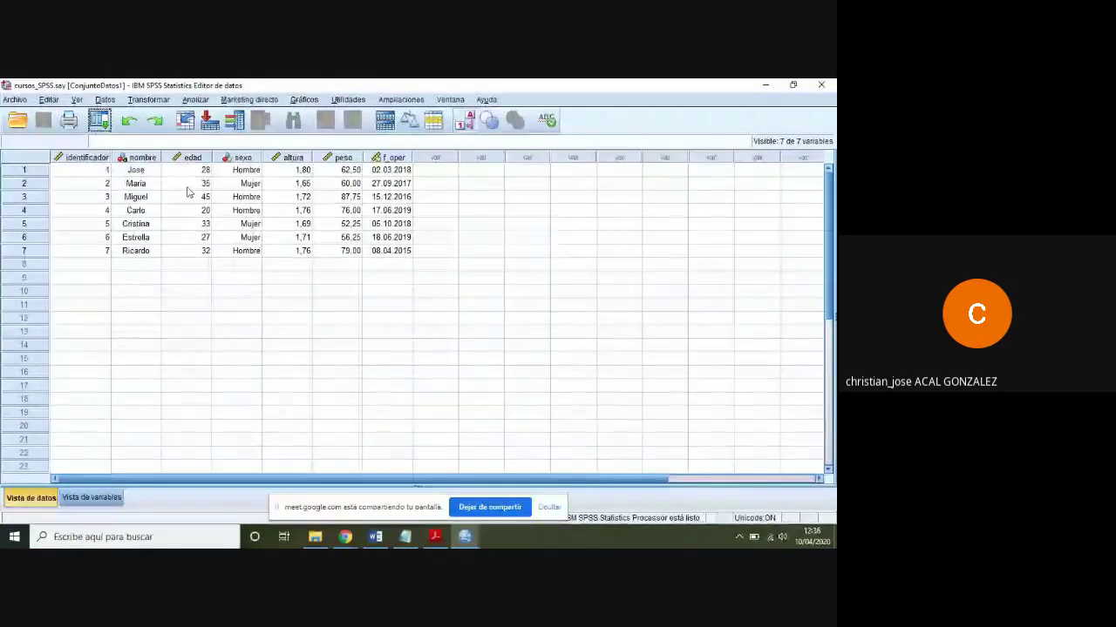
# Set the measurement level of the sexo variable to Escala and return to the data view.
pyautogui.click(105, 499)
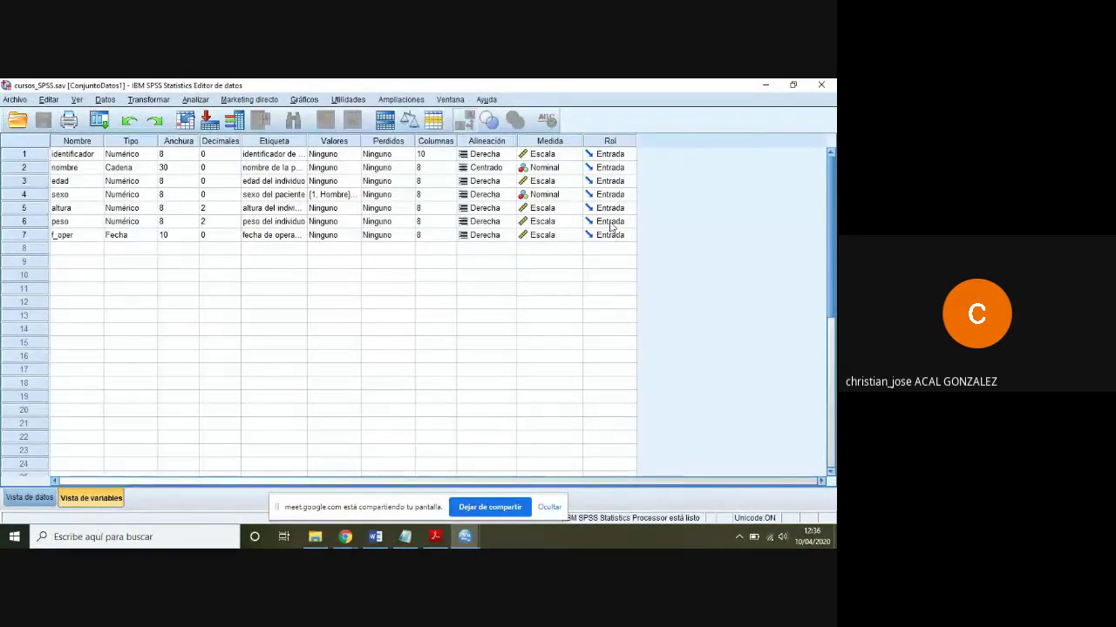
pyautogui.click(557, 195)
pyautogui.click(574, 195)
pyautogui.click(545, 209)
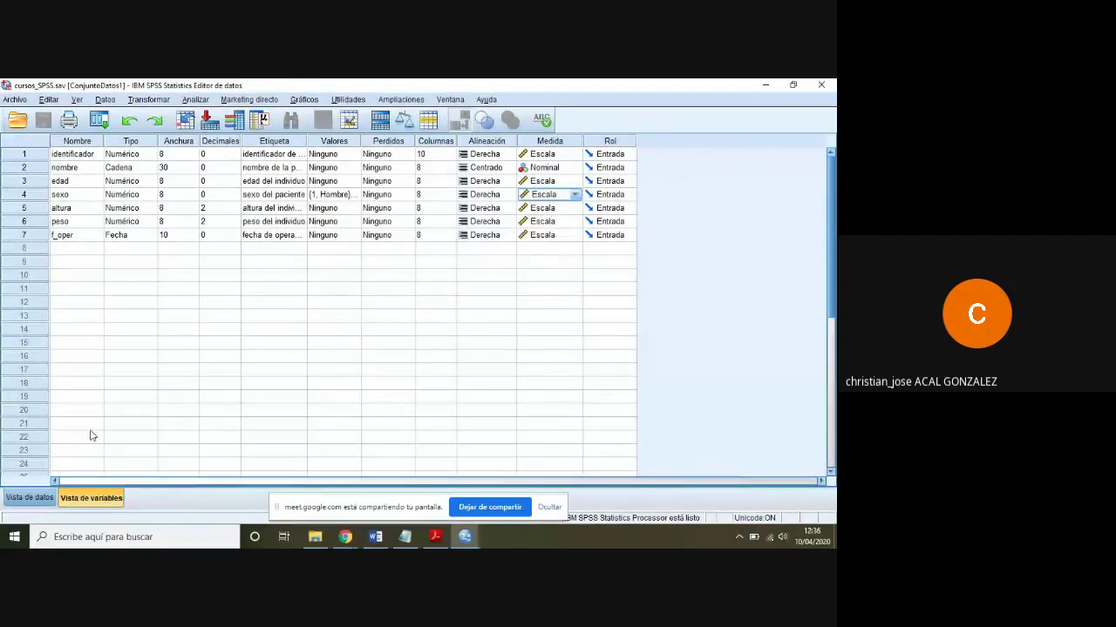
pyautogui.click(30, 497)
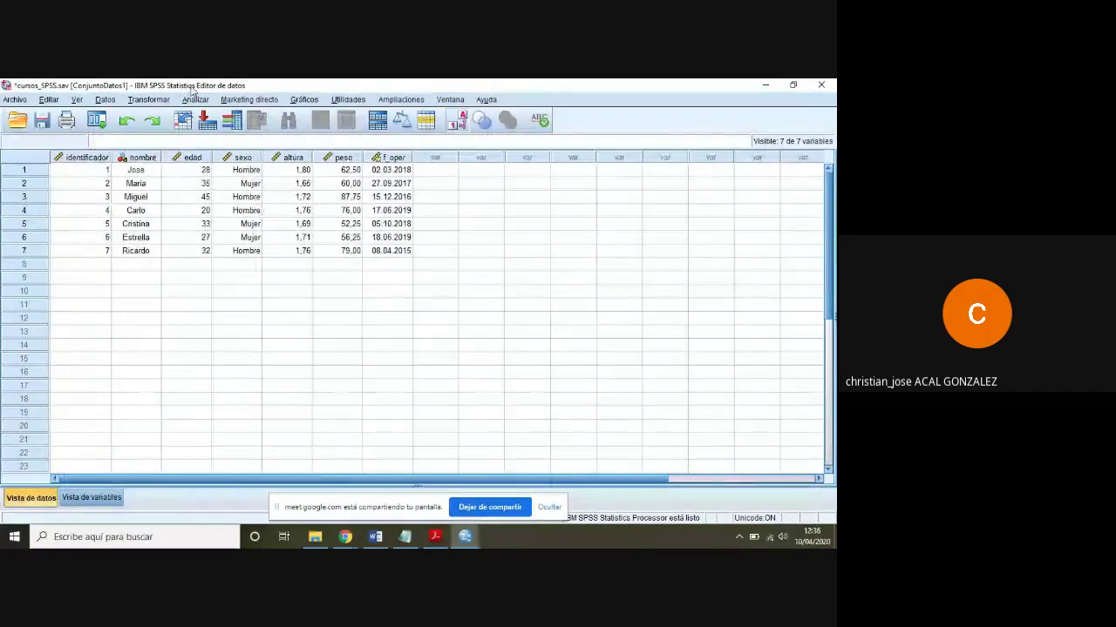
# Sort the cases in ascending order by edad first and sexo second, and return to the data editor.
pyautogui.click(103, 101)
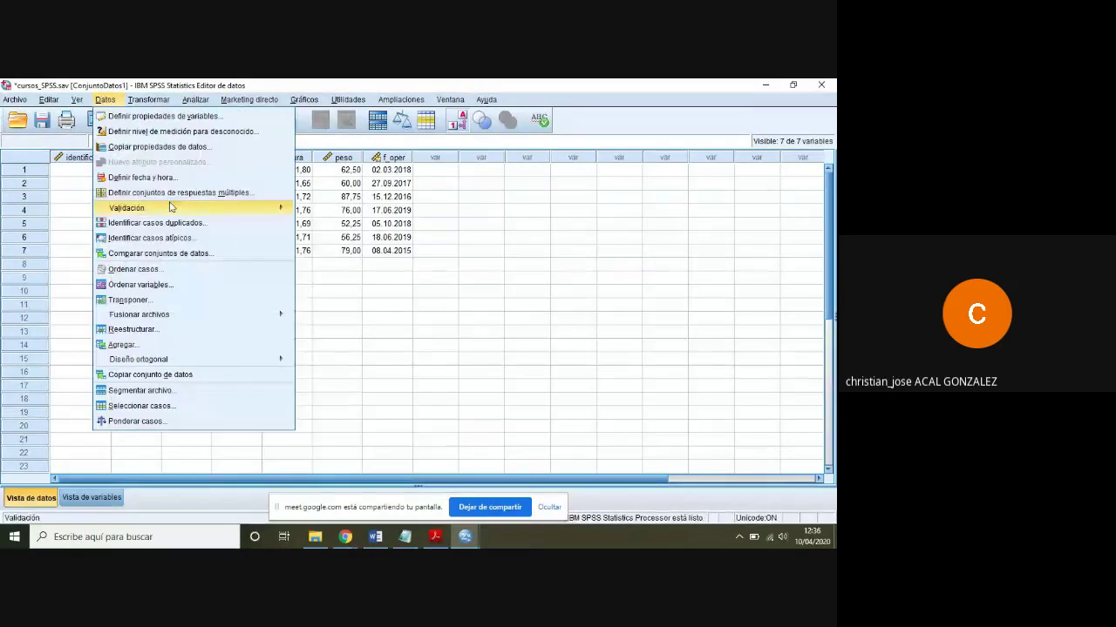
pyautogui.click(145, 269)
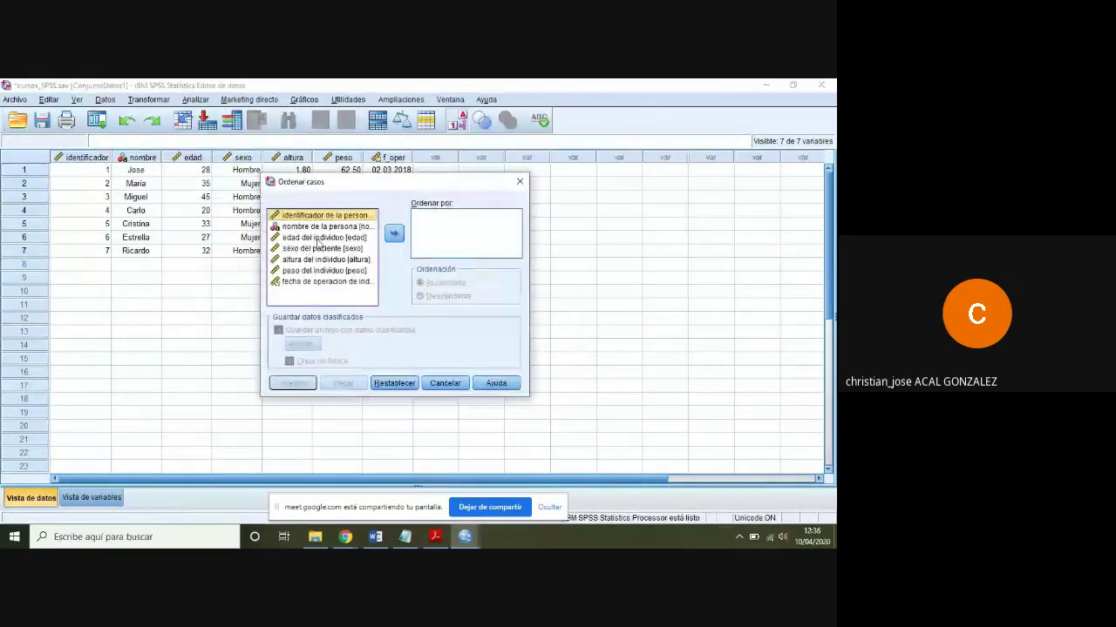
pyautogui.click(324, 237)
pyautogui.click(394, 233)
pyautogui.click(357, 238)
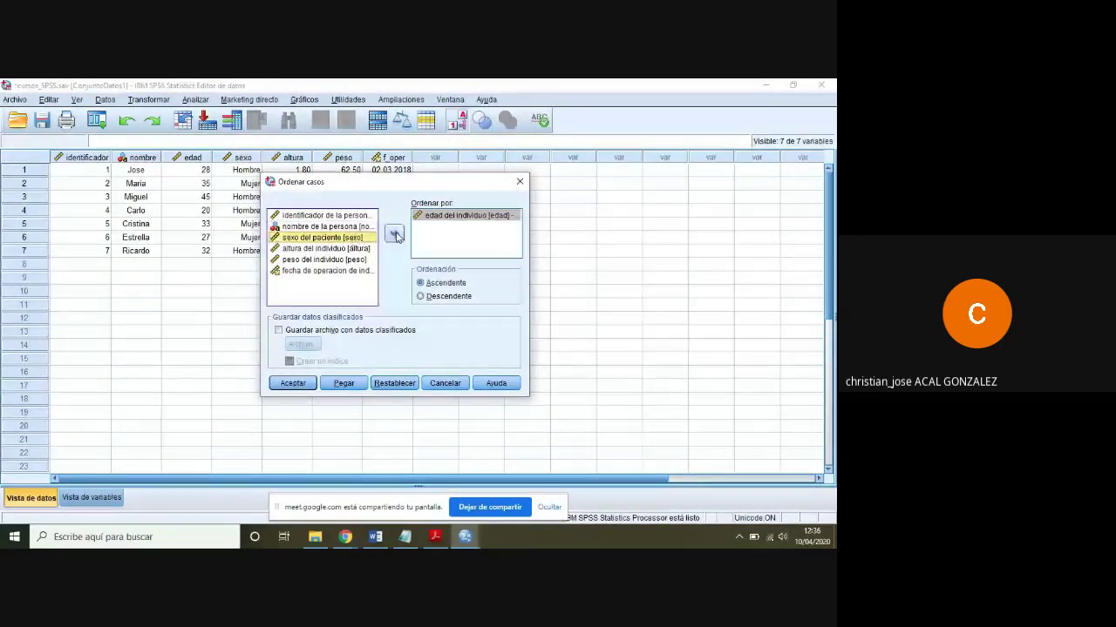
pyautogui.click(394, 234)
pyautogui.click(301, 387)
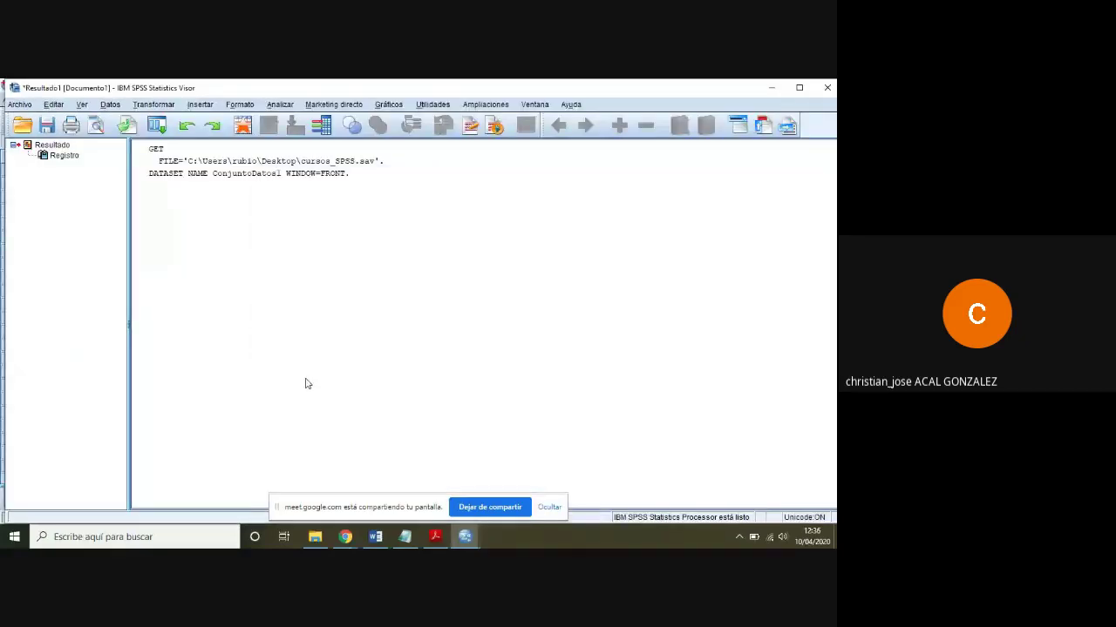
pyautogui.click(771, 89)
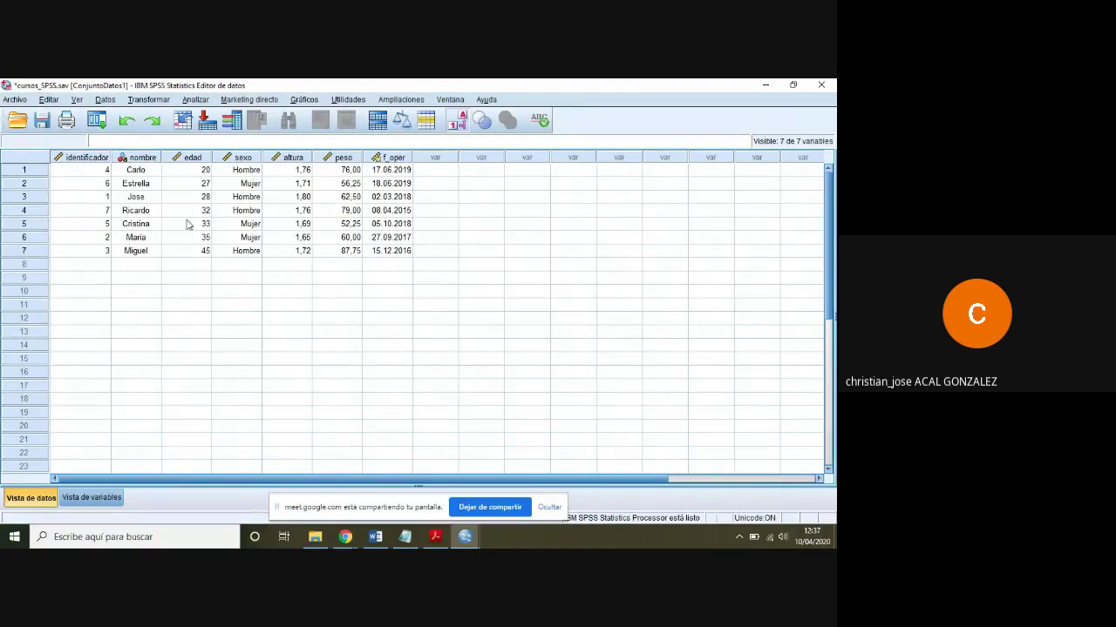
# Review the variable definitions, and check the "Ordenar casos" page of the PDF in Acrobat Reader.
pyautogui.click(100, 505)
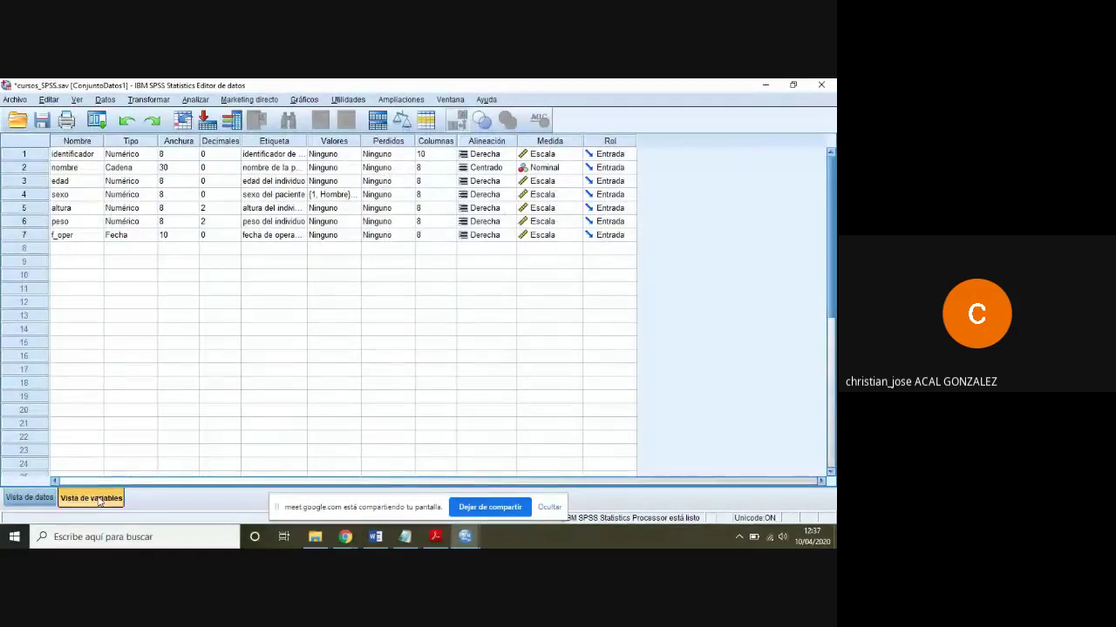
pyautogui.moveTo(338, 542)
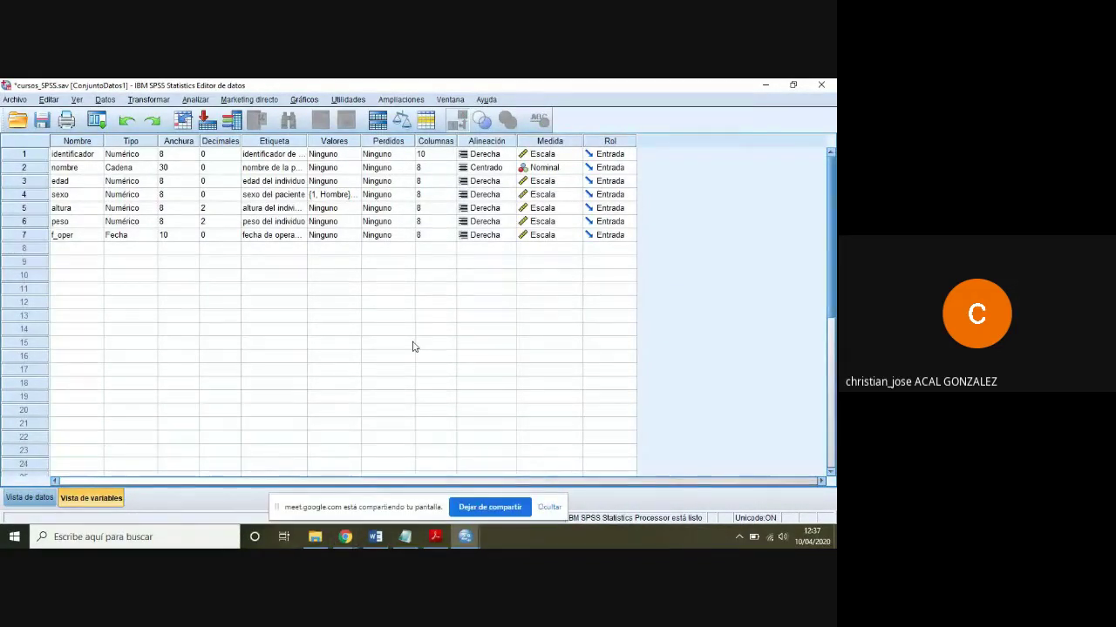
pyautogui.click(46, 497)
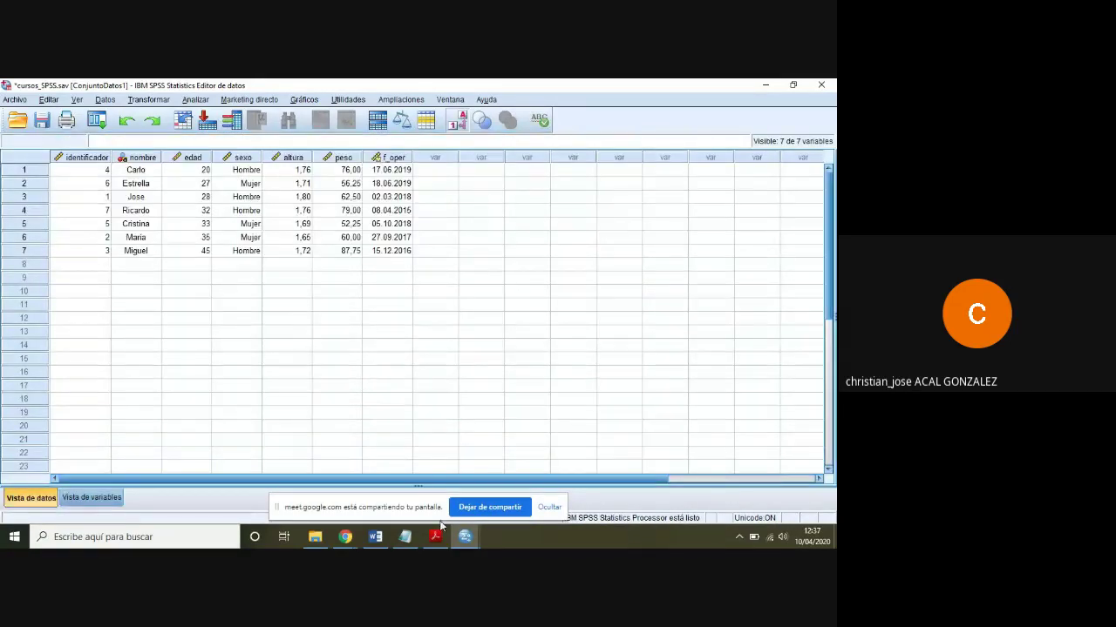
pyautogui.click(435, 537)
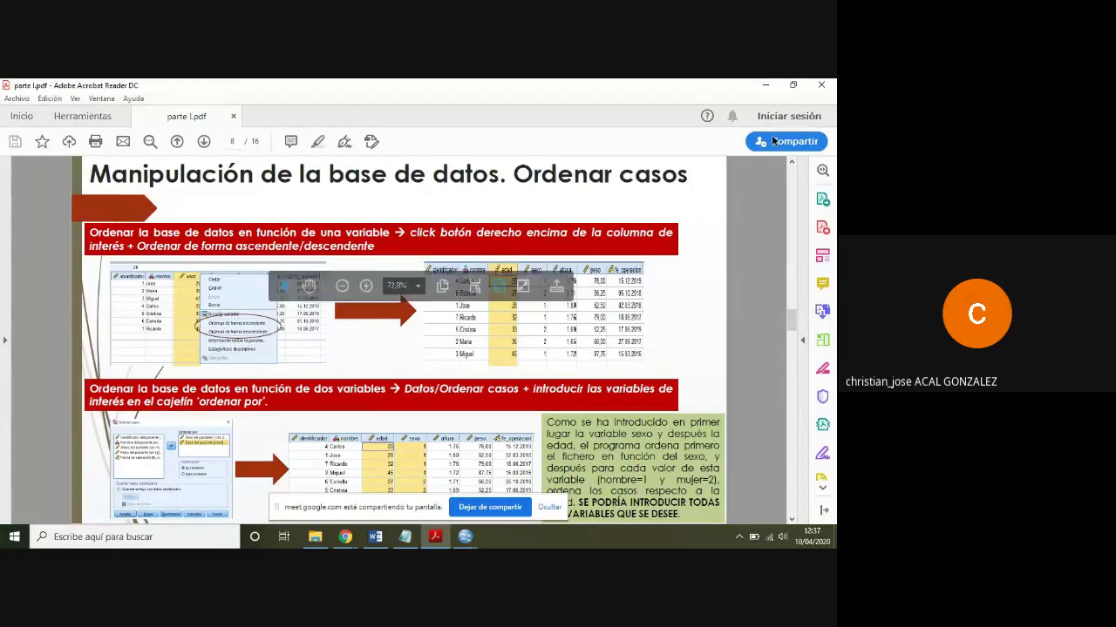
# Switch back to SPSS and sort the cases by identificador in ascending order.
pyautogui.click(766, 85)
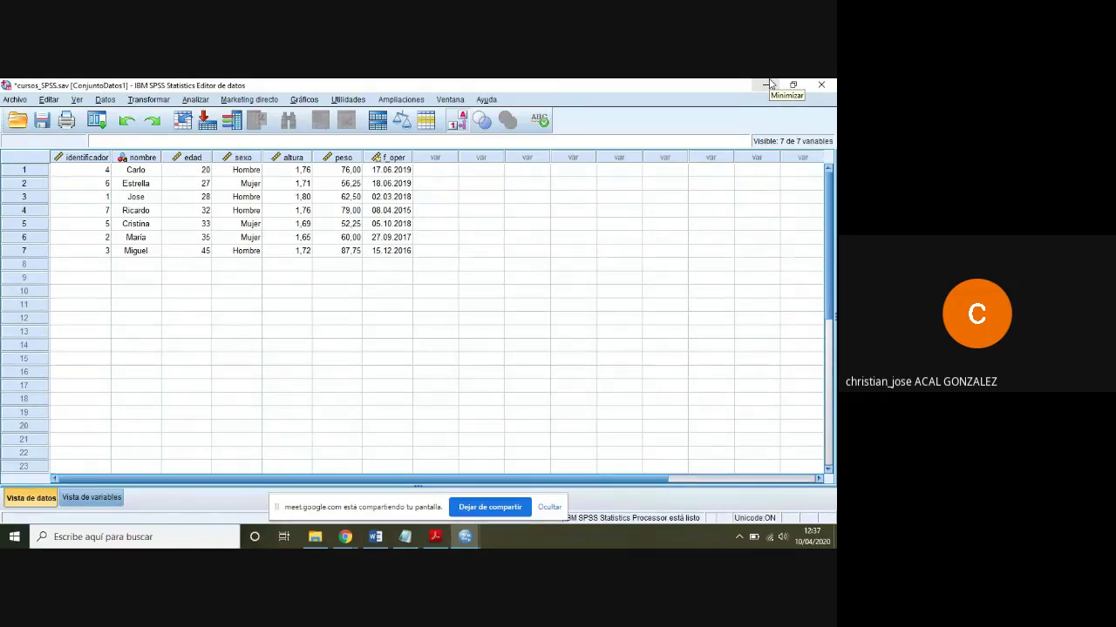
pyautogui.rightClick(87, 159)
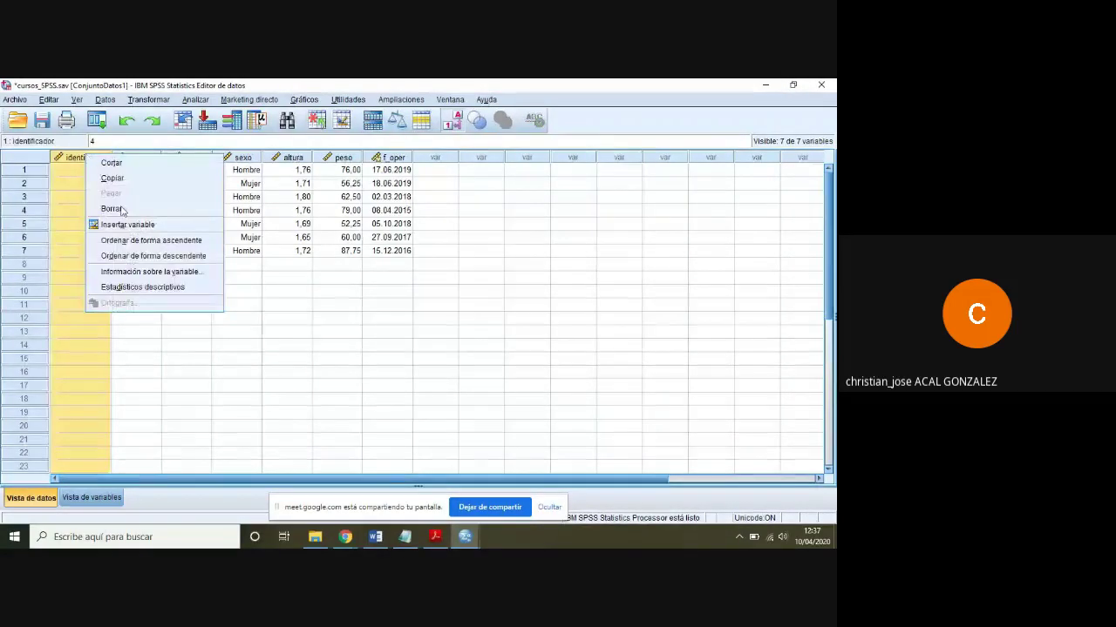
pyautogui.click(132, 239)
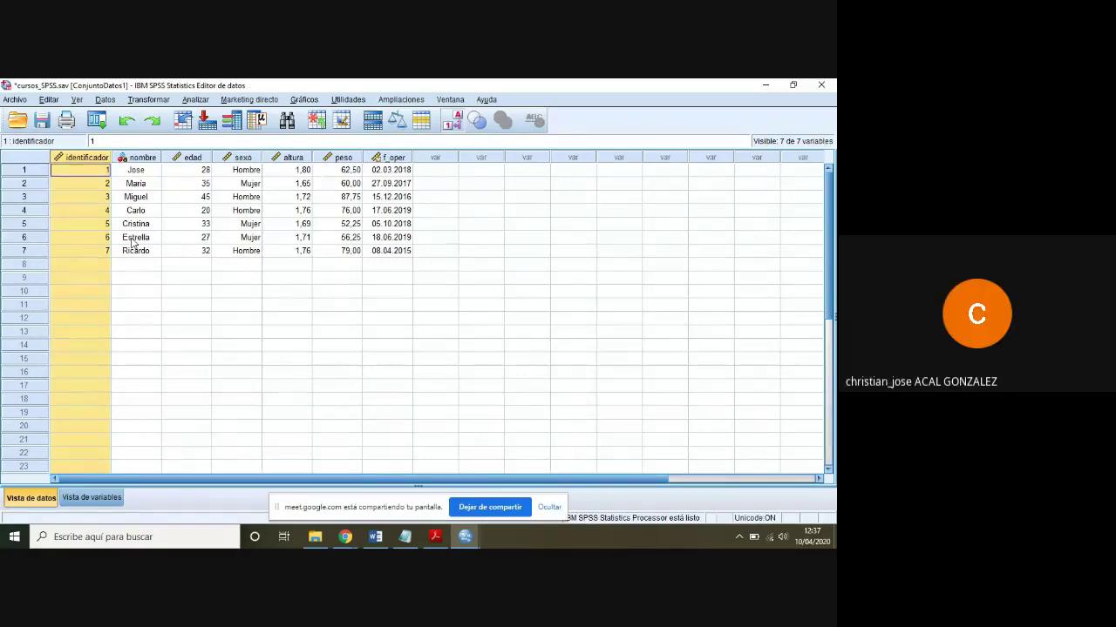
# Check the Google Meet session in Chrome and return to the SPSS data editor.
pyautogui.click(346, 537)
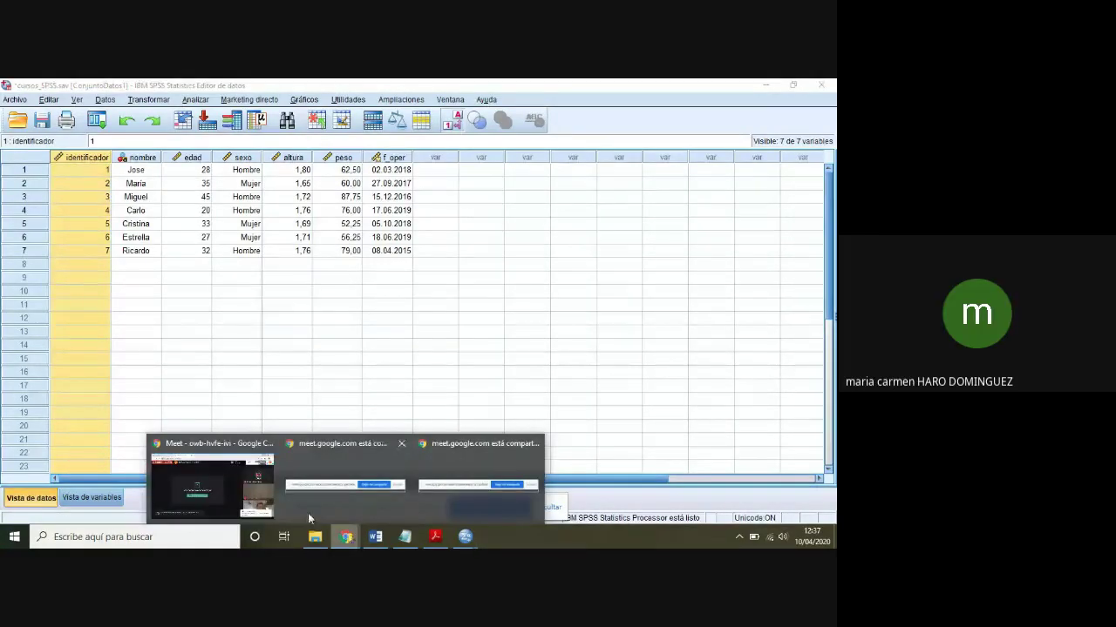
pyautogui.click(266, 495)
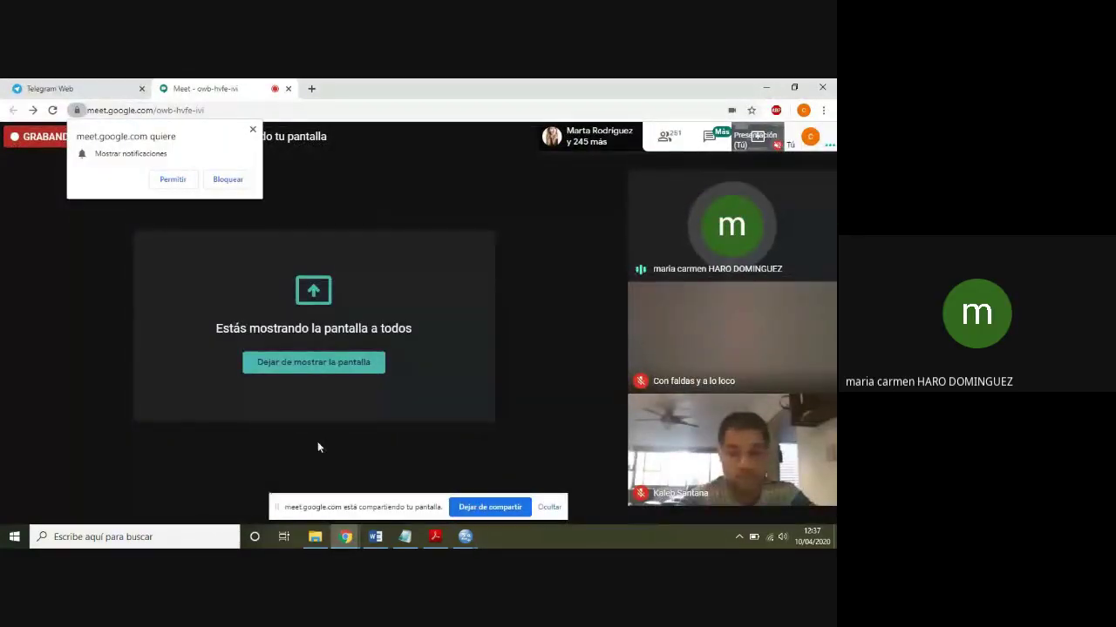
pyautogui.click(764, 85)
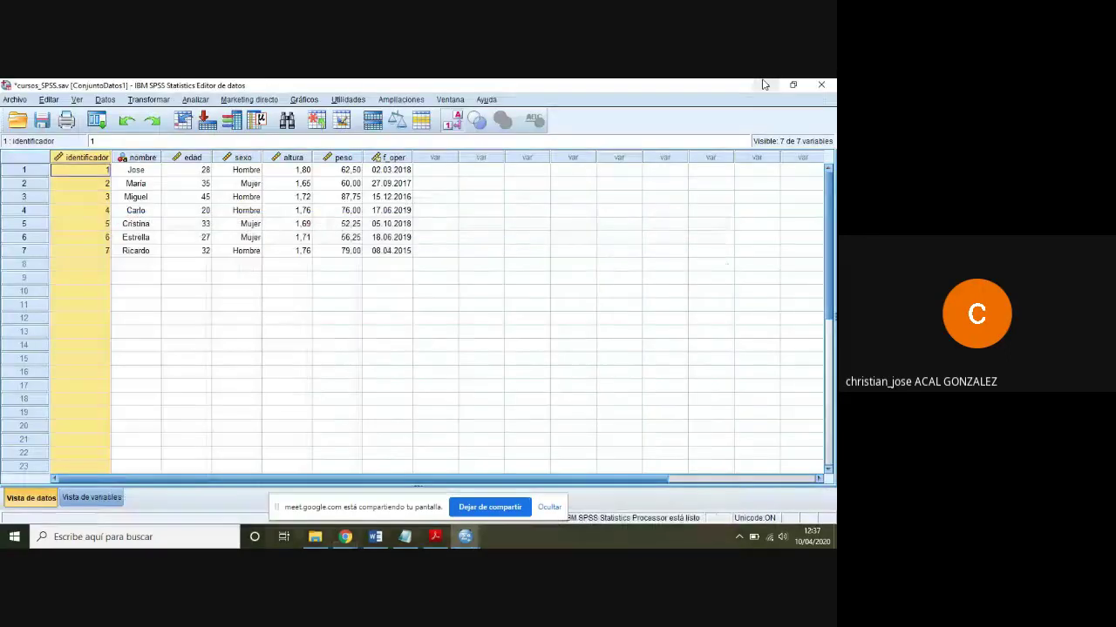
# Reopen the case sorting settings and remove both sexo and edad from the sort criteria.
pyautogui.click(102, 126)
pyautogui.click(118, 143)
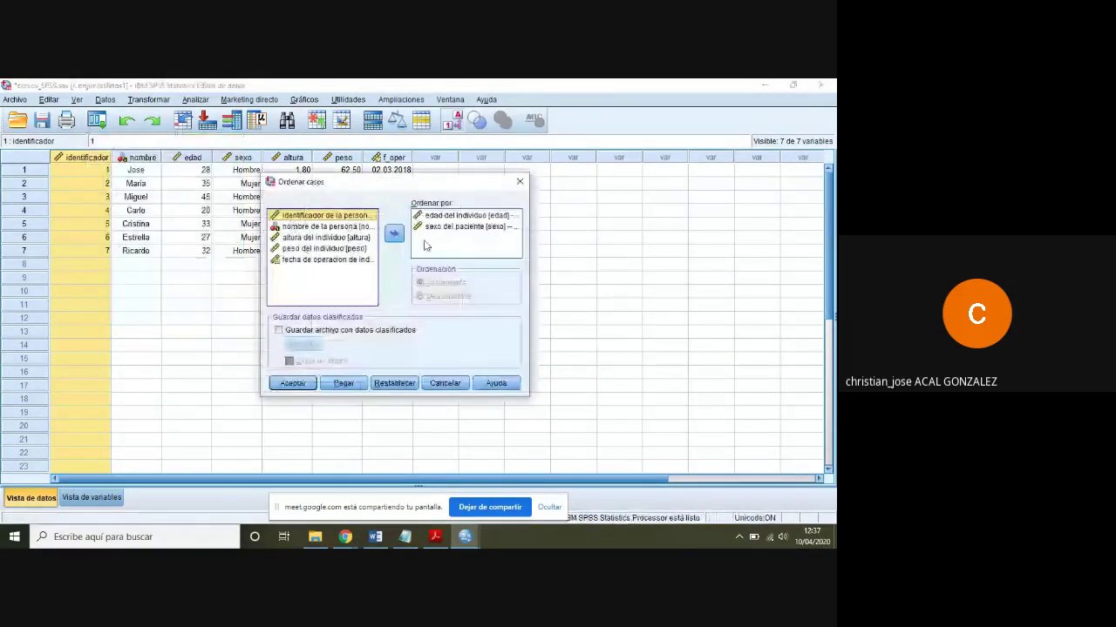
pyautogui.click(424, 229)
pyautogui.click(394, 233)
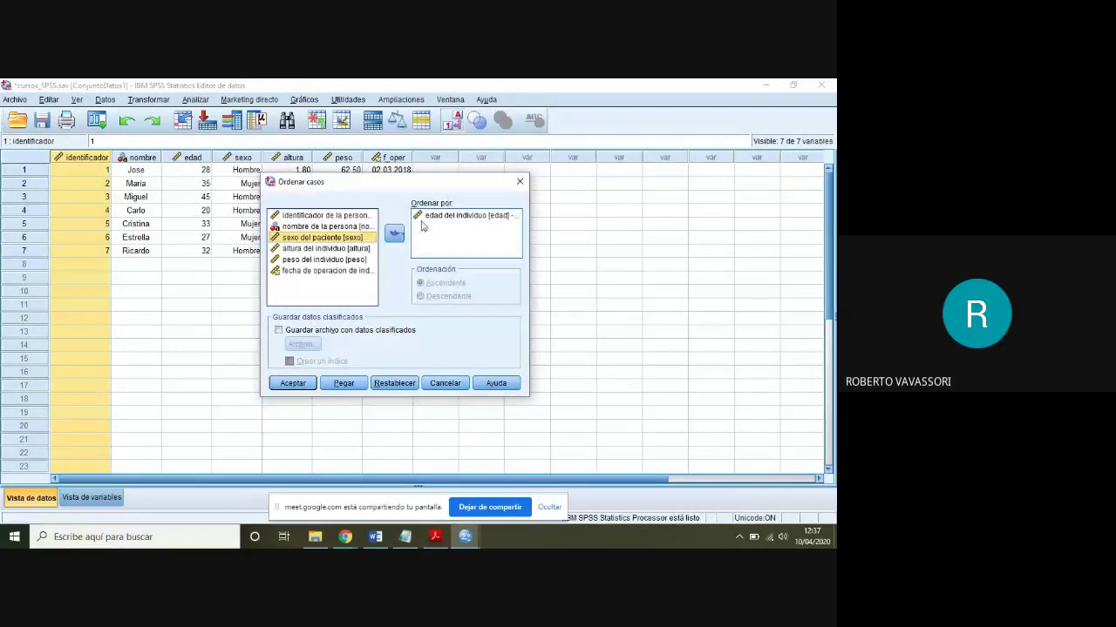
pyautogui.click(436, 215)
pyautogui.click(395, 232)
# Sort the cases in ascending order by sexo first and edad second, and return to the data editor.
pyautogui.click(356, 249)
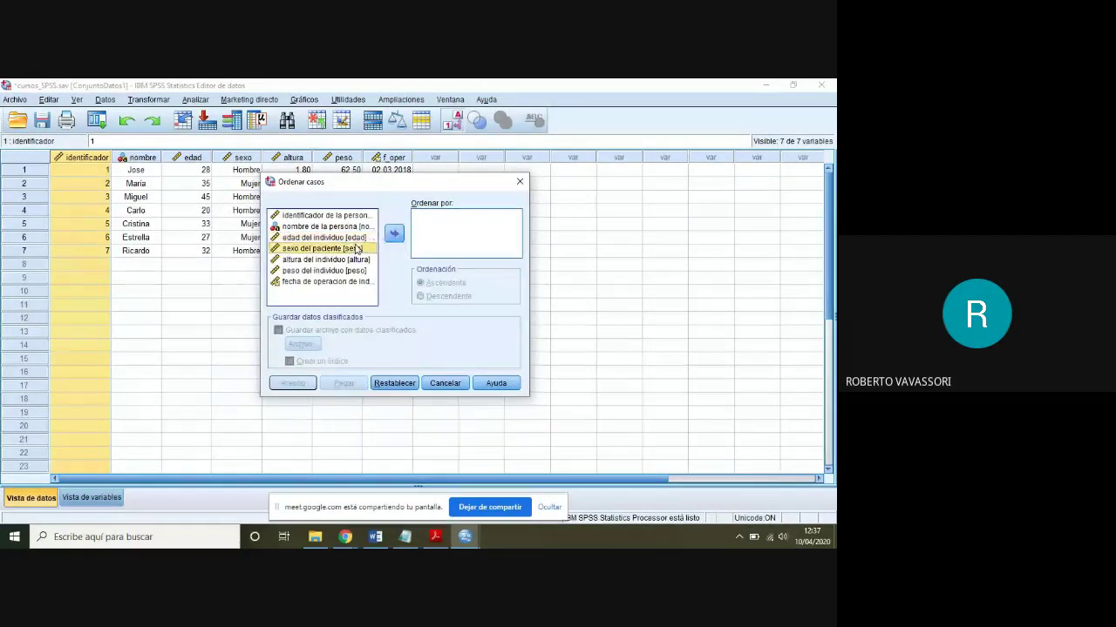
pyautogui.doubleClick(356, 249)
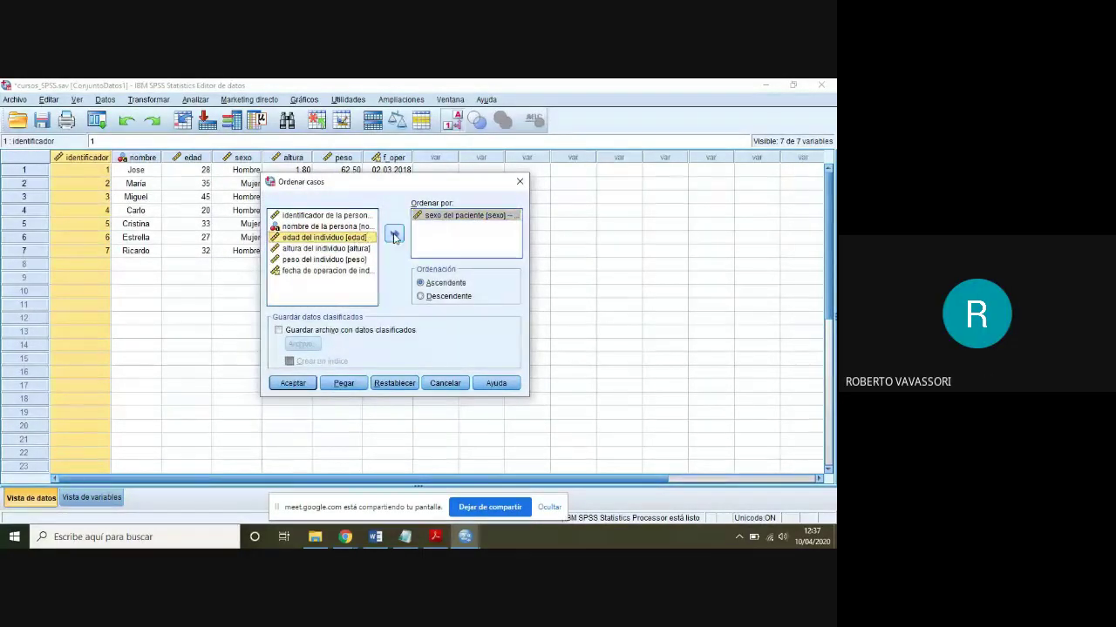
pyautogui.doubleClick(355, 238)
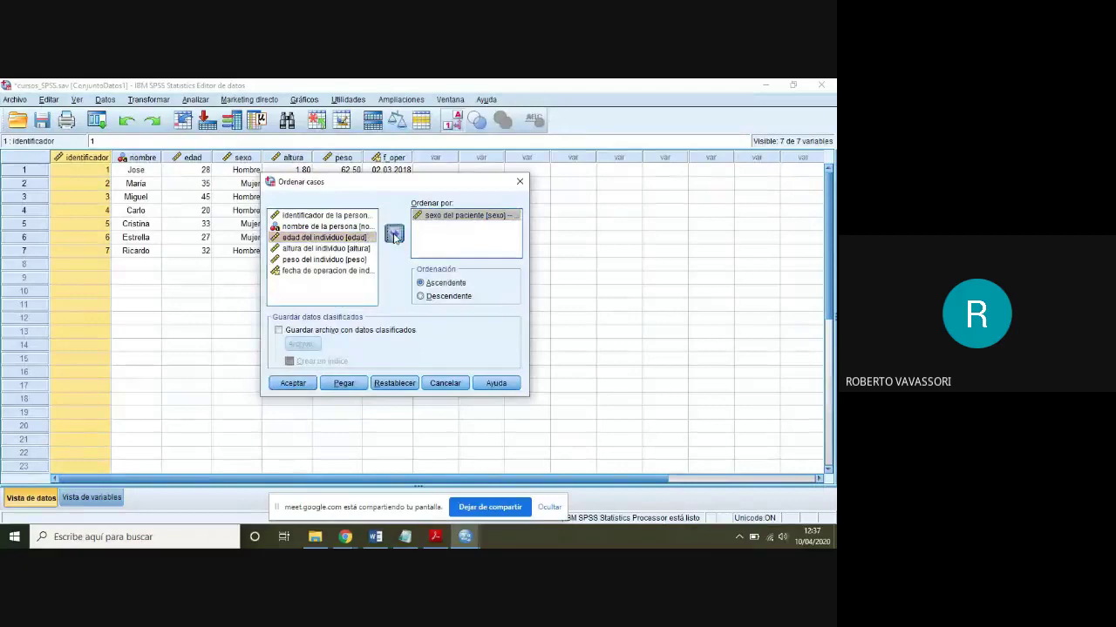
pyautogui.click(290, 386)
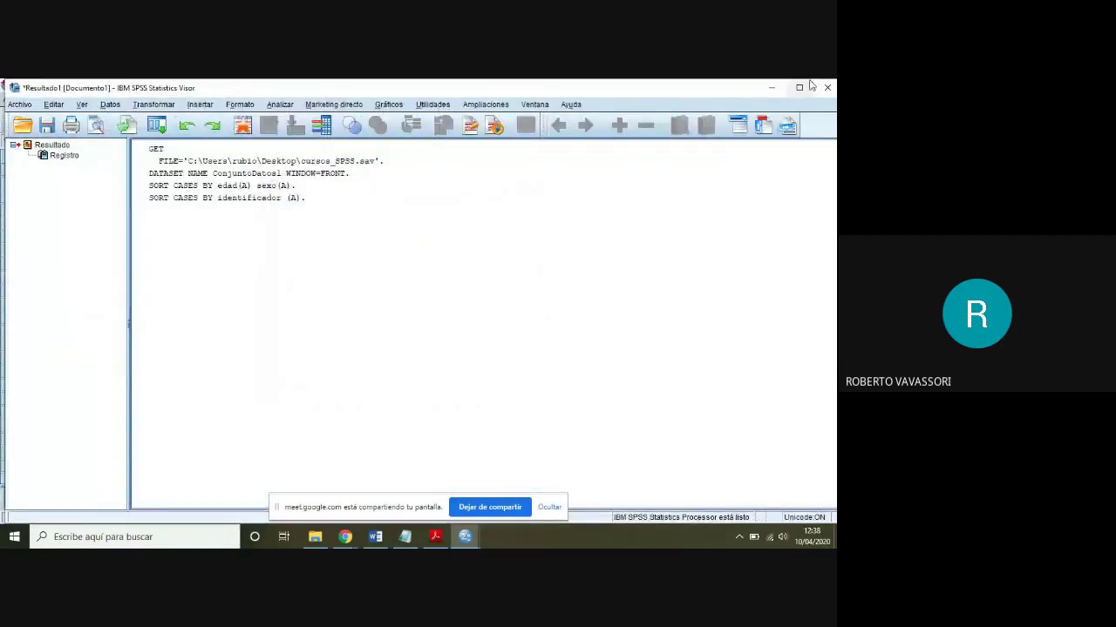
pyautogui.click(772, 87)
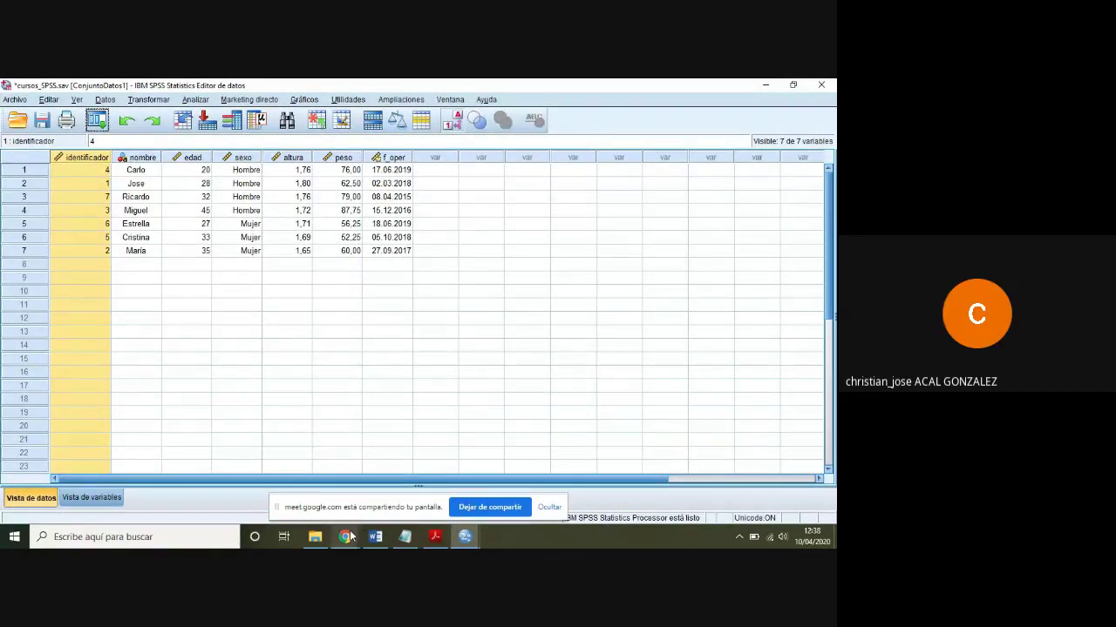
pyautogui.moveTo(349, 537)
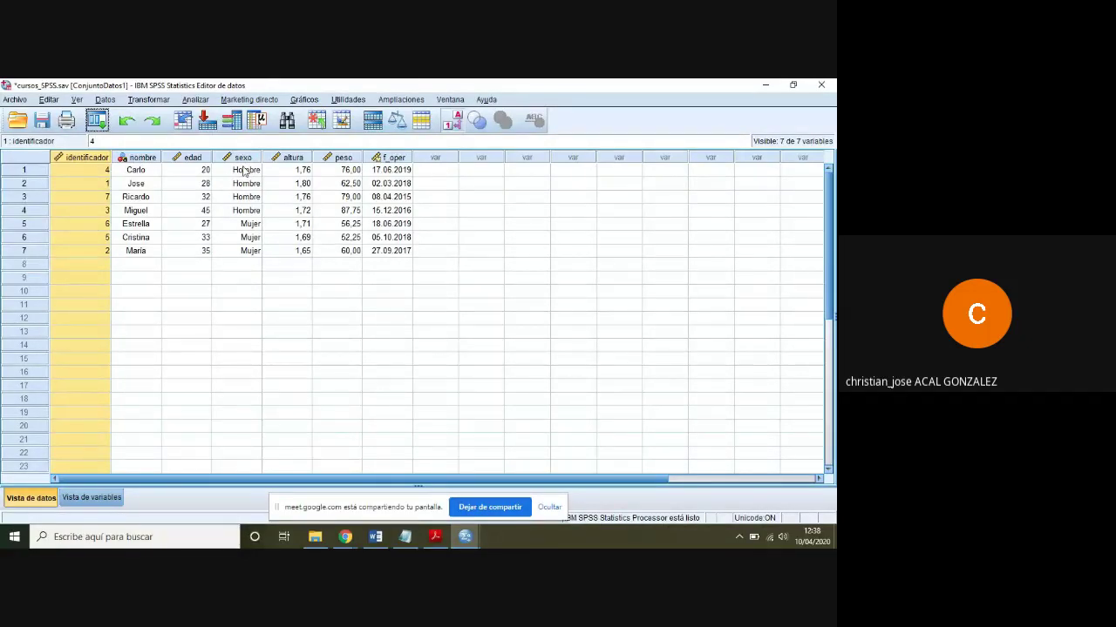
# Review the current sort criteria in the case sorting settings and close them.
pyautogui.click(96, 119)
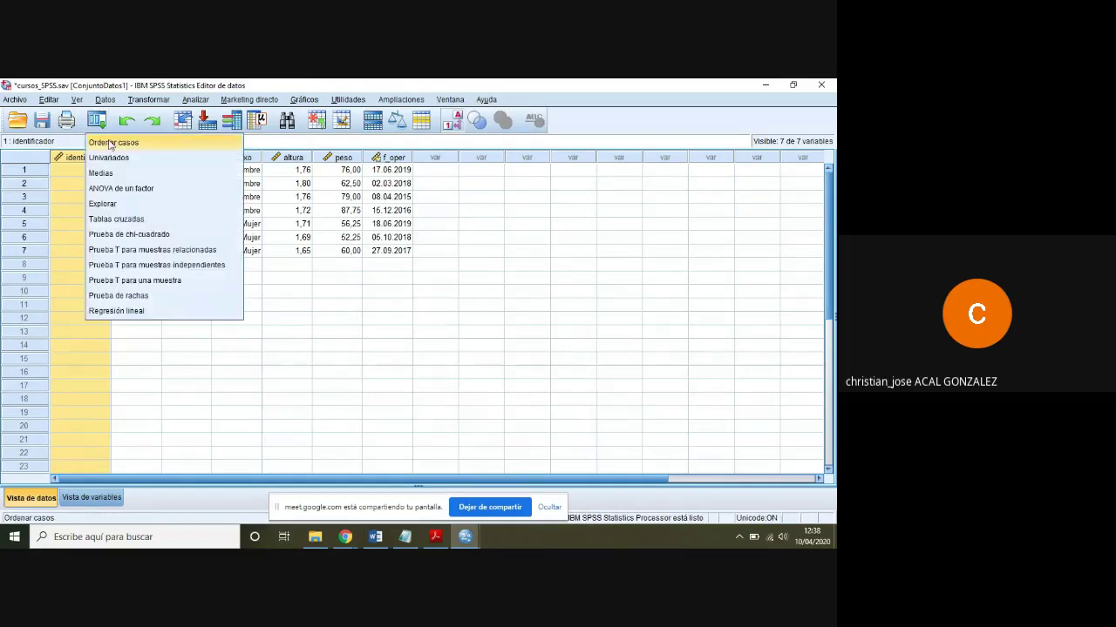
pyautogui.click(111, 144)
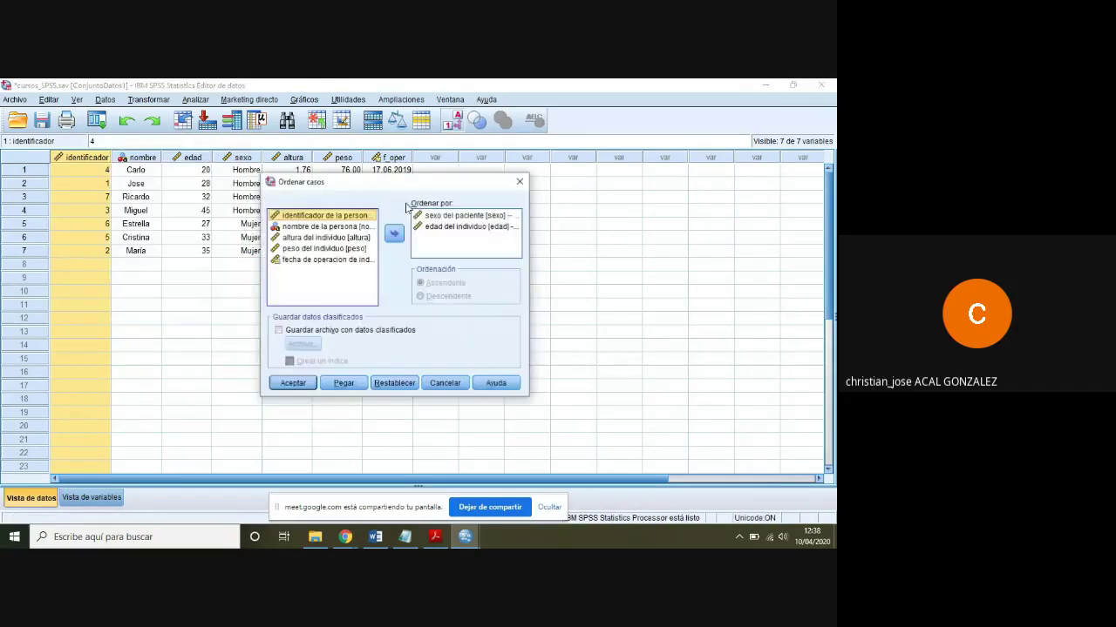
pyautogui.click(522, 183)
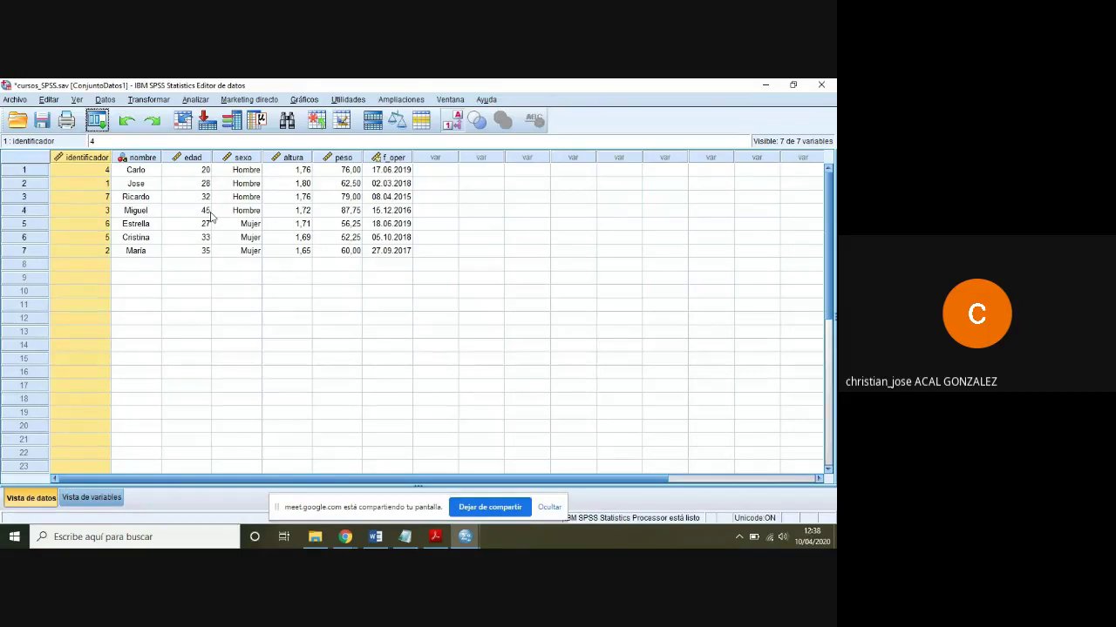
# Reorder the sort criteria to edad first and sexo second, sort the cases ascending, and return to the data editor.
pyautogui.click(105, 100)
pyautogui.click(118, 143)
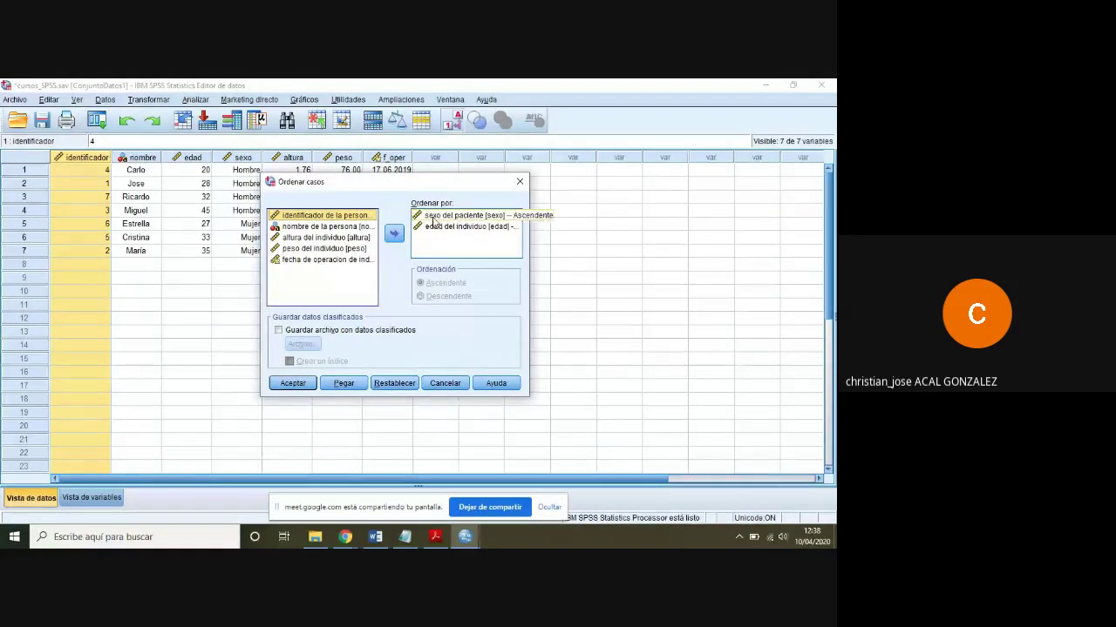
pyautogui.click(394, 233)
pyautogui.doubleClick(427, 238)
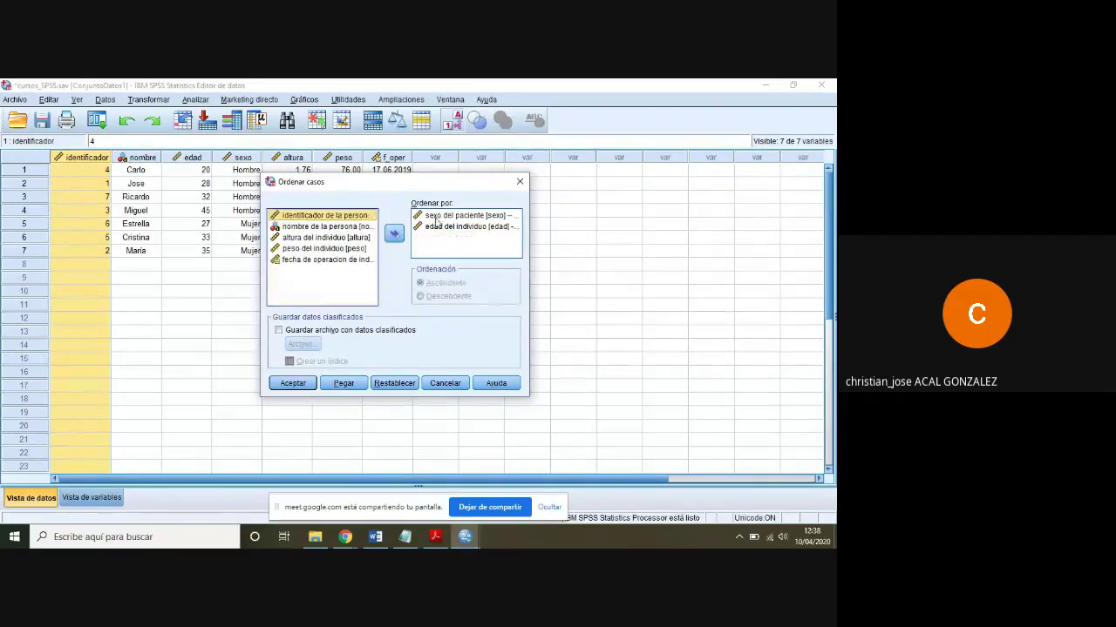
pyautogui.click(449, 215)
pyautogui.click(394, 234)
pyautogui.click(396, 236)
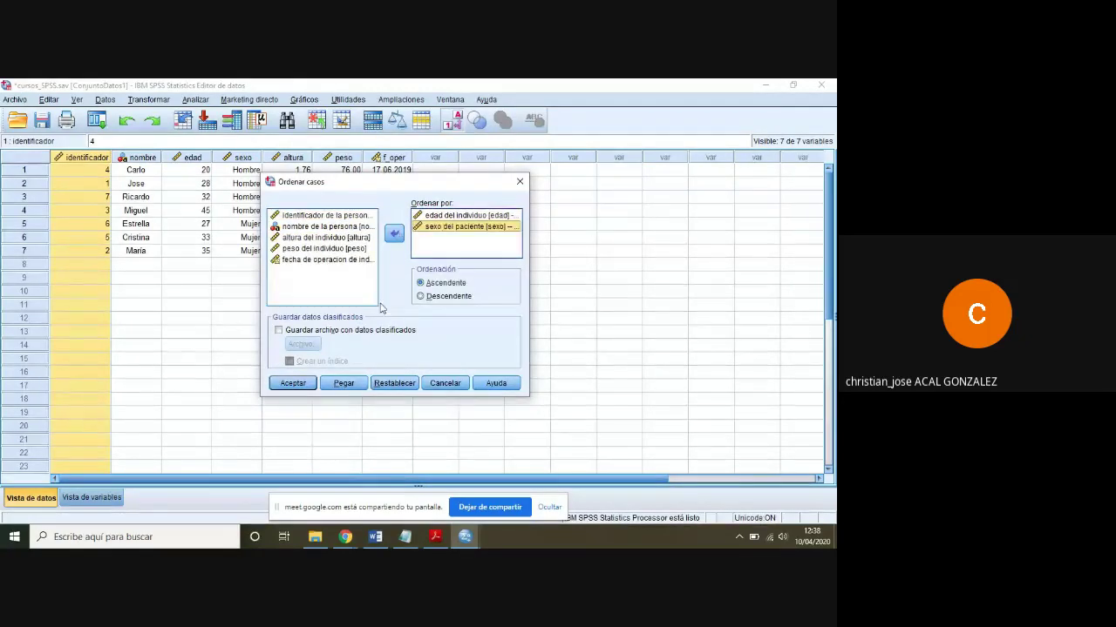
pyautogui.click(297, 383)
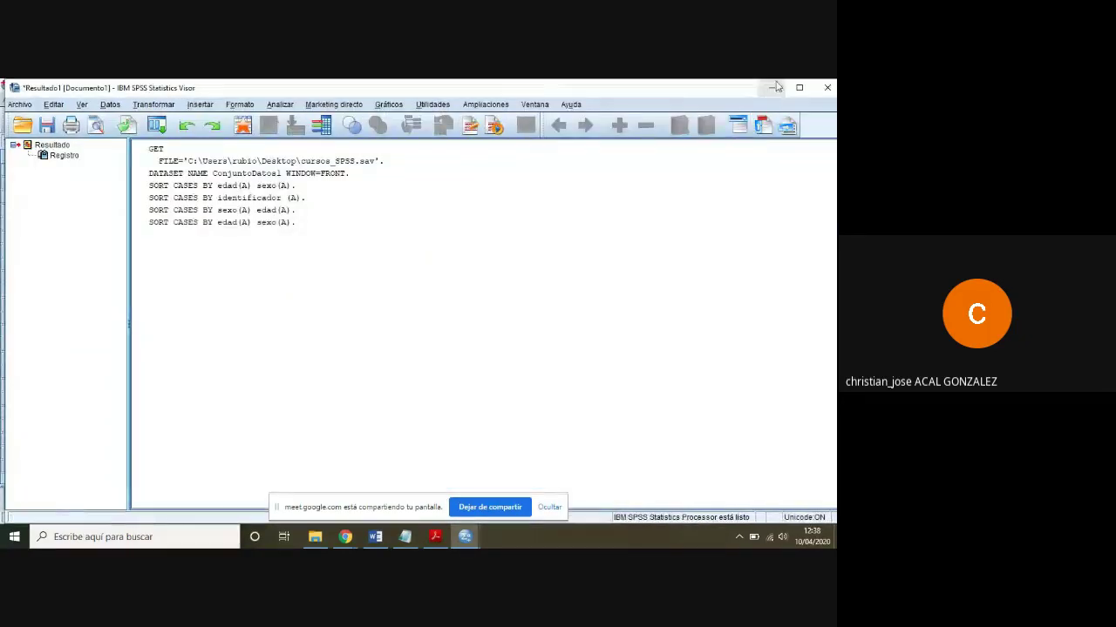
pyautogui.click(771, 88)
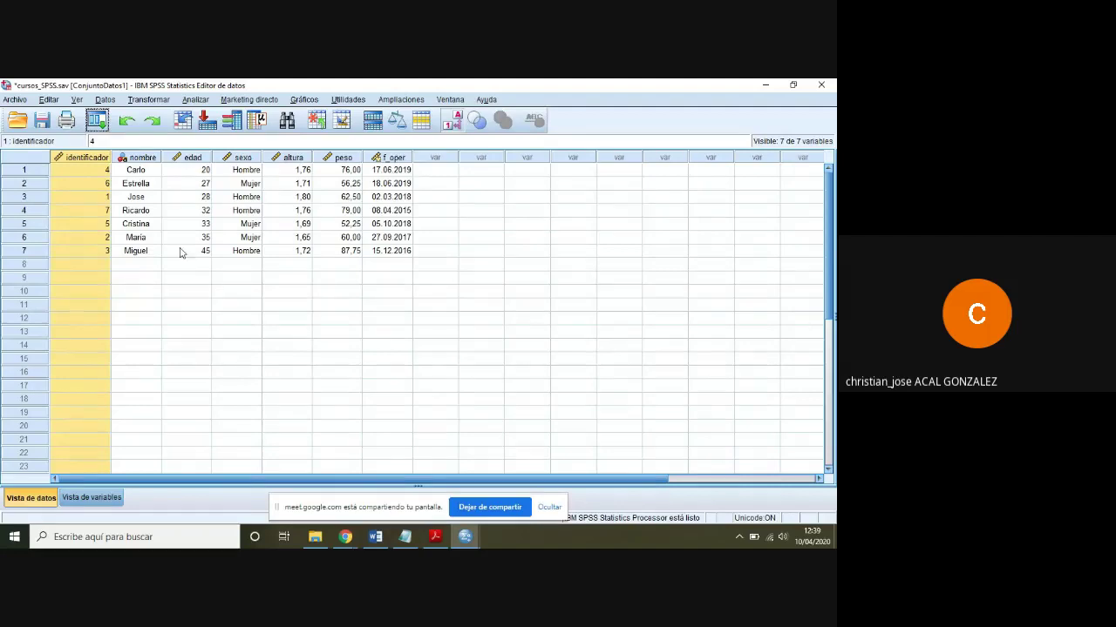
# Sort the cases in ascending order directly from the identificador column.
pyautogui.rightClick(97, 159)
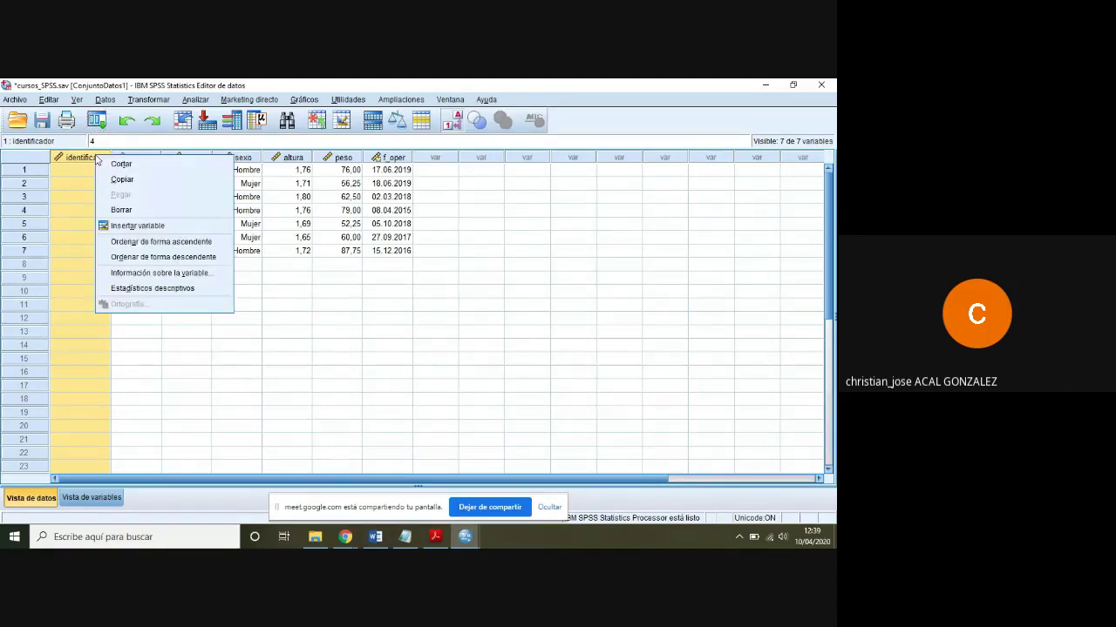
pyautogui.click(148, 241)
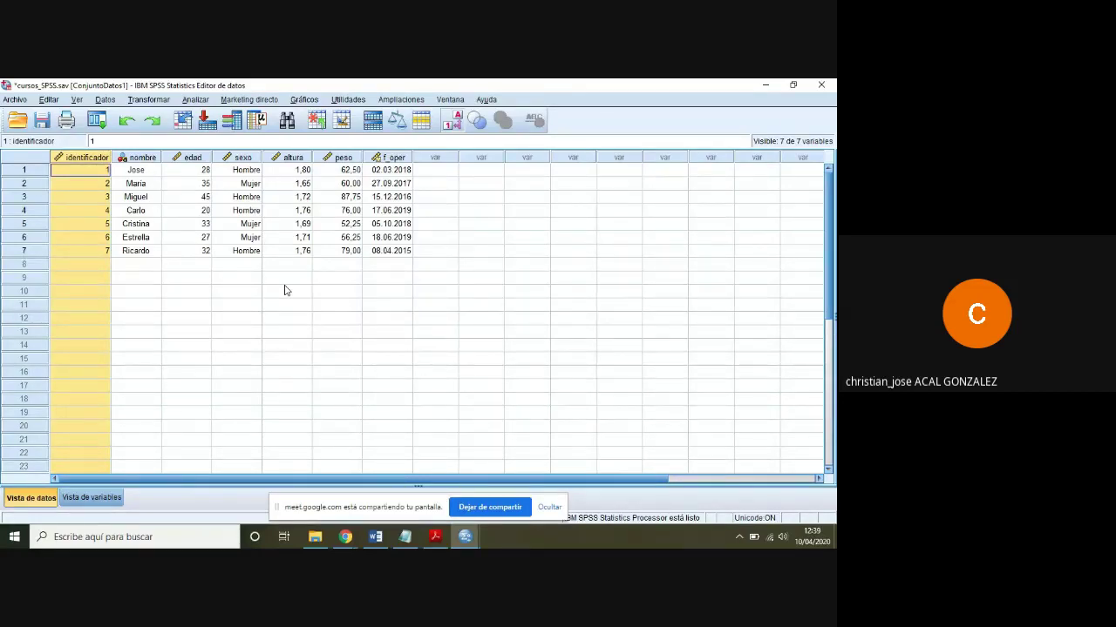
# Set the case selection to use cases that satisfy a condition, and open the condition editor.
pyautogui.click(111, 101)
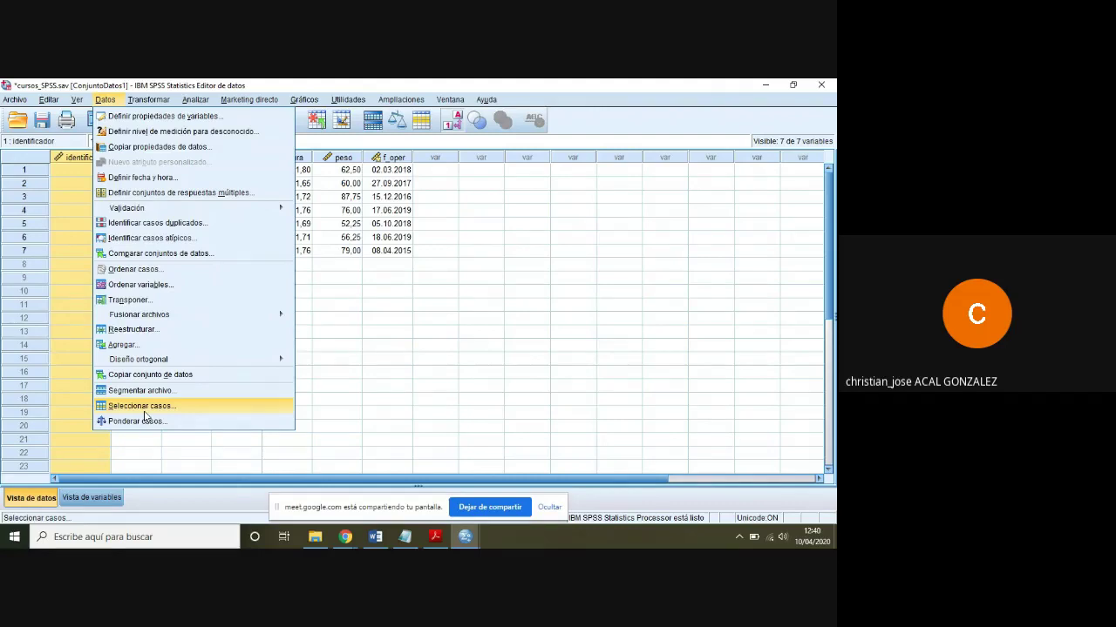
pyautogui.click(146, 408)
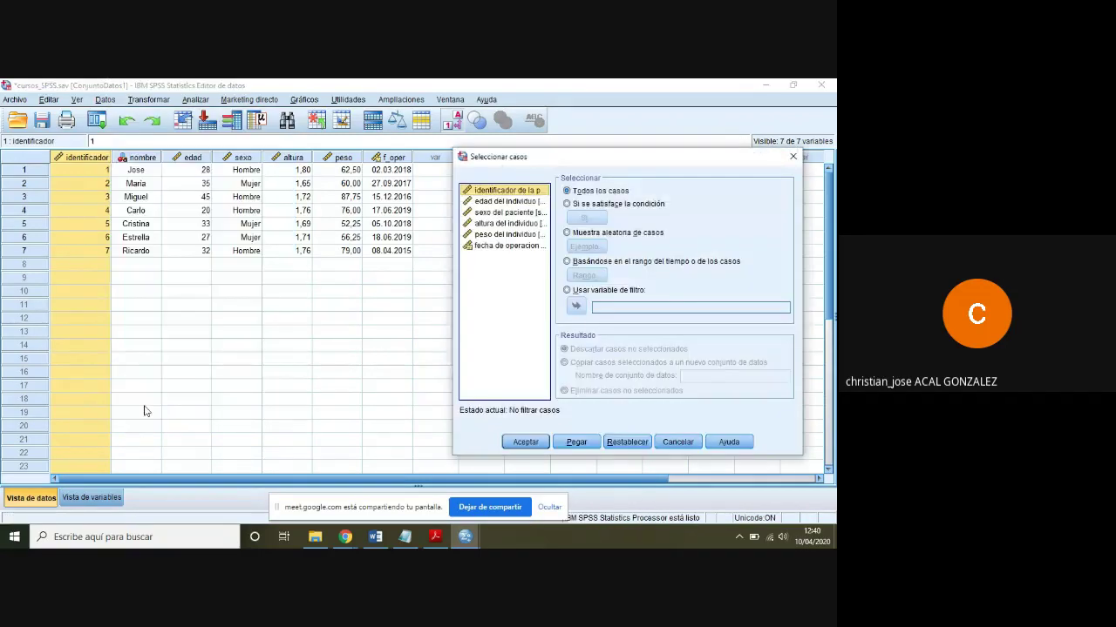
pyautogui.moveTo(601, 168); pyautogui.dragTo(502, 160)
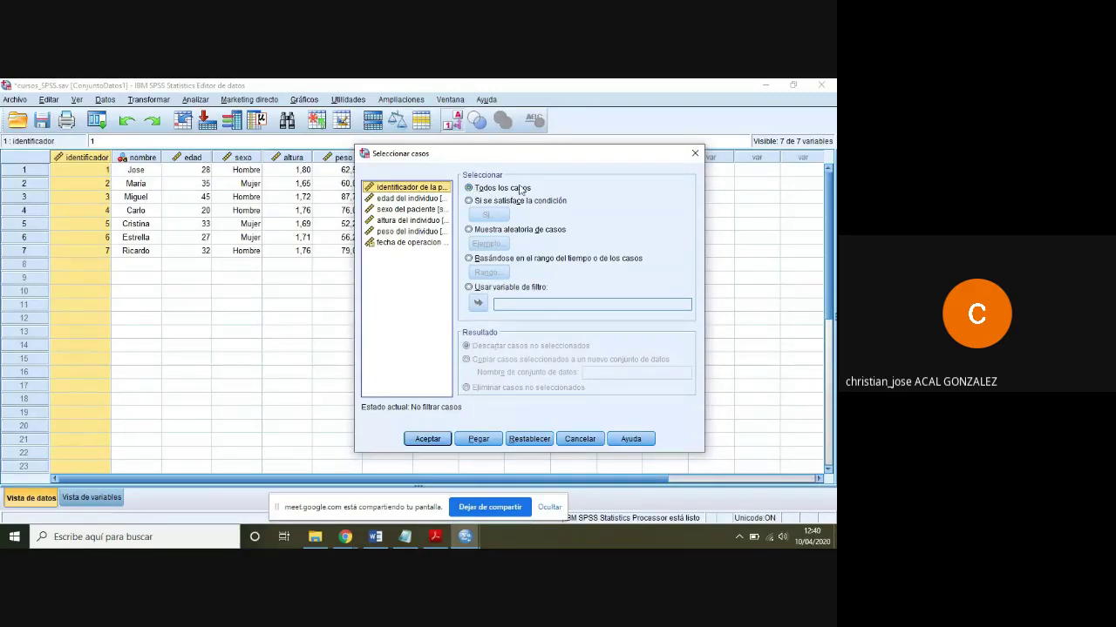
pyautogui.click(470, 202)
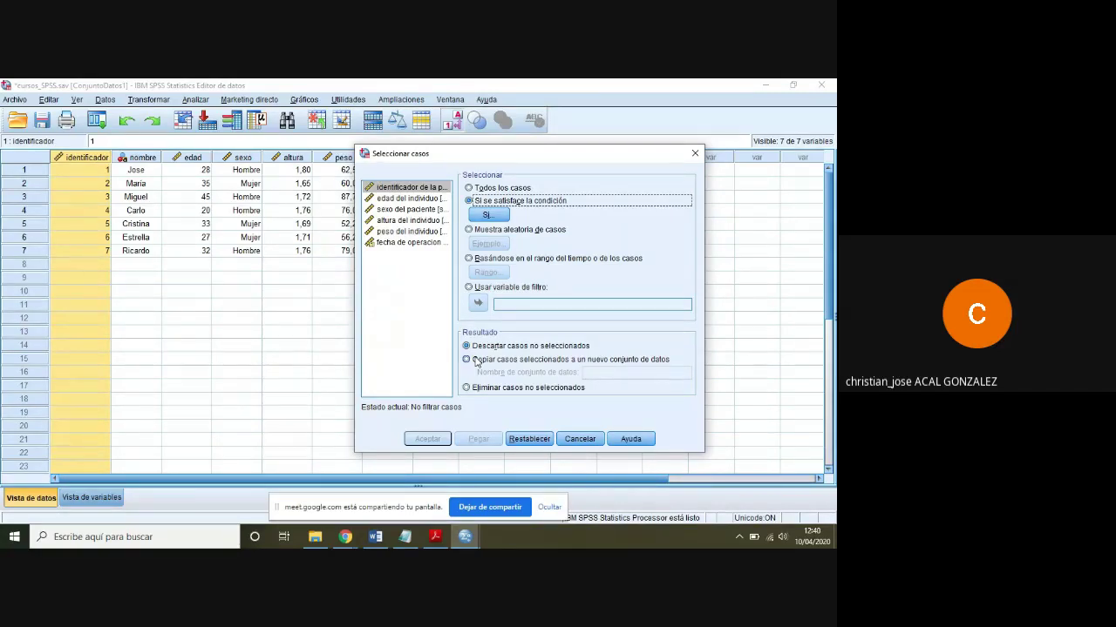
pyautogui.click(495, 216)
pyautogui.click(498, 218)
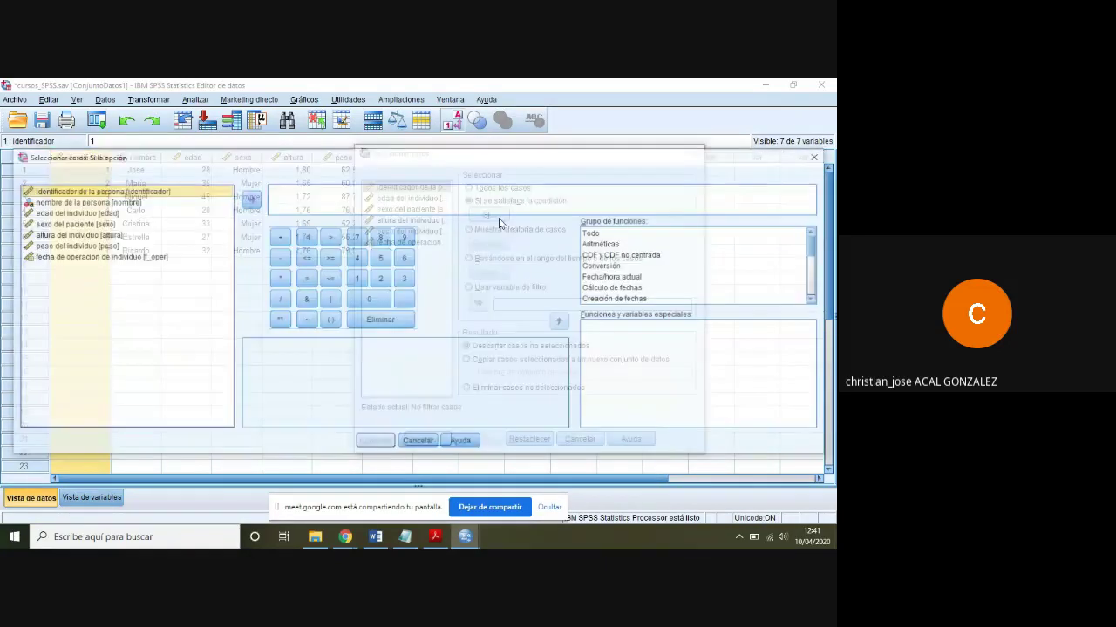
pyautogui.moveTo(523, 157); pyautogui.dragTo(512, 148)
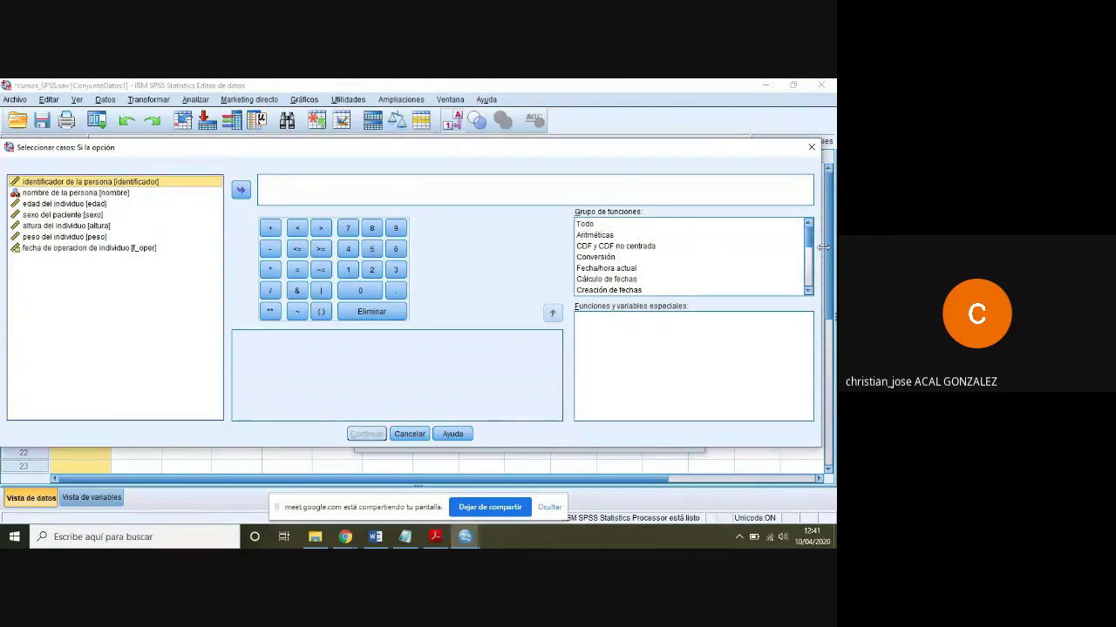
# Examine the available function groups, the arithmetic functions and the description of the Exp function.
pyautogui.moveTo(809, 242)
pyautogui.mouseDown()
pyautogui.moveTo(809, 272)
pyautogui.moveTo(806, 229)
pyautogui.mouseUp()
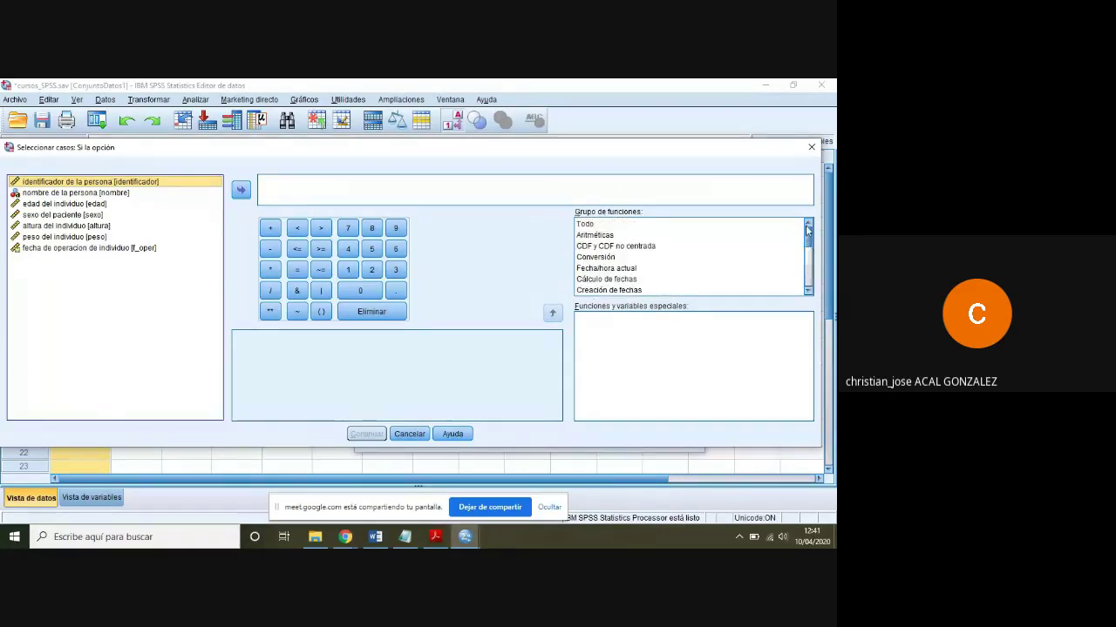
pyautogui.click(616, 237)
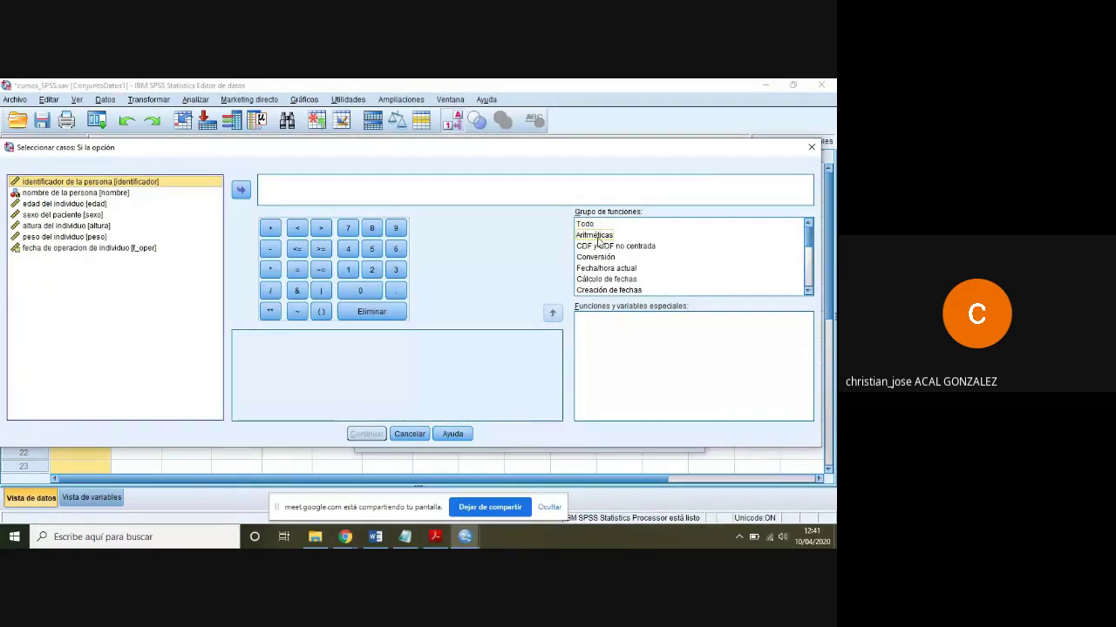
pyautogui.click(599, 236)
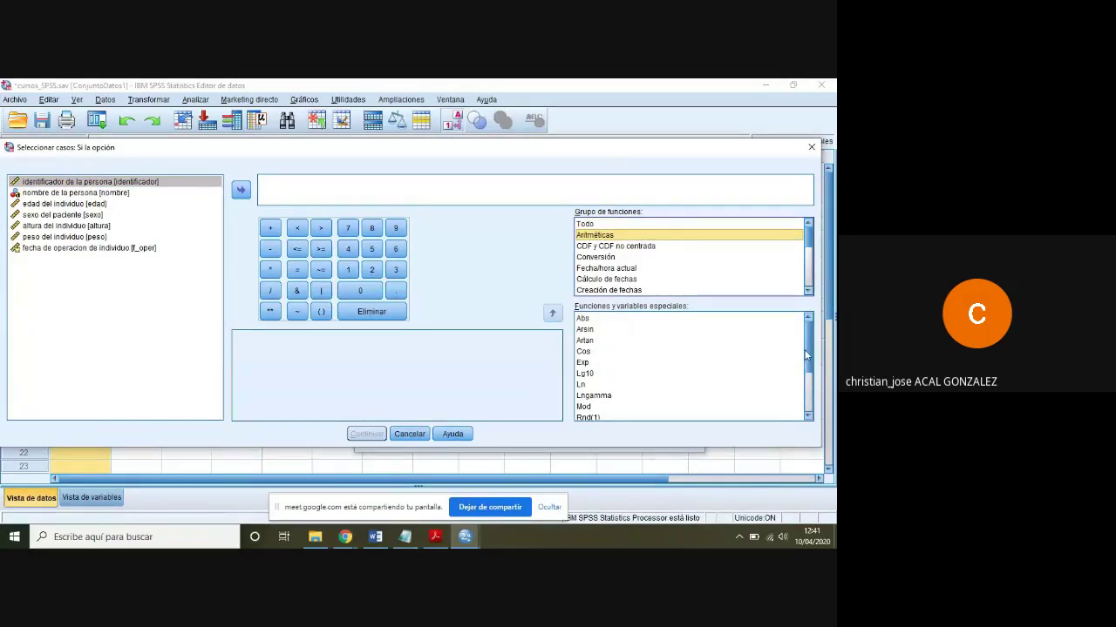
pyautogui.scroll(-1, 806, 371)
pyautogui.scroll(1, 806, 370)
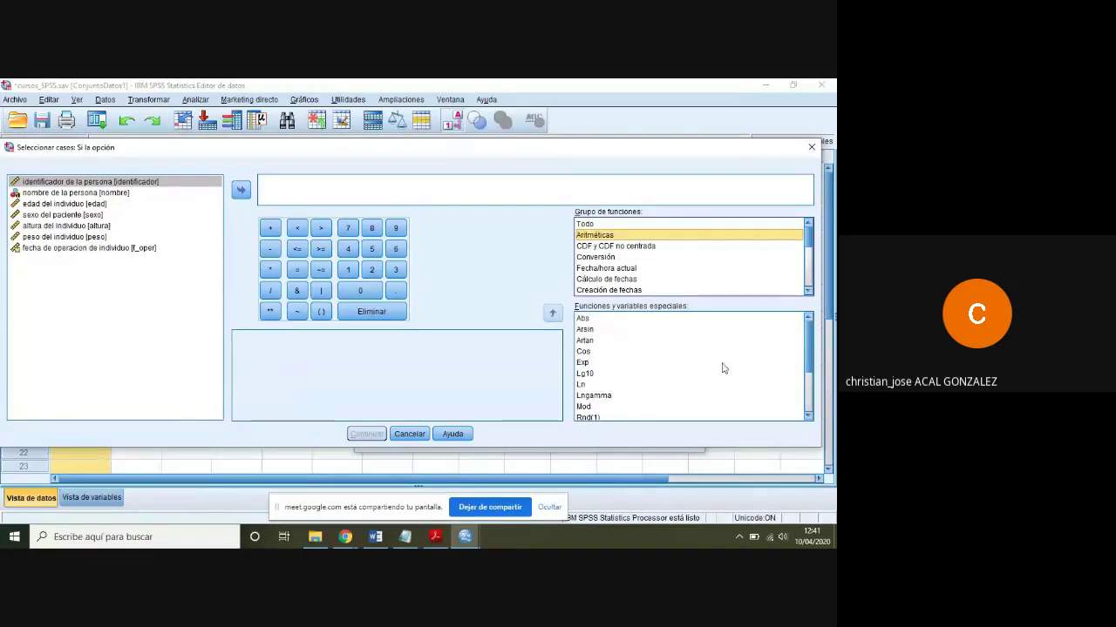
pyautogui.click(582, 362)
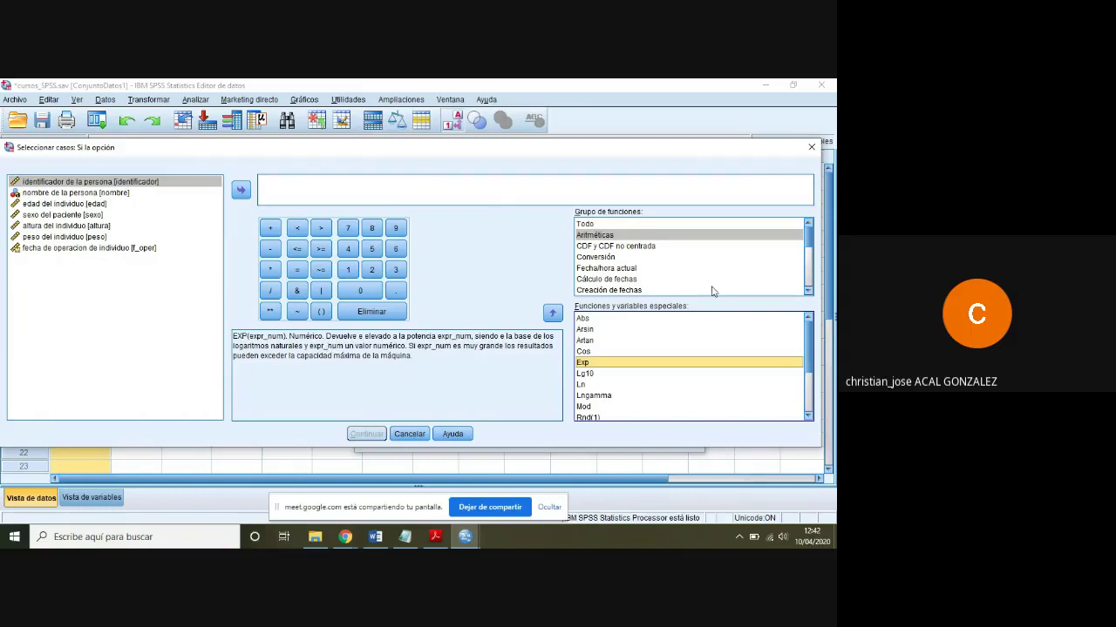
pyautogui.moveTo(810, 239); pyautogui.dragTo(794, 296)
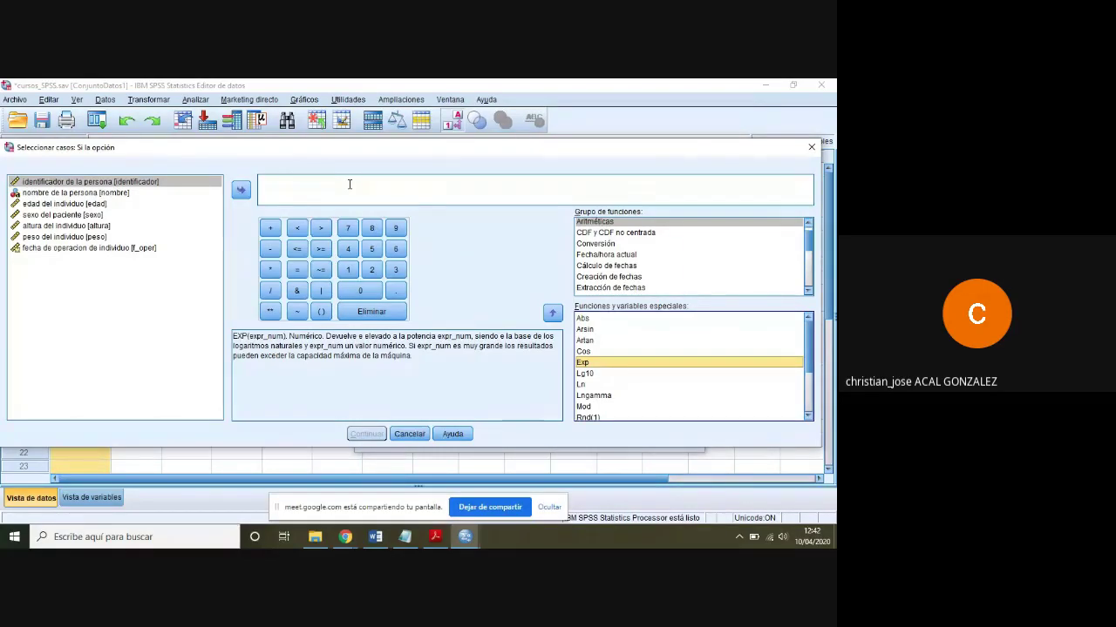
# Filter the cases with the condition sexo=2, discarding unselected cases, and return to the data editor.
pyautogui.click(83, 215)
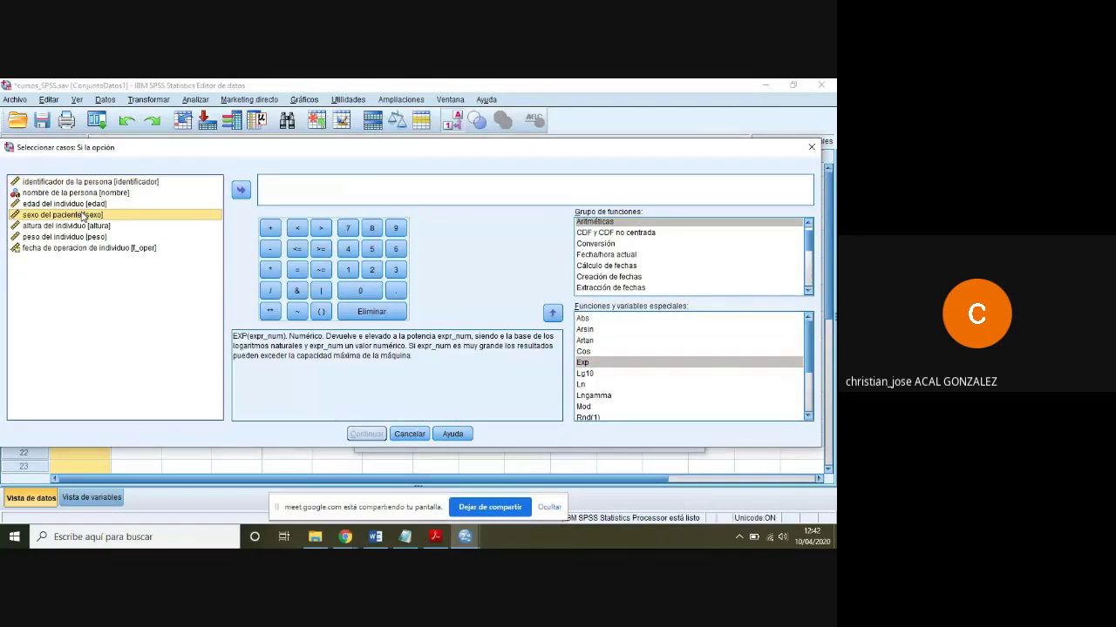
pyautogui.click(239, 192)
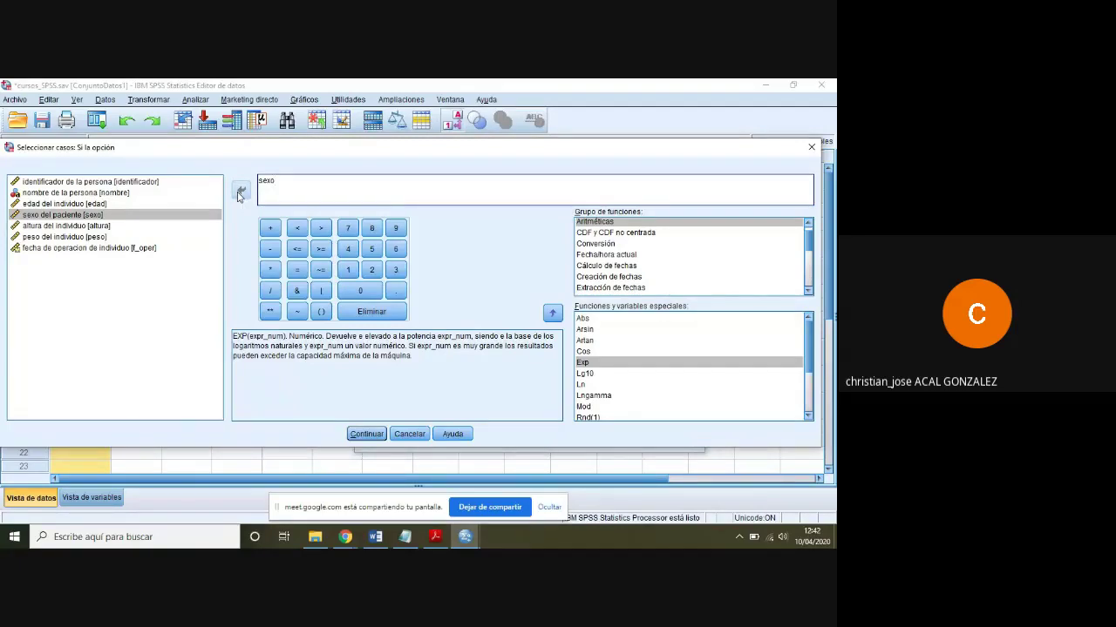
pyautogui.write('=2')
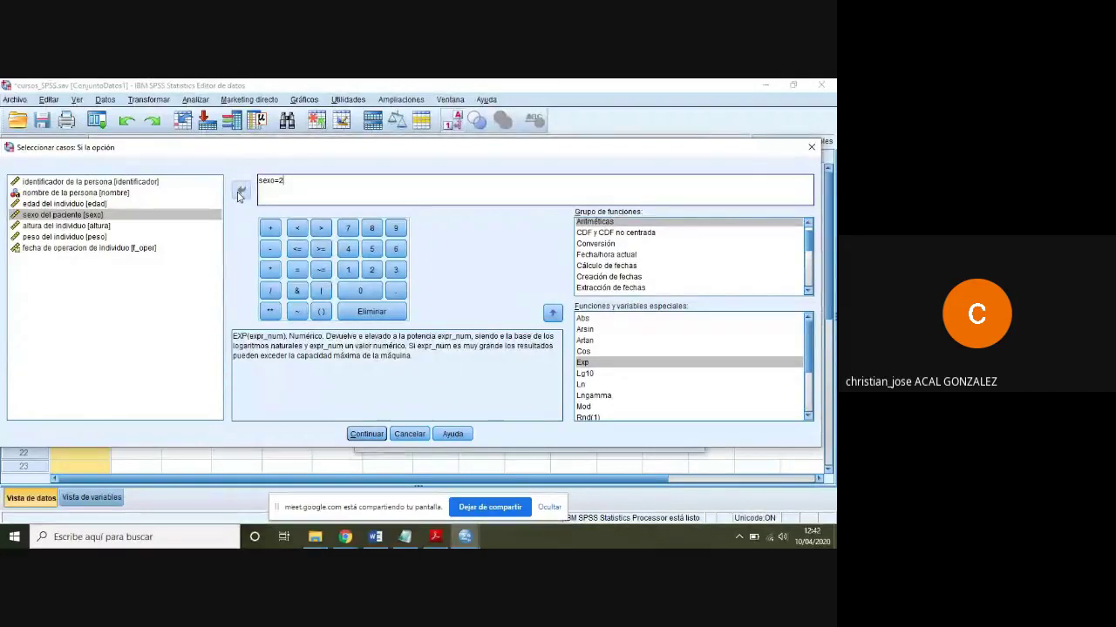
pyautogui.click(366, 429)
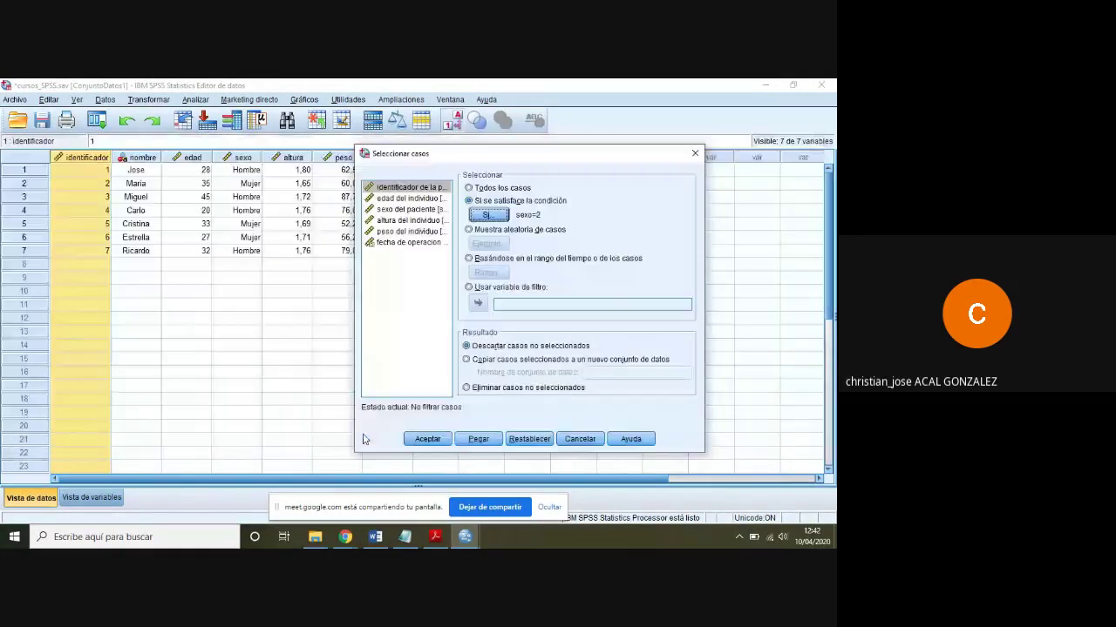
pyautogui.click(426, 440)
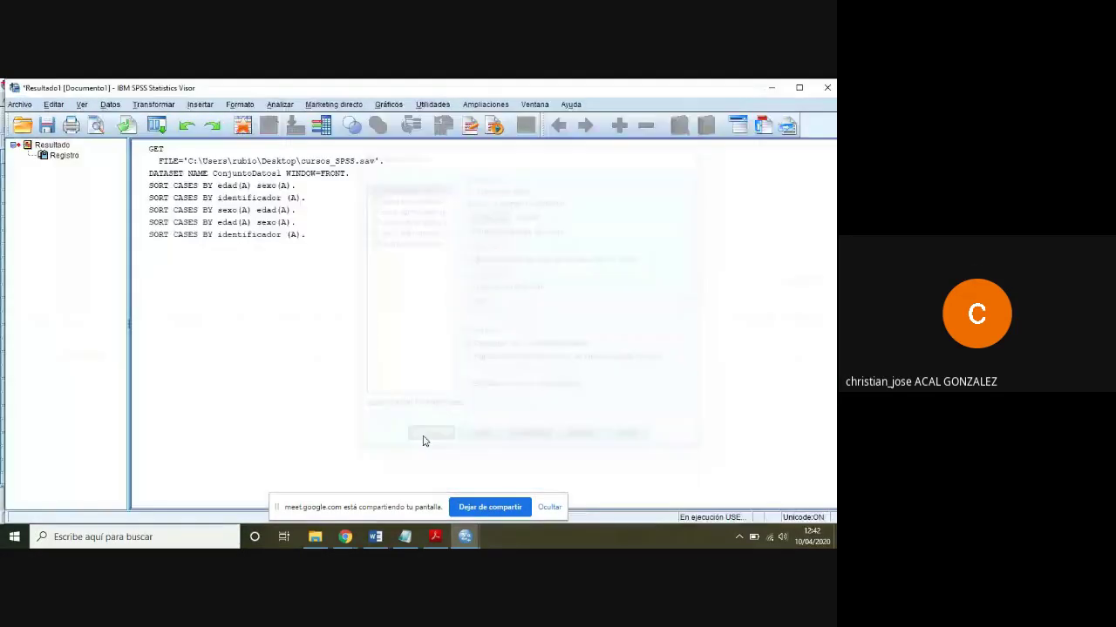
pyautogui.click(769, 85)
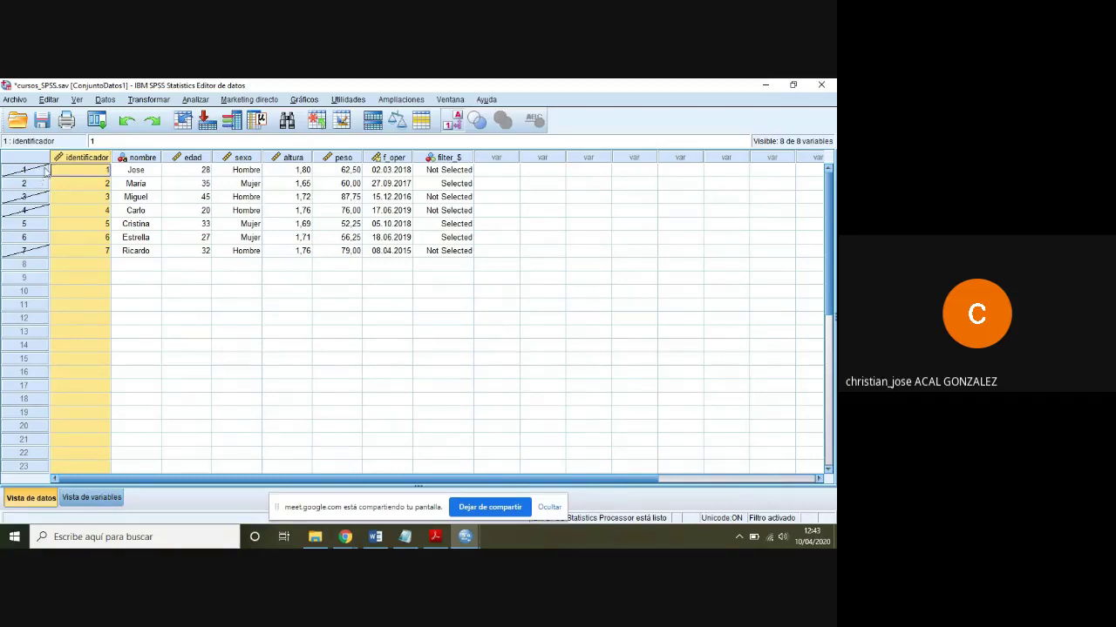
# Reopen the case selection condition, enclose sexo=2 in parentheses and append & with an empty pair of parentheses.
pyautogui.click(97, 125)
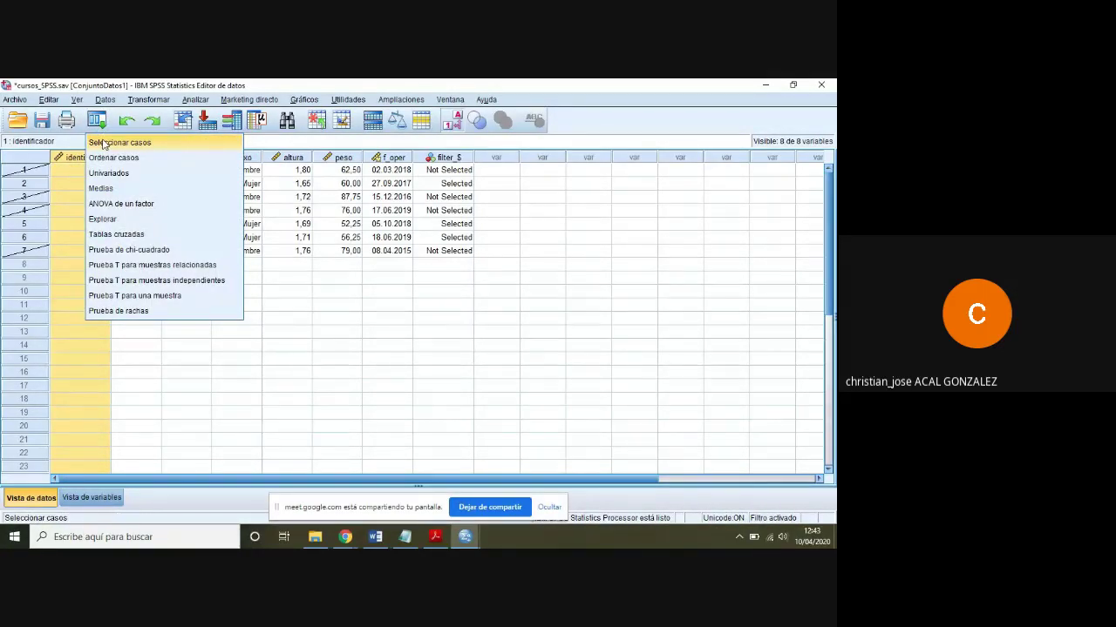
pyautogui.click(103, 144)
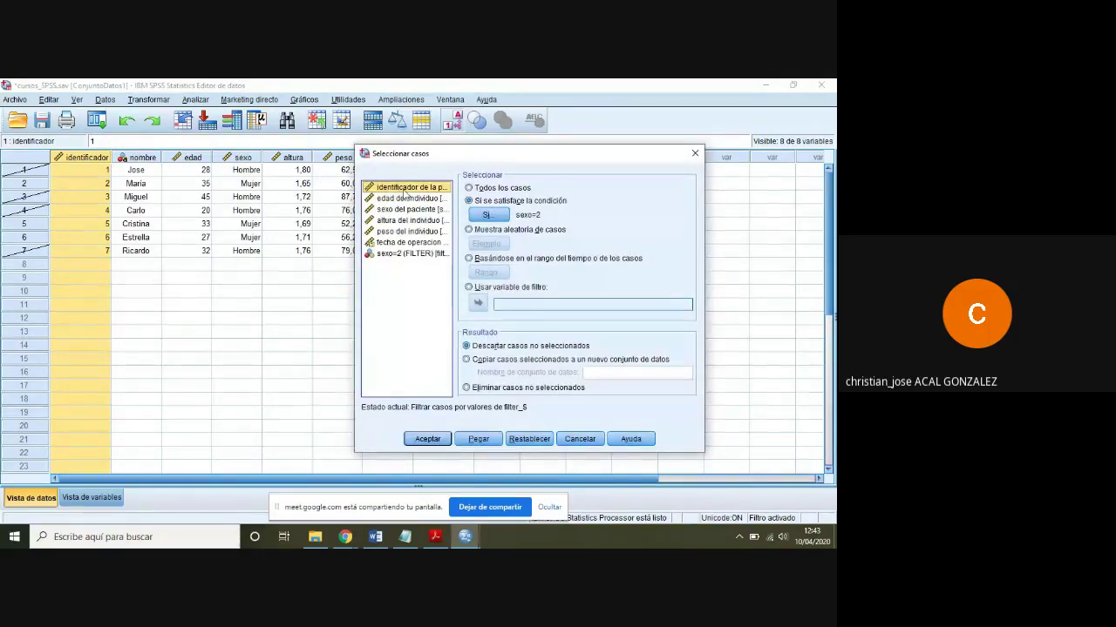
pyautogui.click(493, 215)
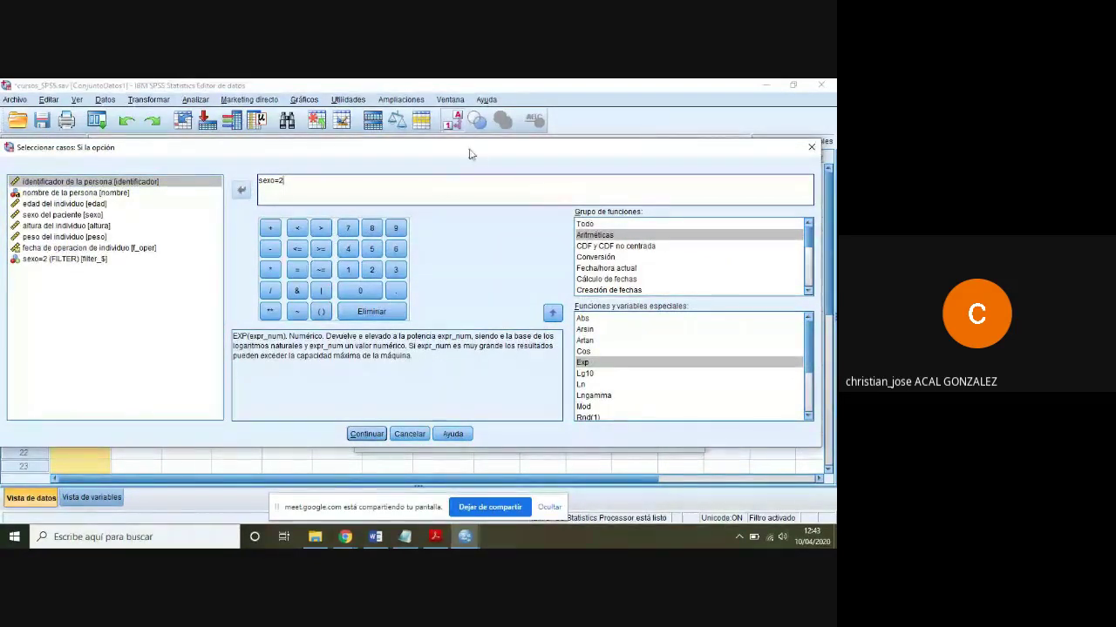
pyautogui.moveTo(467, 149); pyautogui.dragTo(480, 173)
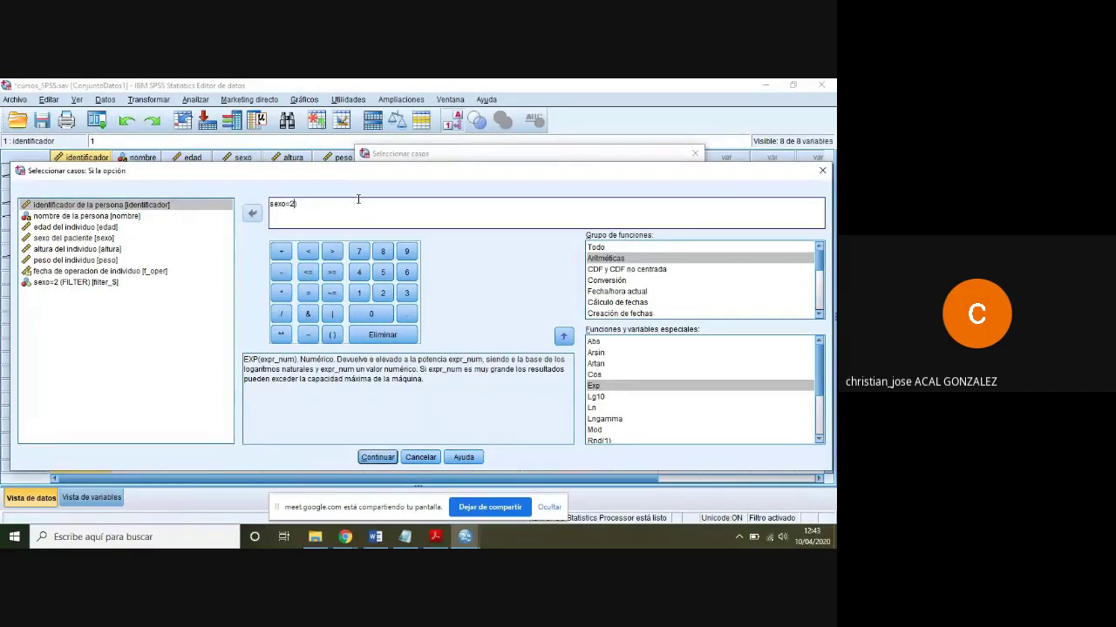
pyautogui.press('Home')
pyautogui.write('(')
pyautogui.click(308, 316)
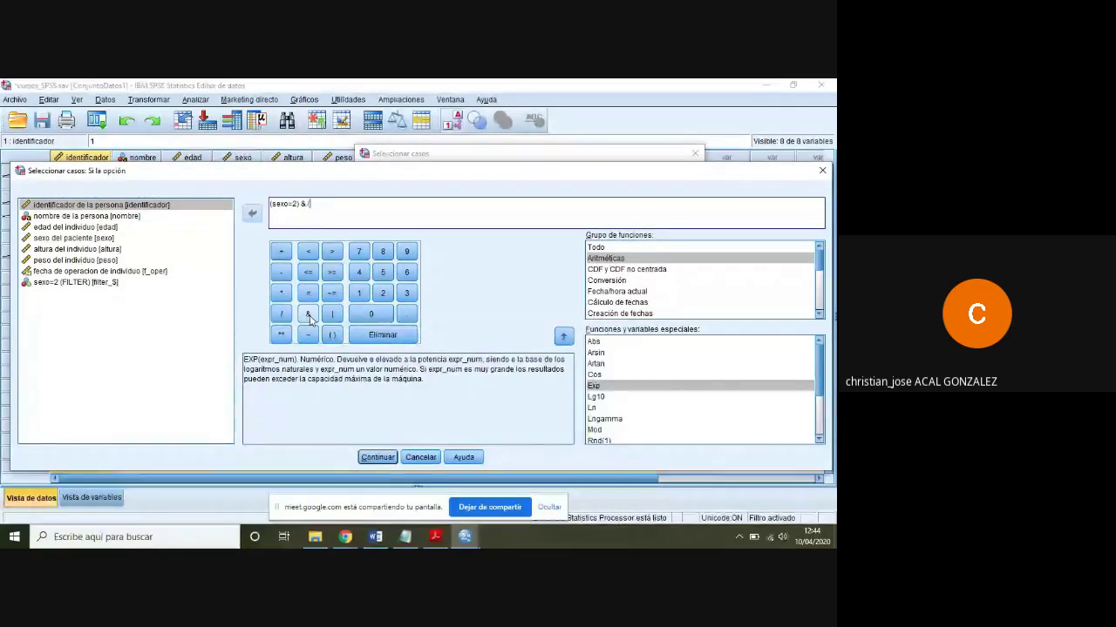
pyautogui.write('()')
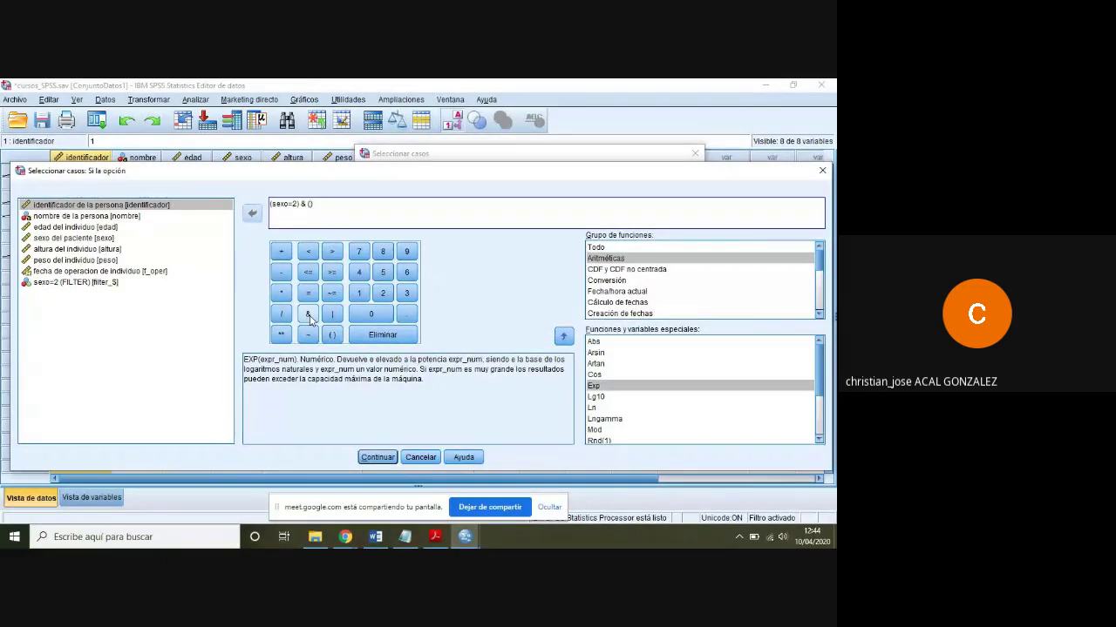
# Complete the condition as (sexo=2) & (edad <= 35), apply the filter, and return to the data editor.
pyautogui.click(97, 228)
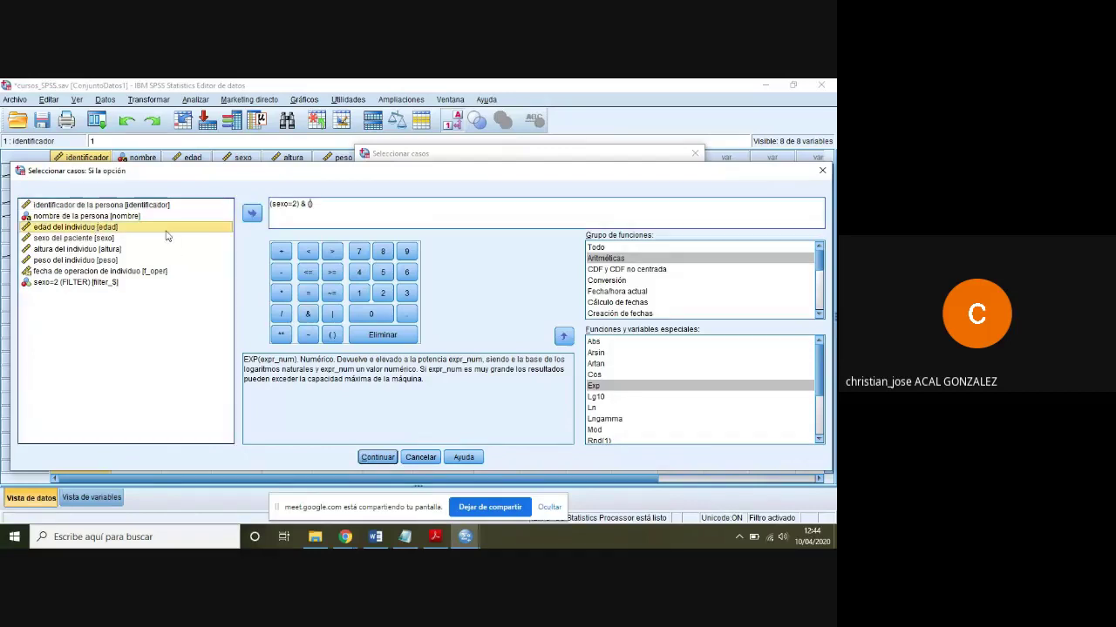
pyautogui.click(251, 212)
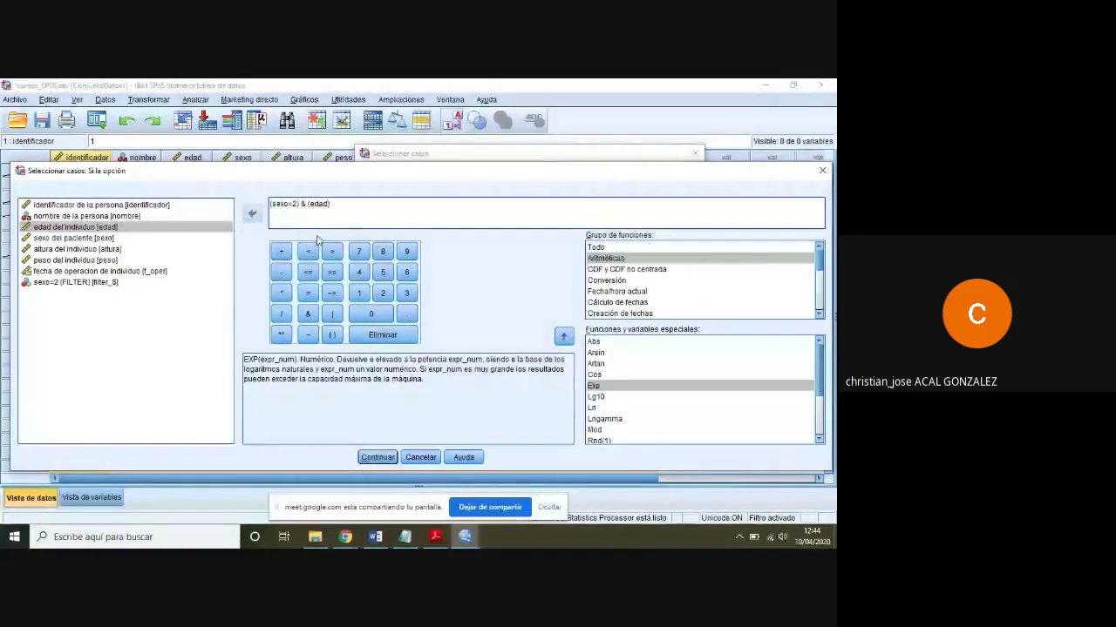
pyautogui.click(307, 272)
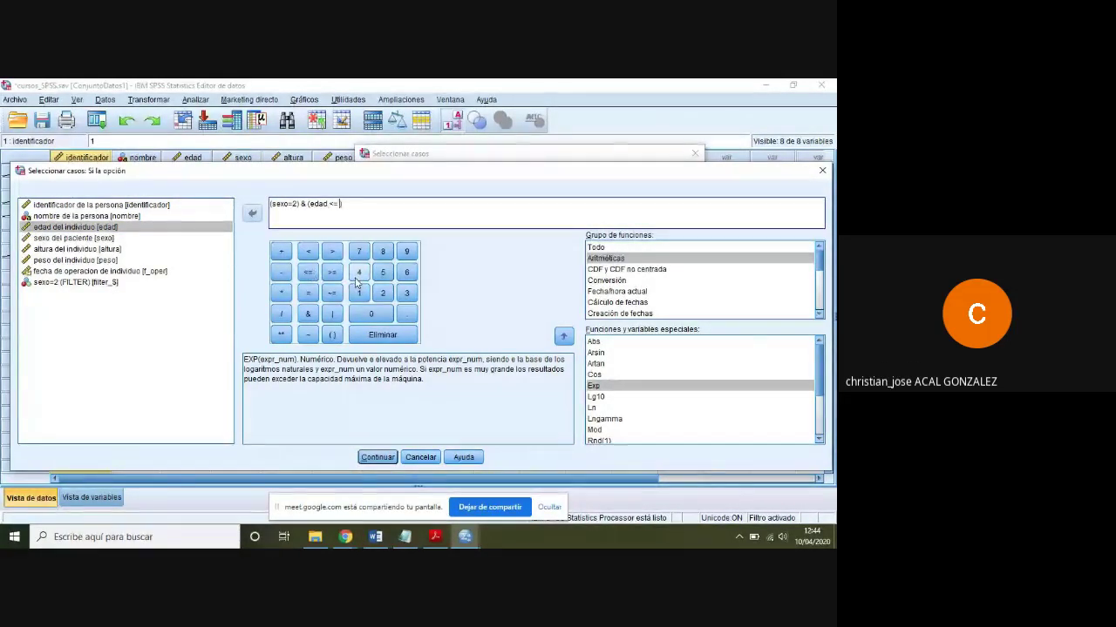
pyautogui.write('35')
pyautogui.click(388, 457)
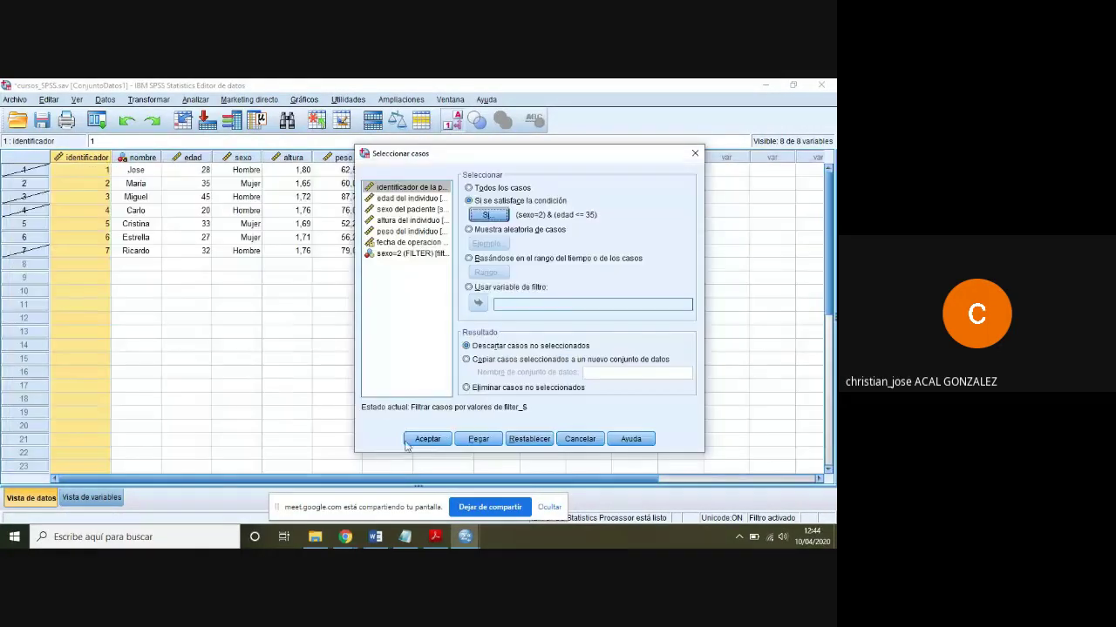
pyautogui.click(407, 441)
pyautogui.click(776, 86)
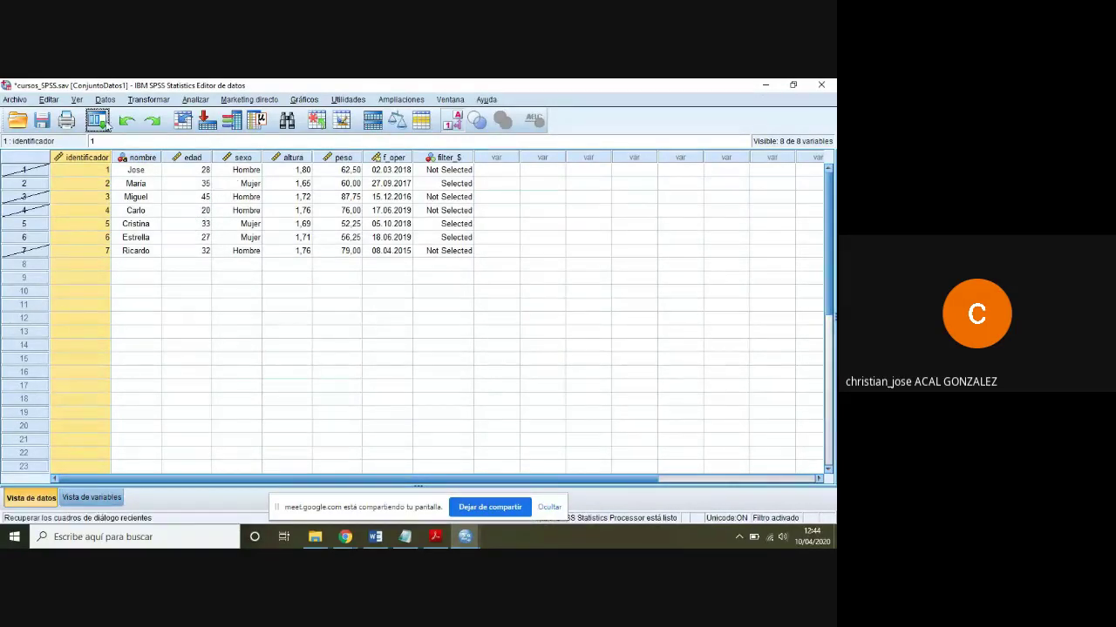
# Change the filter's age limit so the condition reads (sexo=2) & (edad <= 30), apply it, and return to the data editor.
pyautogui.click(96, 119)
pyautogui.click(122, 144)
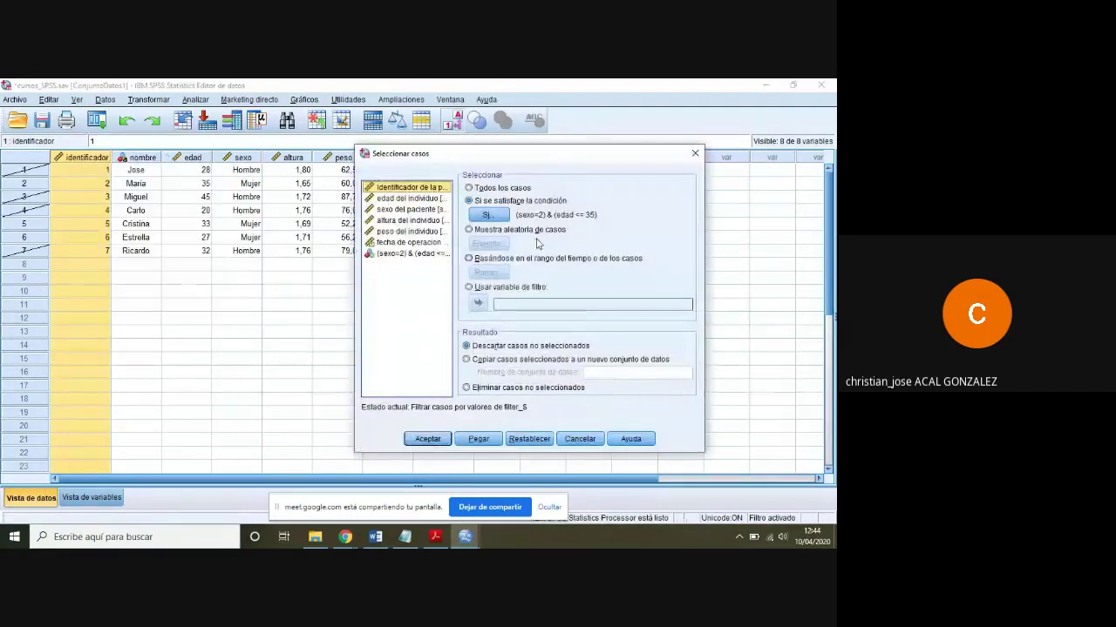
pyautogui.click(488, 216)
pyautogui.click(348, 204)
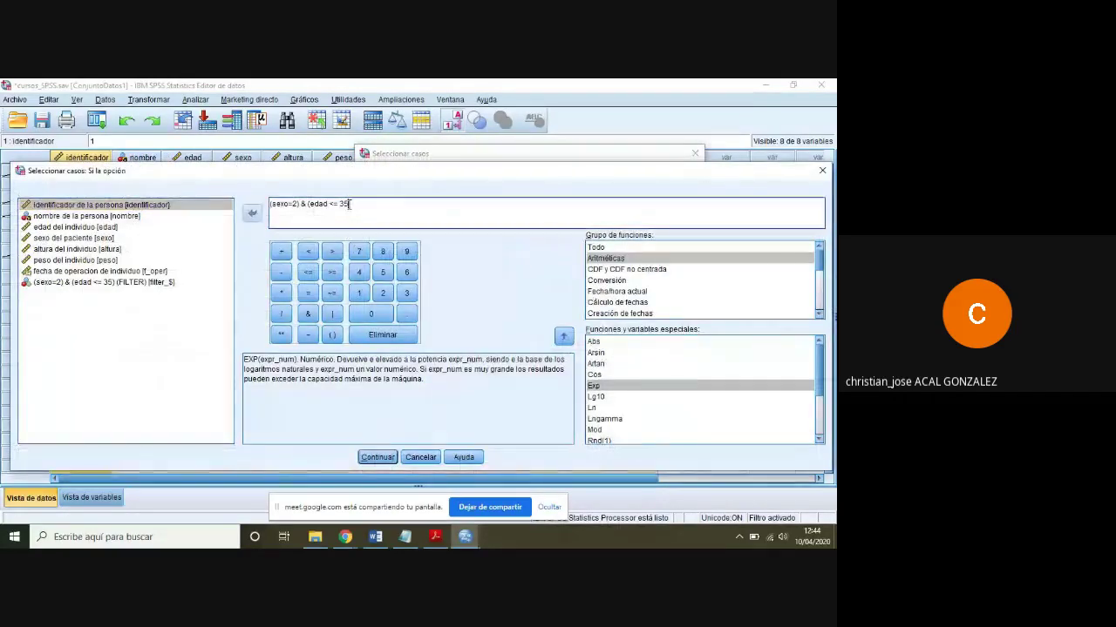
pyautogui.press('BackSpace')
pyautogui.write('0')
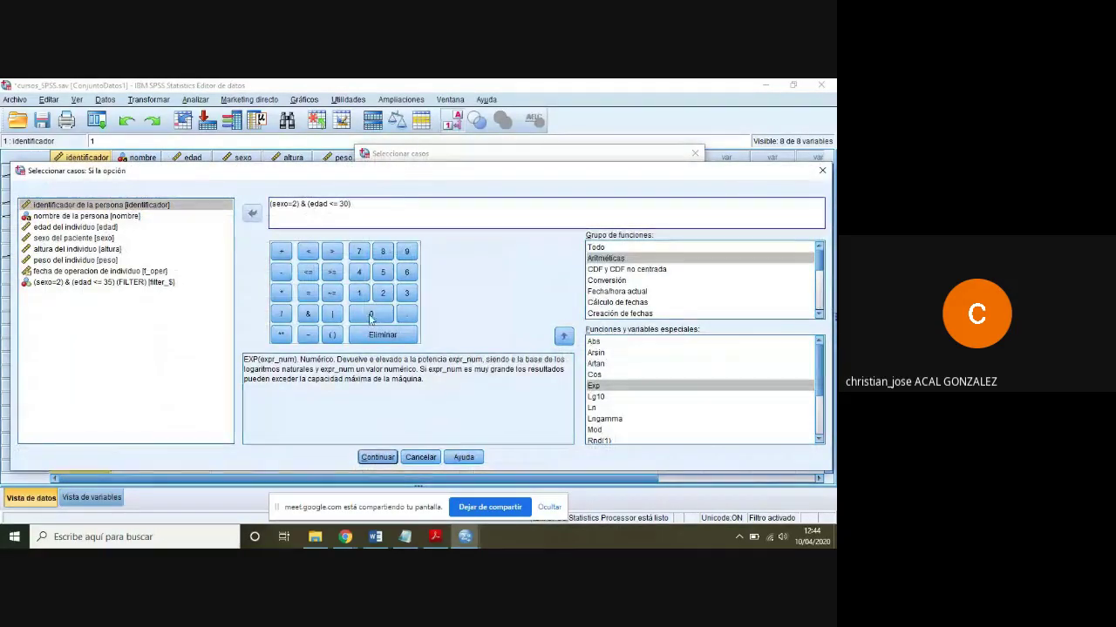
pyautogui.click(377, 457)
pyautogui.click(425, 439)
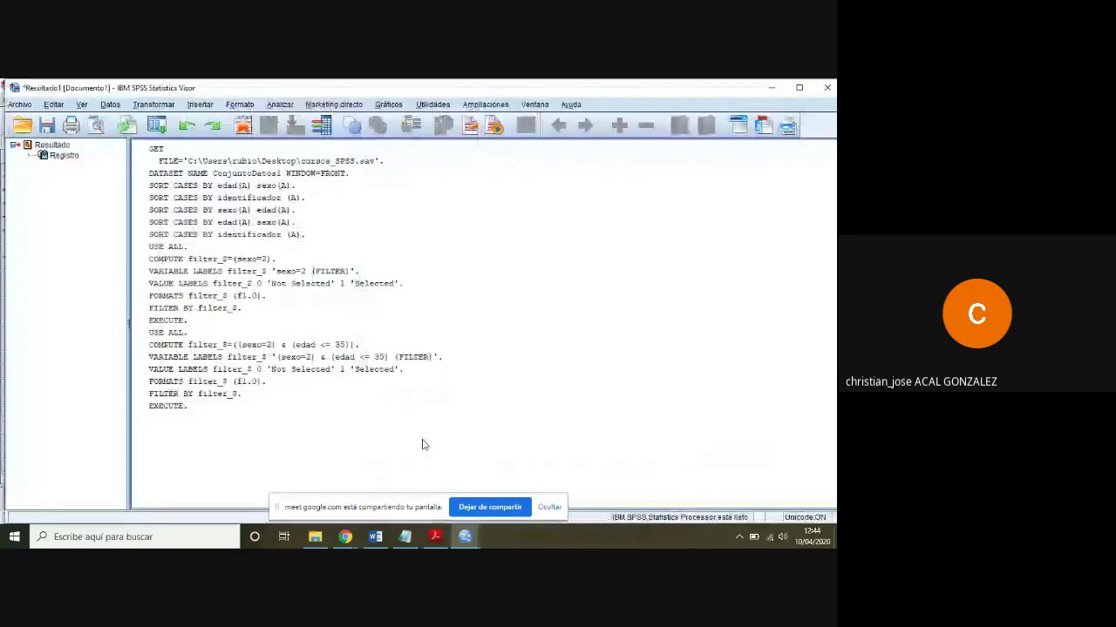
pyautogui.click(773, 88)
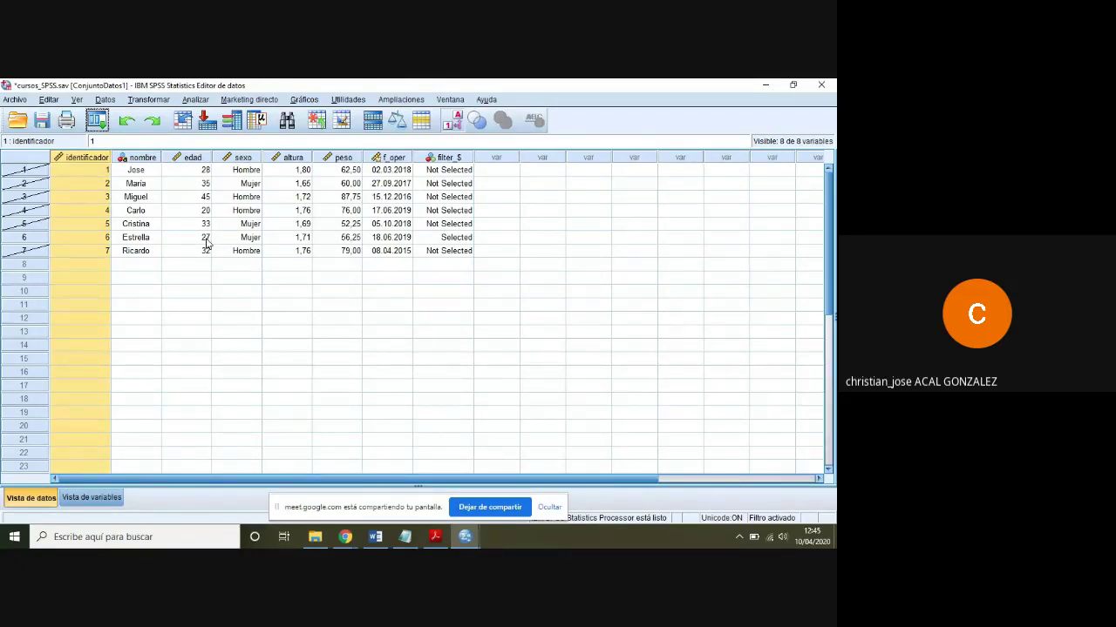
# Set the case selection back to all cases, apply it, and return to the data editor.
pyautogui.click(98, 122)
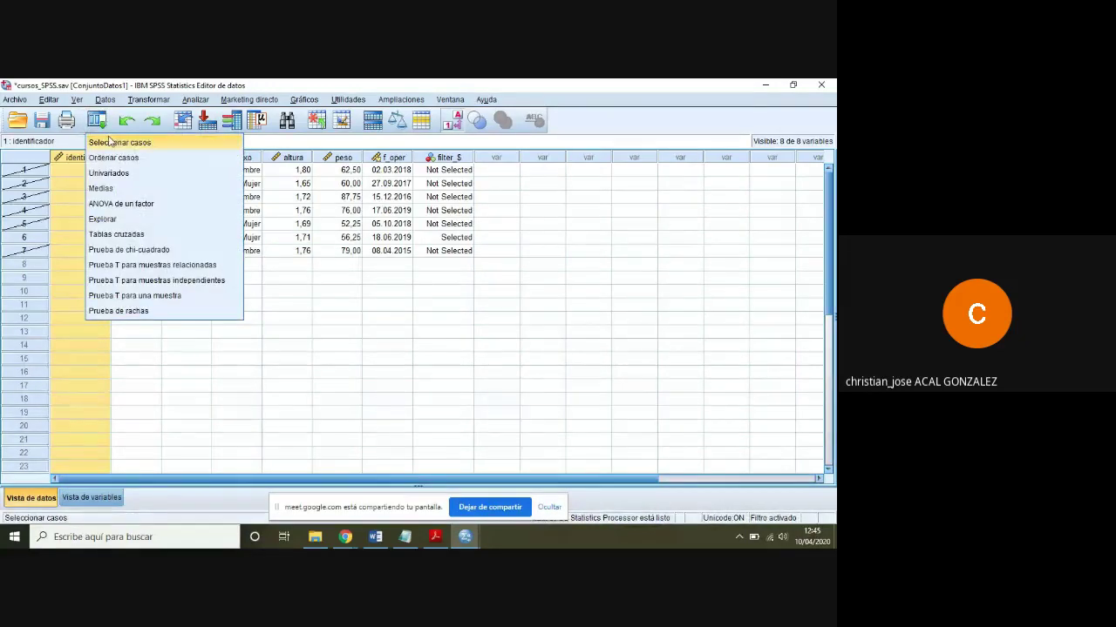
pyautogui.click(109, 141)
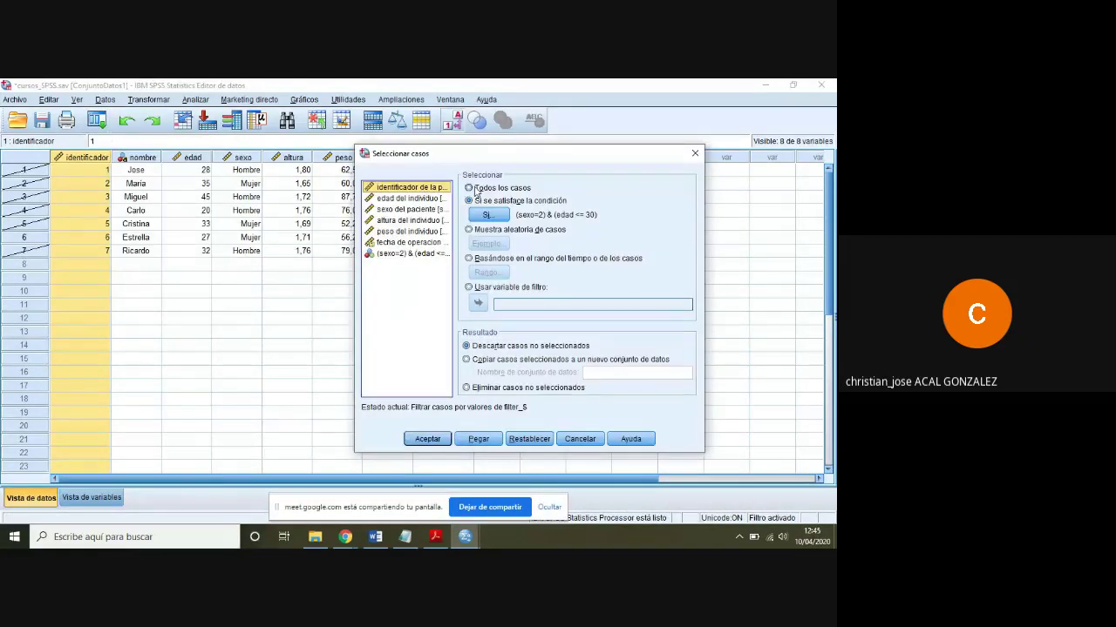
pyautogui.click(470, 188)
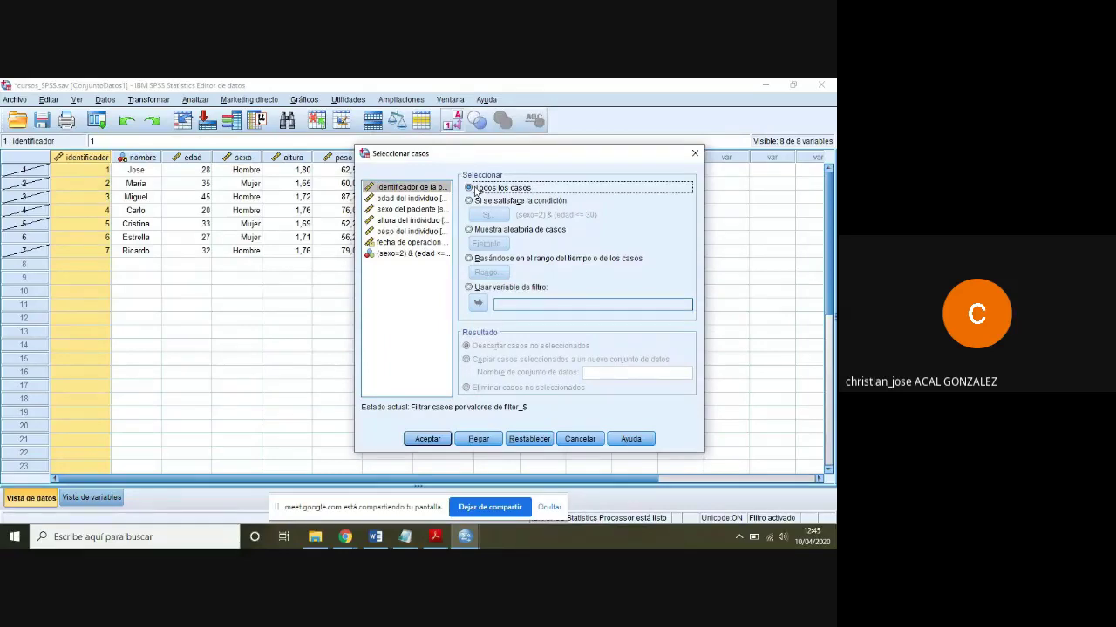
pyautogui.click(427, 439)
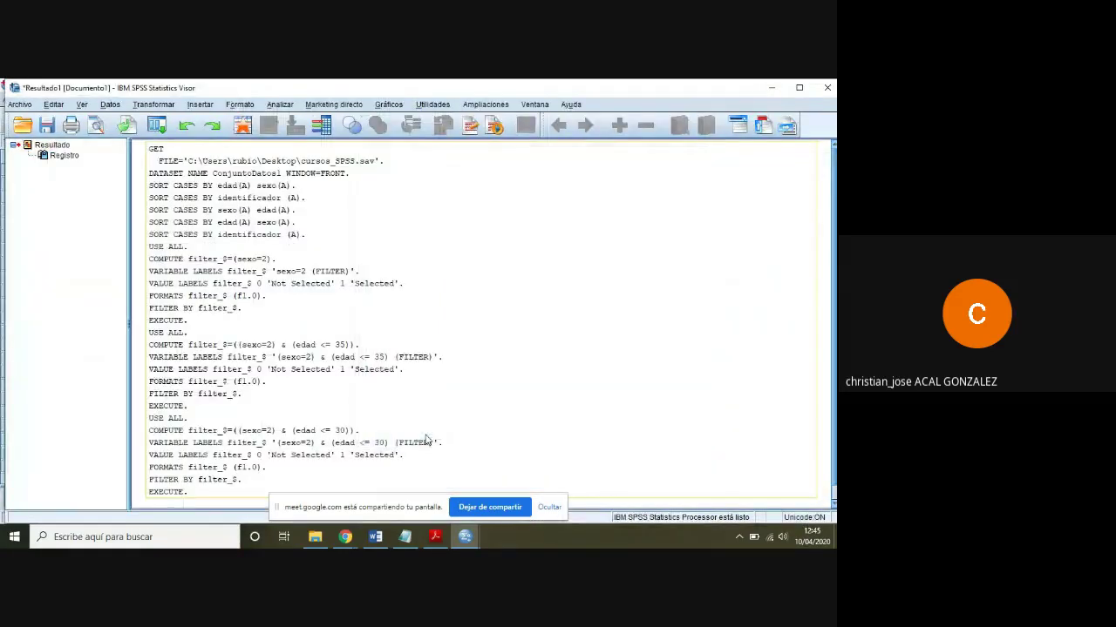
pyautogui.click(767, 85)
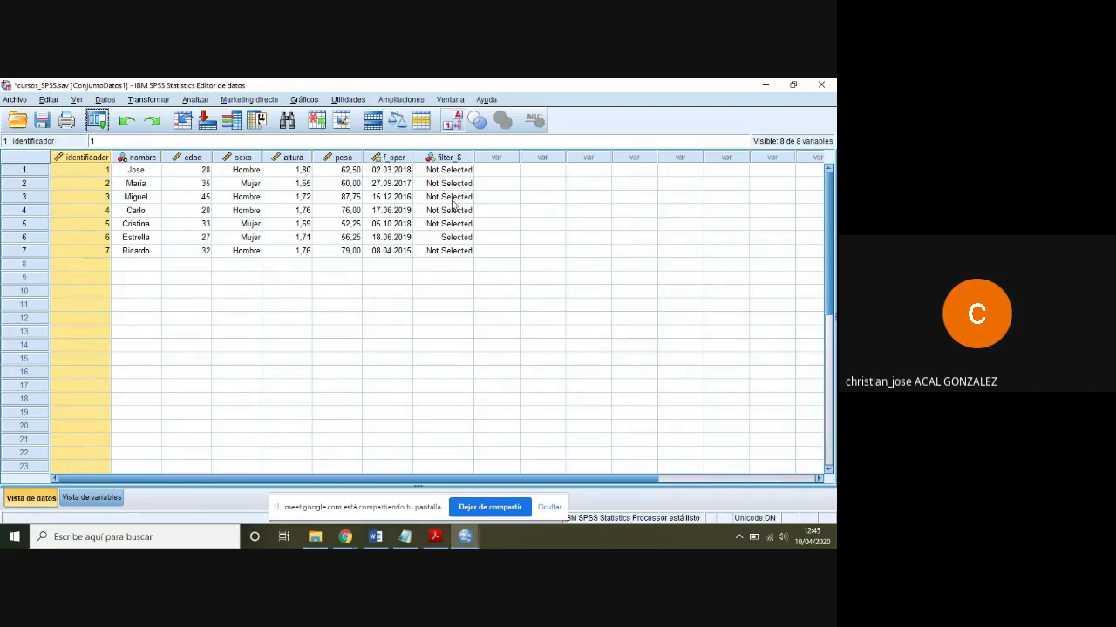
# Delete the filter_$ variable from the variable definitions and return to the data view.
pyautogui.click(114, 499)
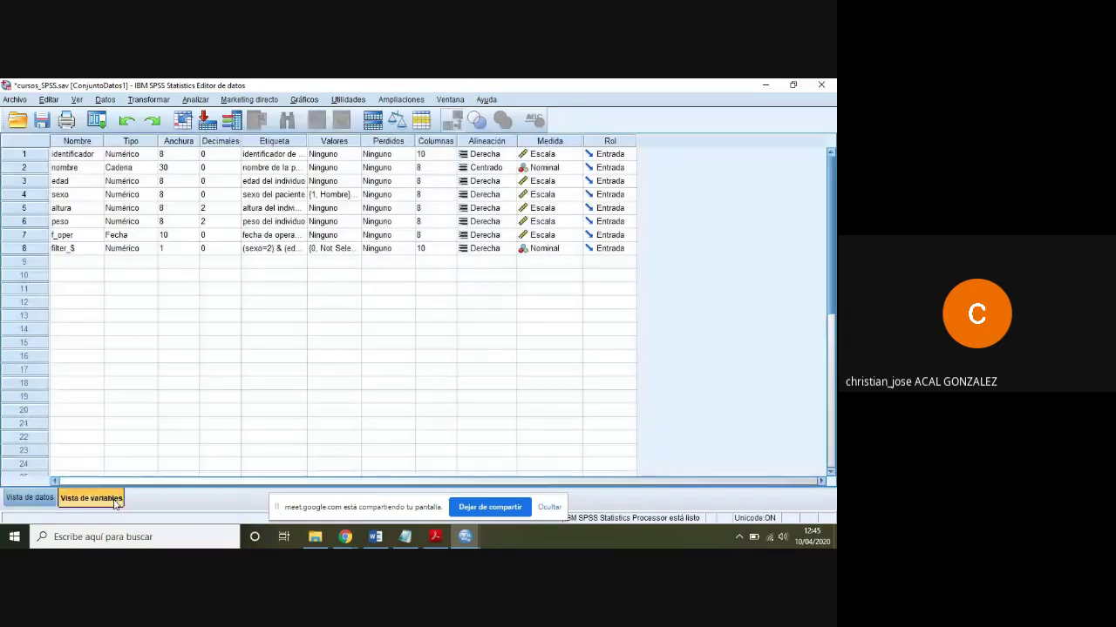
pyautogui.click(36, 251)
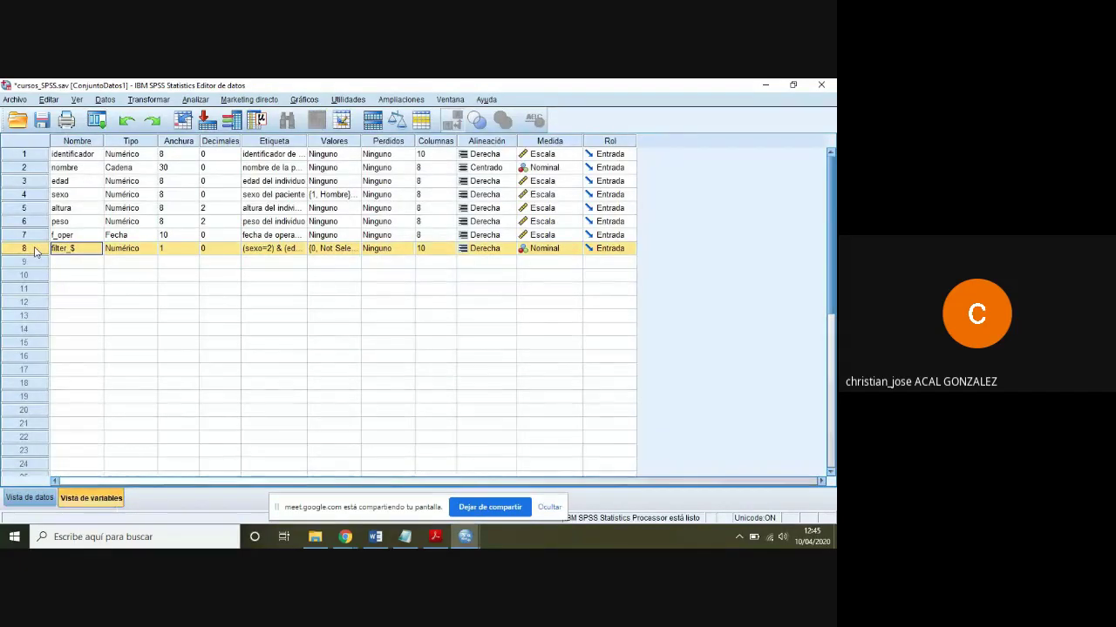
pyautogui.press('Delete')
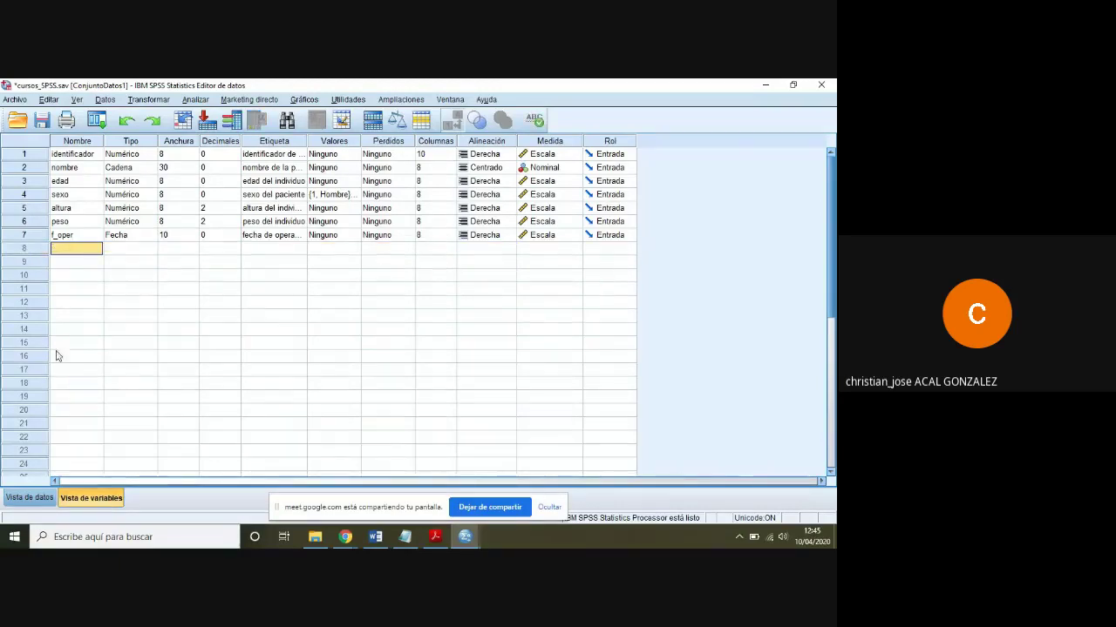
pyautogui.click(29, 498)
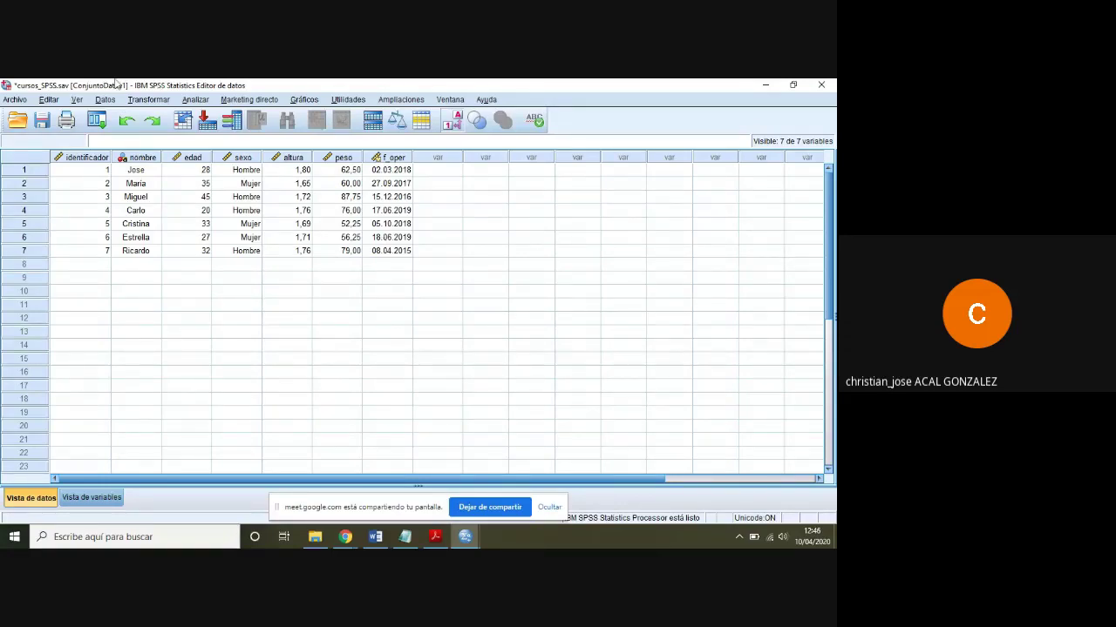
# Run a Frequencies analysis of altura with the mean and the frequency table, and return to the data editor.
pyautogui.click(199, 99)
pyautogui.moveTo(218, 131)
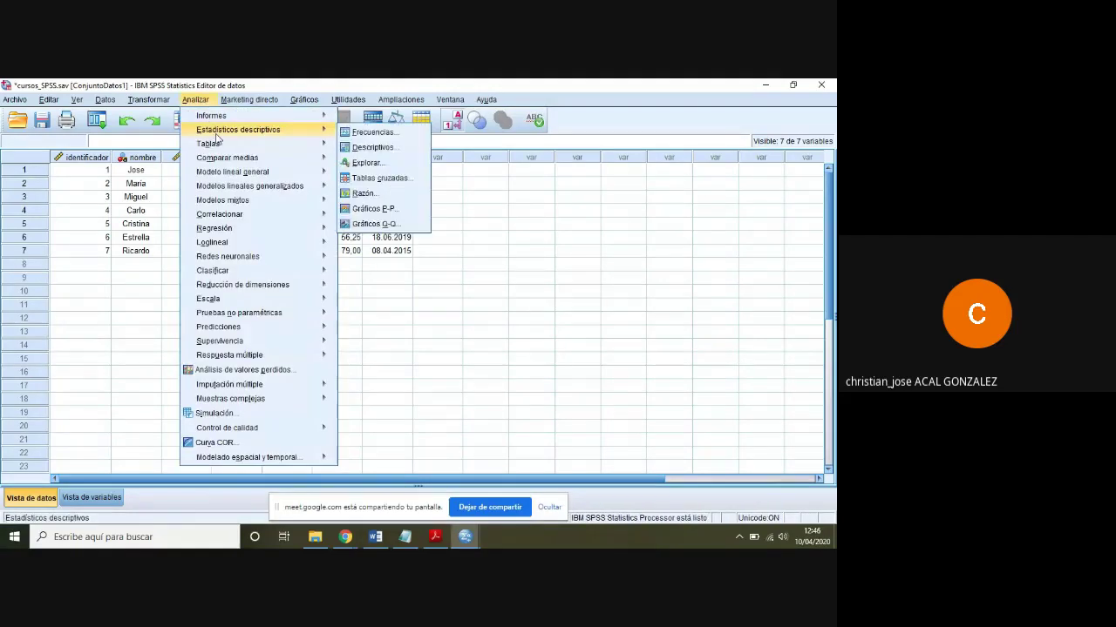
pyautogui.click(375, 132)
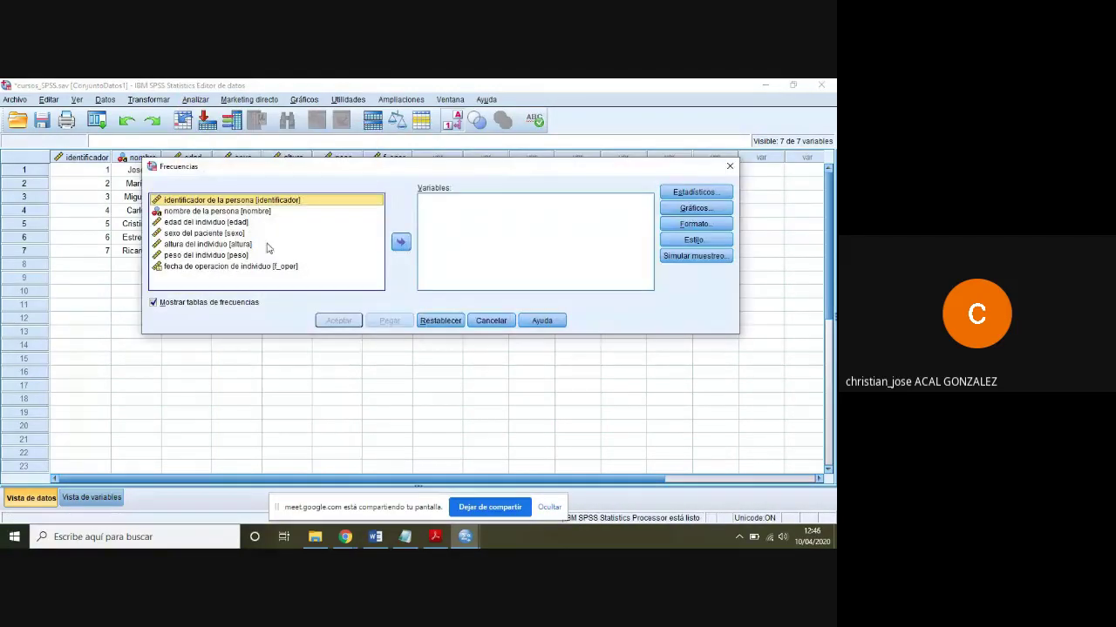
pyautogui.click(198, 246)
pyautogui.click(401, 243)
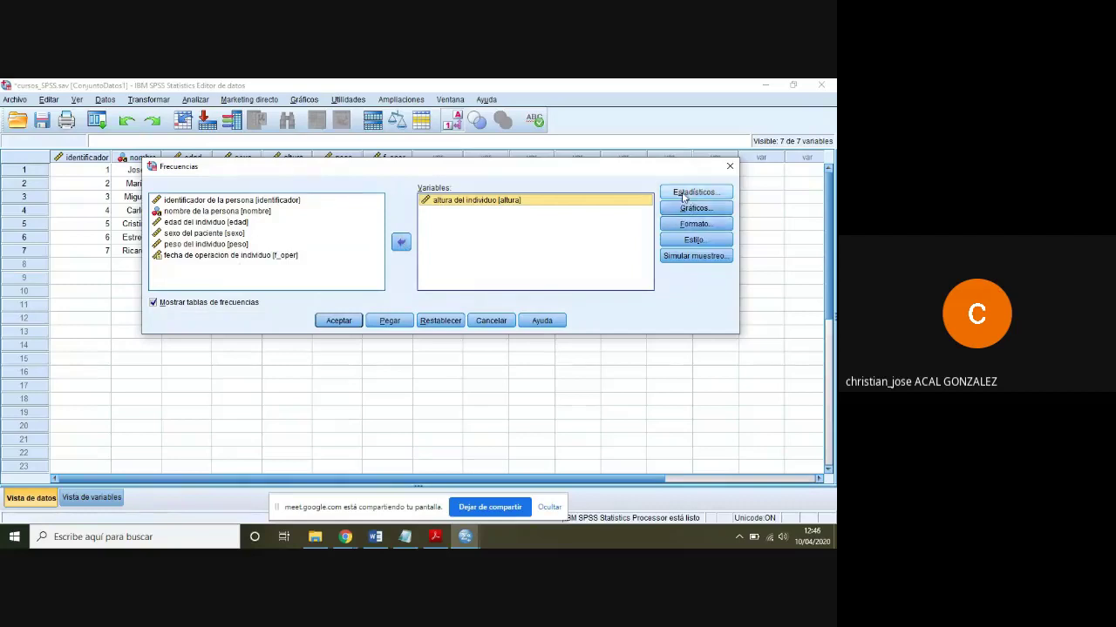
pyautogui.click(684, 193)
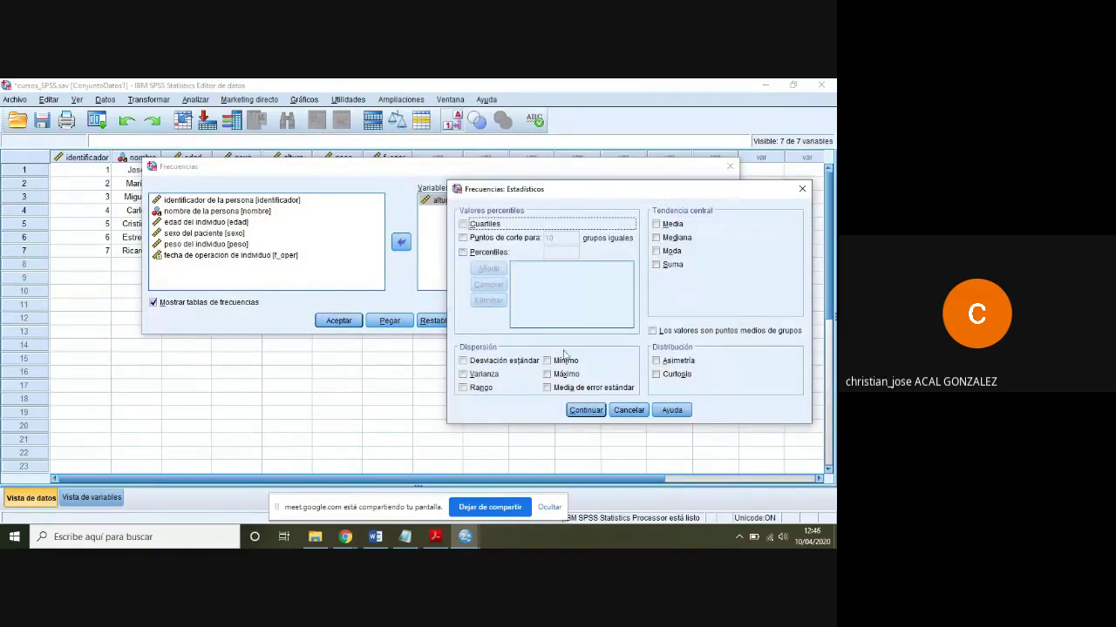
pyautogui.click(660, 225)
pyautogui.click(602, 410)
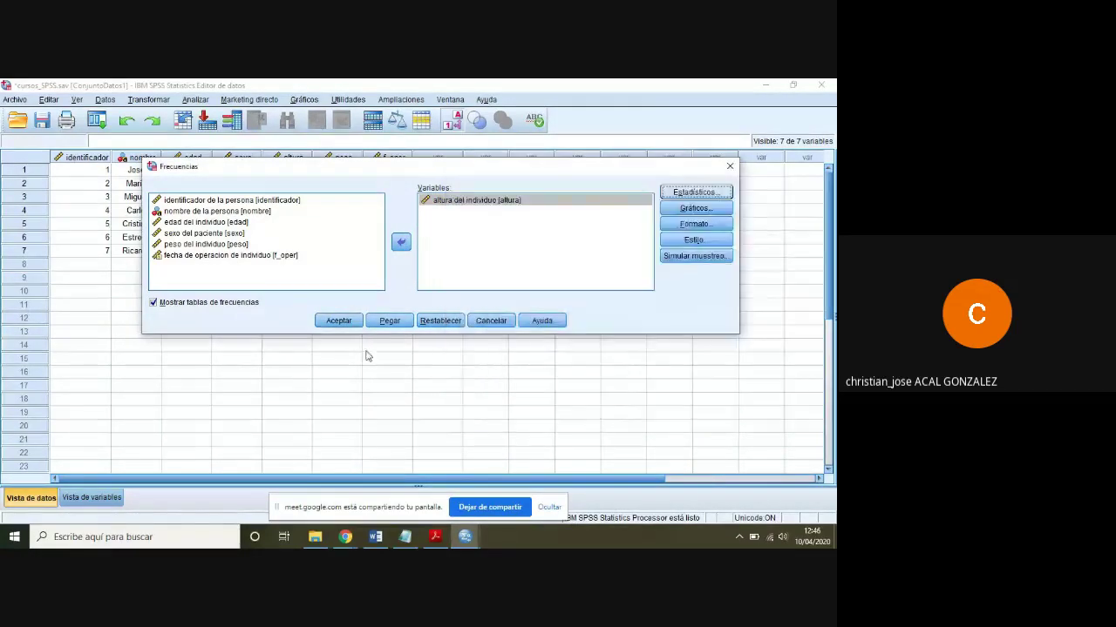
pyautogui.click(339, 325)
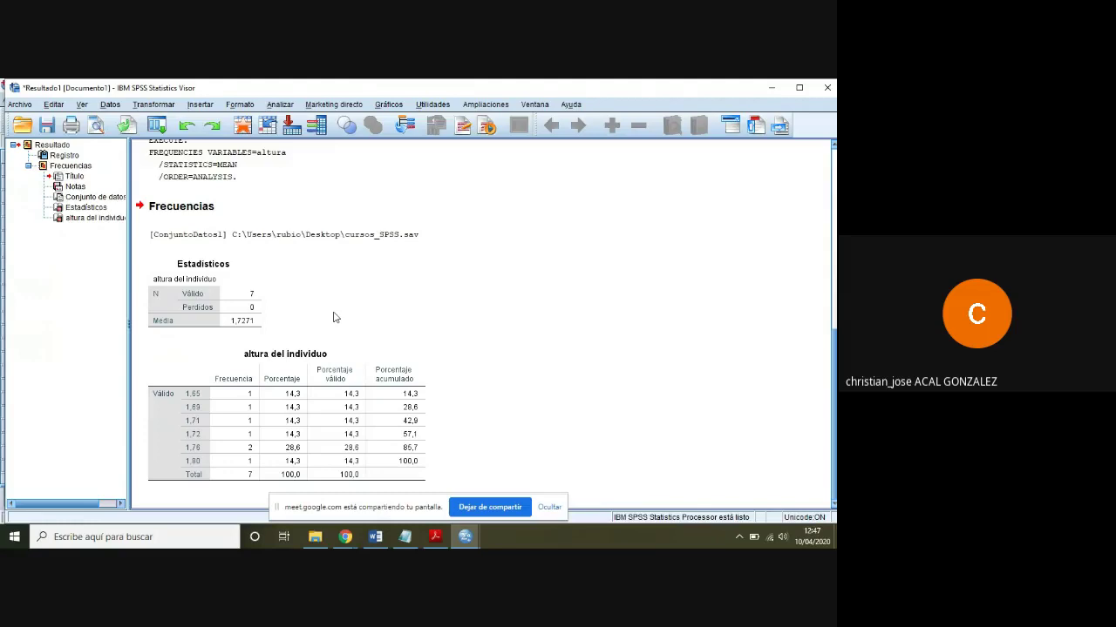
pyautogui.click(771, 87)
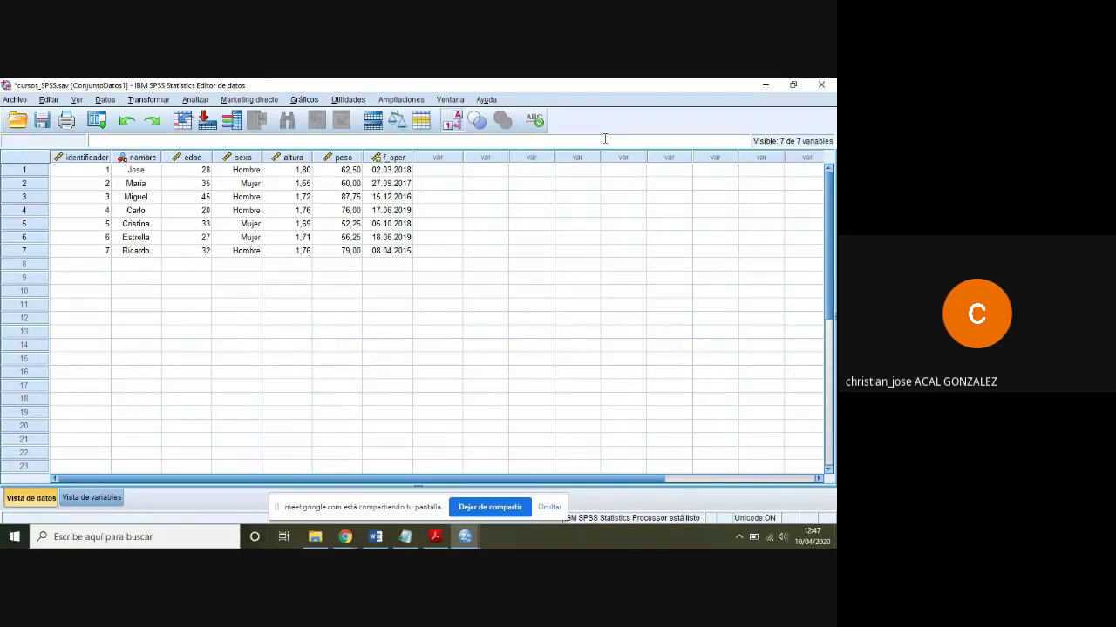
# Split the file to compare groups based on sexo, sorting by the grouping variable, apply it, and return to the data editor.
pyautogui.click(106, 100)
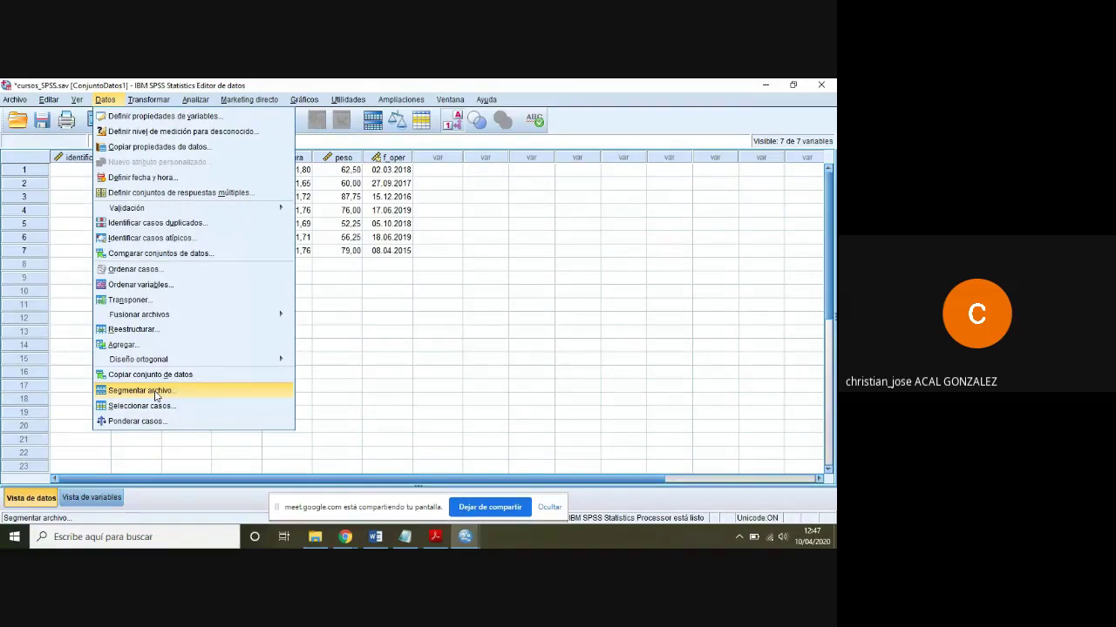
pyautogui.click(156, 398)
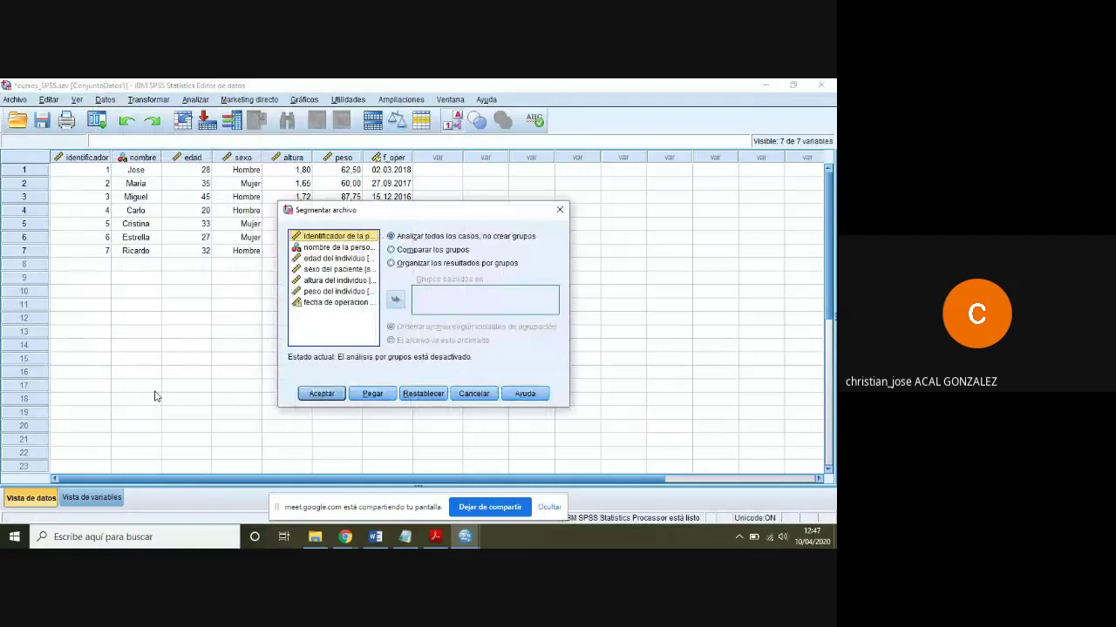
pyautogui.moveTo(447, 213); pyautogui.dragTo(444, 192)
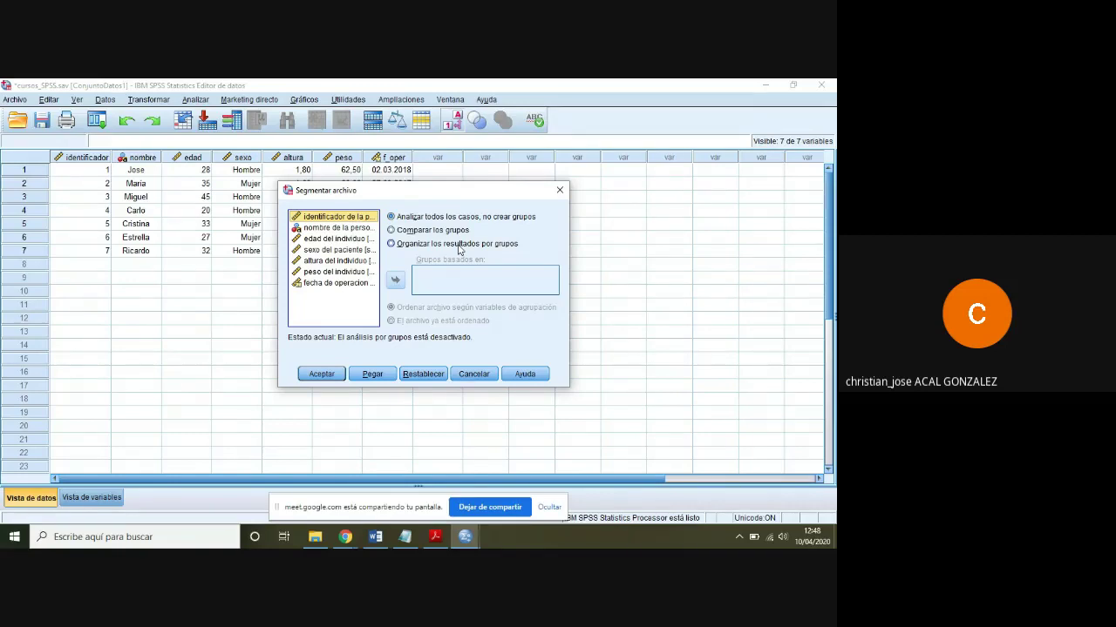
pyautogui.click(391, 230)
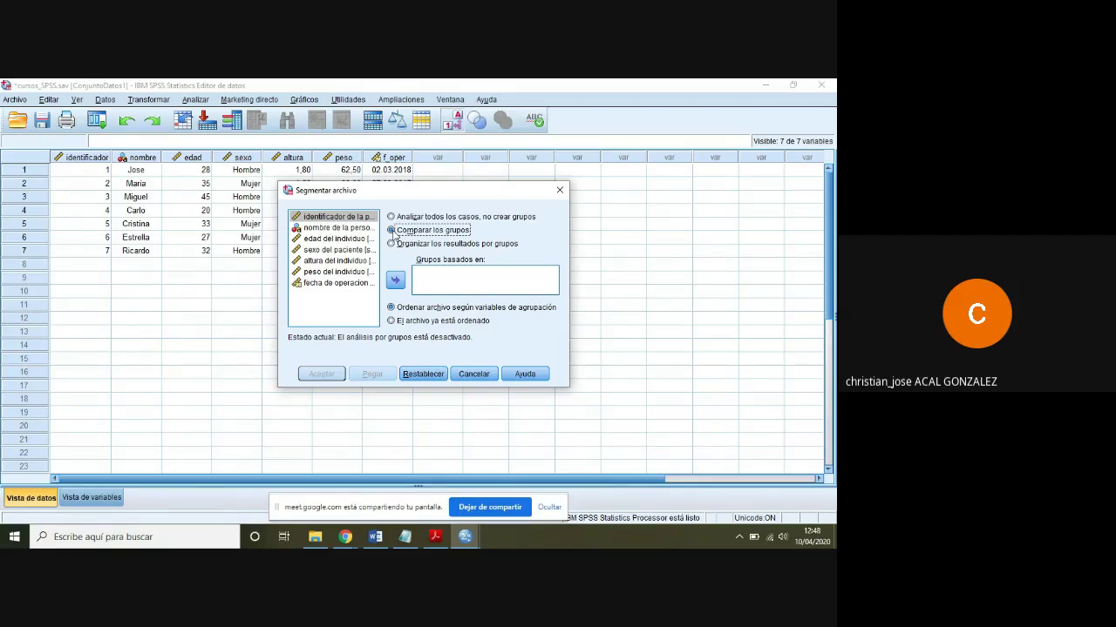
pyautogui.click(331, 251)
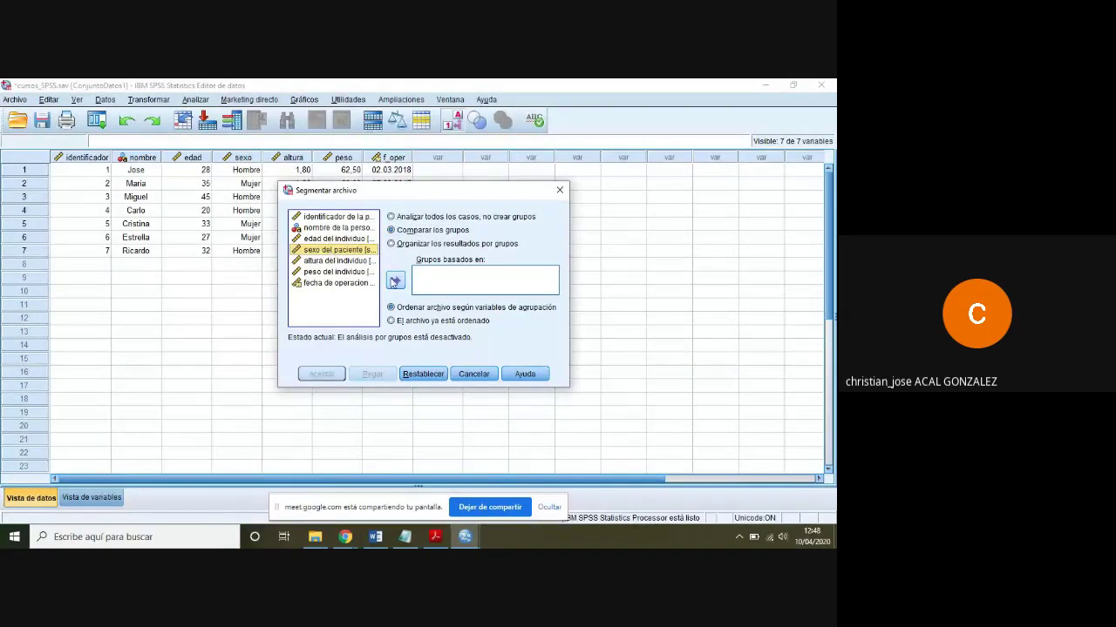
pyautogui.click(395, 280)
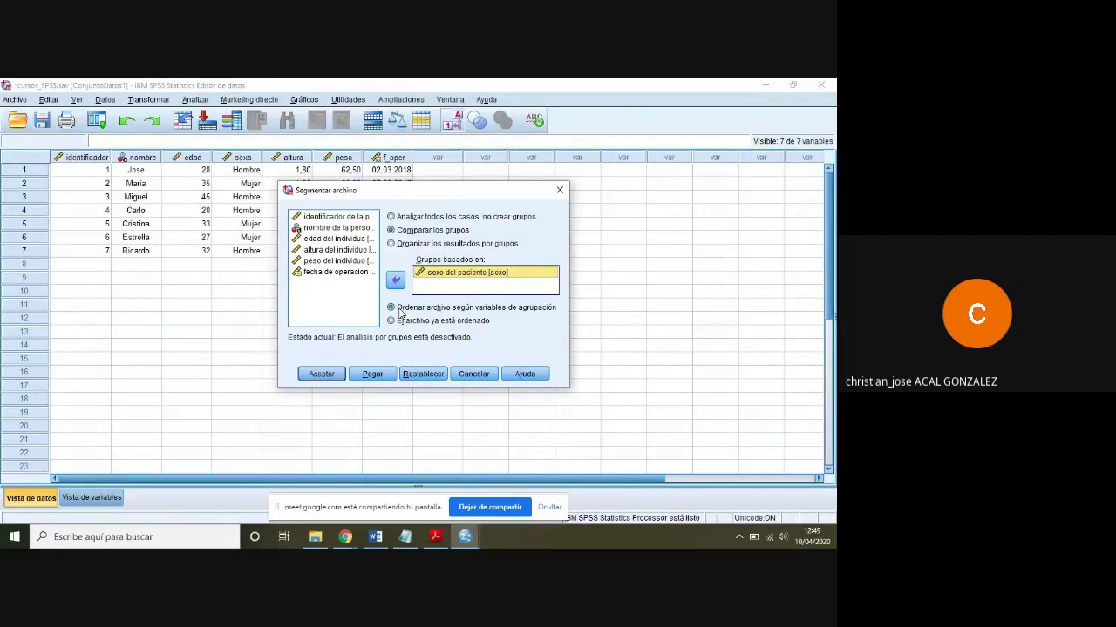
pyautogui.click(321, 374)
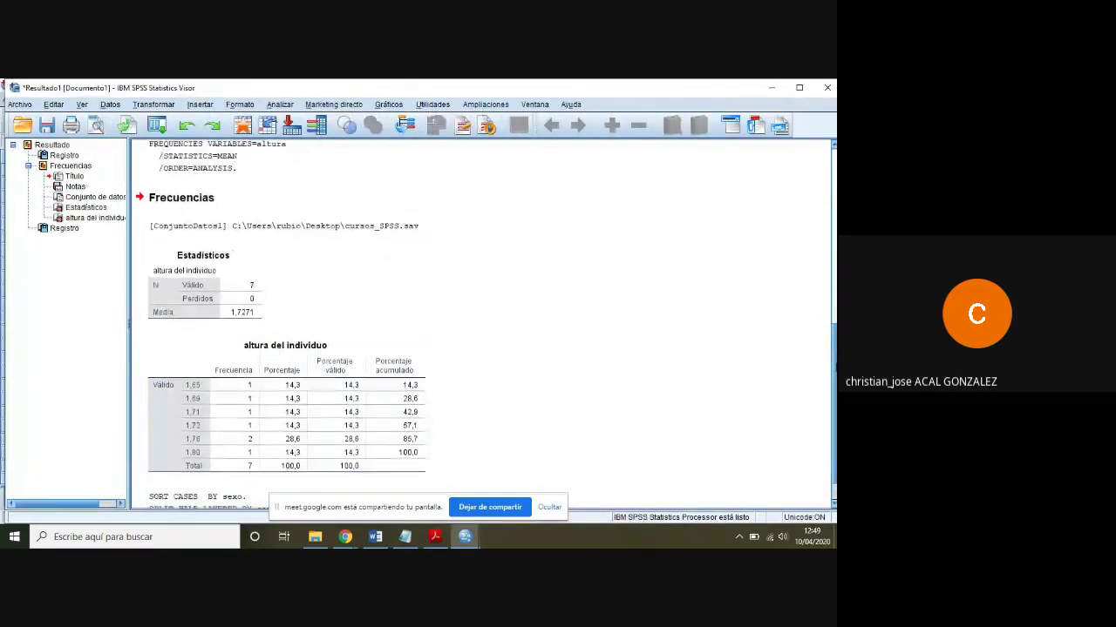
pyautogui.click(771, 87)
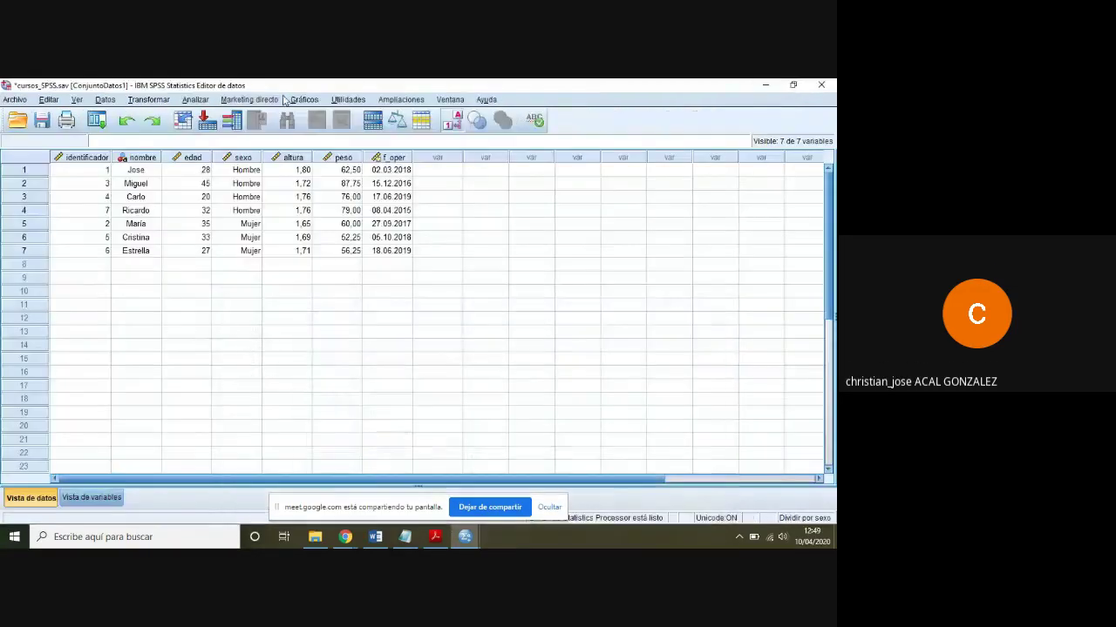
# Rerun the Frequencies analysis of altura with the split by sexo active, examine the Estadísticos table, and return to the data editor.
pyautogui.click(96, 120)
pyautogui.click(122, 159)
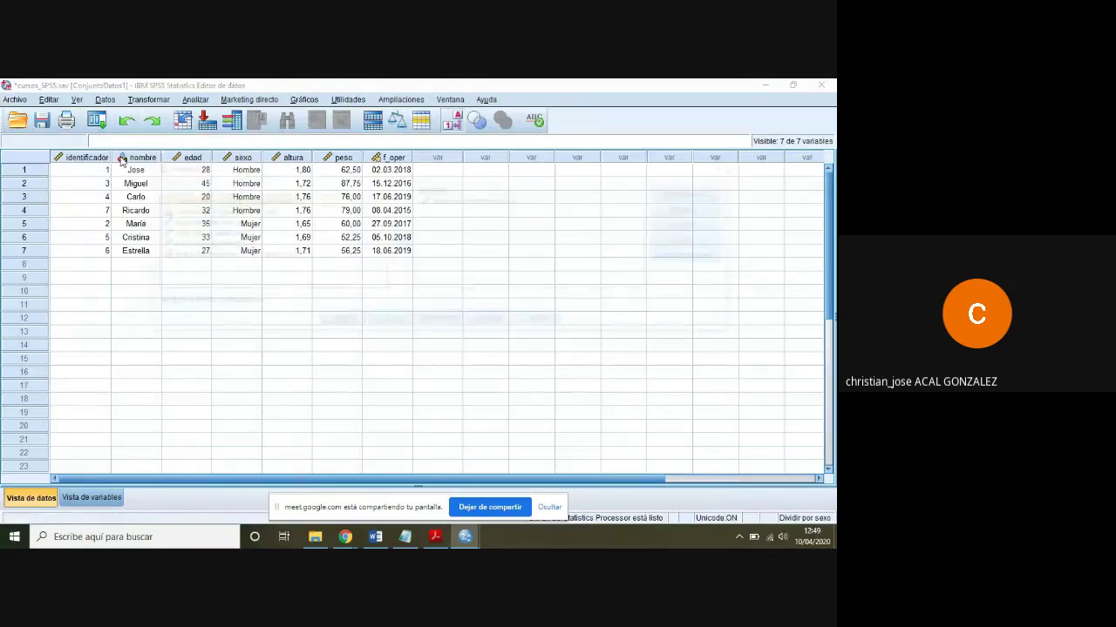
pyautogui.click(339, 321)
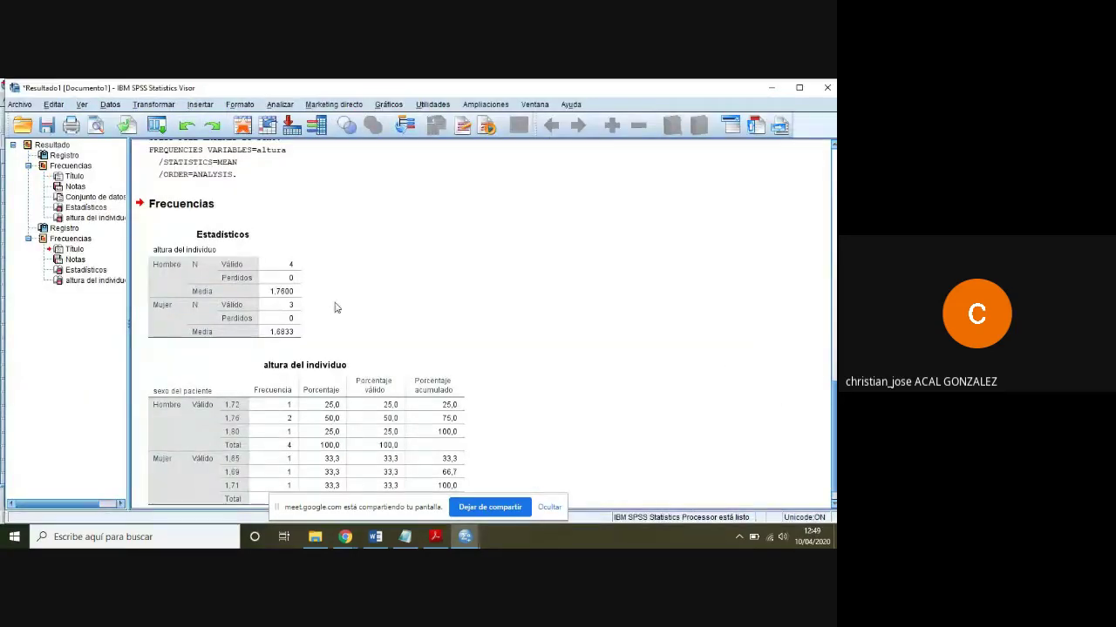
pyautogui.click(265, 297)
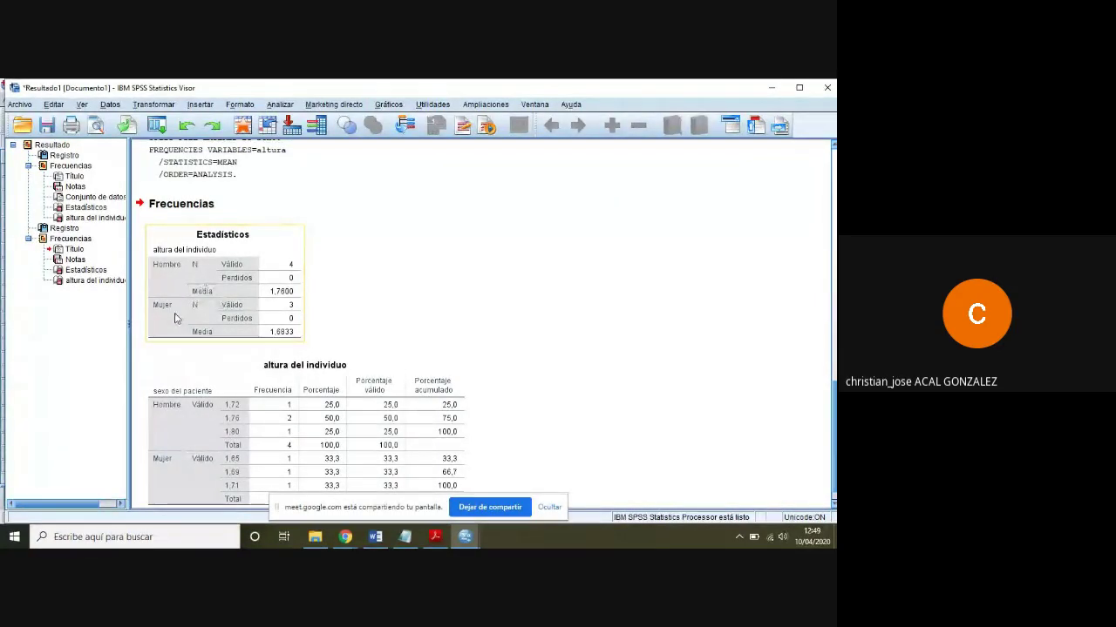
pyautogui.click(364, 292)
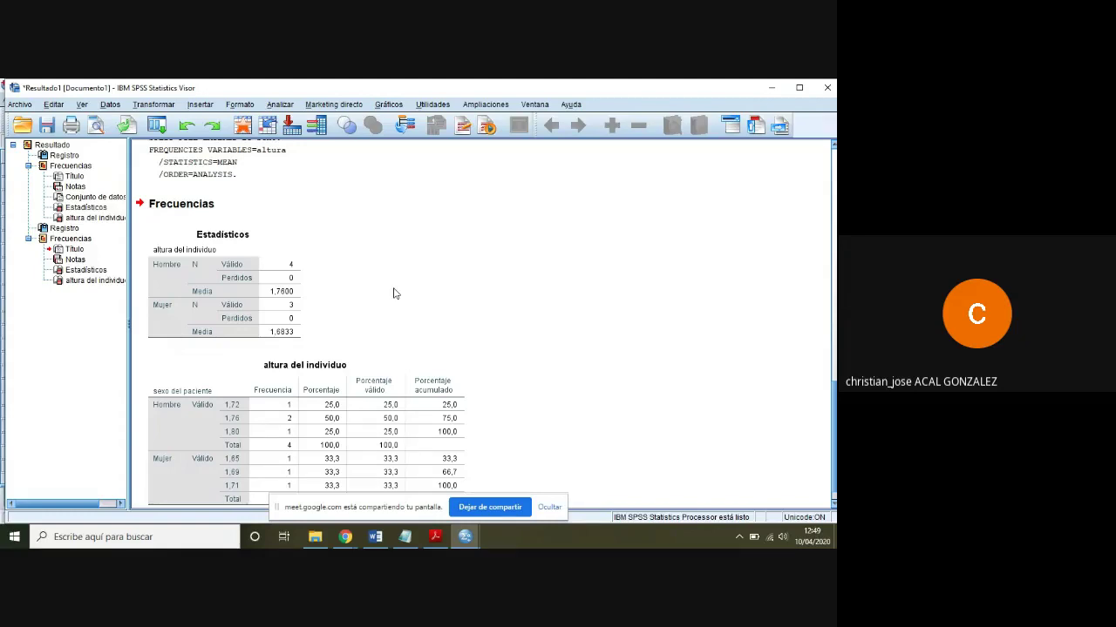
pyautogui.click(771, 87)
# Set the file split back to analyzing all cases without creating groups, apply it, and return to the data editor.
pyautogui.click(96, 120)
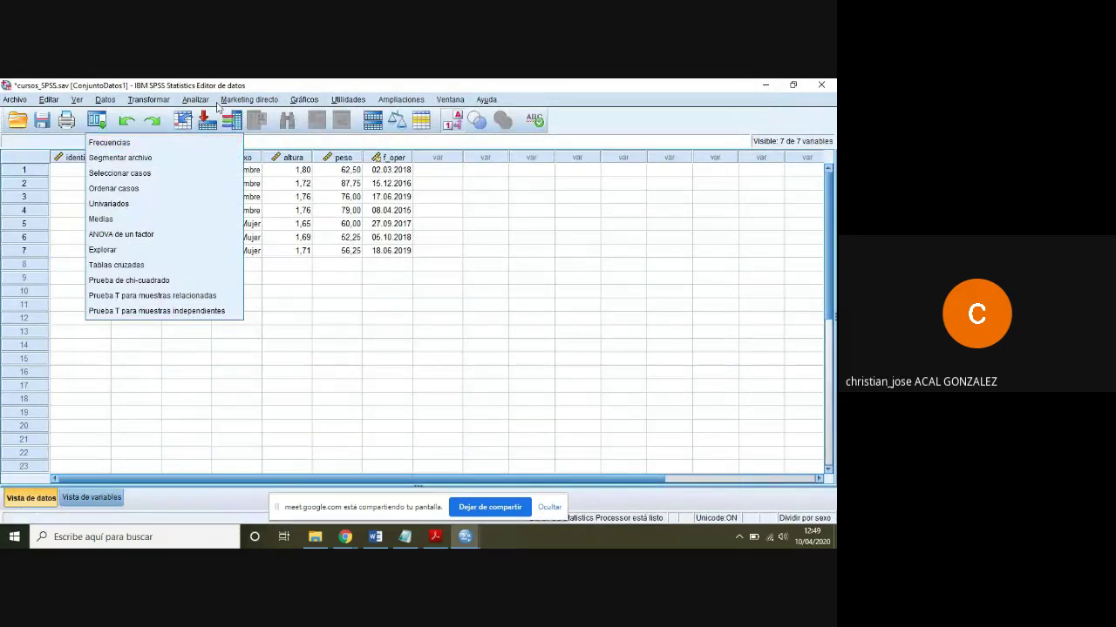
pyautogui.click(104, 99)
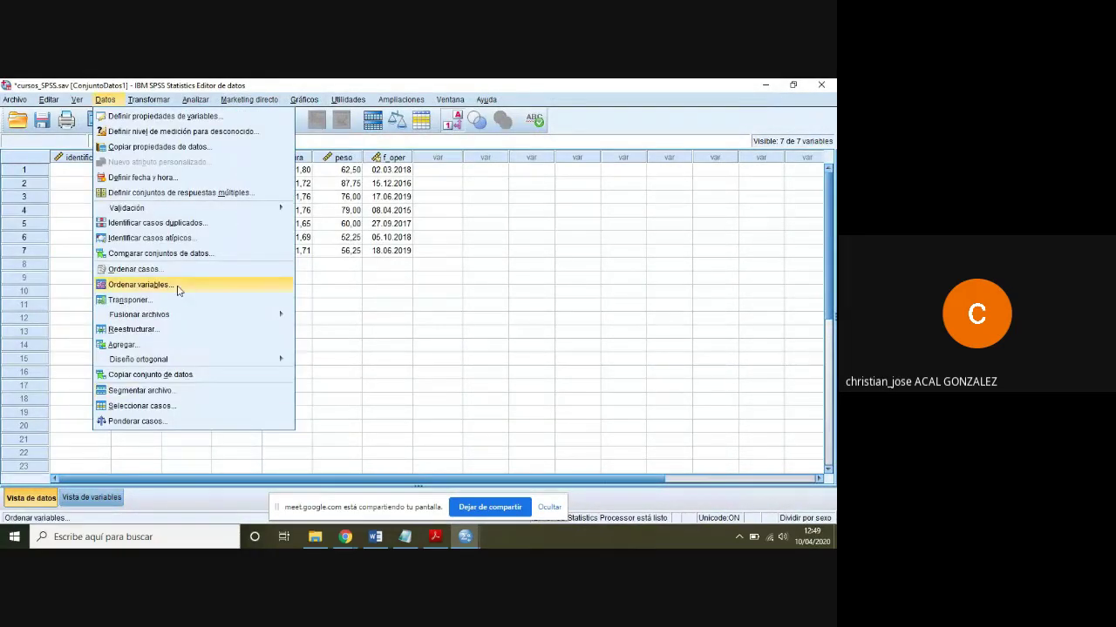
pyautogui.click(140, 390)
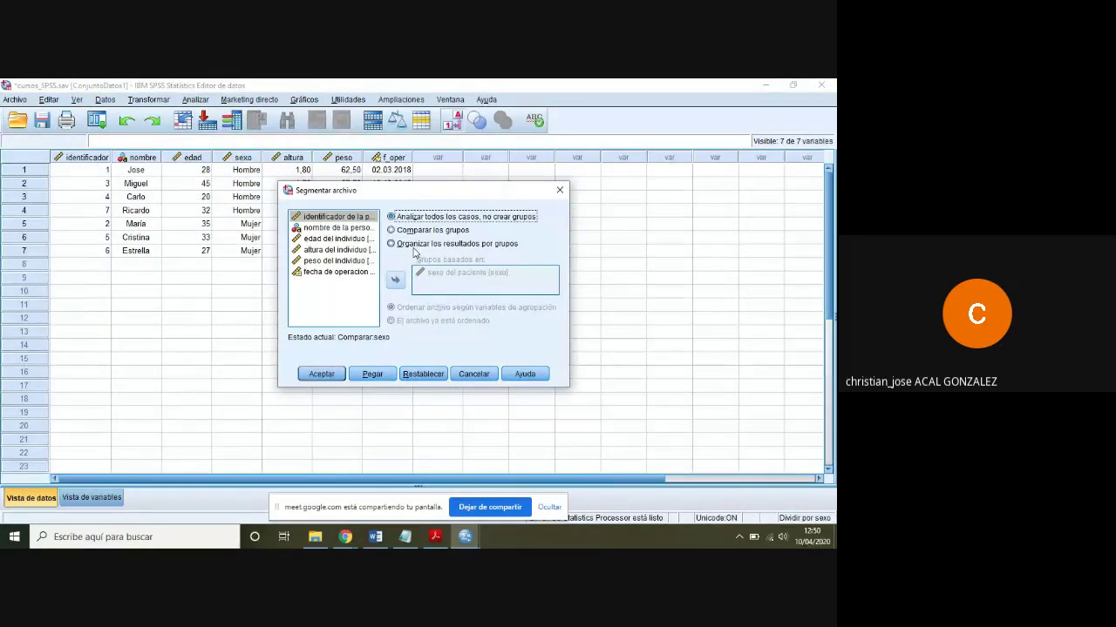
pyautogui.click(322, 375)
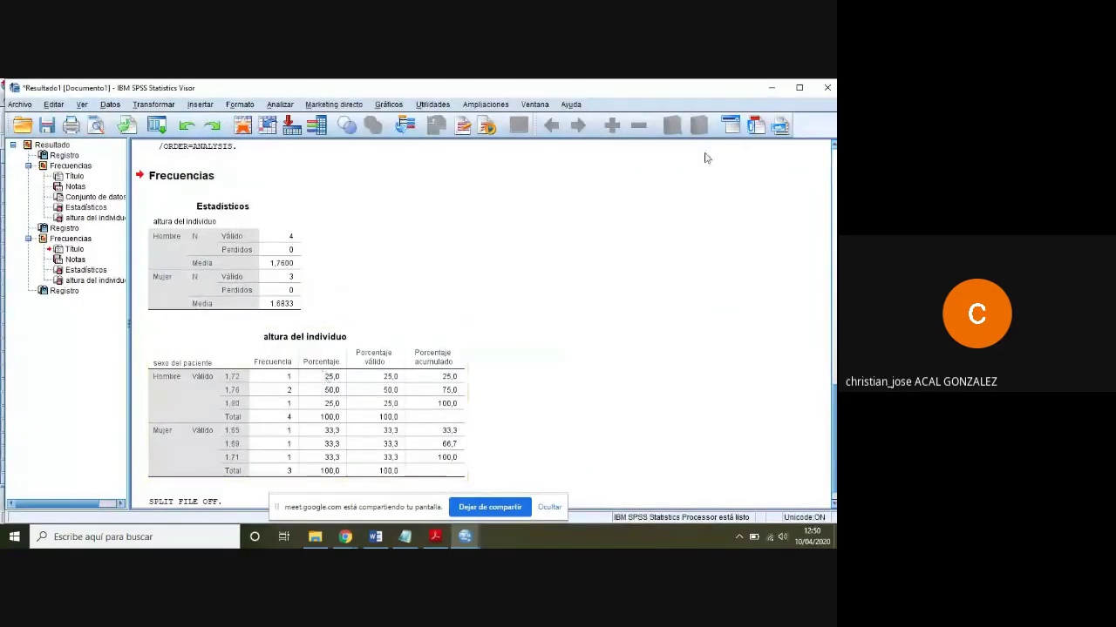
pyautogui.click(769, 86)
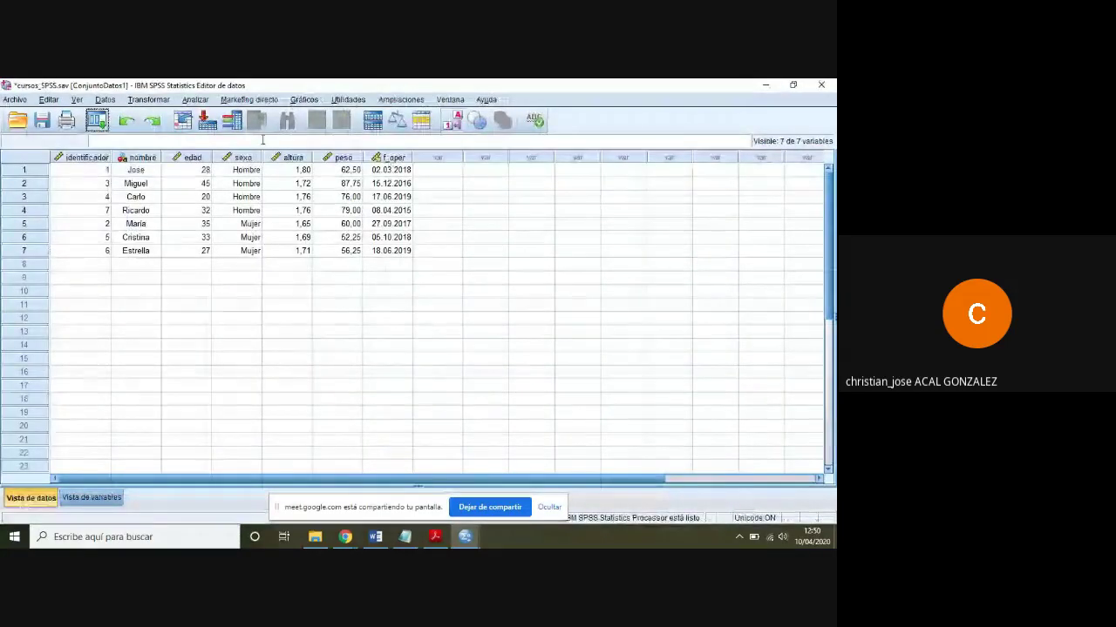
# Run the Frequencies analysis of altura again on the unsplit file and return to the data editor.
pyautogui.click(96, 121)
pyautogui.click(109, 158)
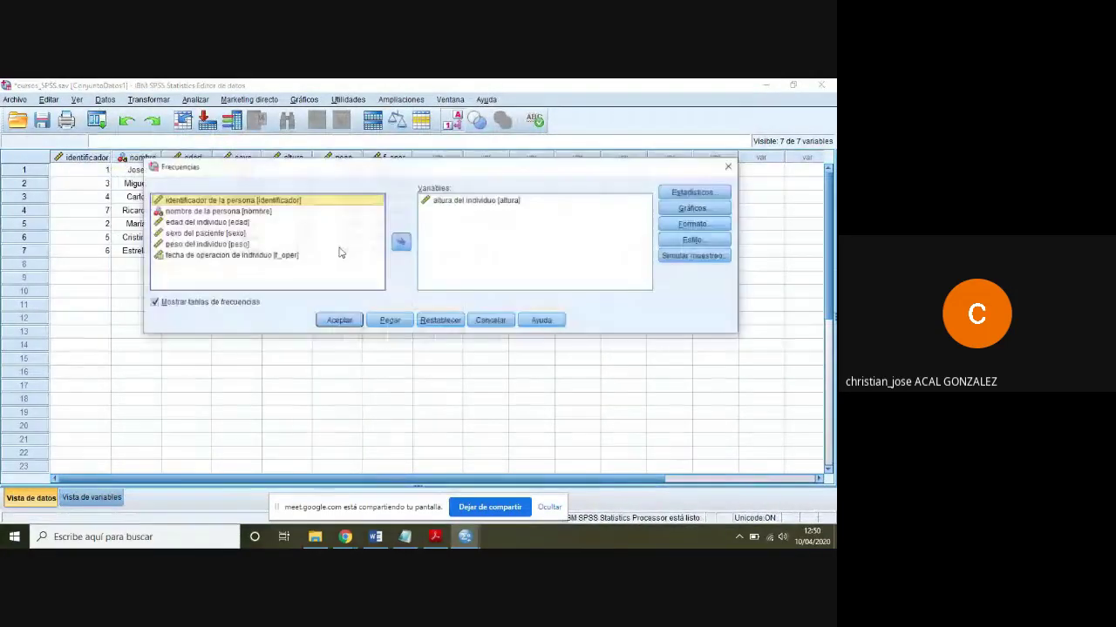
pyautogui.click(338, 321)
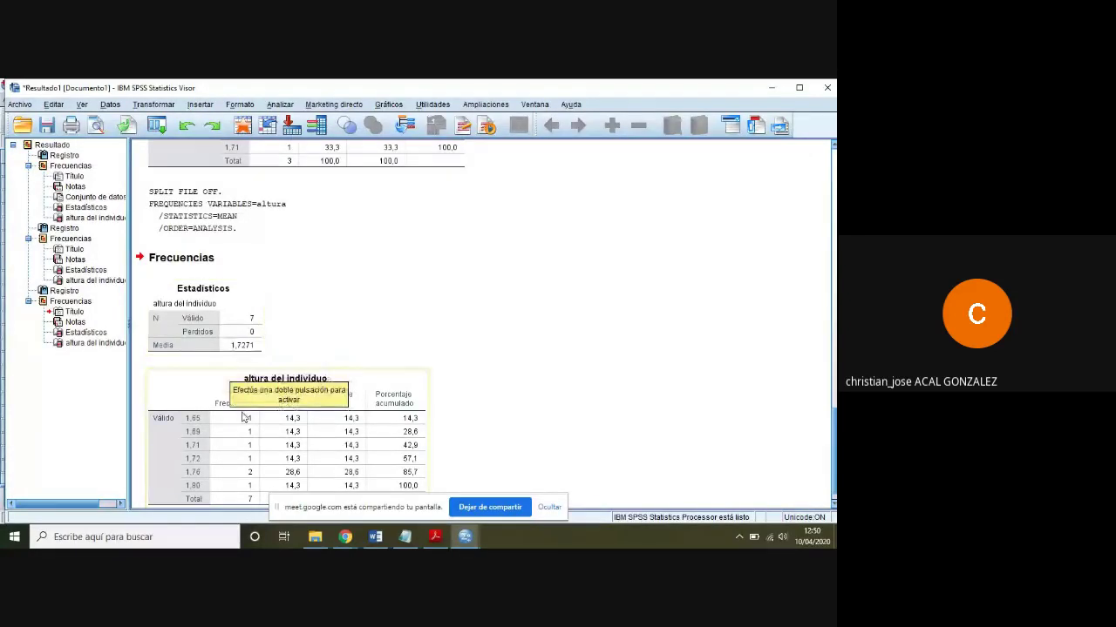
pyautogui.click(772, 88)
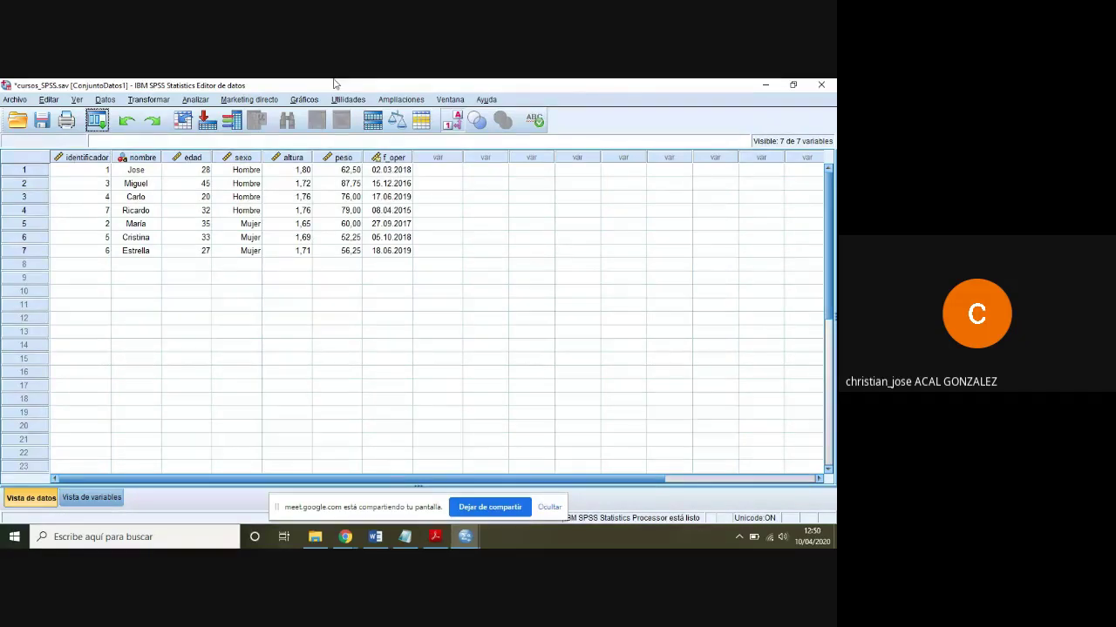
# Start computing a numeric target variable imc and give it the label Indice de masa corporal.
pyautogui.click(149, 100)
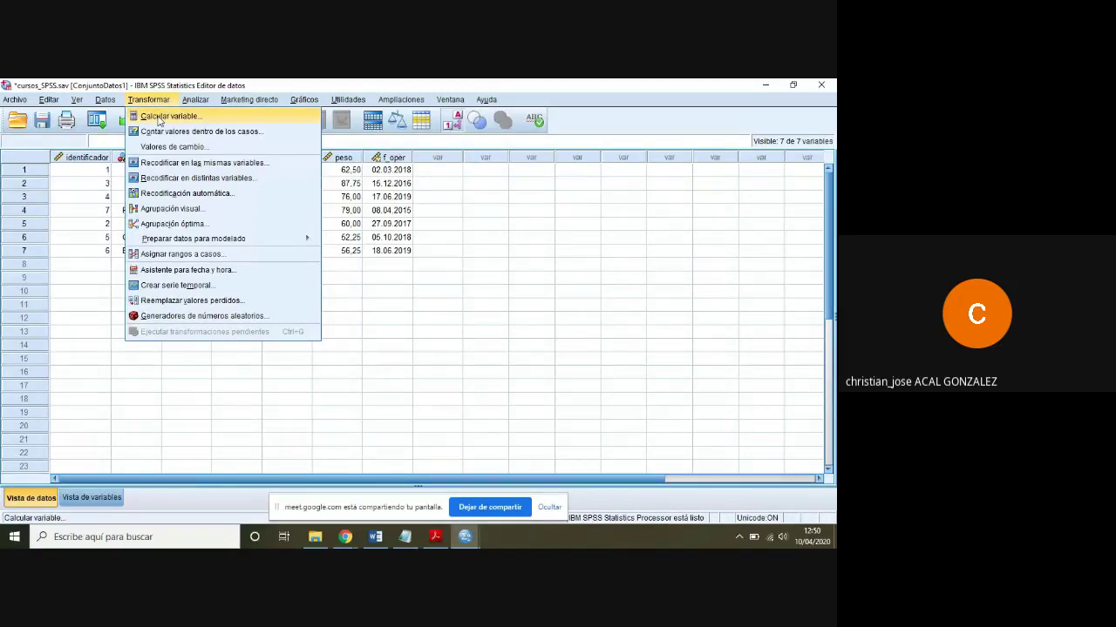
pyautogui.click(159, 117)
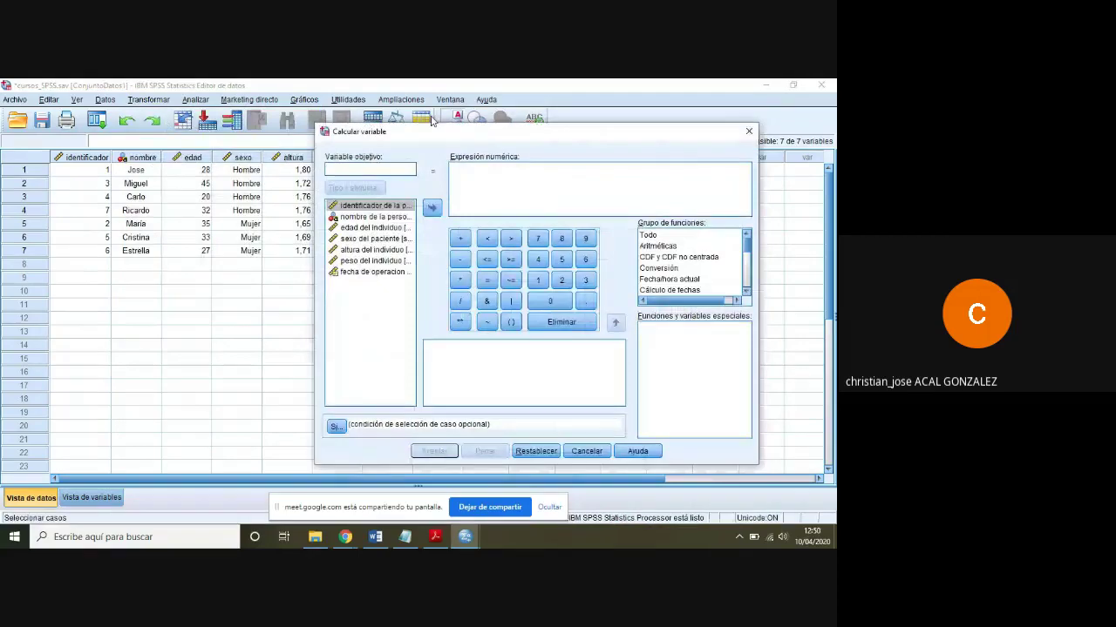
pyautogui.moveTo(479, 135); pyautogui.dragTo(345, 118)
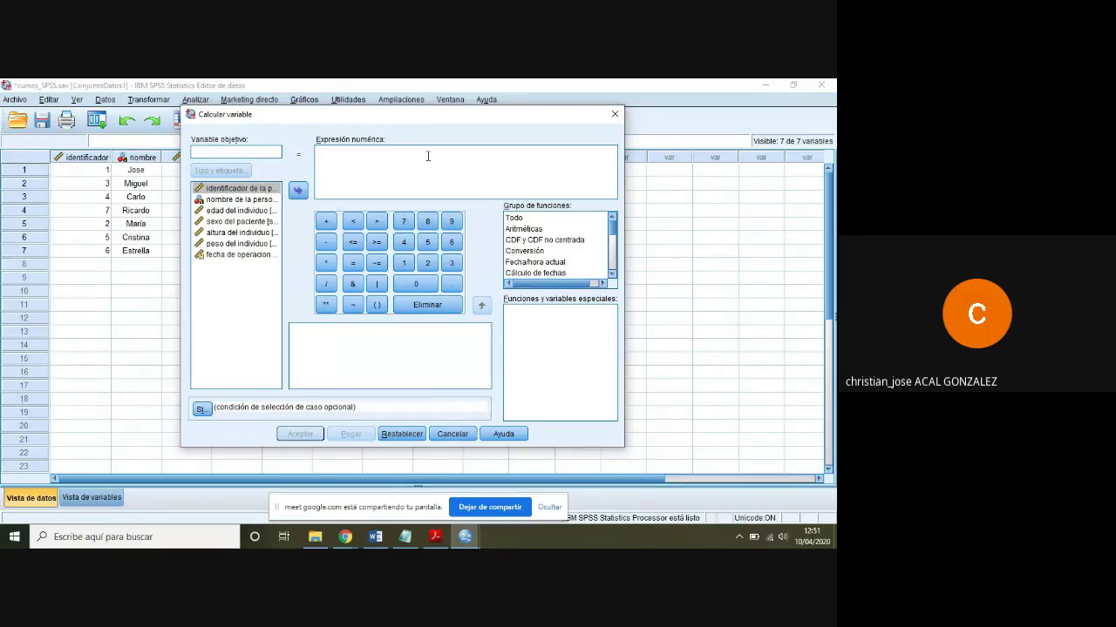
pyautogui.moveTo(413, 117); pyautogui.dragTo(425, 148)
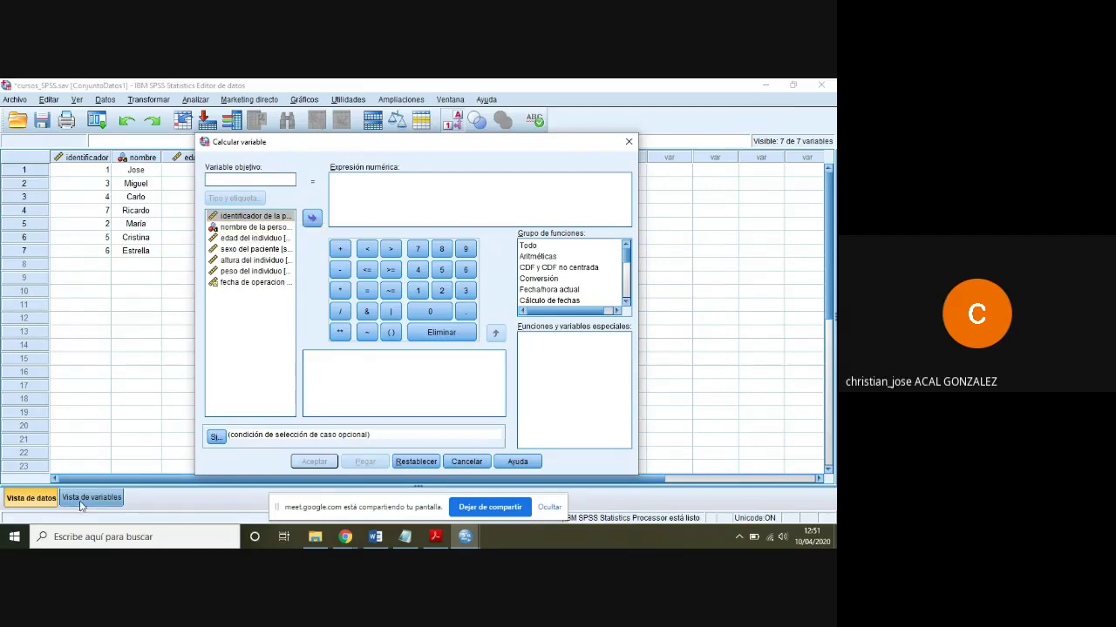
pyautogui.write('imc')
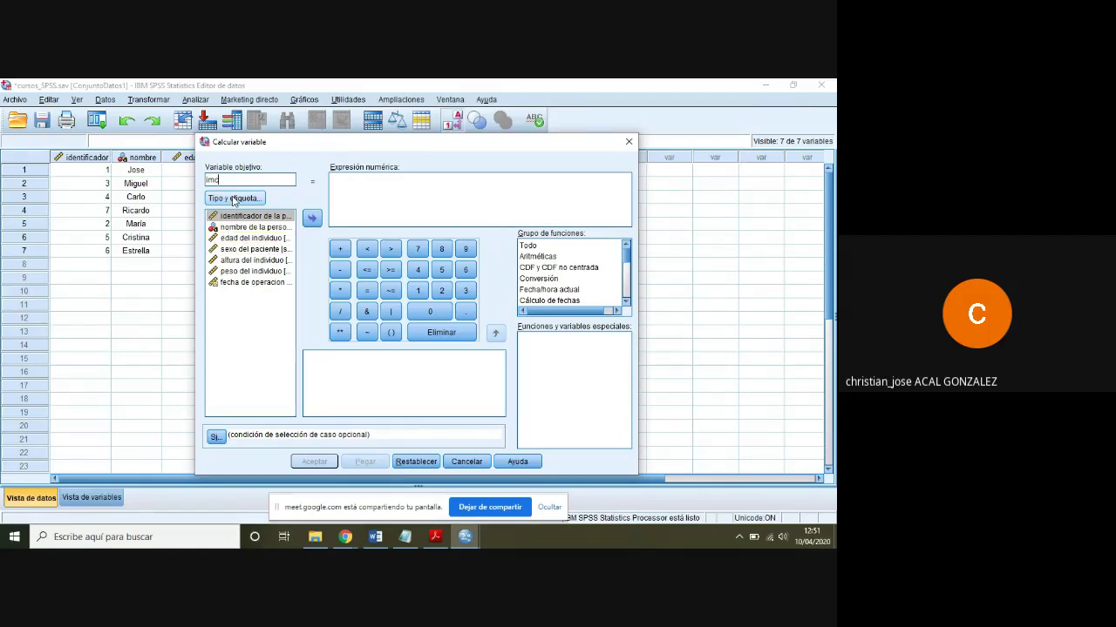
pyautogui.click(233, 199)
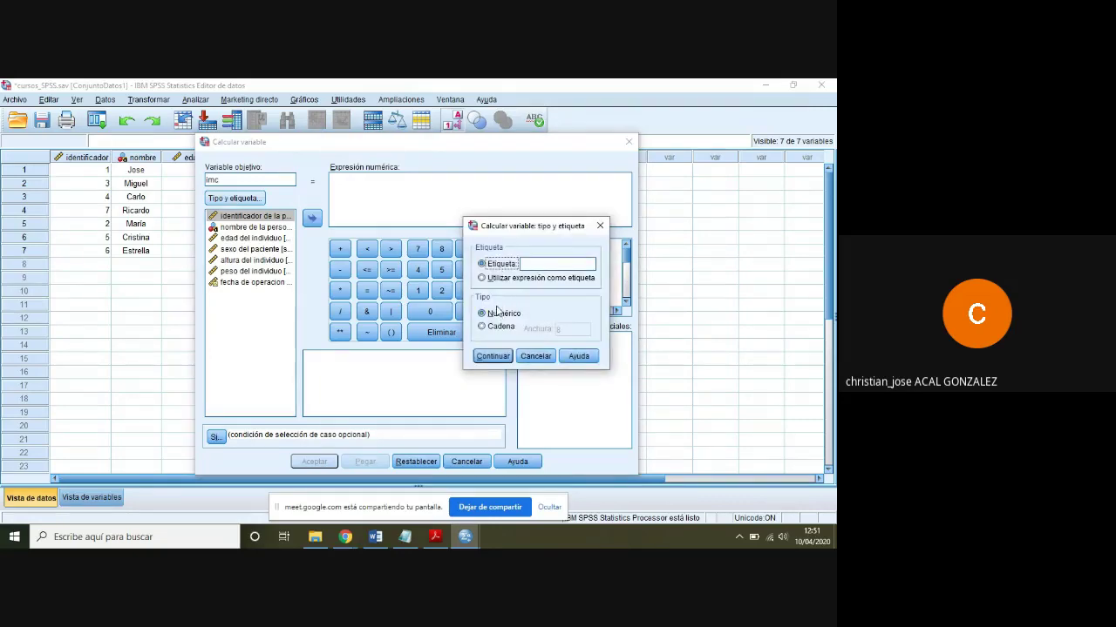
pyautogui.click(538, 263)
pyautogui.write('Indice de masa')
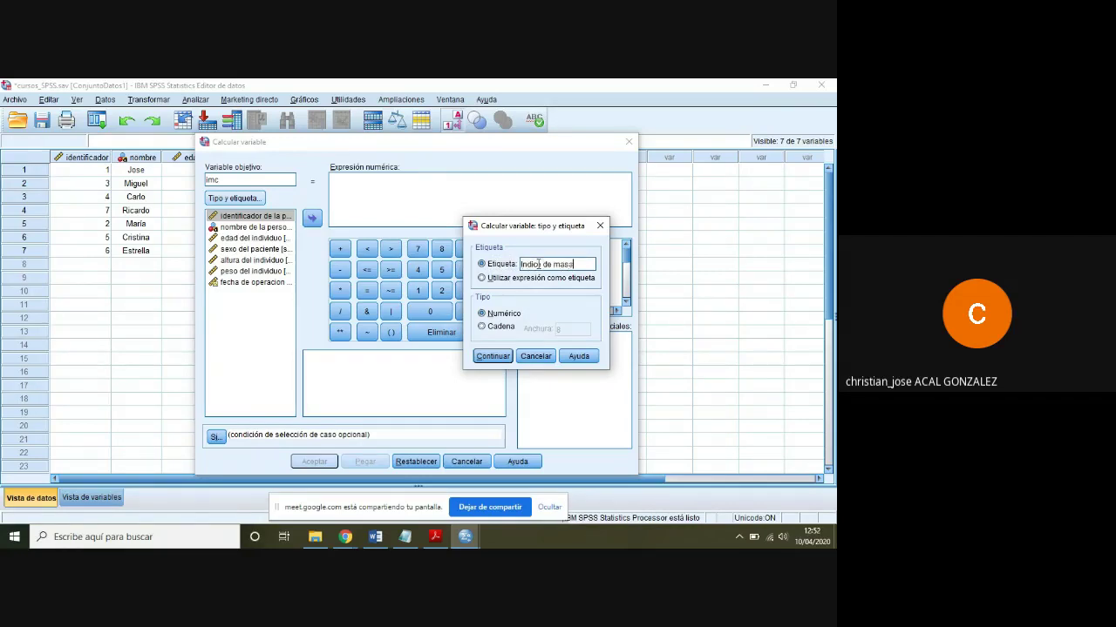
pyautogui.write(' corporal')
pyautogui.click(493, 355)
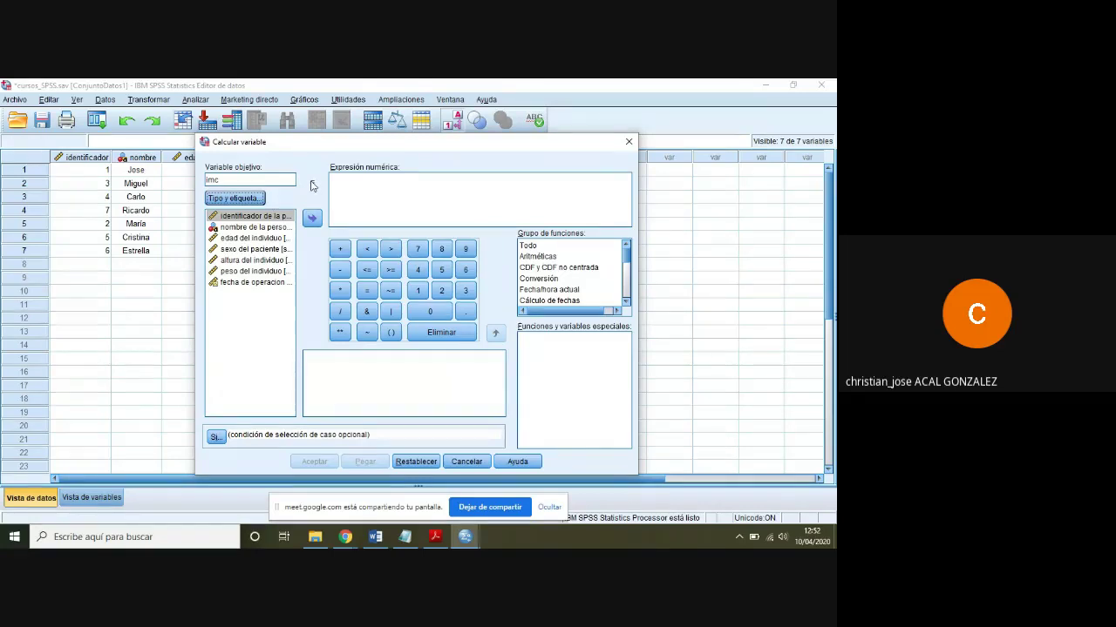
pyautogui.click(344, 185)
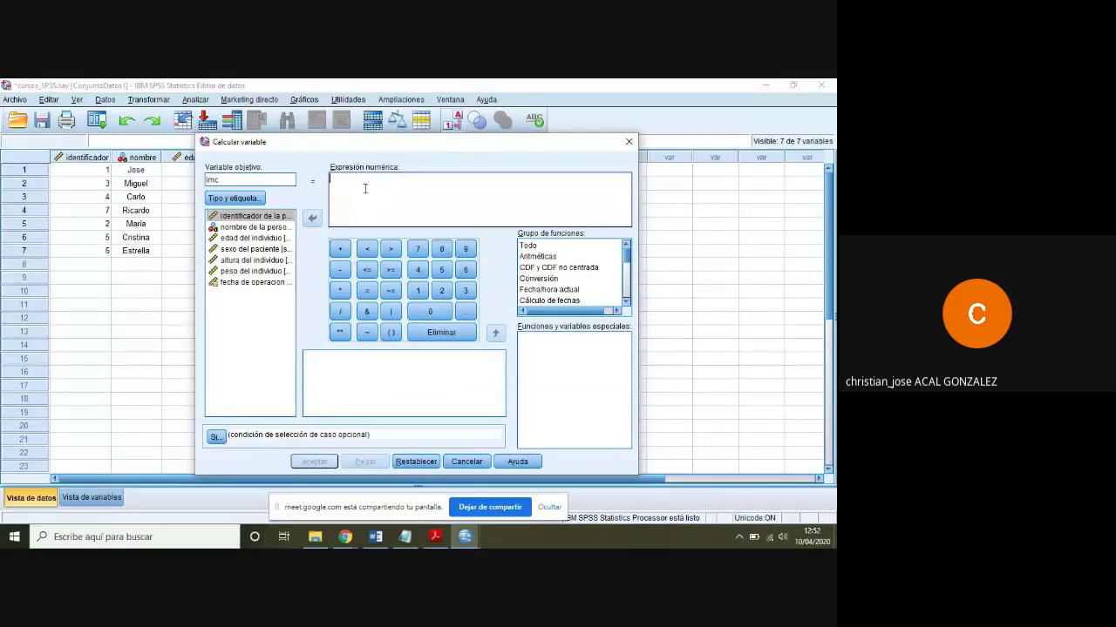
pyautogui.click(365, 188)
pyautogui.write('imc=')
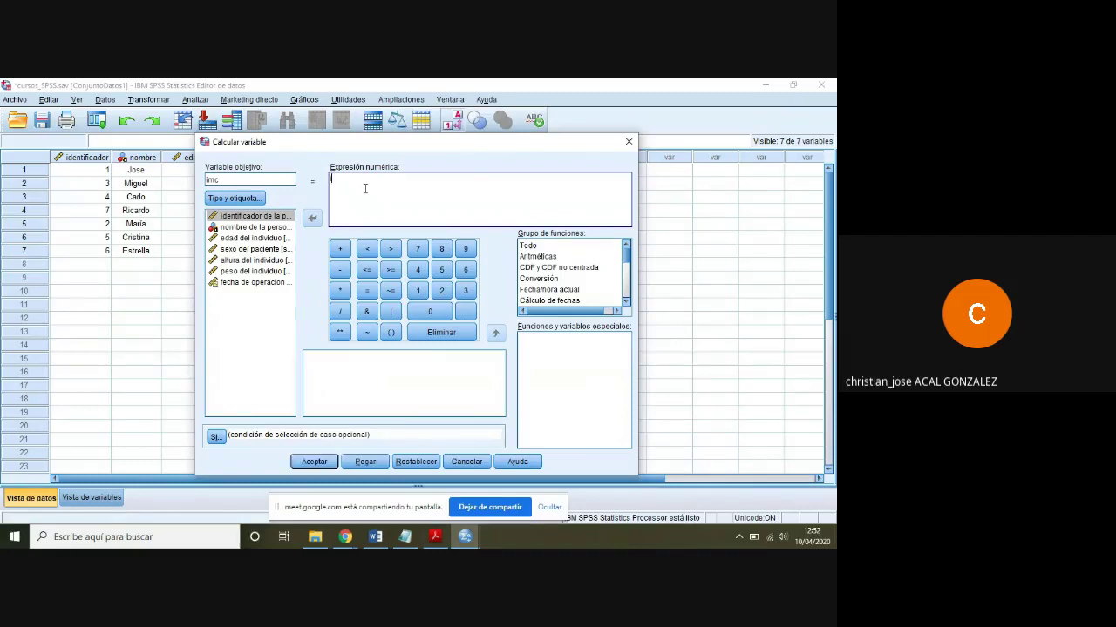
pyautogui.write('formula')
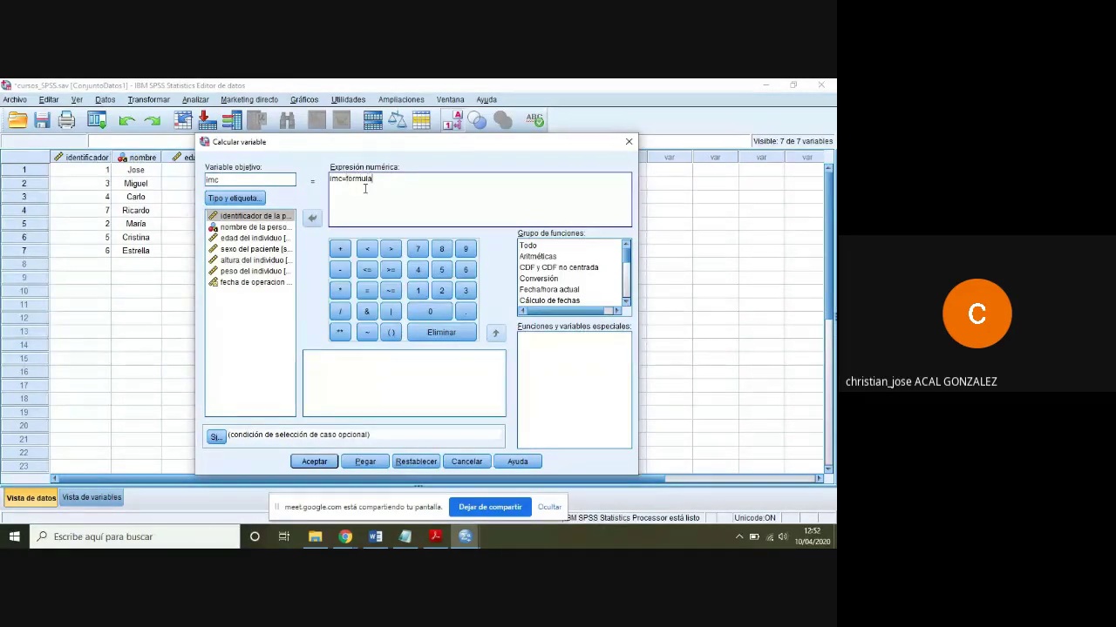
pyautogui.press('BackSpace')
pyautogui.press('BackSpace')
pyautogui.press('BackSpace')
pyautogui.press('BackSpace')
pyautogui.press('BackSpace')
pyautogui.press('BackSpace')
pyautogui.press('BackSpace')
pyautogui.press('BackSpace')
pyautogui.press('BackSpace')
pyautogui.press('BackSpace')
pyautogui.press('BackSpace')
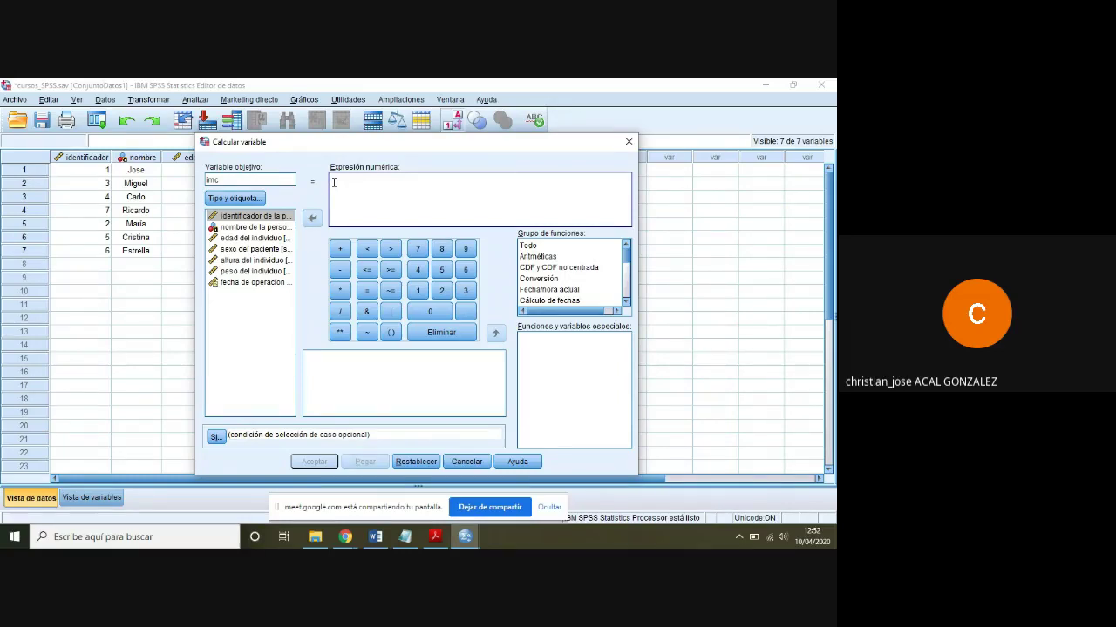
# Insert the variable peso into the numeric expression for imc, and clear the expression again.
pyautogui.click(244, 272)
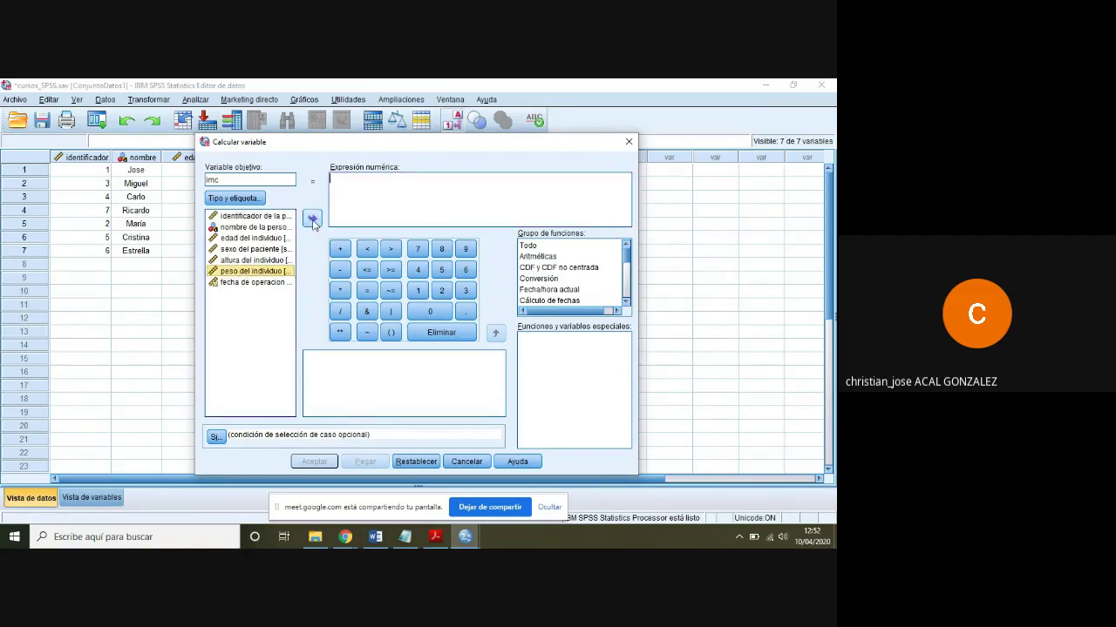
pyautogui.click(312, 218)
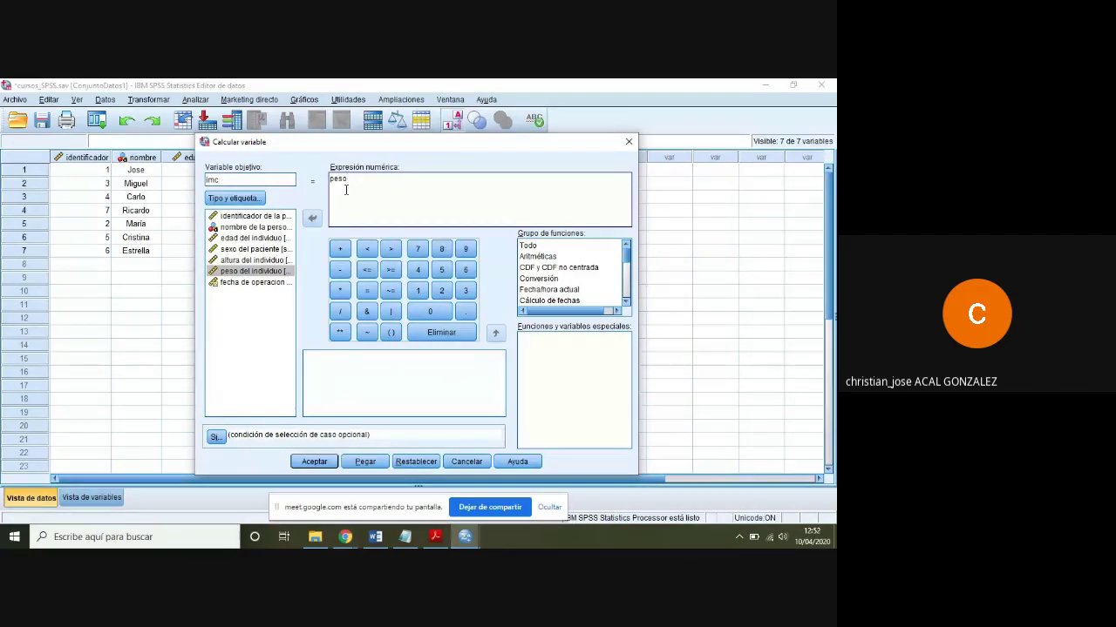
pyautogui.press('BackSpace')
pyautogui.press('BackSpace')
pyautogui.press('BackSpace')
pyautogui.write('eso')
pyautogui.press('BackSpace')
pyautogui.press('BackSpace')
pyautogui.press('BackSpace')
pyautogui.press('BackSpace')
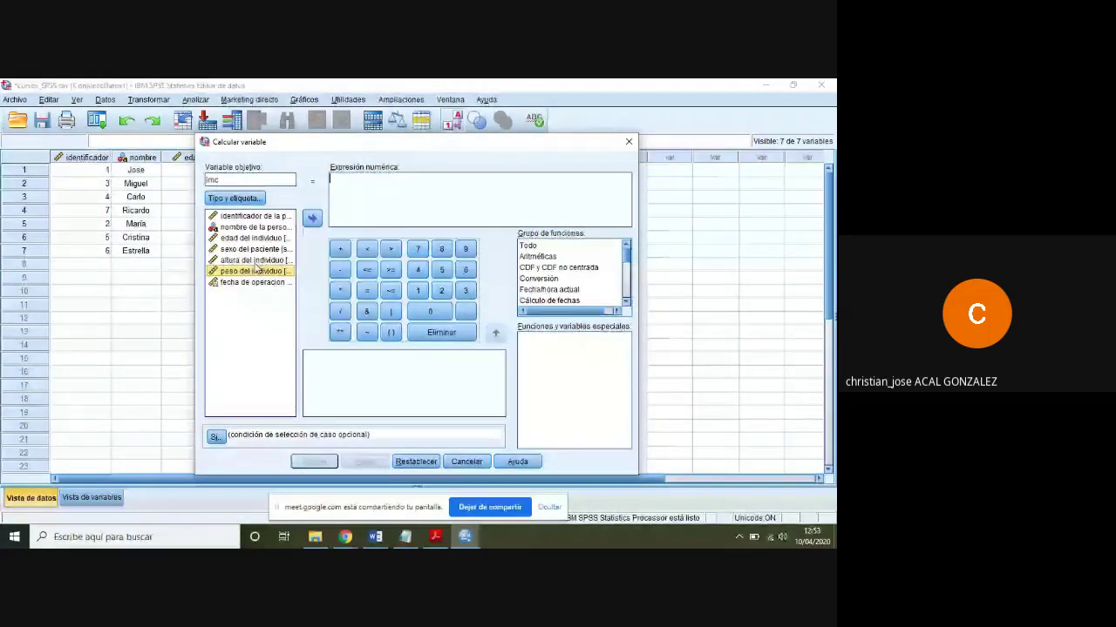
# Enter peso/altura as the numeric expression for imc.
pyautogui.click(309, 221)
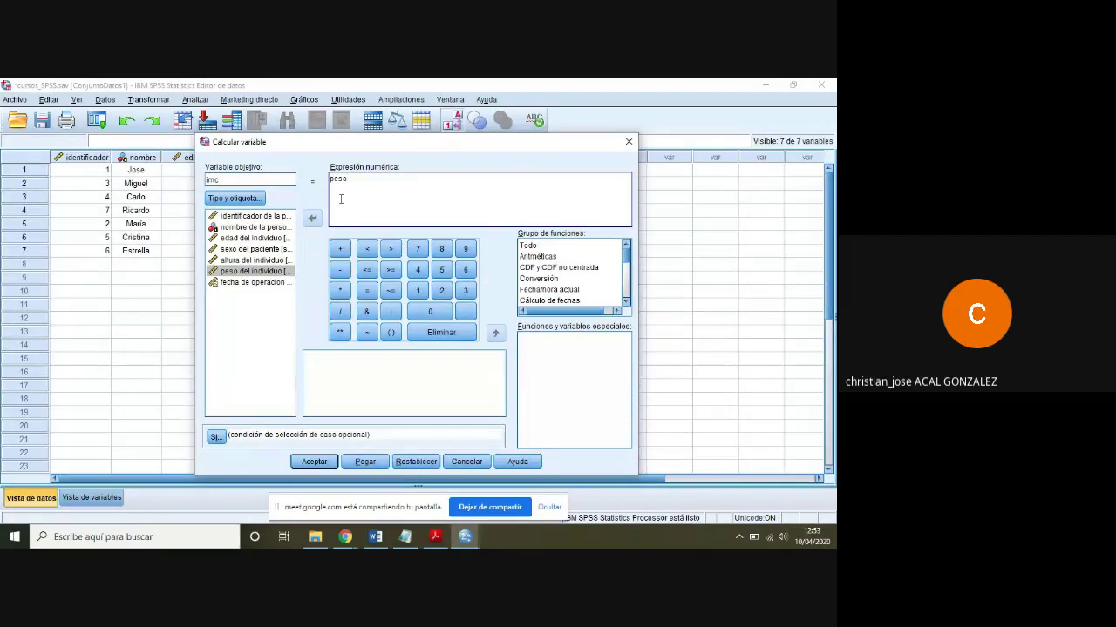
pyautogui.write('/')
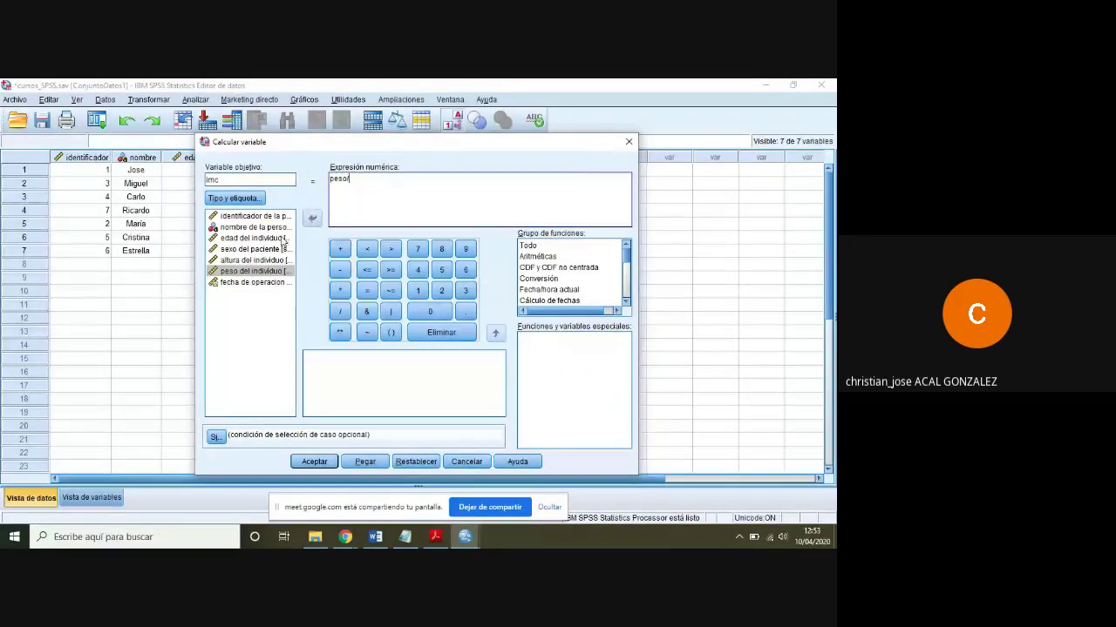
pyautogui.click(258, 259)
pyautogui.click(312, 218)
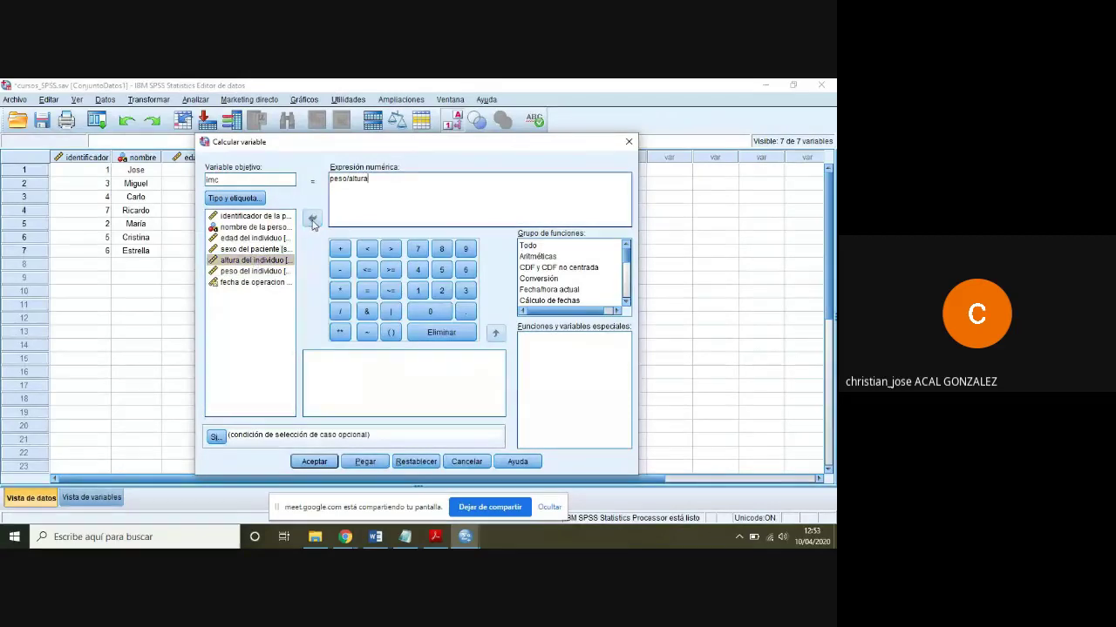
pyautogui.moveTo(460, 146); pyautogui.dragTo(456, 247)
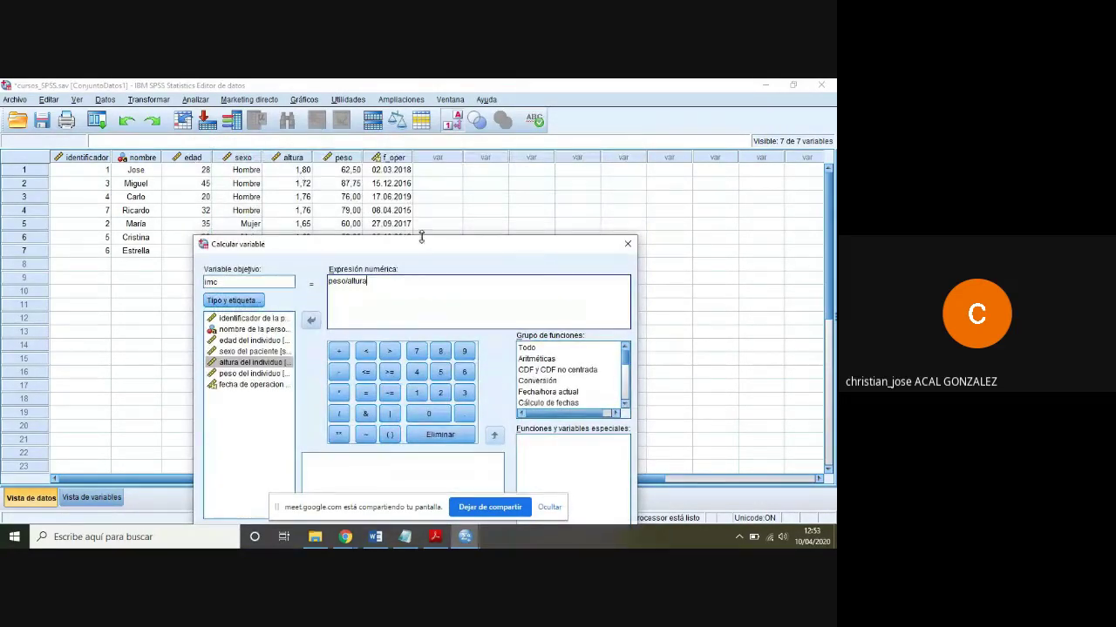
pyautogui.moveTo(423, 245); pyautogui.dragTo(425, 175)
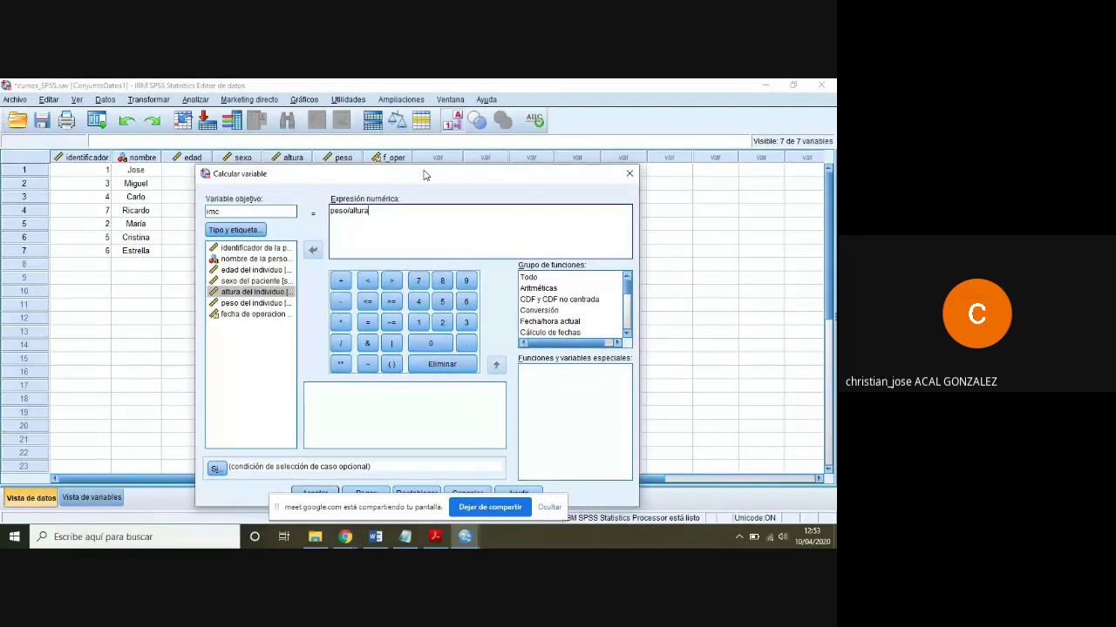
# Raise altura to the power of 2 in the imc expression, compute the variable, and return to the data editor.
pyautogui.write('**')
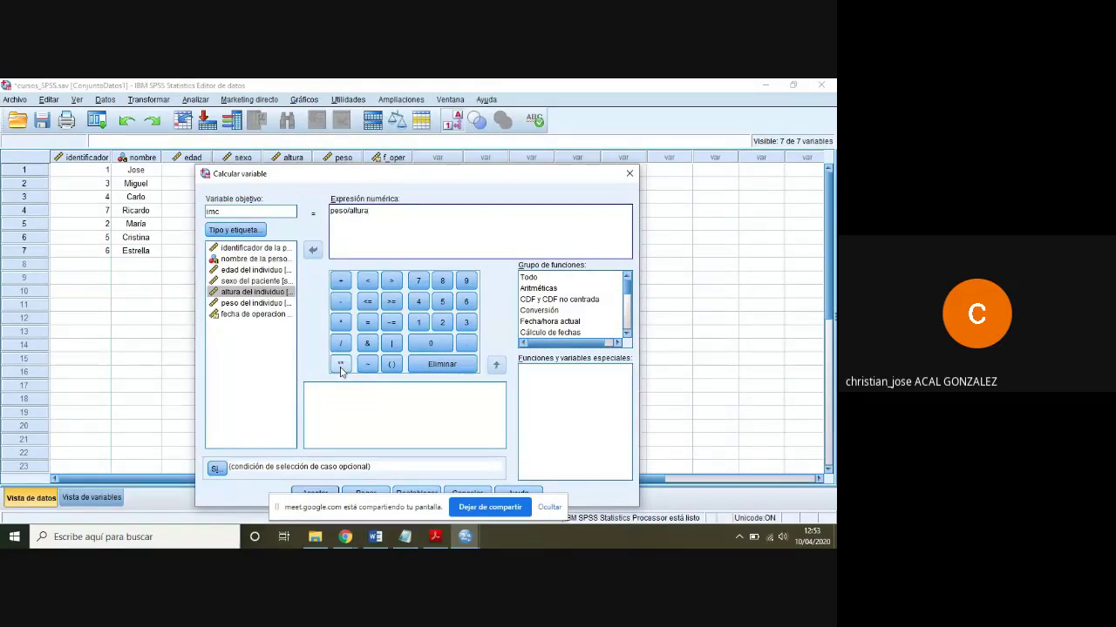
pyautogui.click(341, 366)
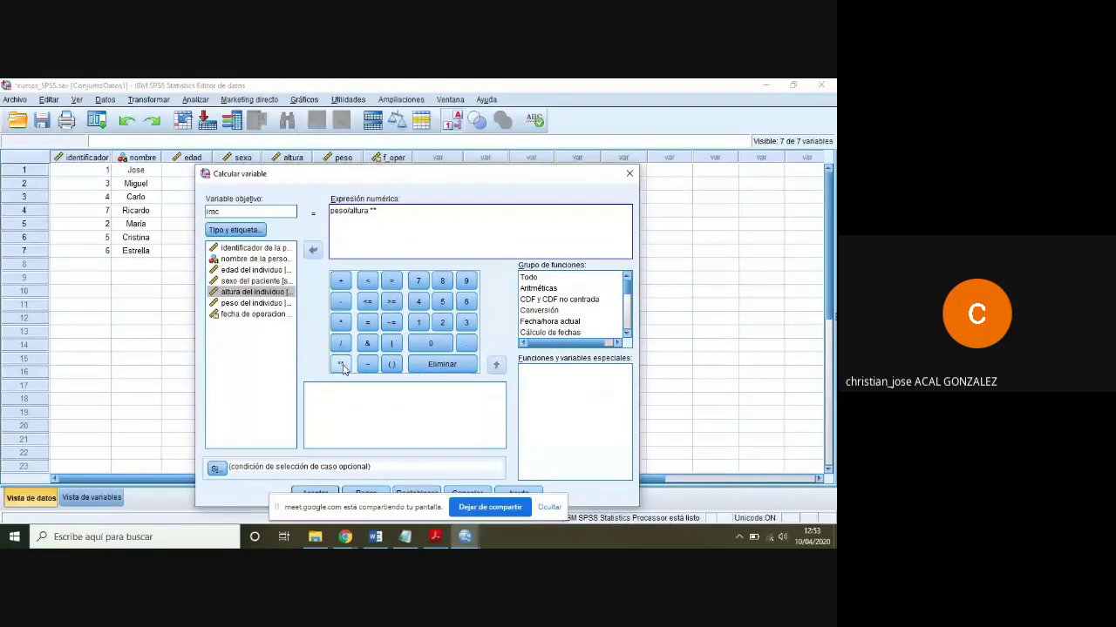
pyautogui.write('2')
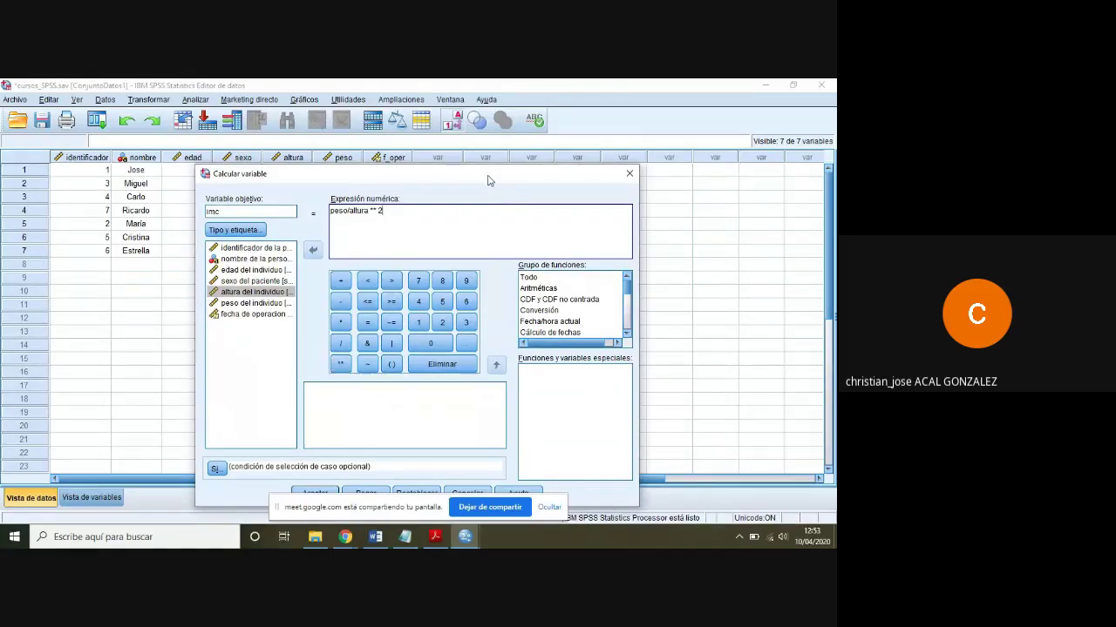
pyautogui.moveTo(488, 180); pyautogui.dragTo(492, 137)
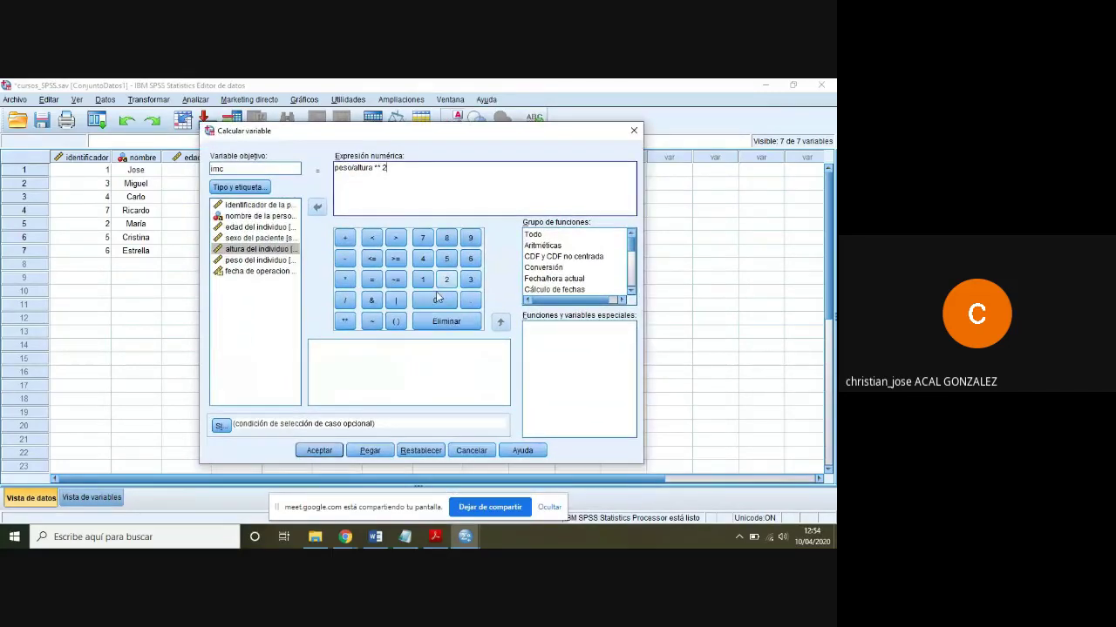
pyautogui.click(325, 452)
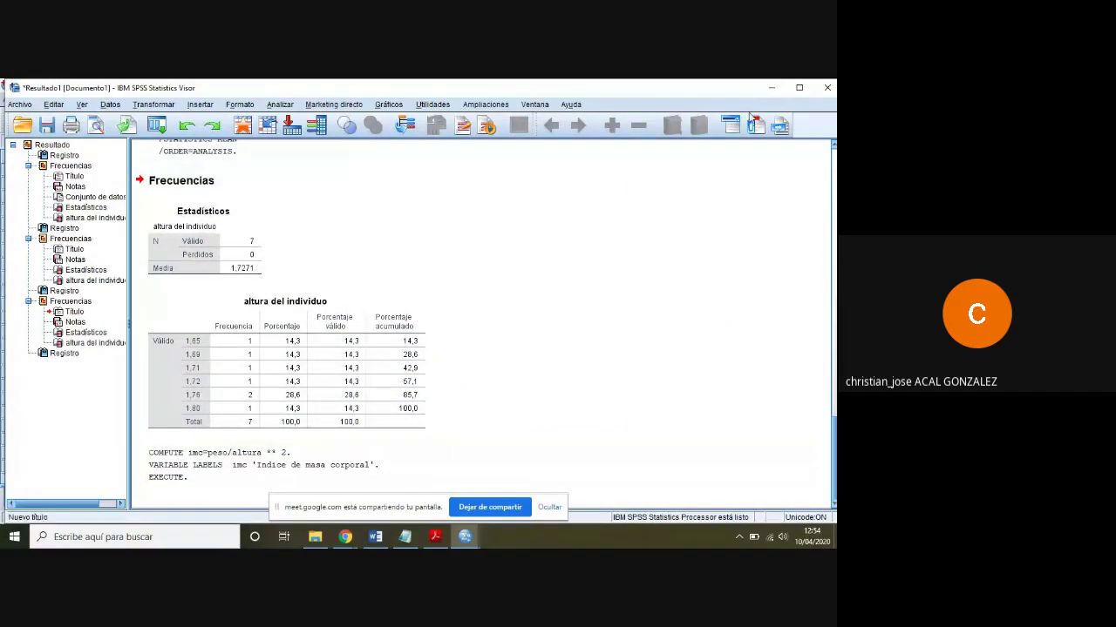
pyautogui.click(775, 88)
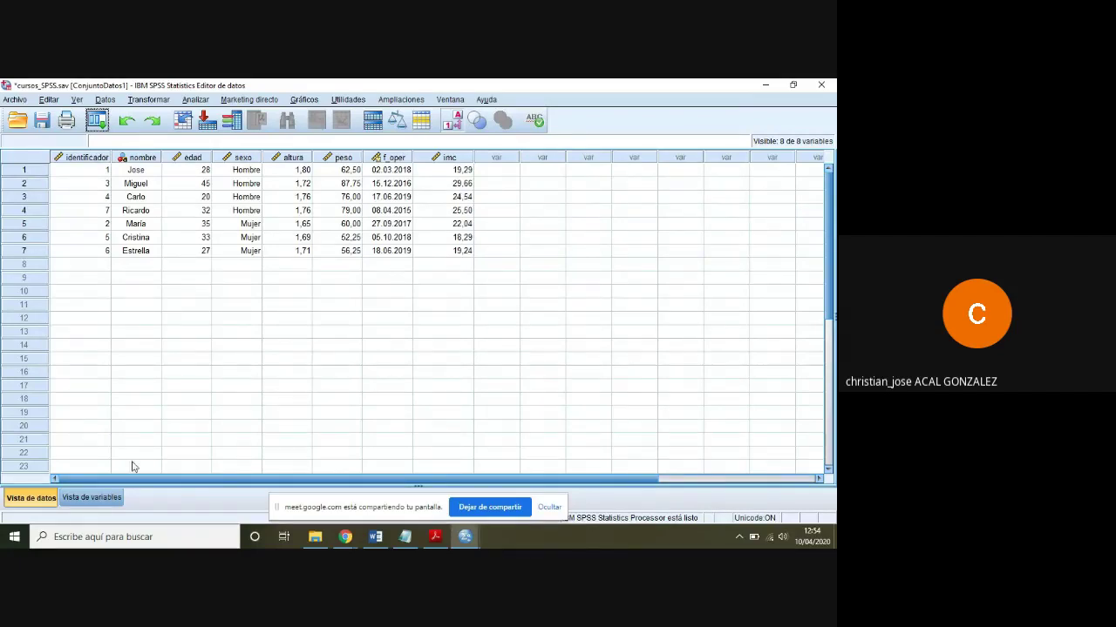
# Move the variable imc ahead of f_oper in the variable list and return to the data view.
pyautogui.click(94, 498)
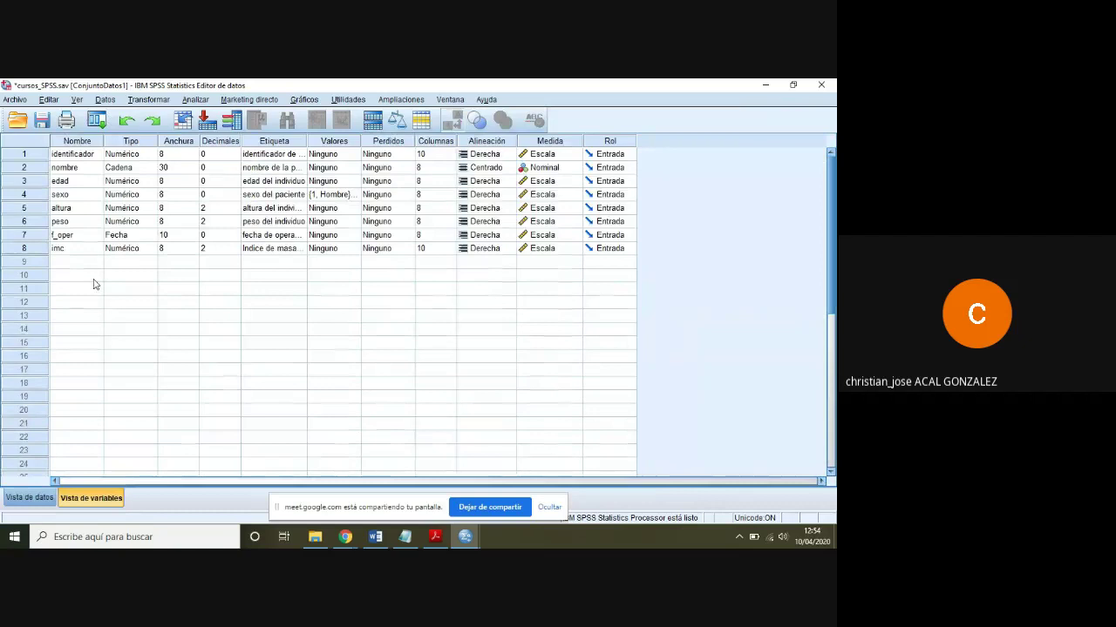
pyautogui.click(30, 252)
pyautogui.moveTo(31, 252); pyautogui.dragTo(32, 234)
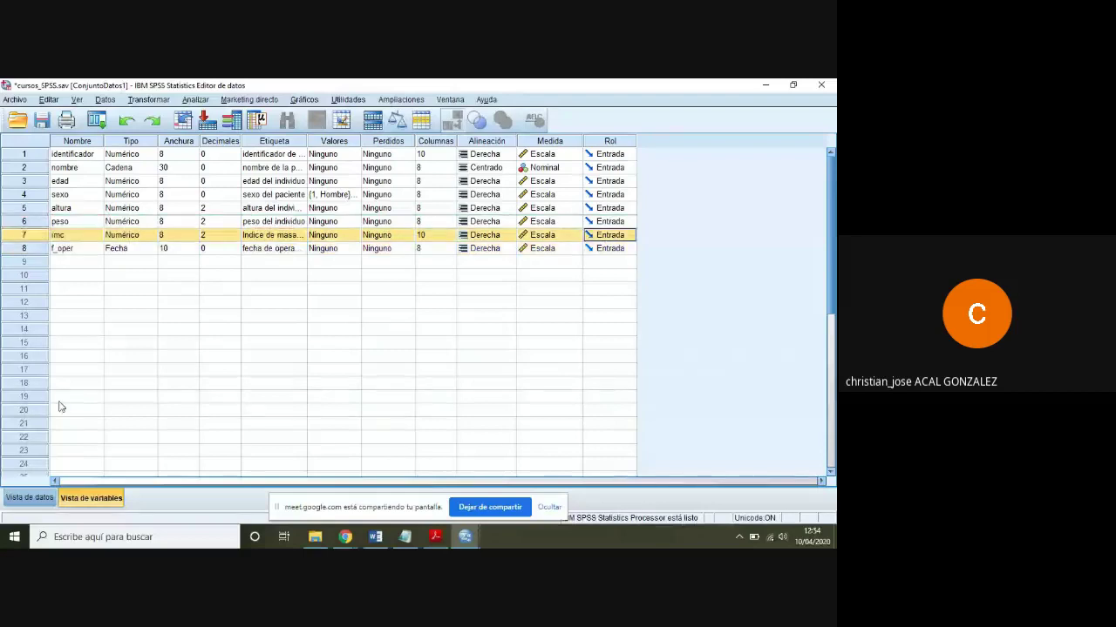
pyautogui.click(30, 498)
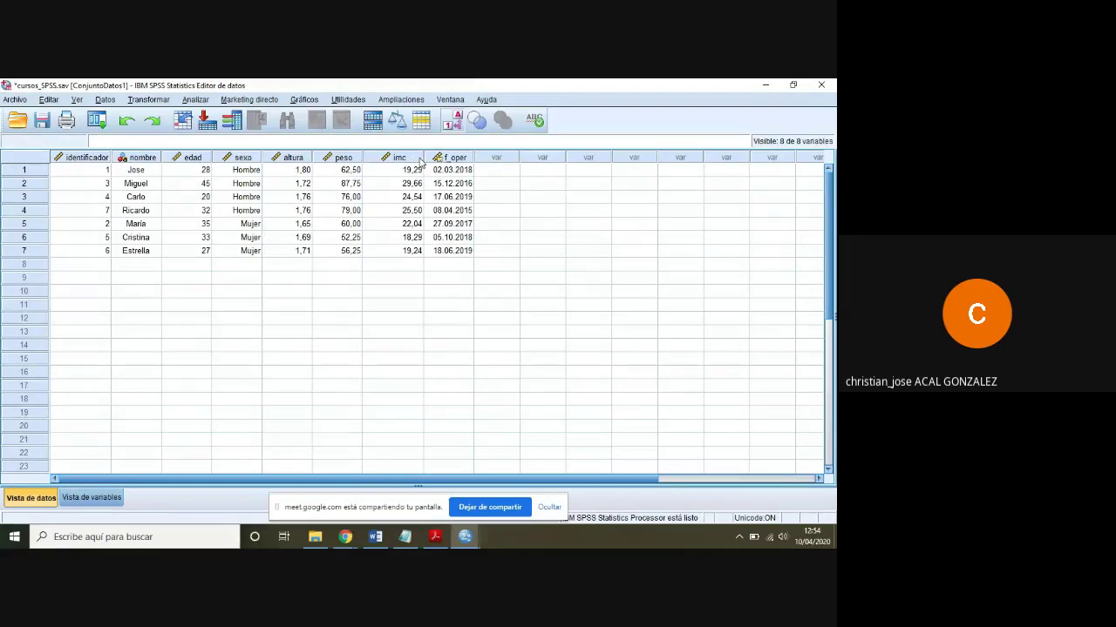
pyautogui.moveTo(420, 161)
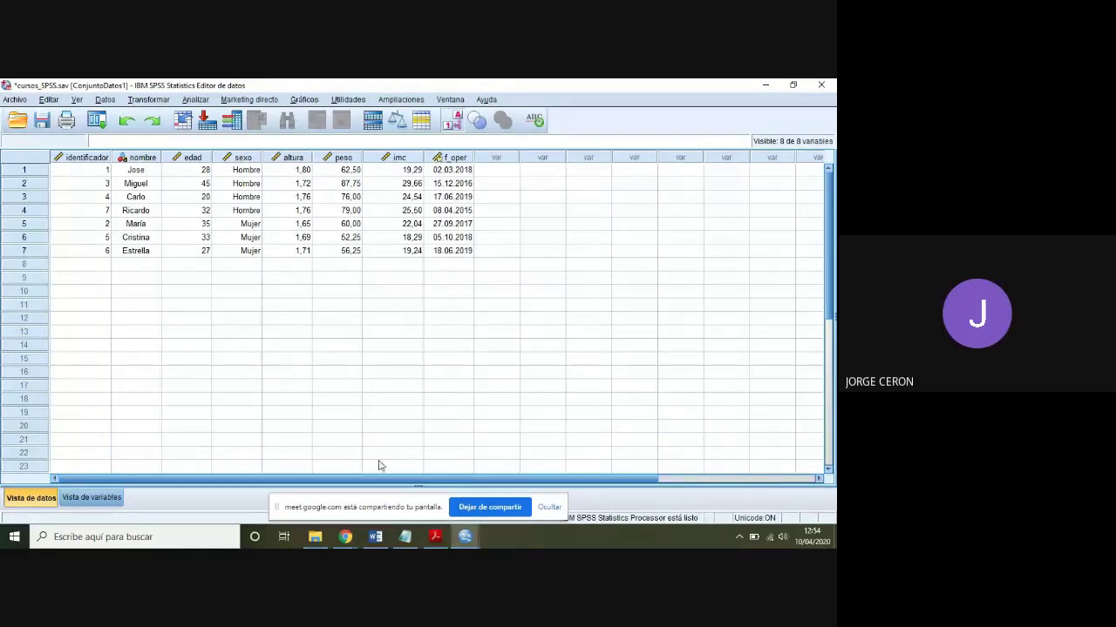
# Switch to the Google Meet window to check the call, and return to the SPSS data editor.
pyautogui.moveTo(352, 541)
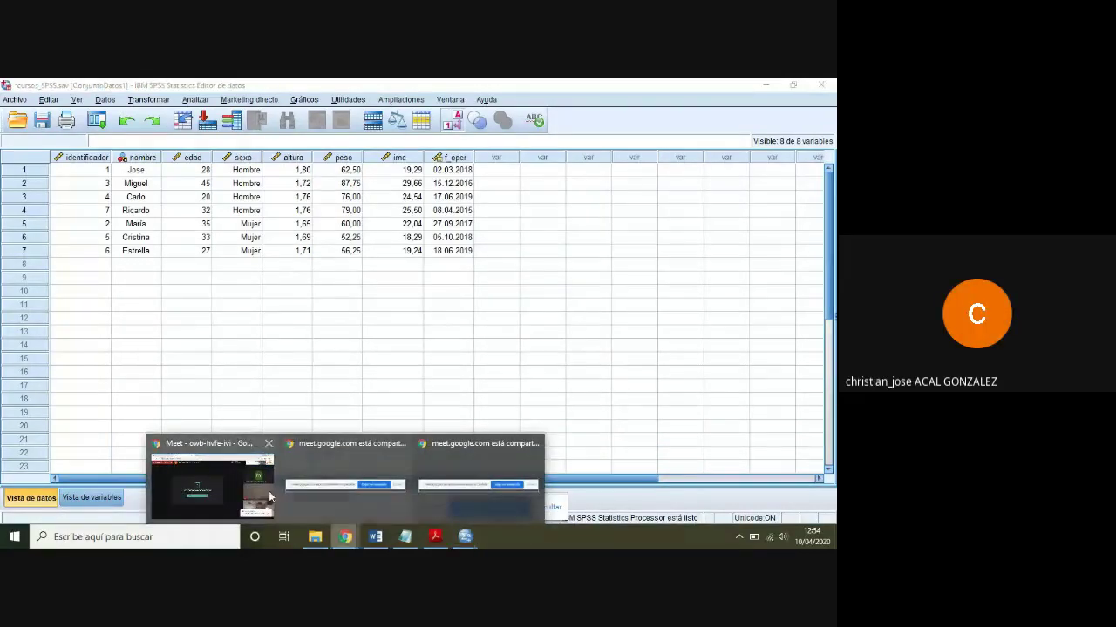
pyautogui.click(216, 444)
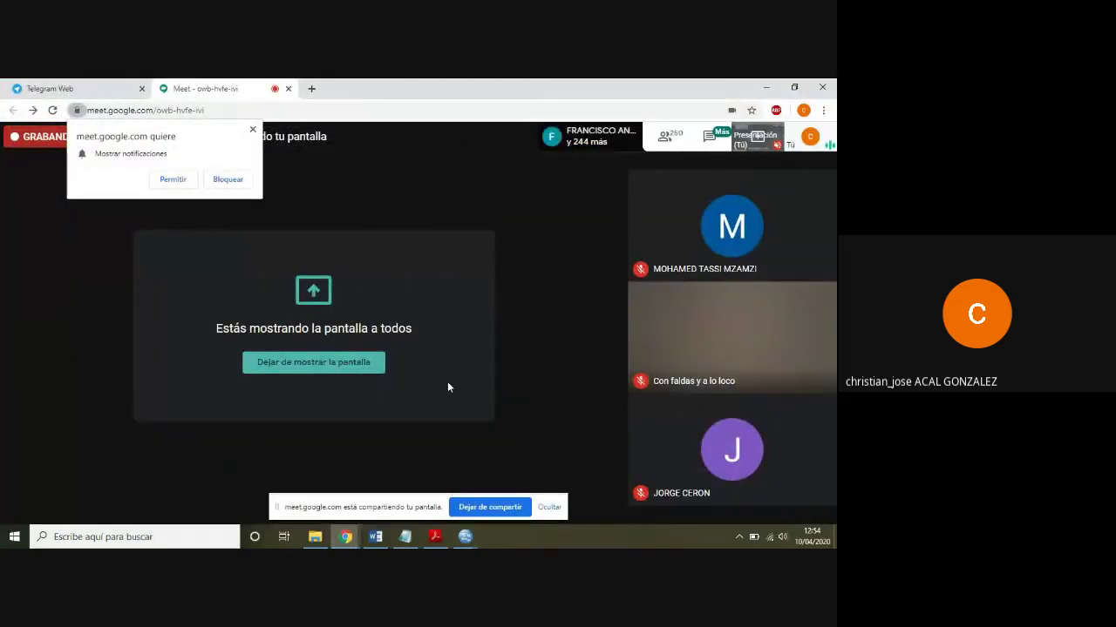
pyautogui.click(775, 88)
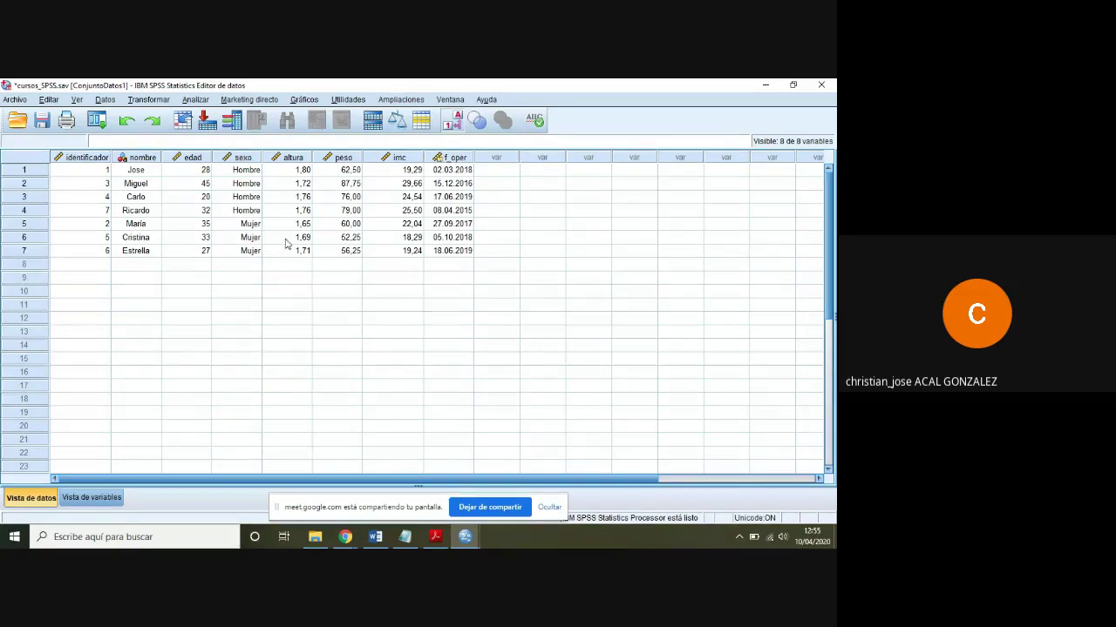
# Start recoding into different variables with imc as the input variable.
pyautogui.click(160, 100)
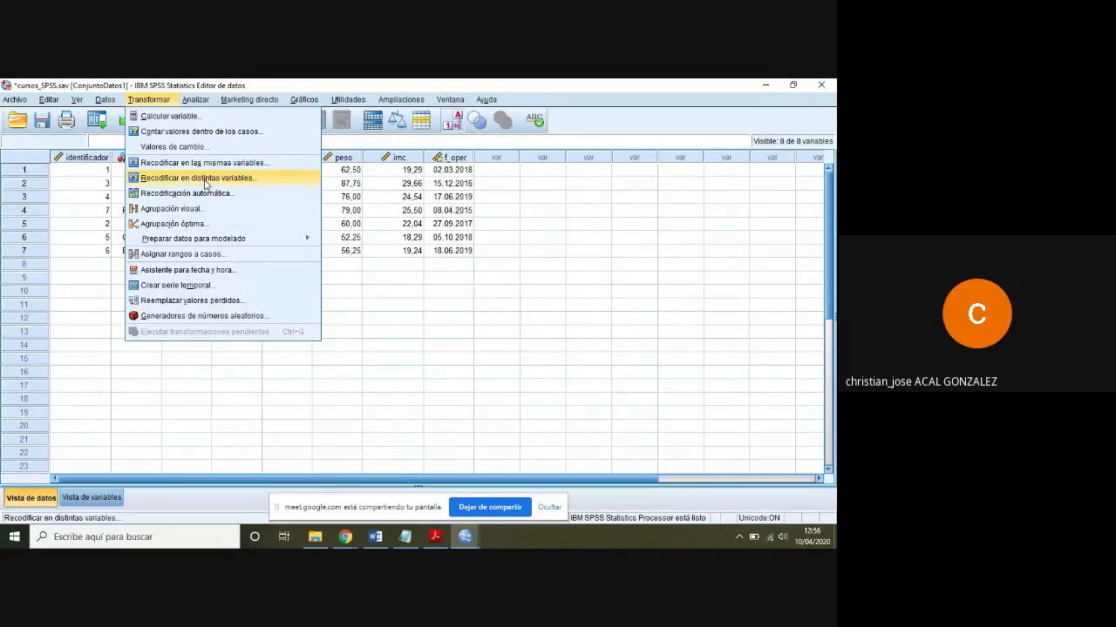
pyautogui.click(206, 180)
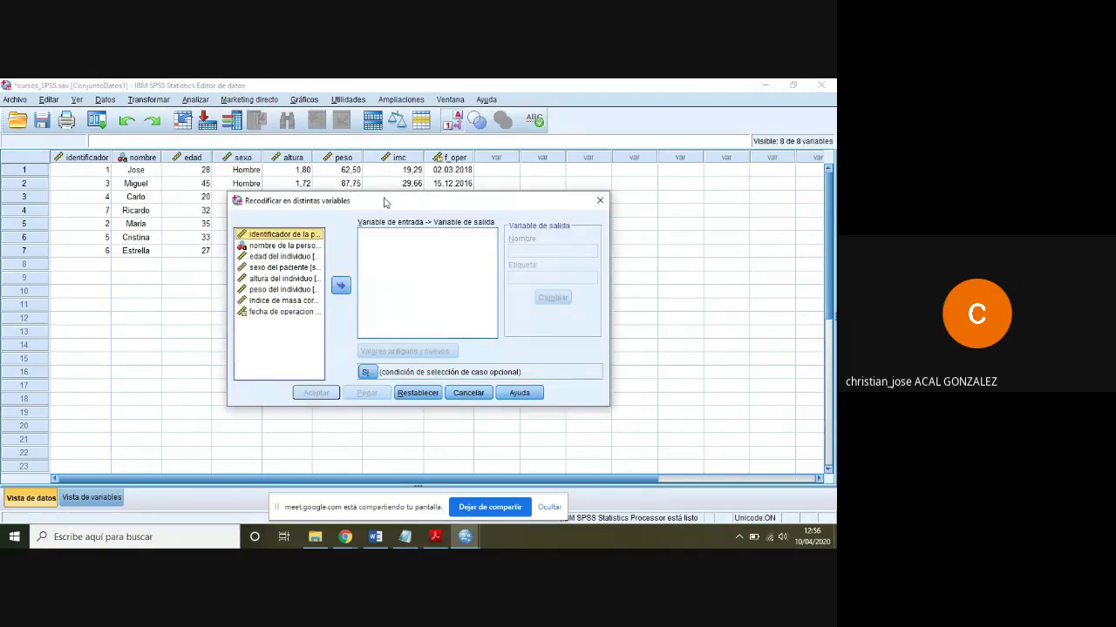
pyautogui.moveTo(384, 201); pyautogui.dragTo(379, 175)
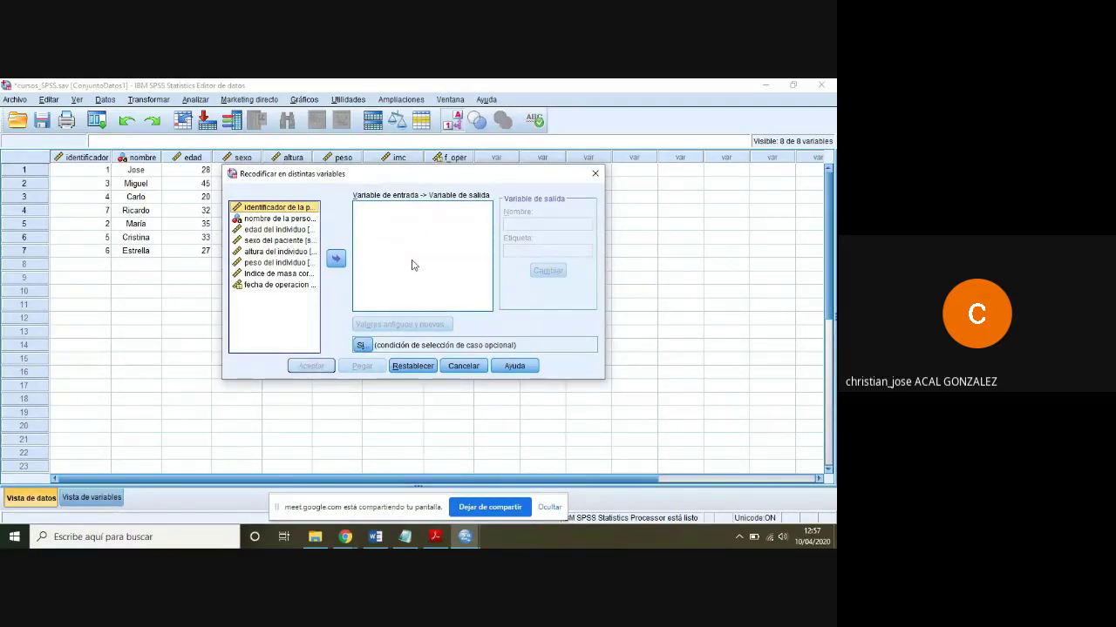
pyautogui.click(277, 273)
pyautogui.click(337, 259)
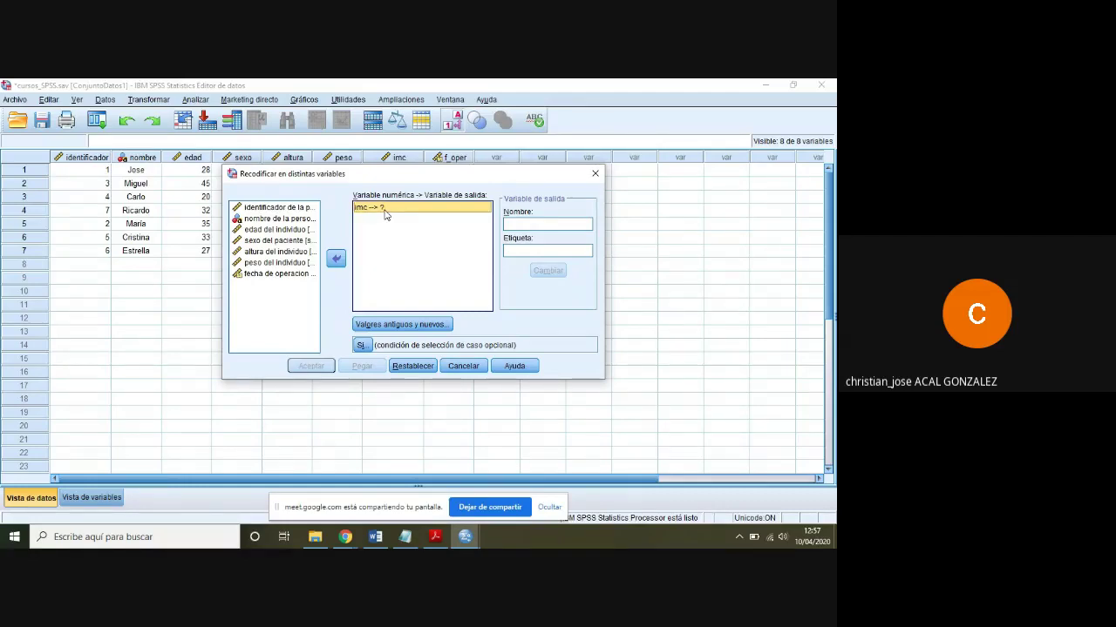
# Name the output variable clasificacion_imc, label it Clasificacion del imc según la OMS, and assign it to imc.
pyautogui.click(551, 226)
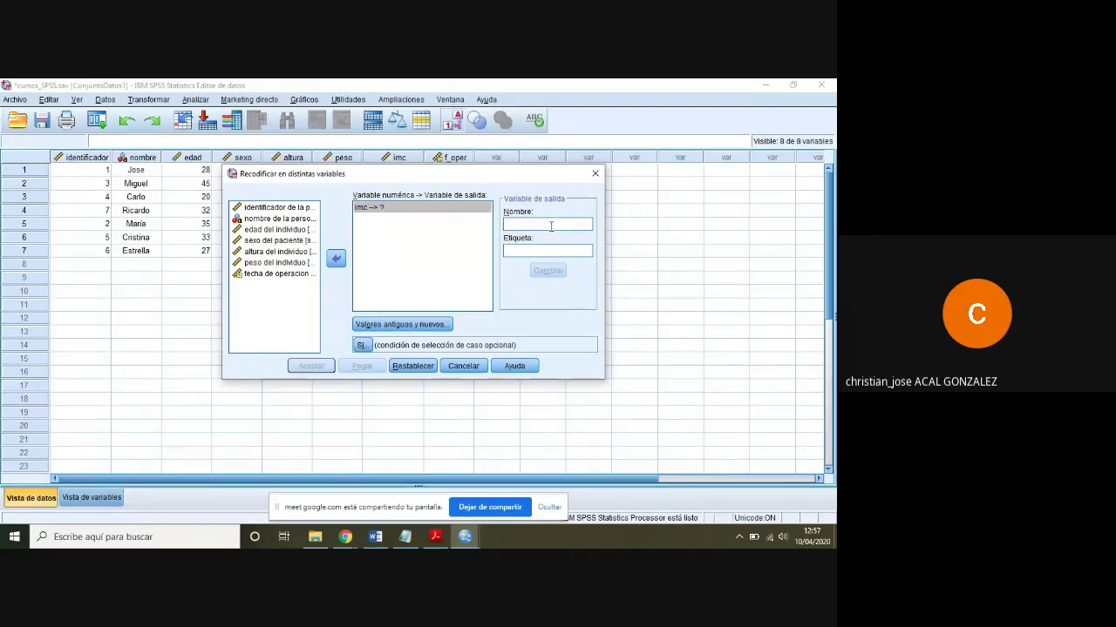
pyautogui.write('clasi')
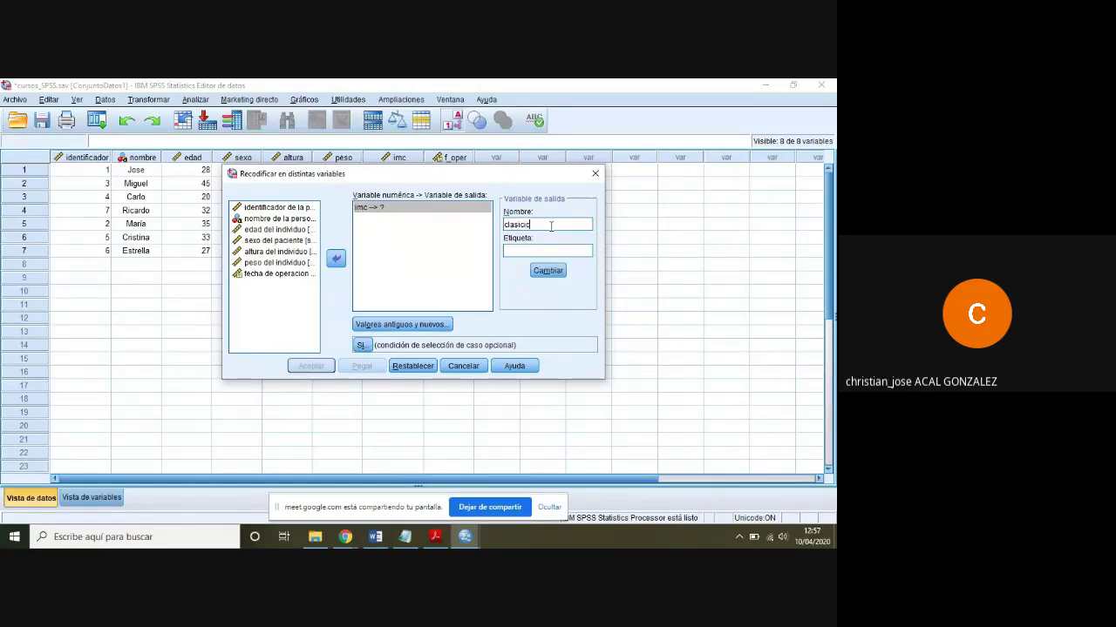
pyautogui.write('ficacion_imc')
pyautogui.press('Tab')
pyautogui.write('Clasificaci')
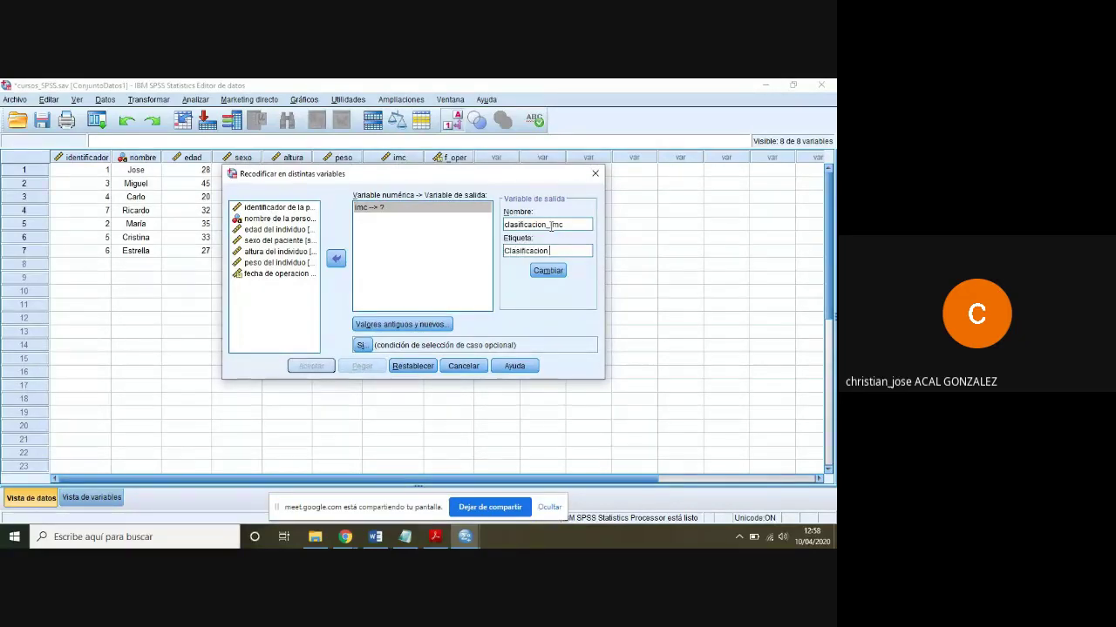
pyautogui.write('on del imc segú')
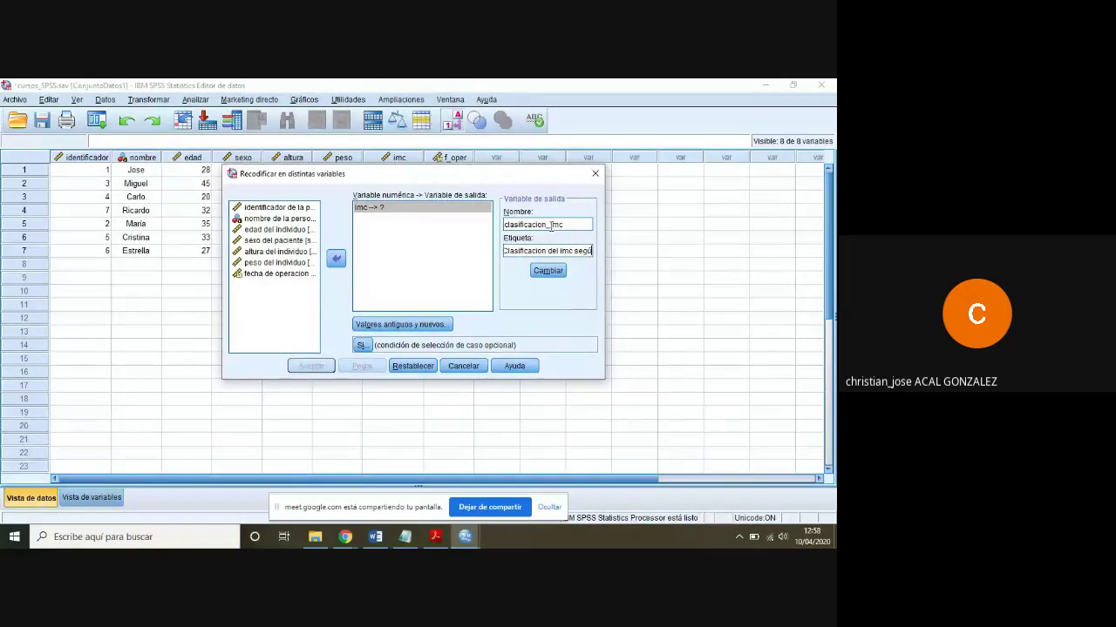
pyautogui.write('n la OMS')
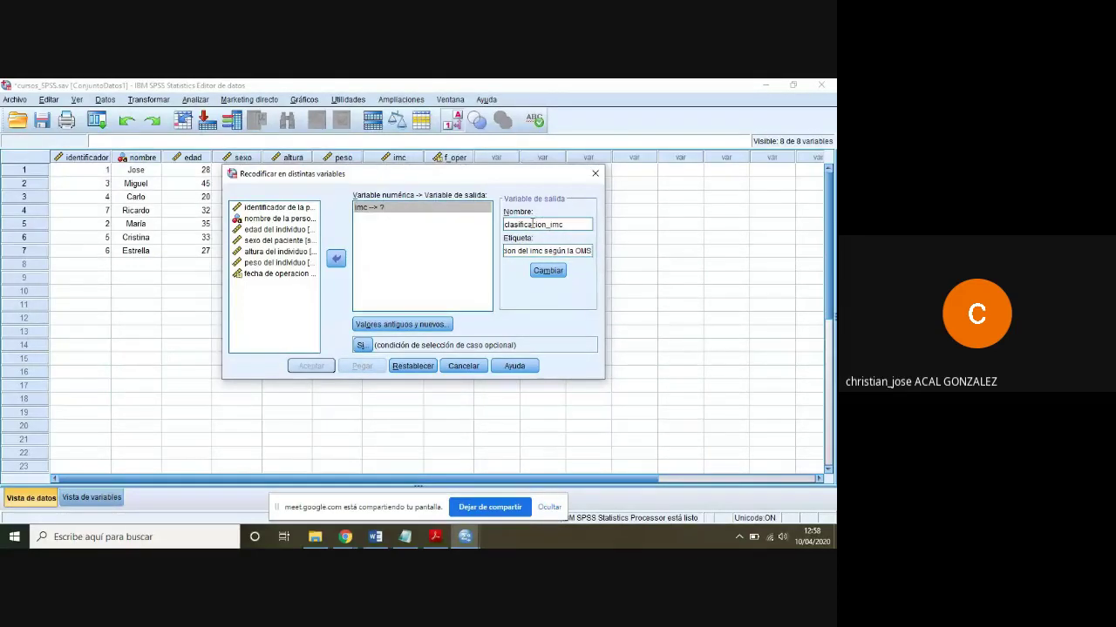
pyautogui.click(548, 271)
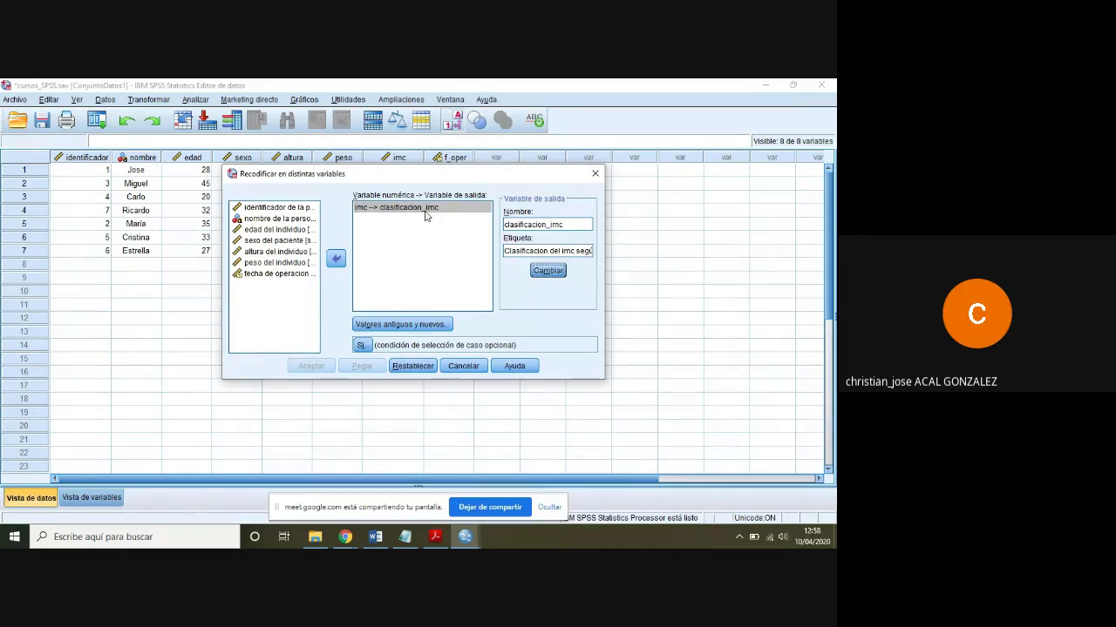
# Add a recoding rule that turns imc values from the lowest through 18.50 into the new value 1.
pyautogui.click(400, 325)
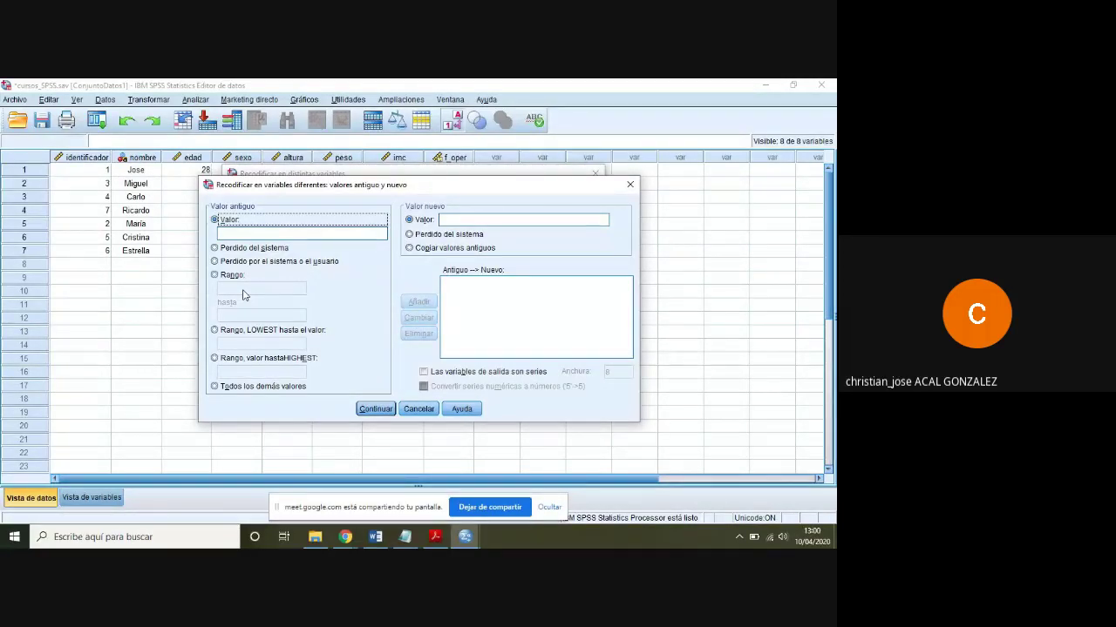
pyautogui.click(215, 333)
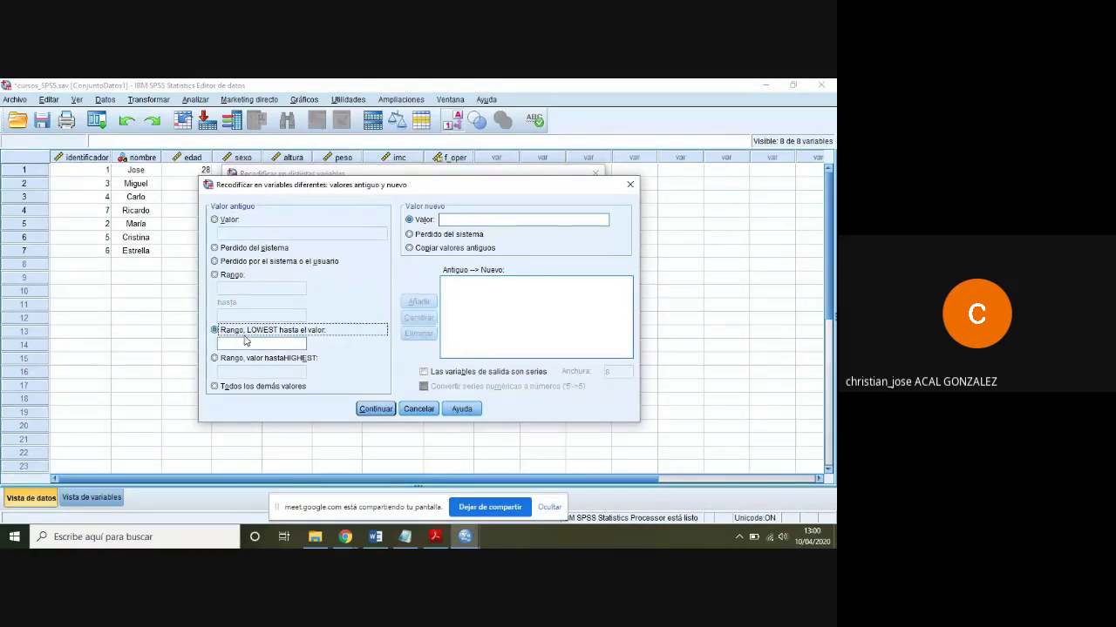
pyautogui.click(297, 343)
pyautogui.write('18.50')
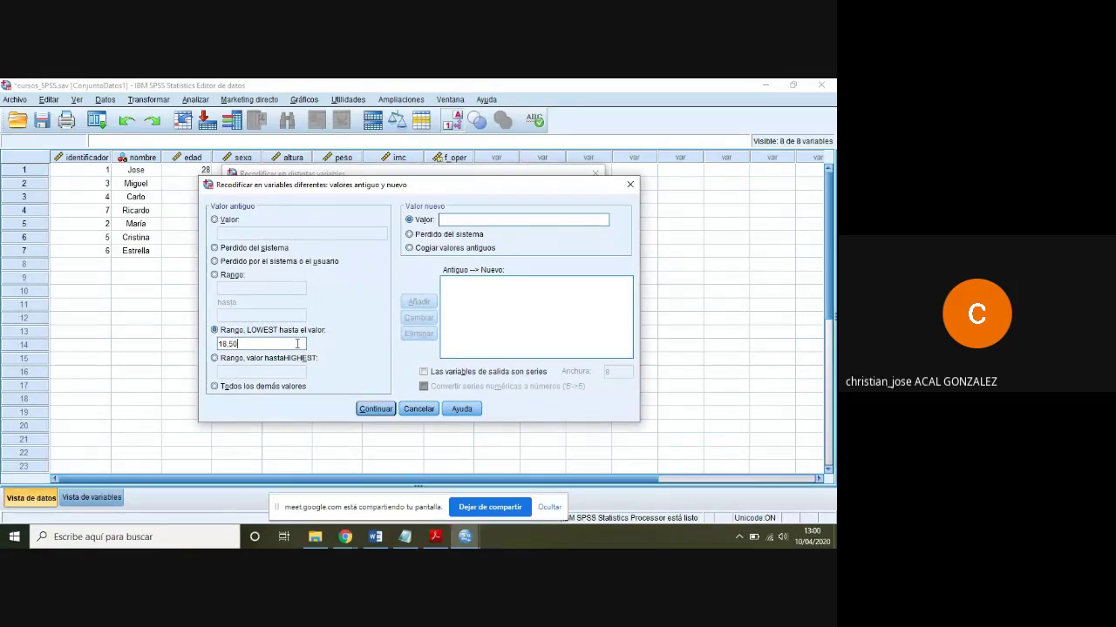
pyautogui.click(478, 218)
pyautogui.write('1')
pyautogui.click(420, 303)
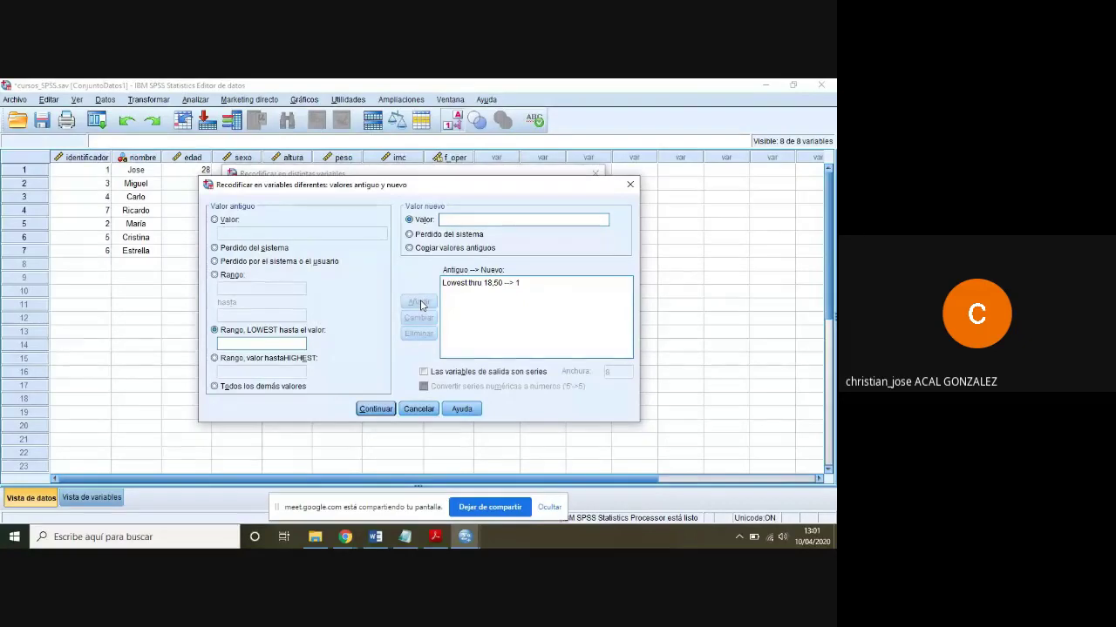
# Add a recoding rule that turns imc values from 18,51 through 25 into the new value 2.
pyautogui.click(214, 275)
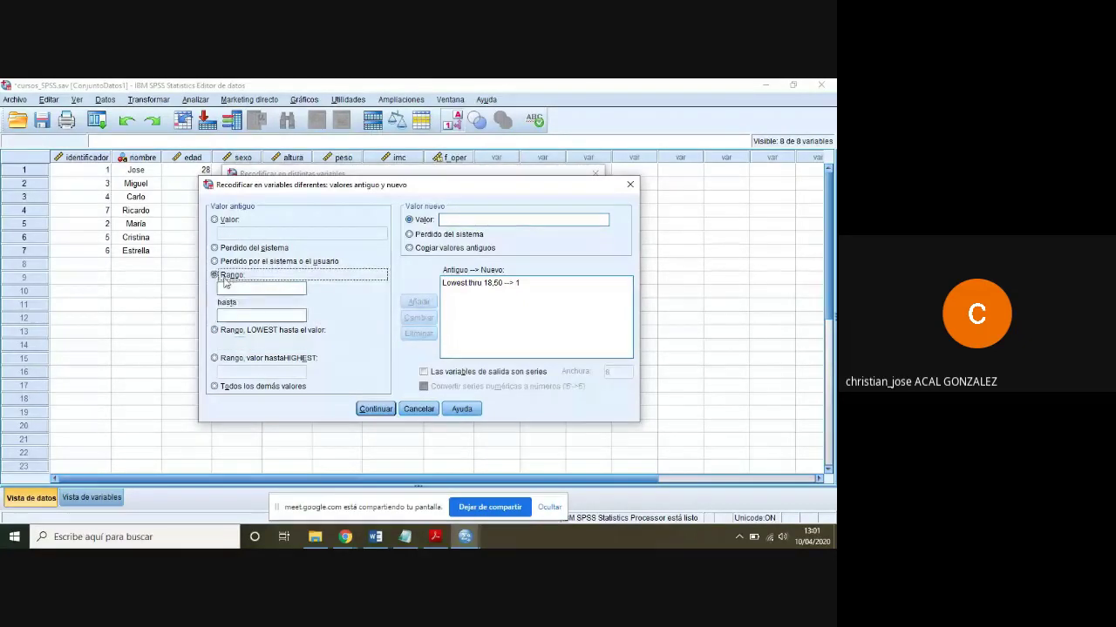
pyautogui.click(228, 290)
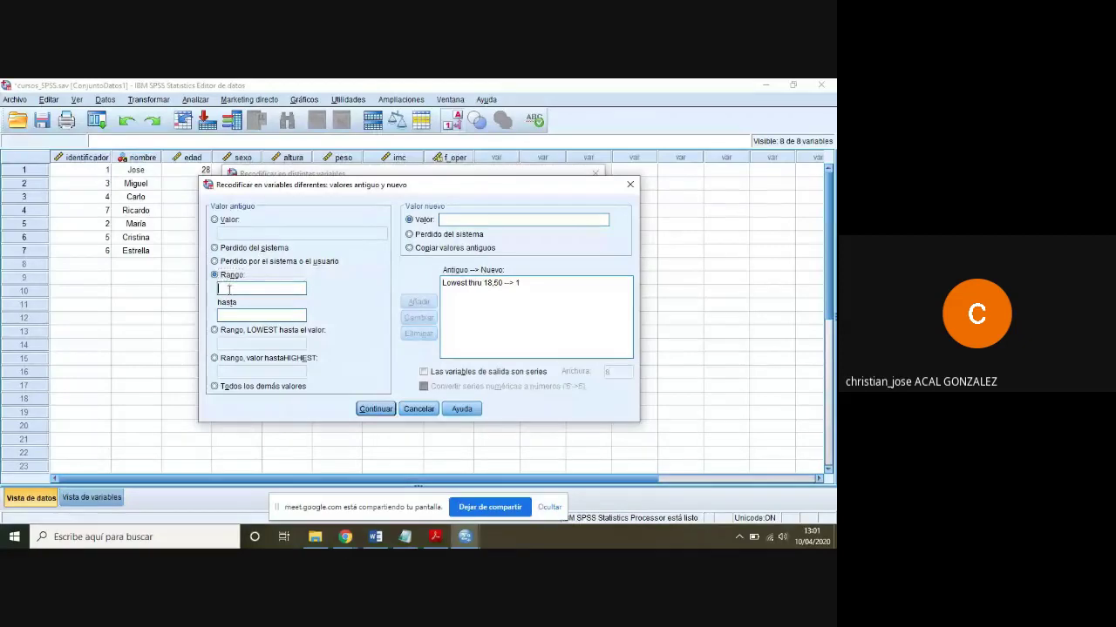
pyautogui.write('18.51')
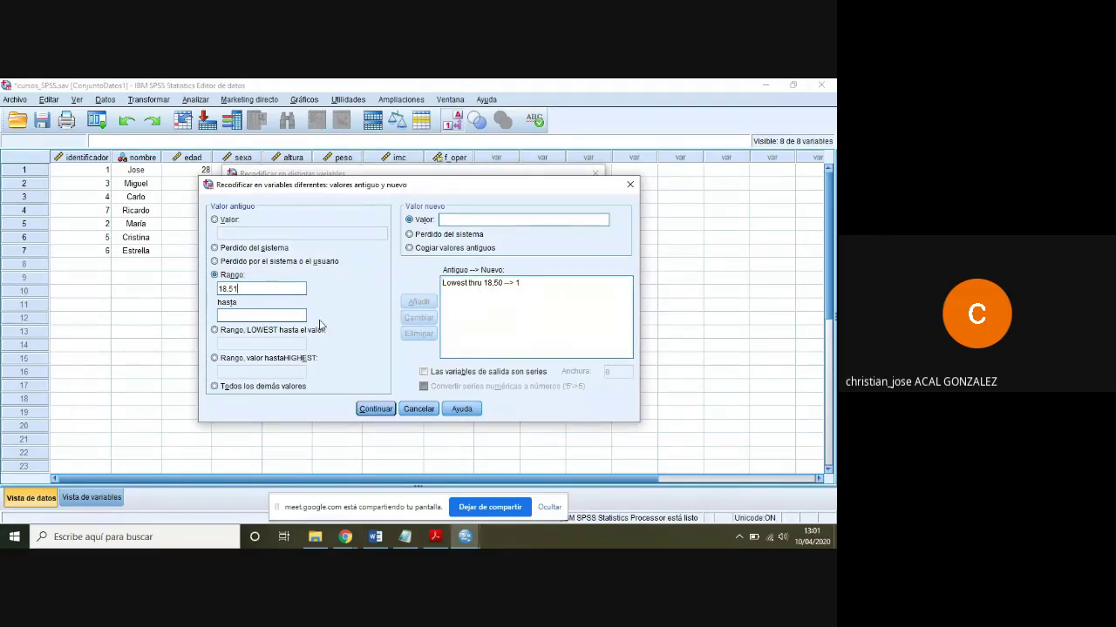
pyautogui.click(292, 318)
pyautogui.write('25')
pyautogui.click(455, 221)
pyautogui.write('2')
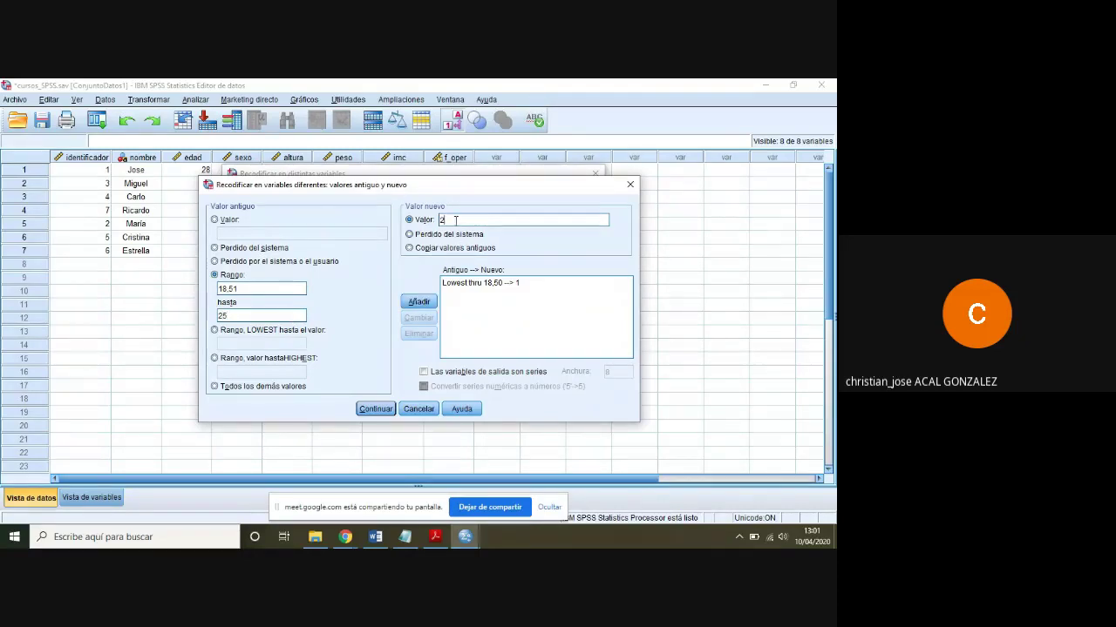
pyautogui.click(418, 303)
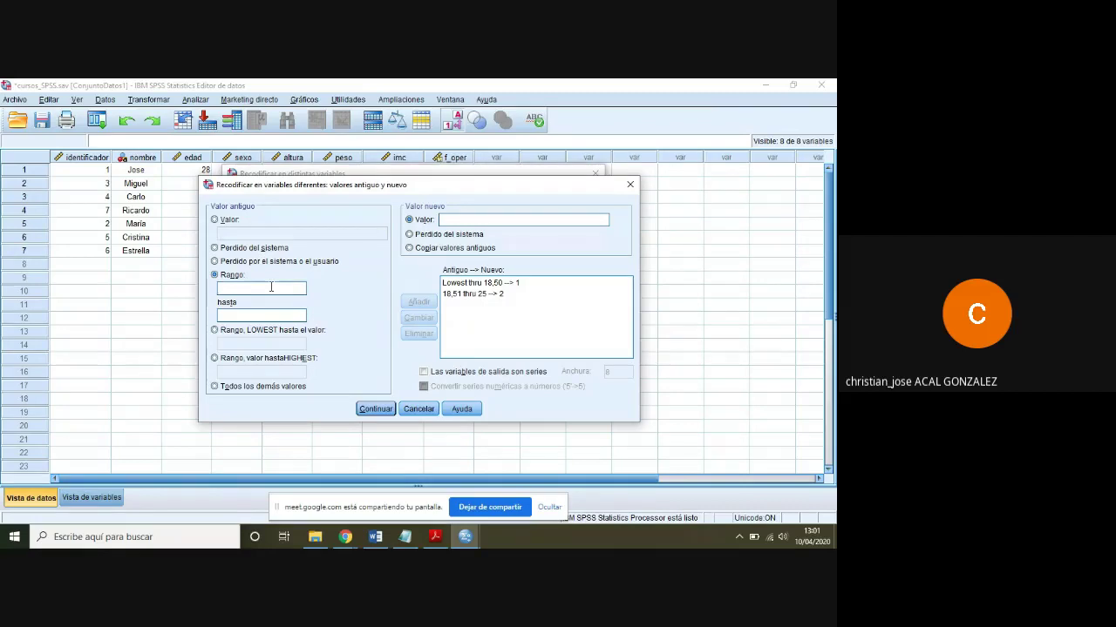
# Add a recoding rule that turns imc values from 25,01 through 30 into the new value 3.
pyautogui.write('25,01')
pyautogui.click(283, 317)
pyautogui.write('30')
pyautogui.click(465, 220)
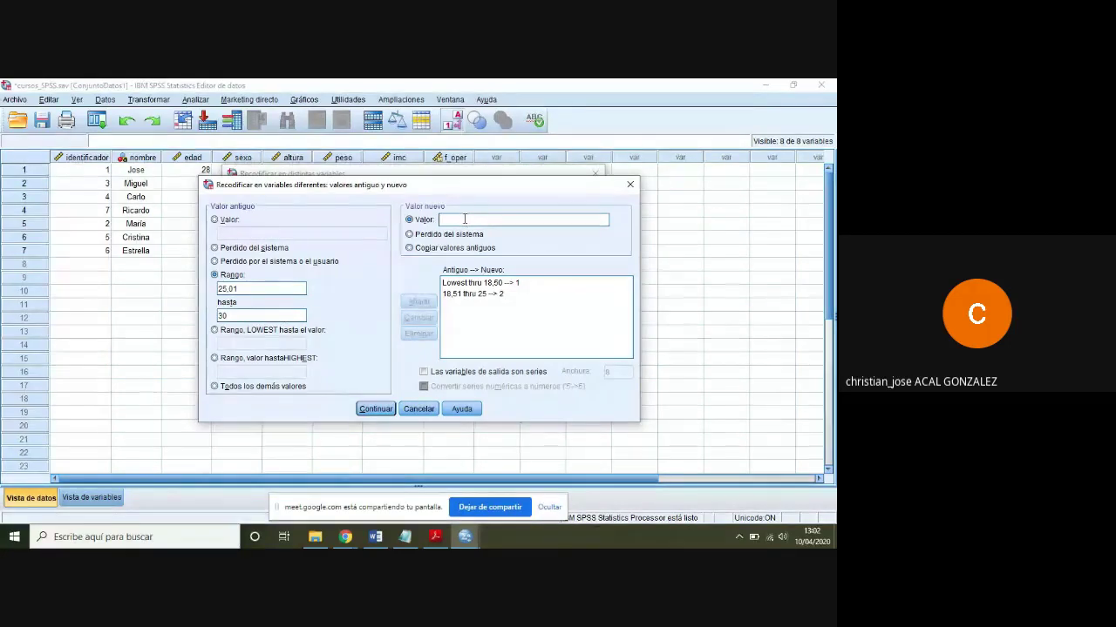
pyautogui.write('3')
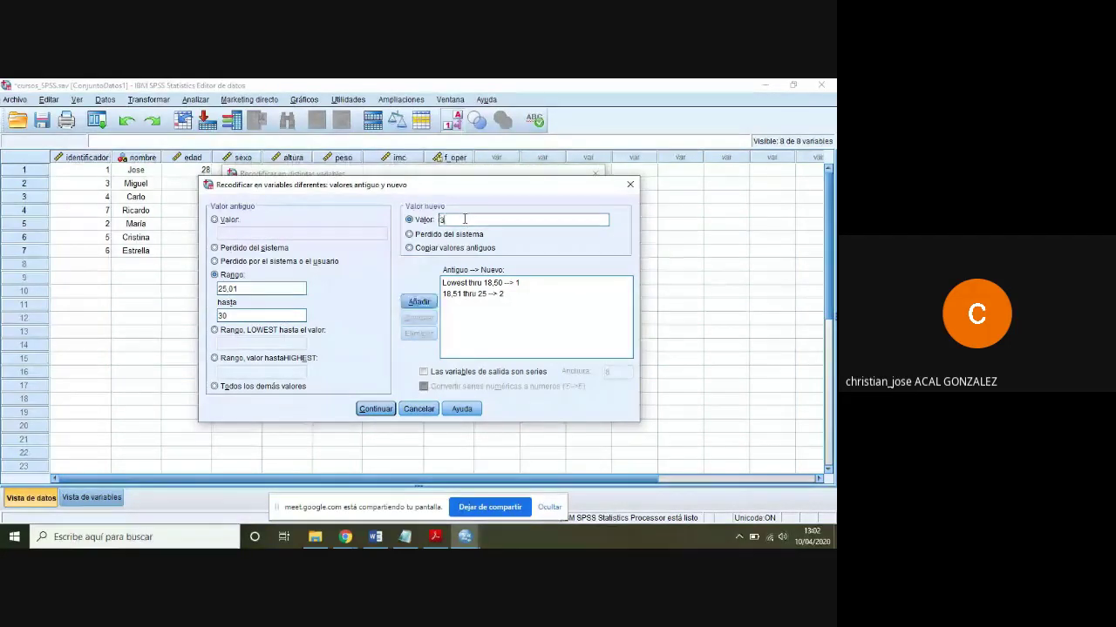
pyautogui.click(426, 303)
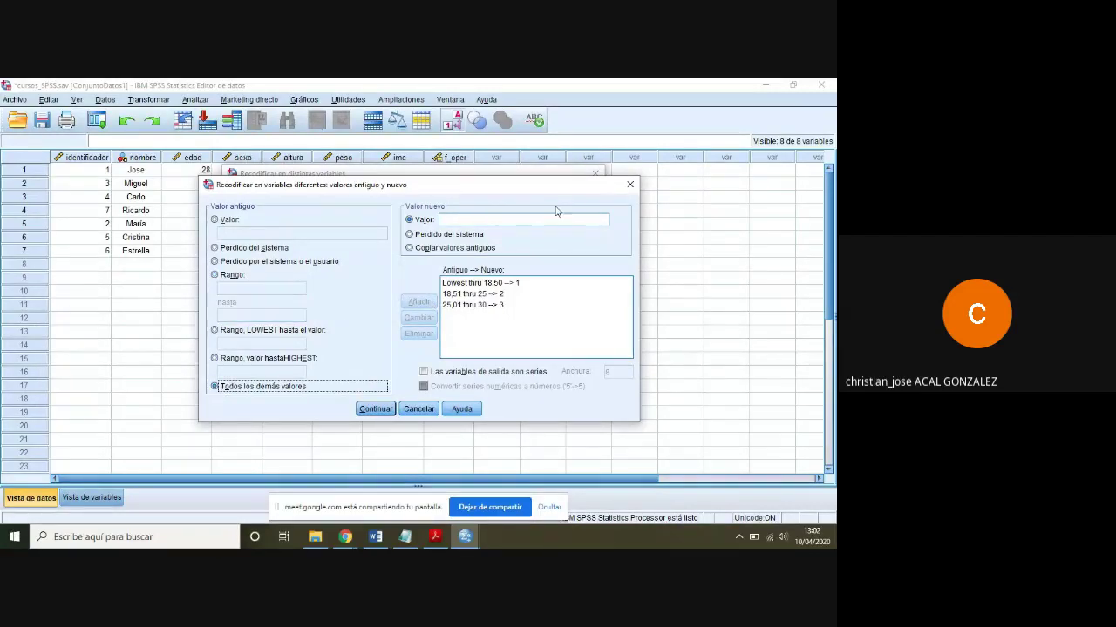
# Add rules that recode all other imc values into 4 and copy the old values for system- or user-missing cases.
pyautogui.click(516, 220)
pyautogui.write('4')
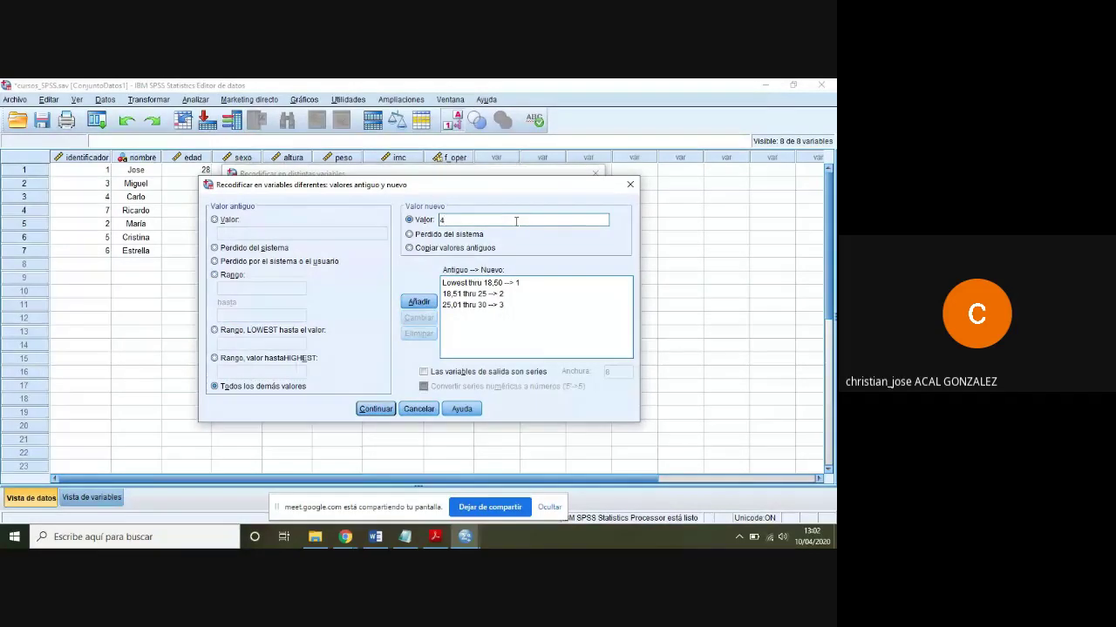
pyautogui.click(419, 301)
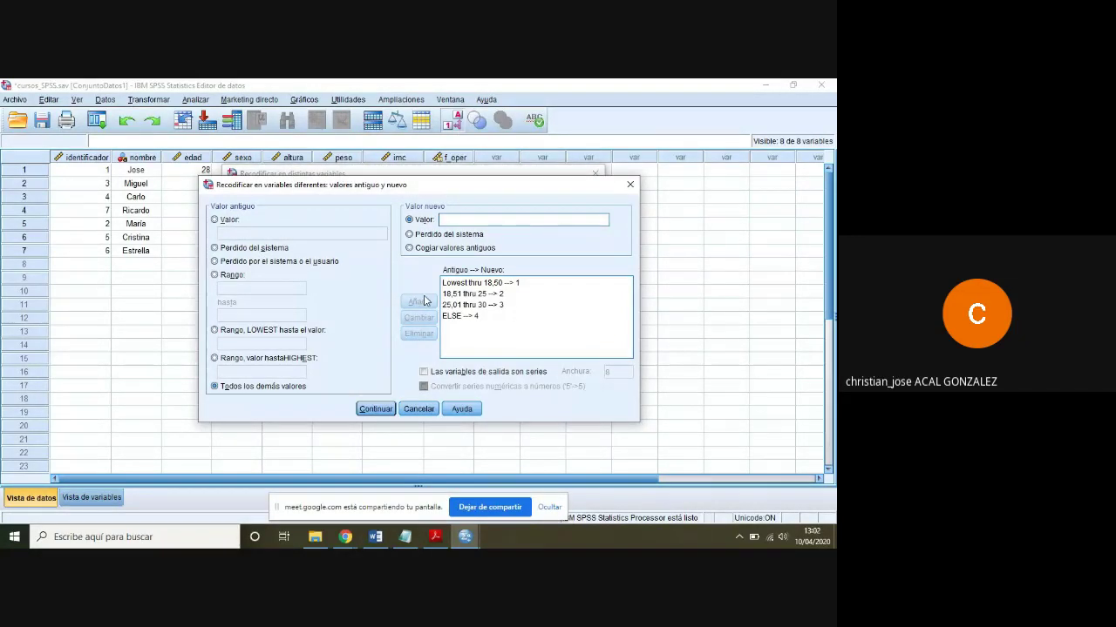
pyautogui.click(214, 262)
pyautogui.click(408, 248)
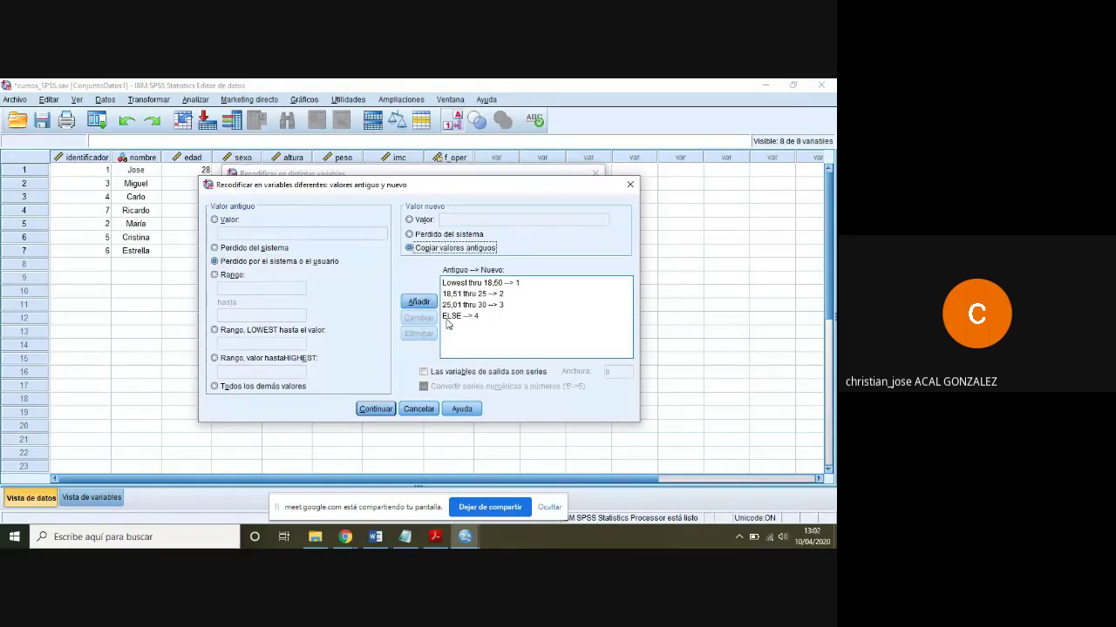
pyautogui.click(433, 301)
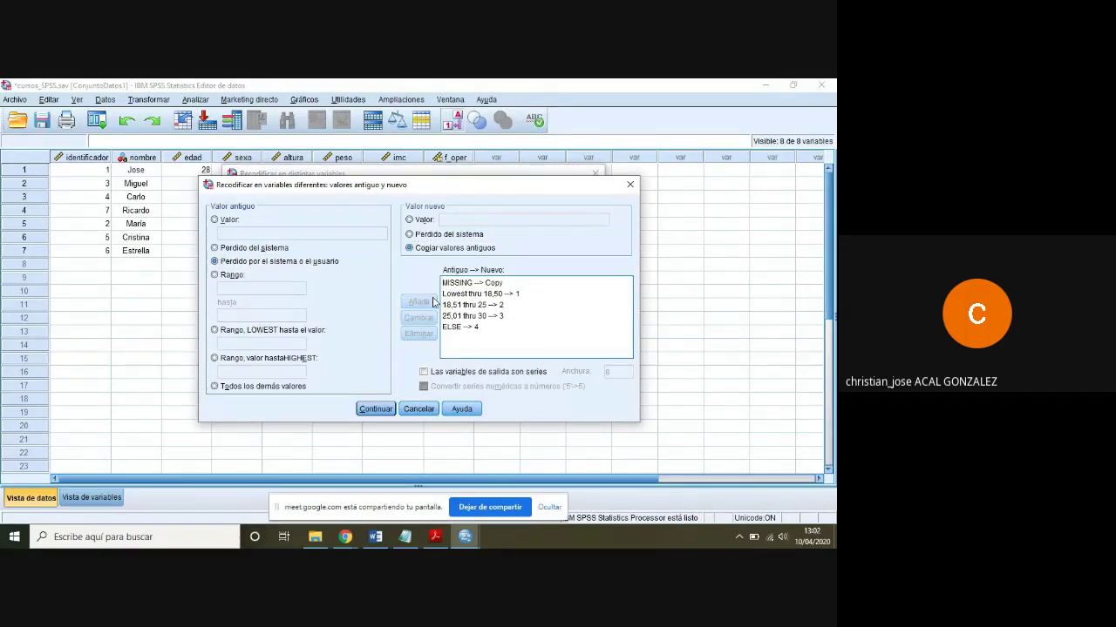
# Accept the rules, run the recoding into clasificacion_imc, and return from the output viewer to the data editor.
pyautogui.click(375, 409)
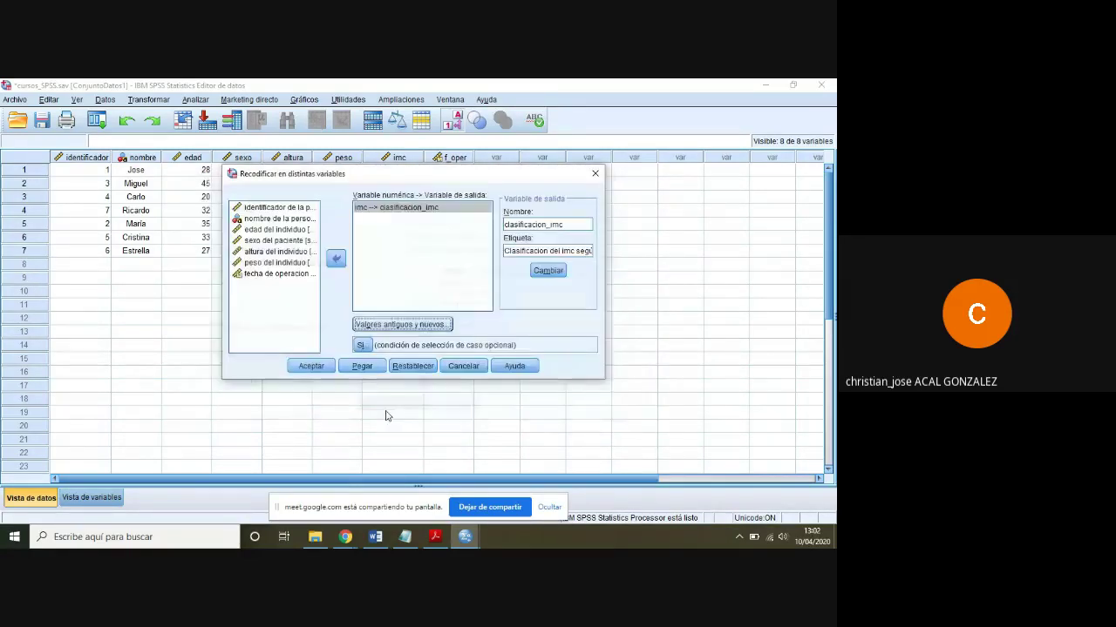
pyautogui.click(314, 367)
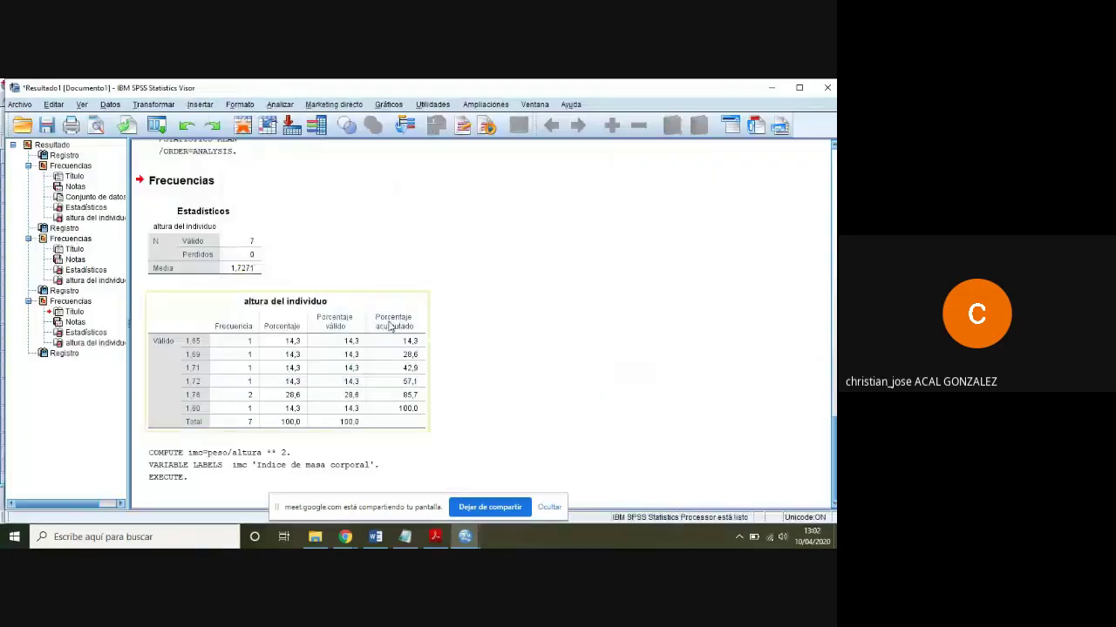
pyautogui.click(774, 89)
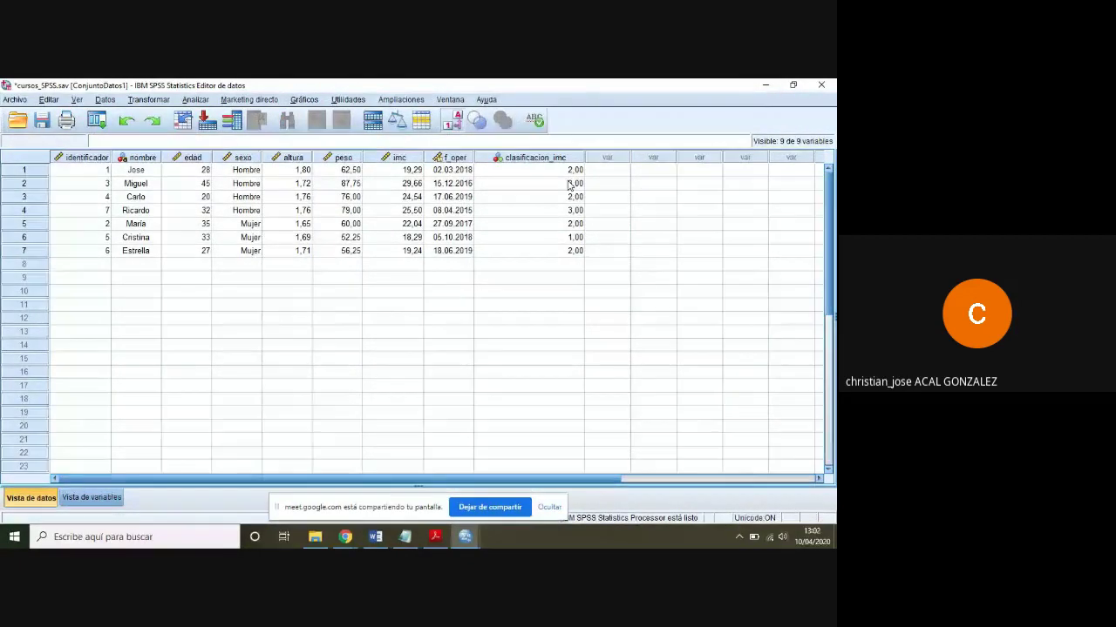
# Switch the data display repeatedly between value labels and numeric codes to compare the sexo and clasificacion_imc columns.
pyautogui.click(456, 125)
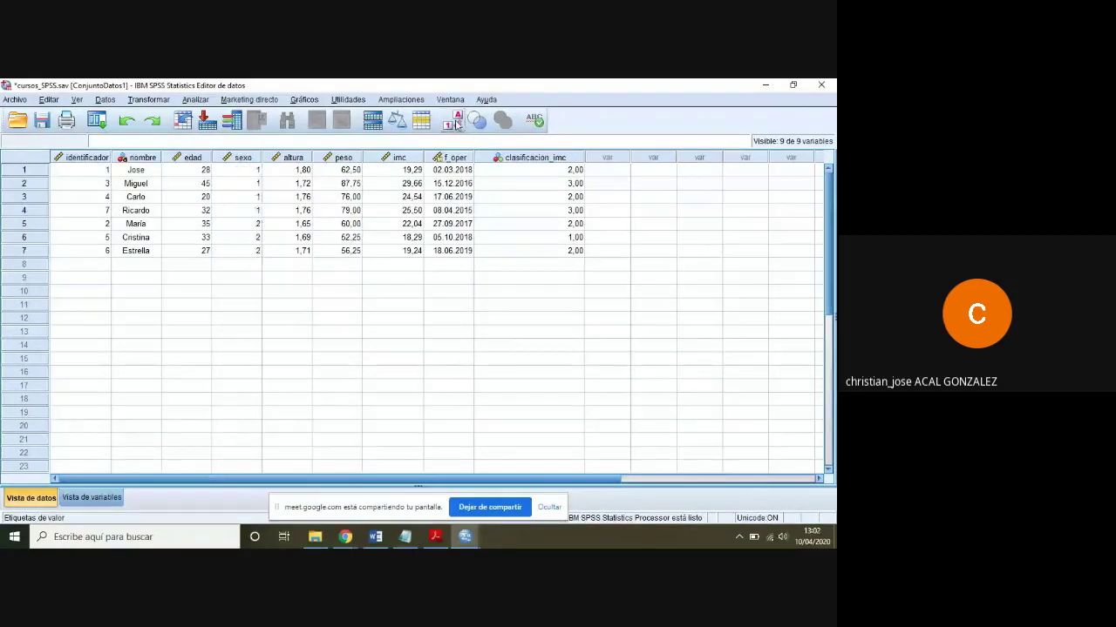
pyautogui.click(457, 124)
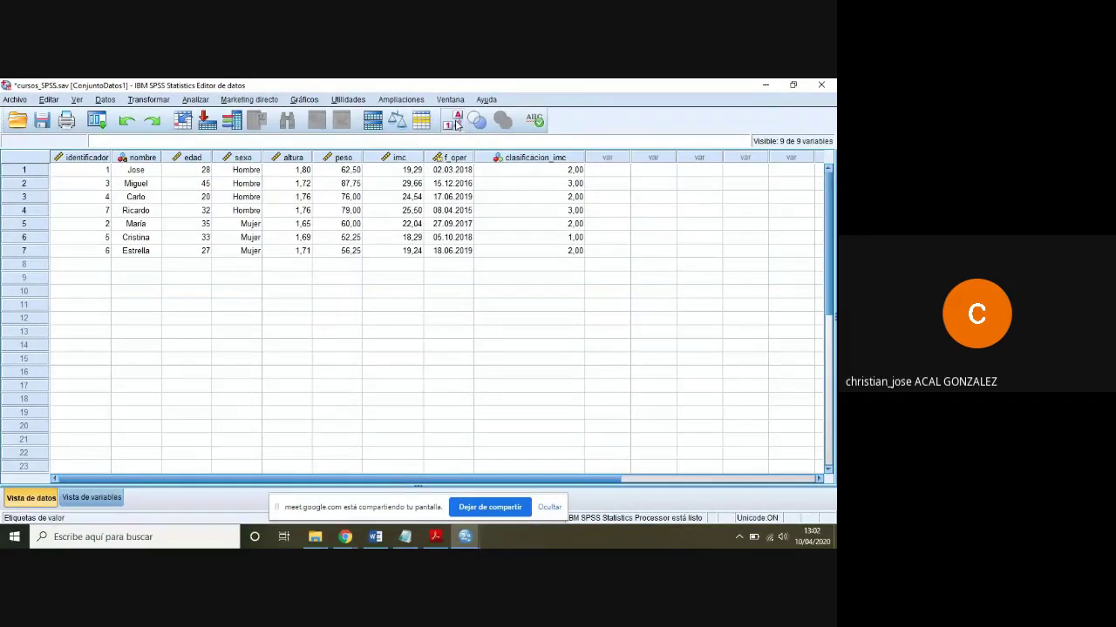
pyautogui.click(457, 124)
pyautogui.click(457, 124)
pyautogui.click(457, 124)
pyautogui.click(457, 124)
pyautogui.click(457, 125)
pyautogui.click(456, 125)
pyautogui.click(456, 125)
pyautogui.click(457, 124)
# Set the number of decimals of clasificacion_imc to 0 in the variable definitions.
pyautogui.click(106, 498)
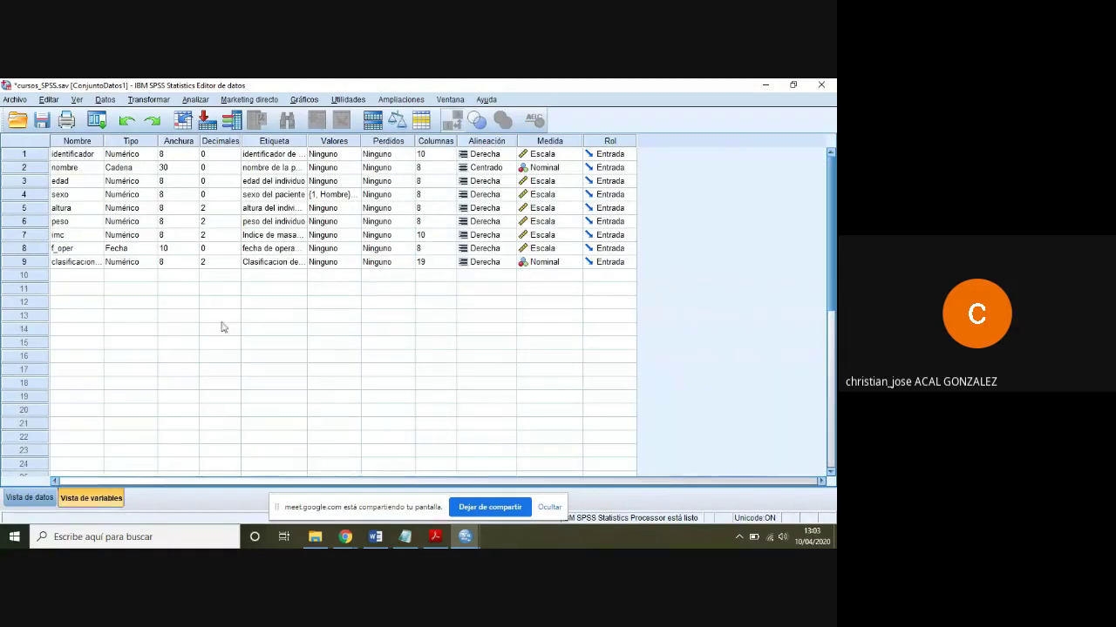
pyautogui.click(235, 267)
pyautogui.write('0')
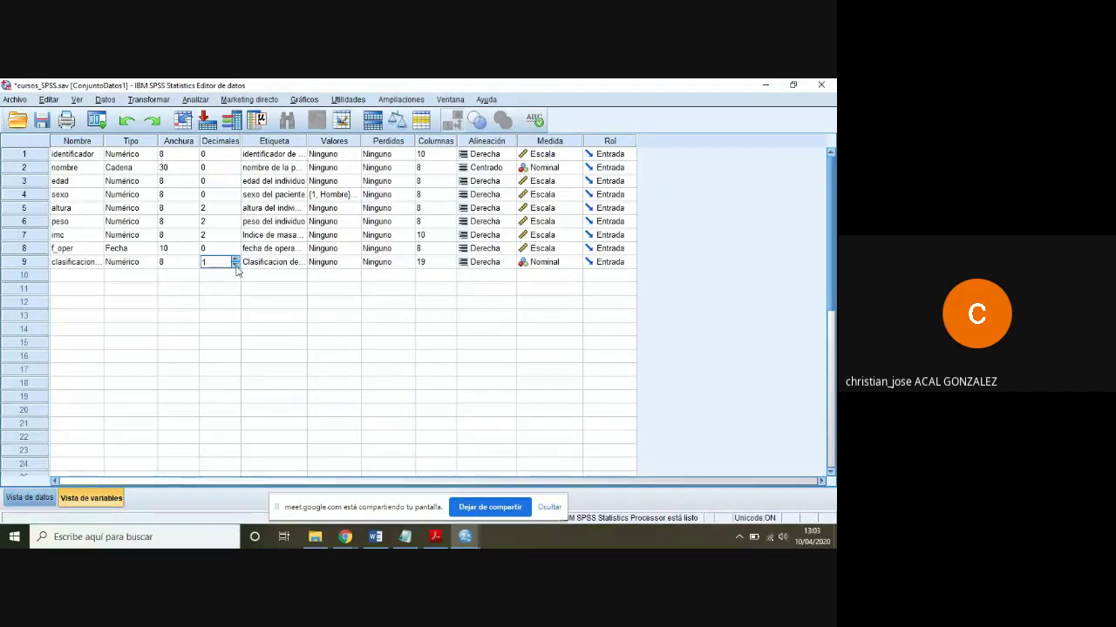
# Open the value labels of clasificacion_imc and add the label Bajo peso for value 1.
pyautogui.click(318, 261)
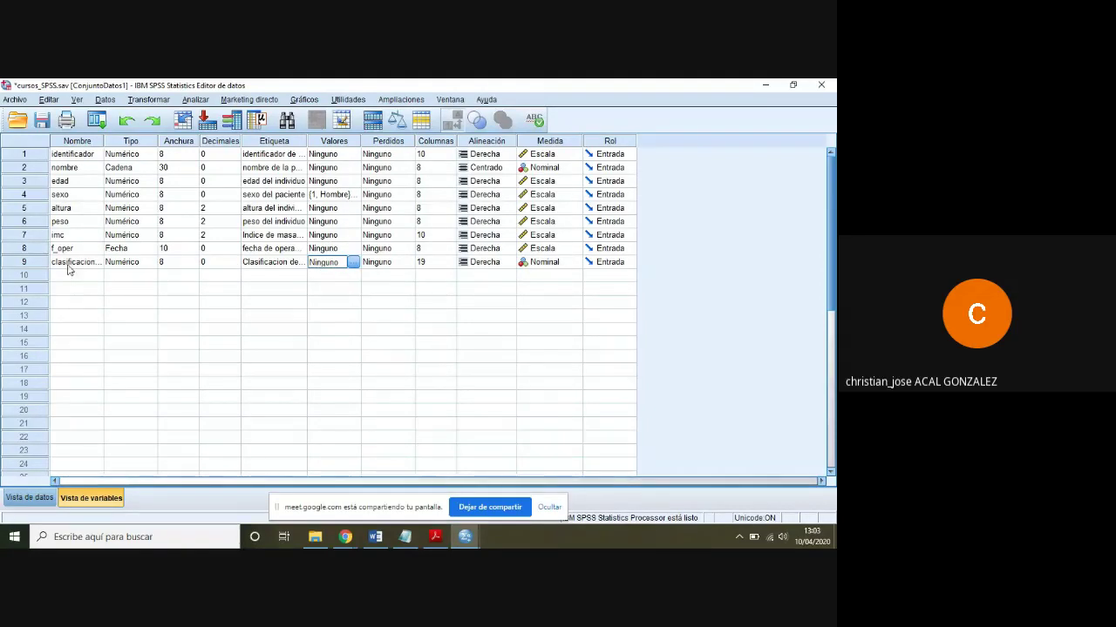
pyautogui.click(354, 262)
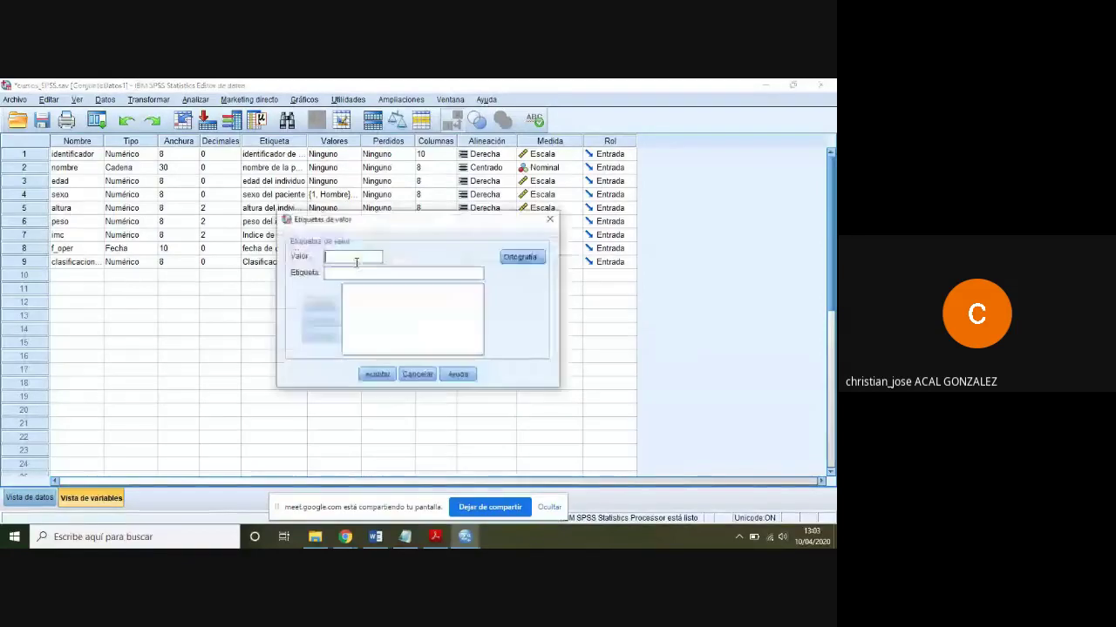
pyautogui.moveTo(431, 225); pyautogui.dragTo(407, 238)
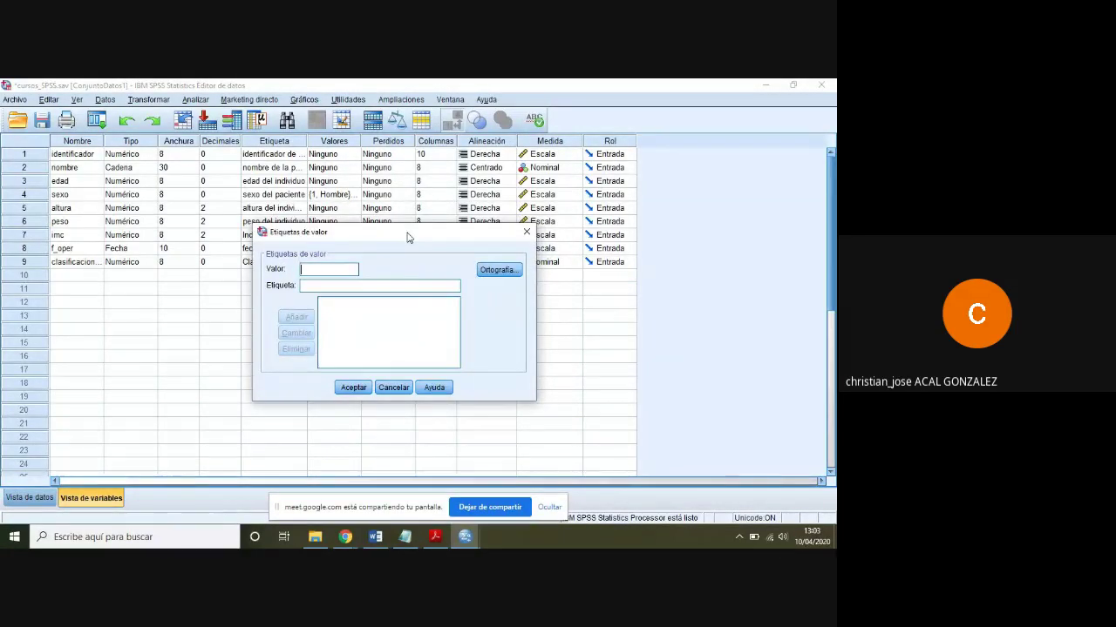
pyautogui.write('1')
pyautogui.press('Tab')
pyautogui.write('Bajo peso')
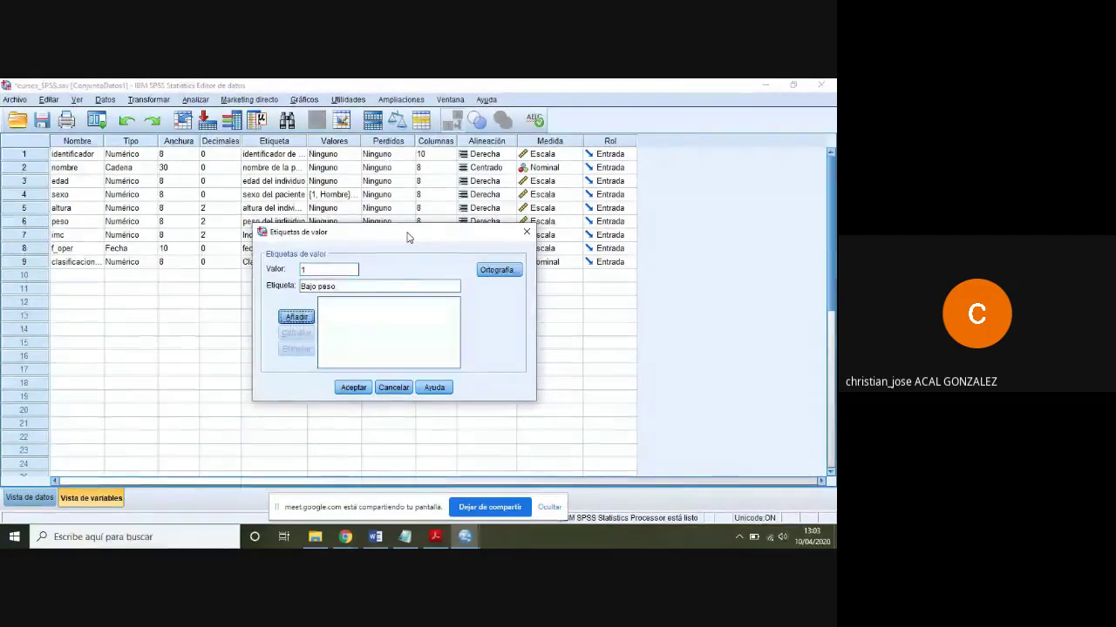
pyautogui.press('Return')
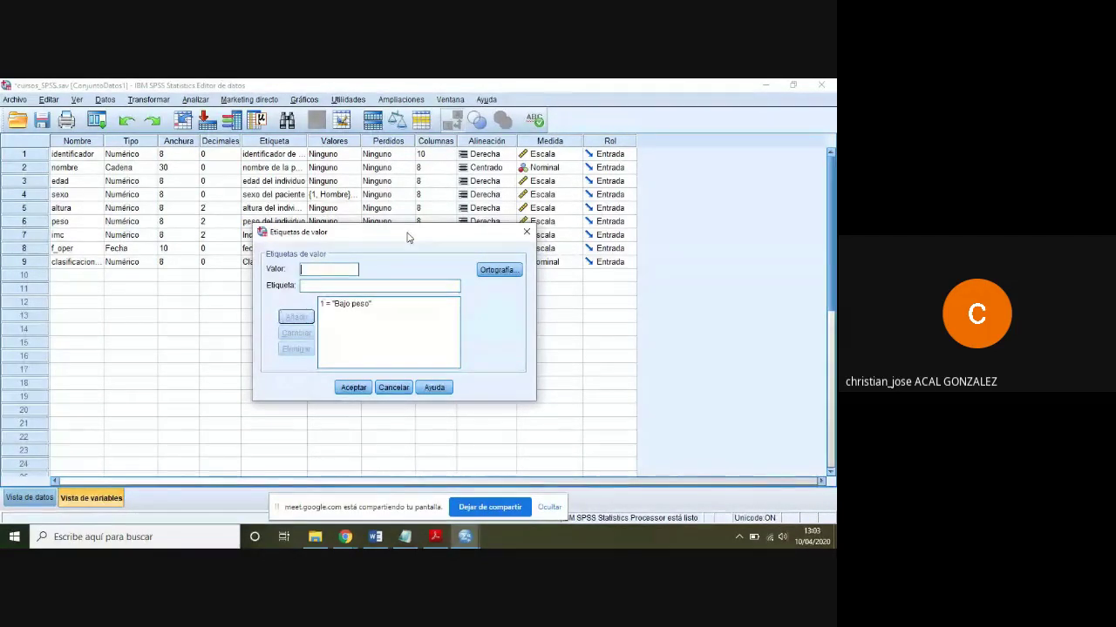
# Add the value labels Normal for 2 and Sobre peso for 3 to clasificacion_imc.
pyautogui.write('2')
pyautogui.press('Tab')
pyautogui.write('Normal')
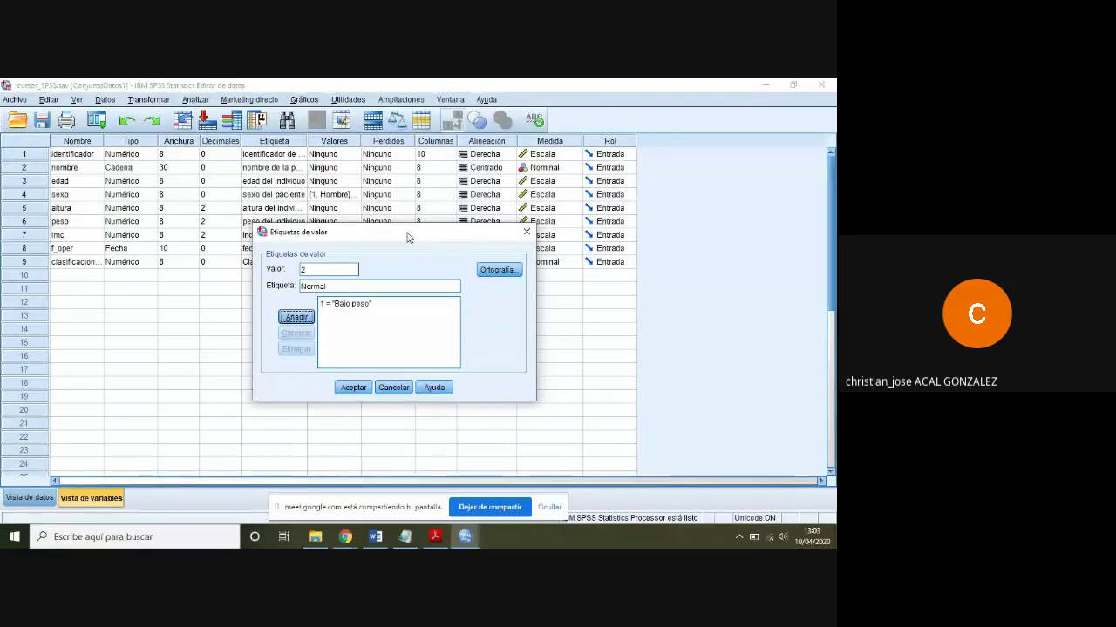
pyautogui.press('Return')
pyautogui.write('3')
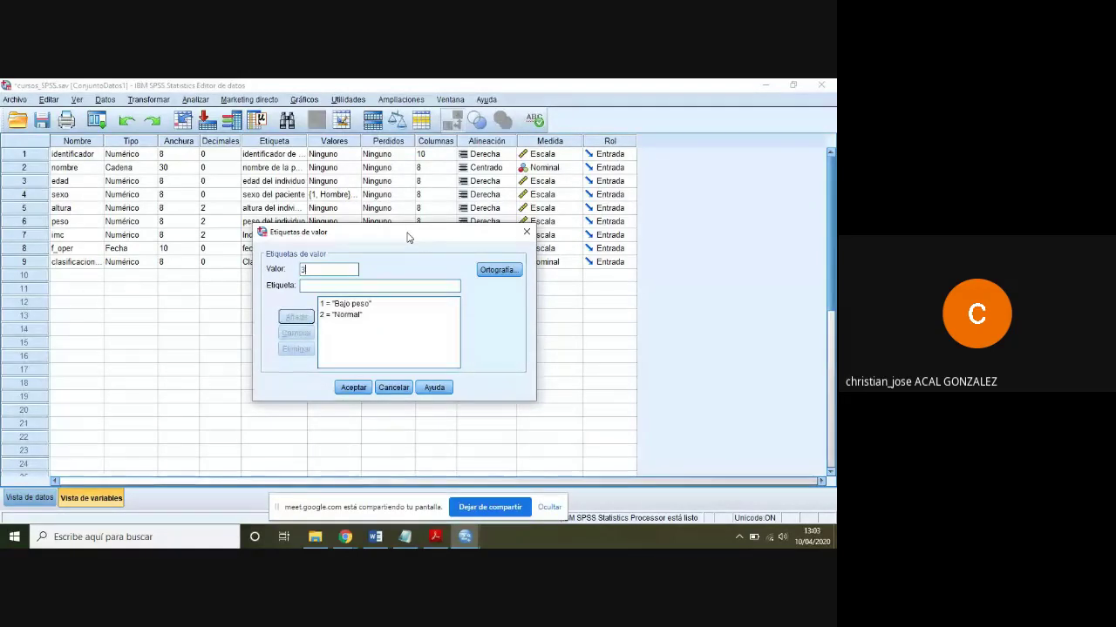
pyautogui.write('So')
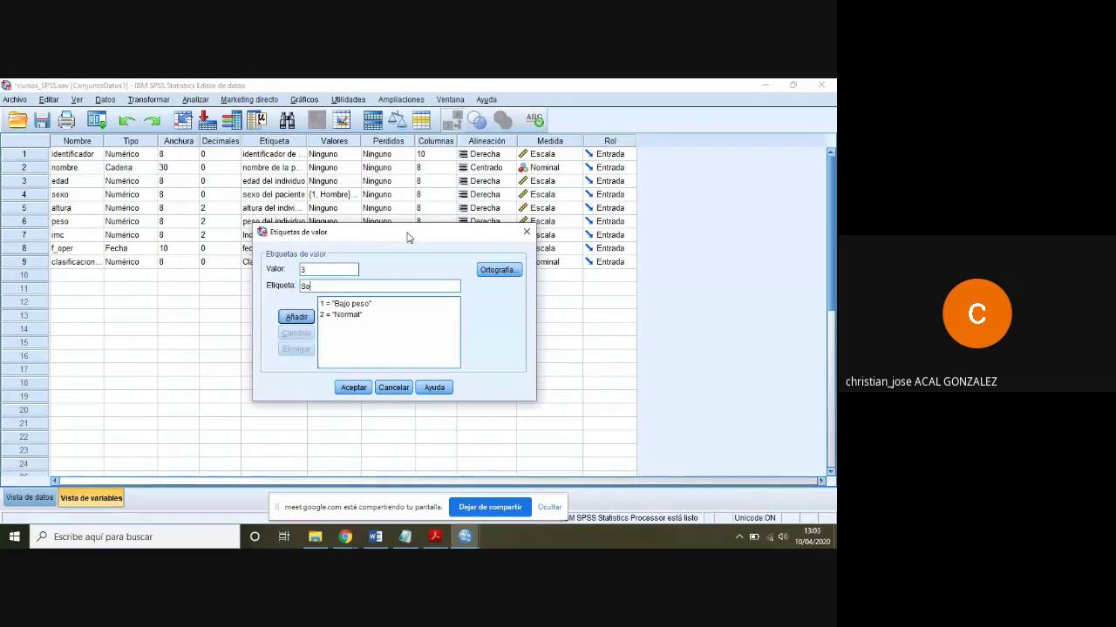
pyautogui.write('brepeso')
pyautogui.click(321, 286)
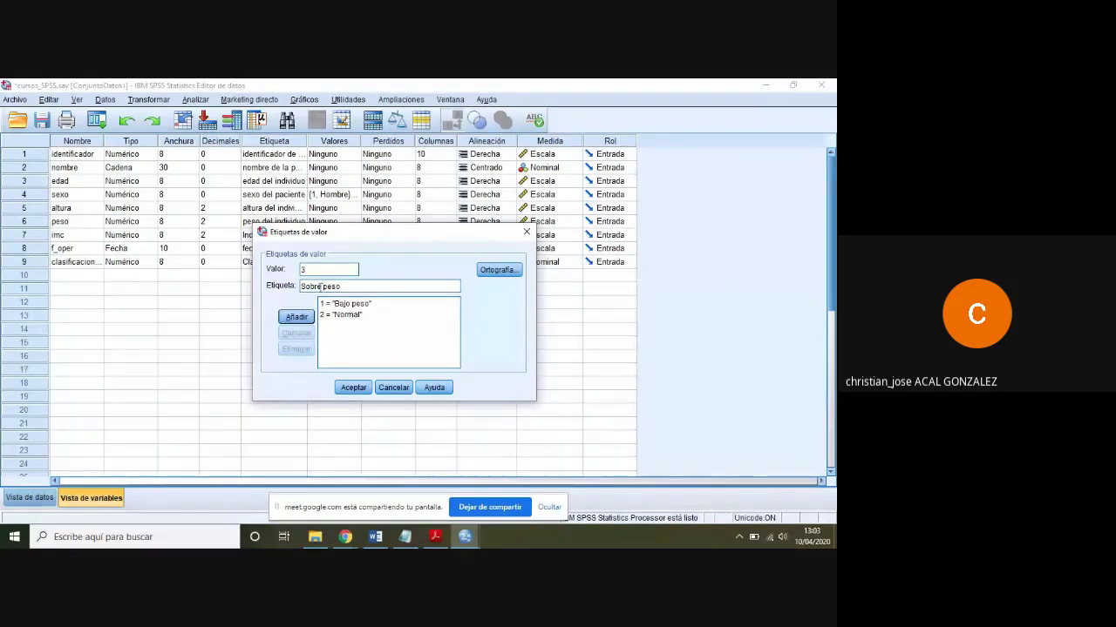
pyautogui.click(296, 315)
# Add the value label Obesidad for 4 and accept the value labels of clasificacion_imc.
pyautogui.write('4')
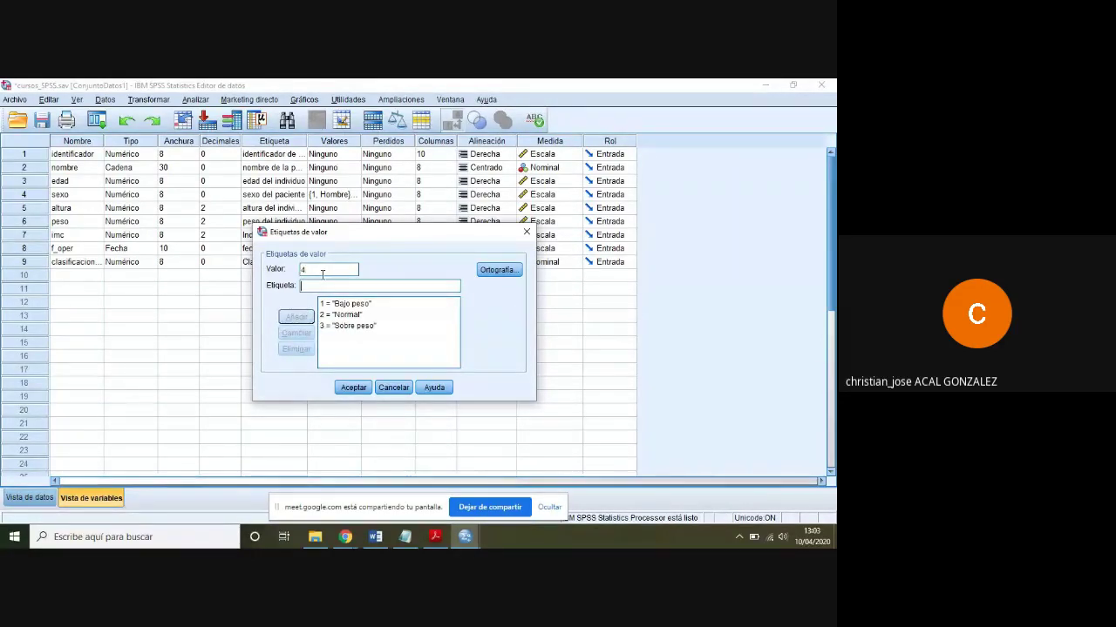
pyautogui.press('Tab')
pyautogui.write('Obesidad')
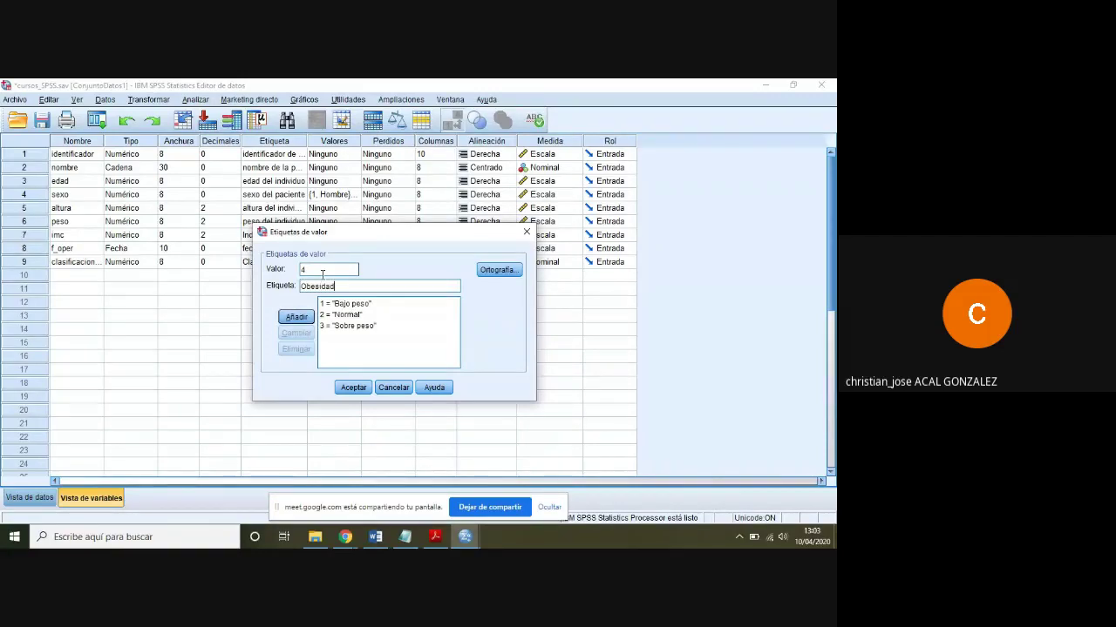
pyautogui.click(295, 319)
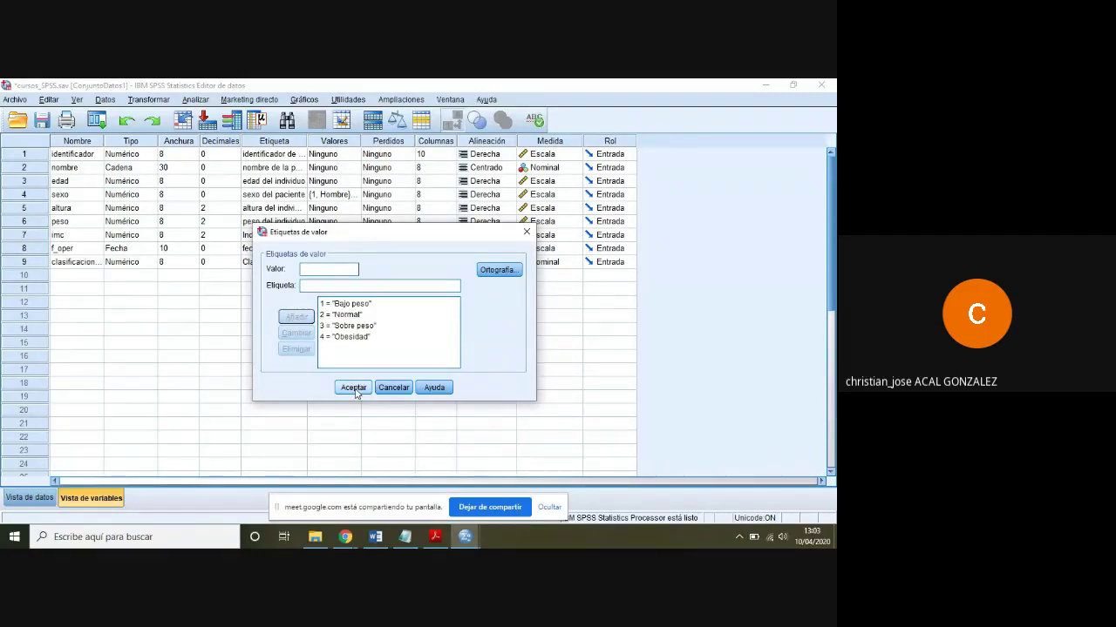
pyautogui.click(354, 389)
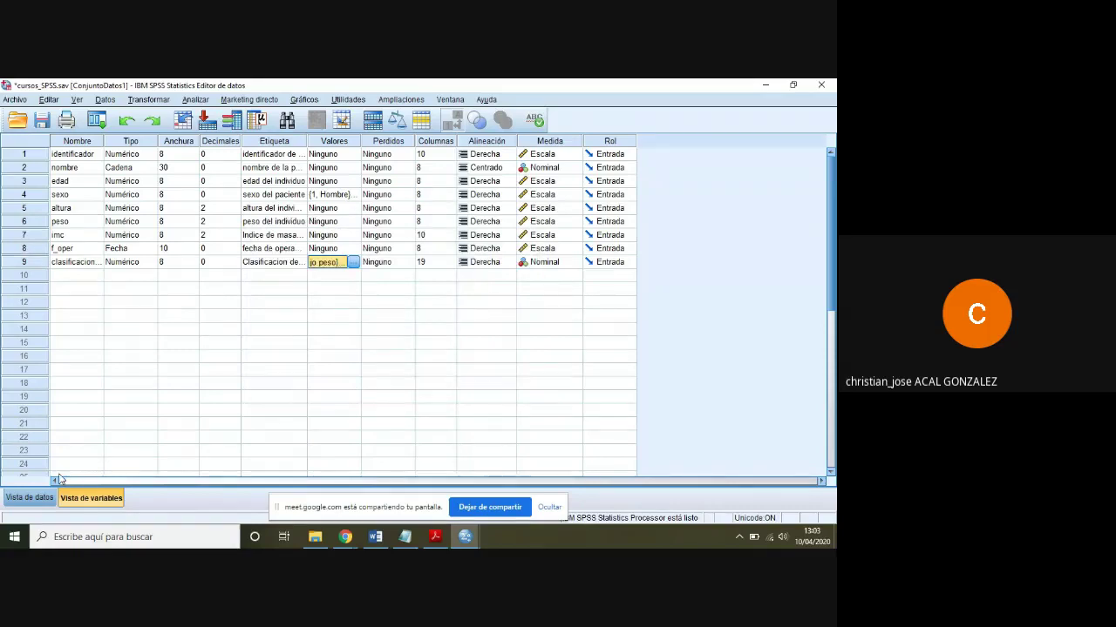
# Return to the case data and toggle between value labels and codes to check the clasificacion_imc categories.
pyautogui.click(31, 498)
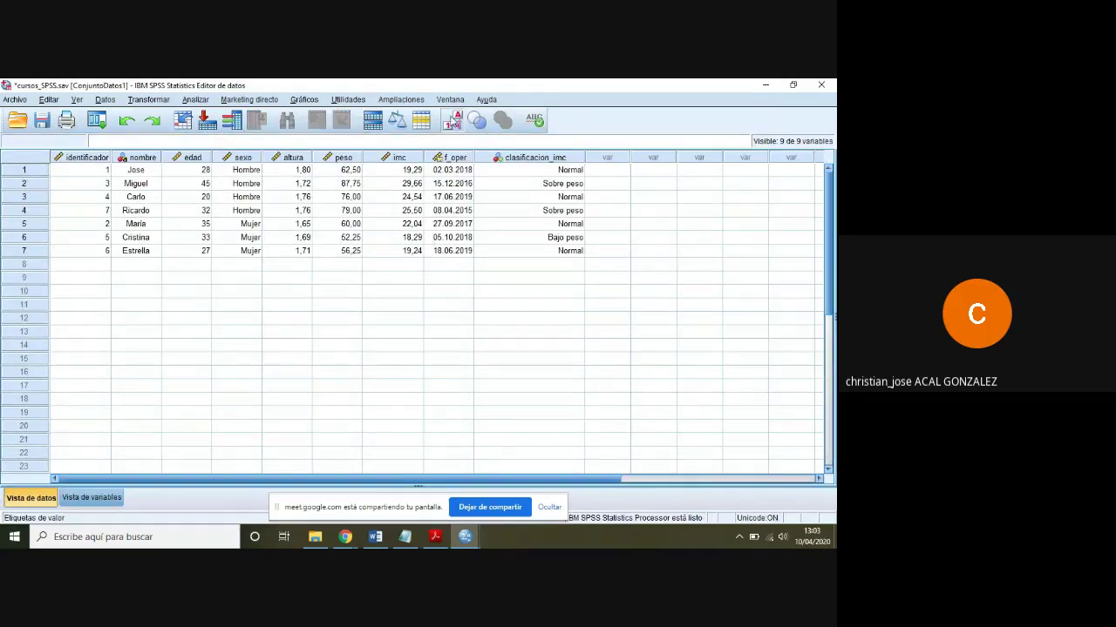
pyautogui.click(452, 122)
pyautogui.click(453, 122)
pyautogui.click(452, 122)
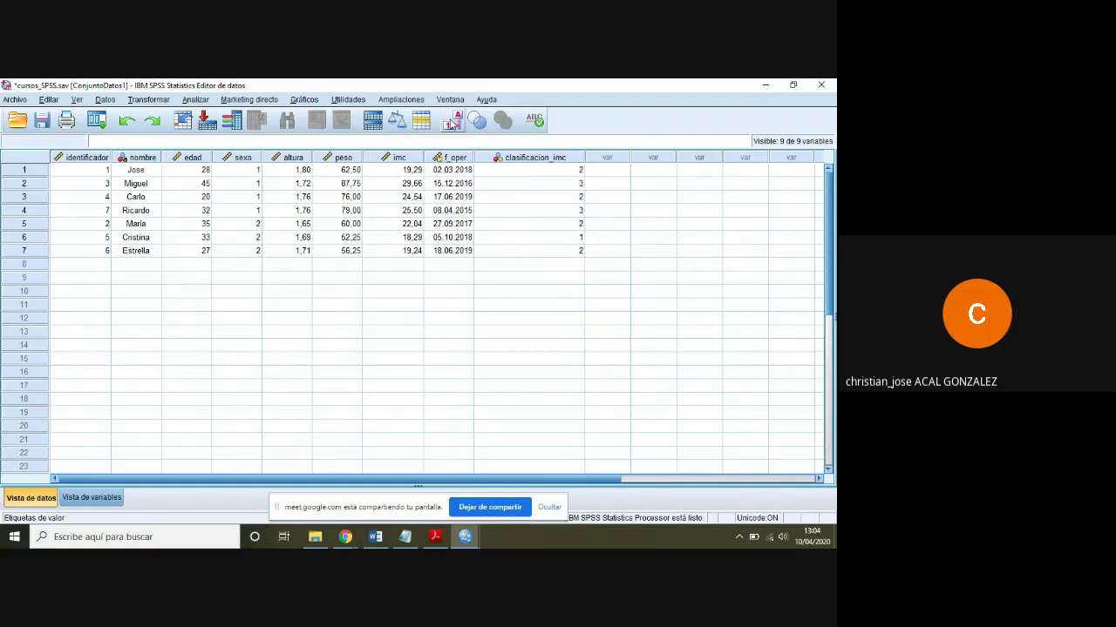
pyautogui.click(452, 122)
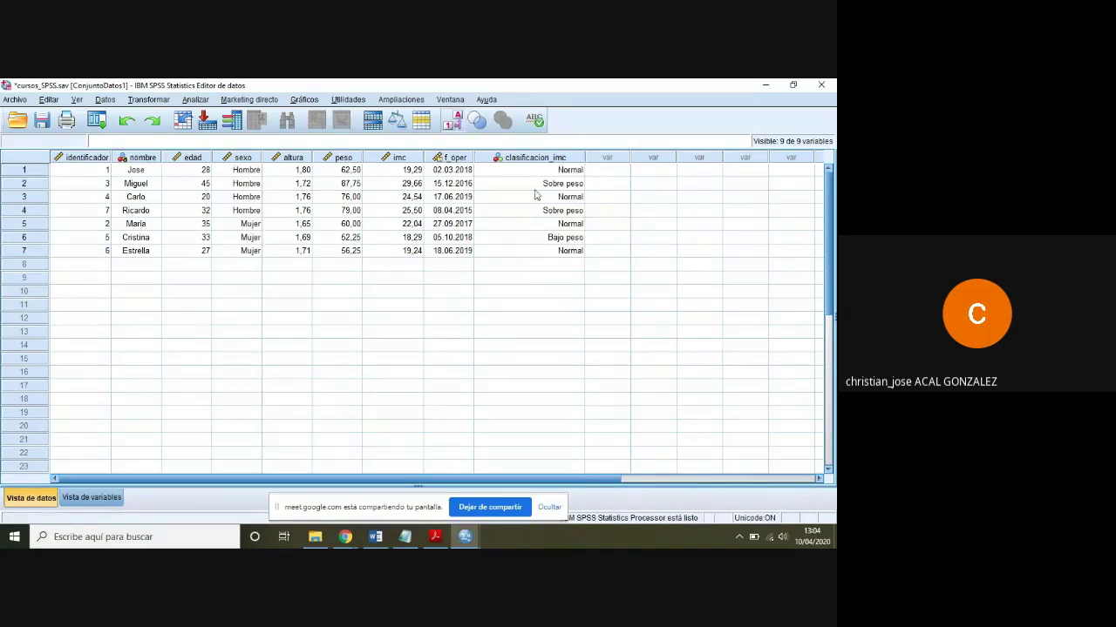
# Move the variable clasificacion_imc above f_oper in the variable list and return to the case data.
pyautogui.click(117, 498)
pyautogui.click(42, 261)
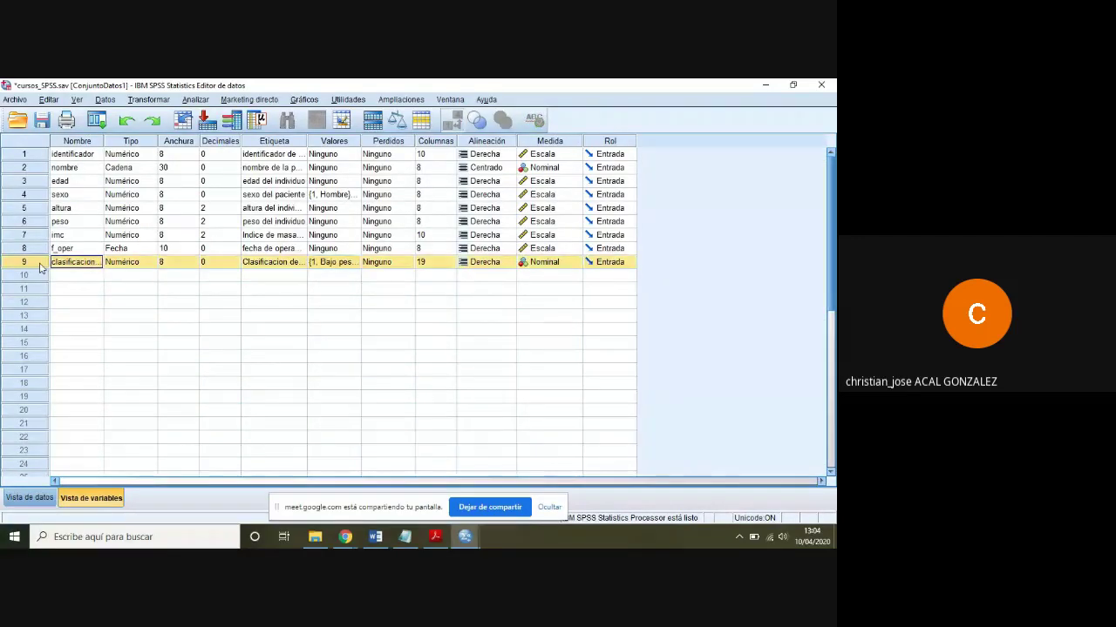
pyautogui.moveTo(40, 262); pyautogui.dragTo(38, 249)
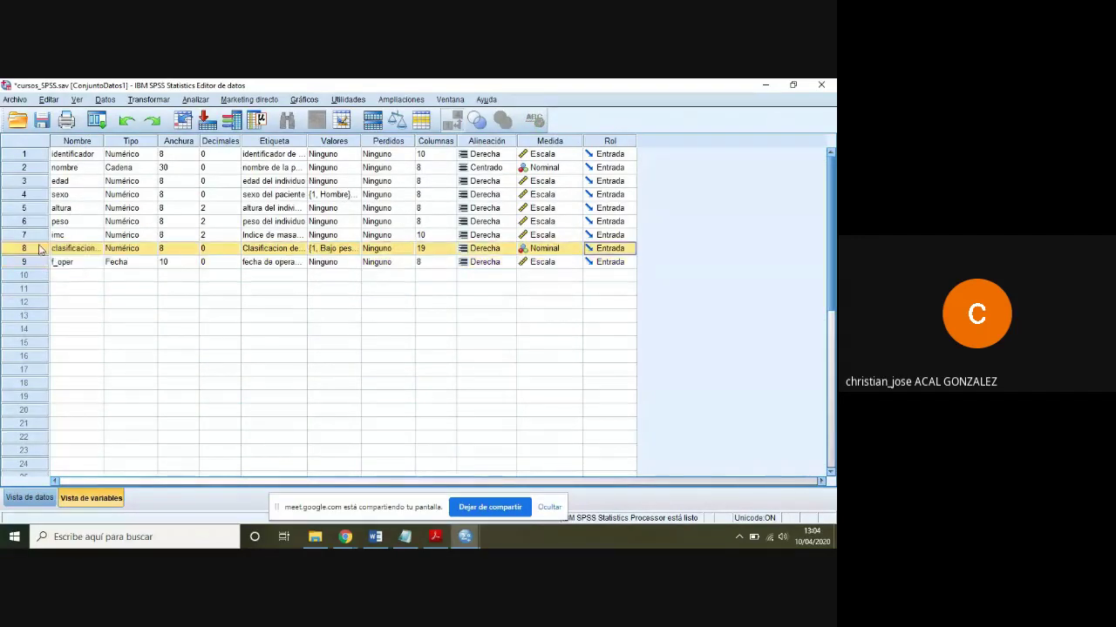
pyautogui.click(34, 498)
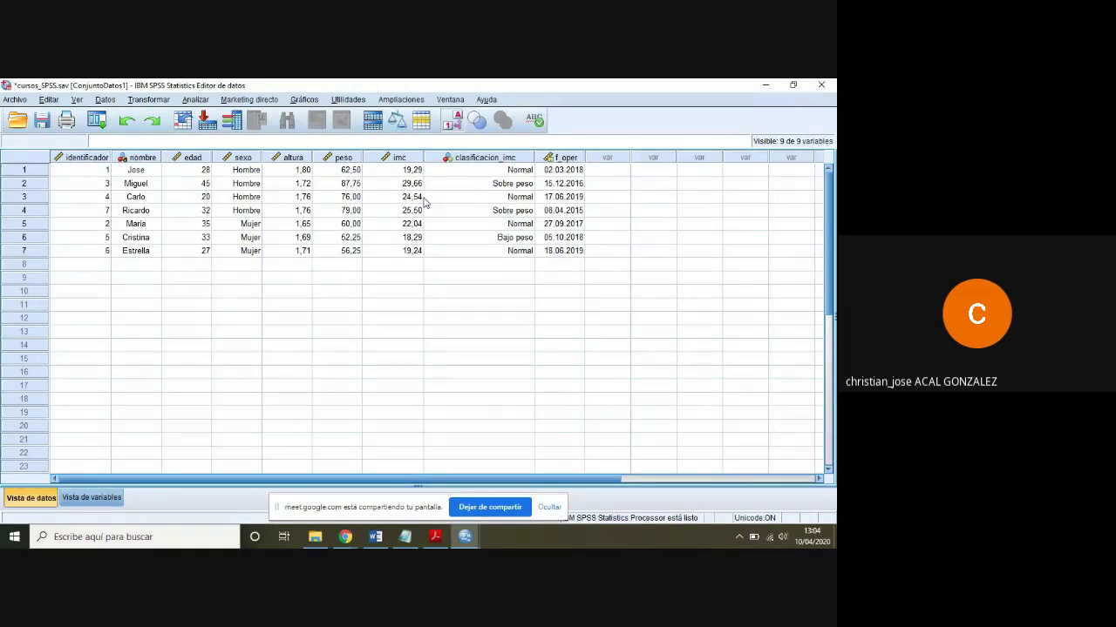
pyautogui.click(761, 84)
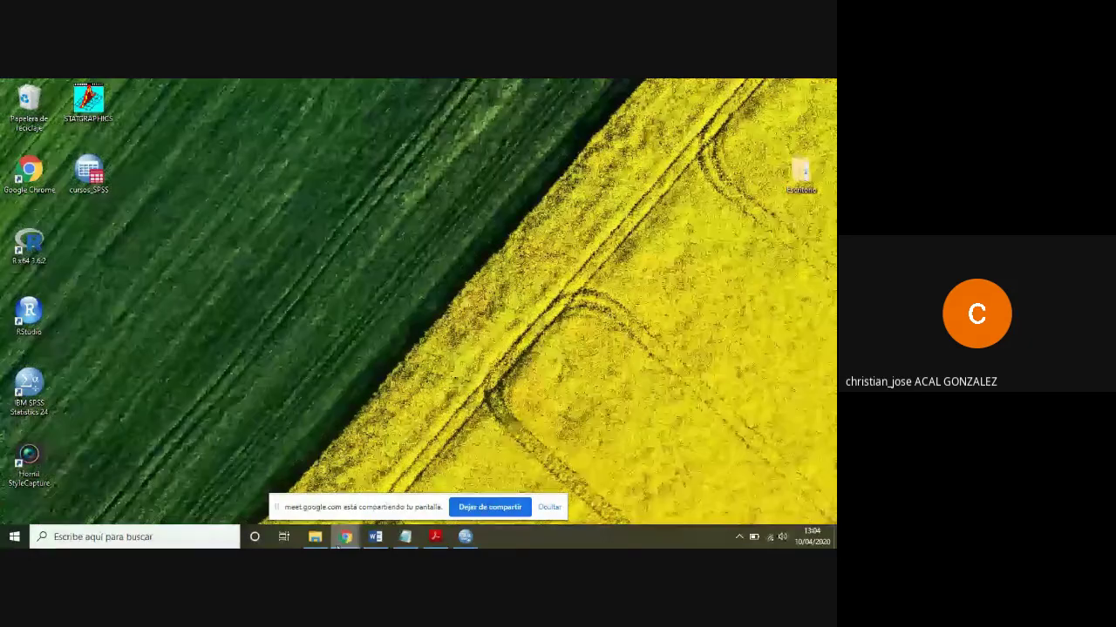
pyautogui.moveTo(464, 536)
pyautogui.click(503, 495)
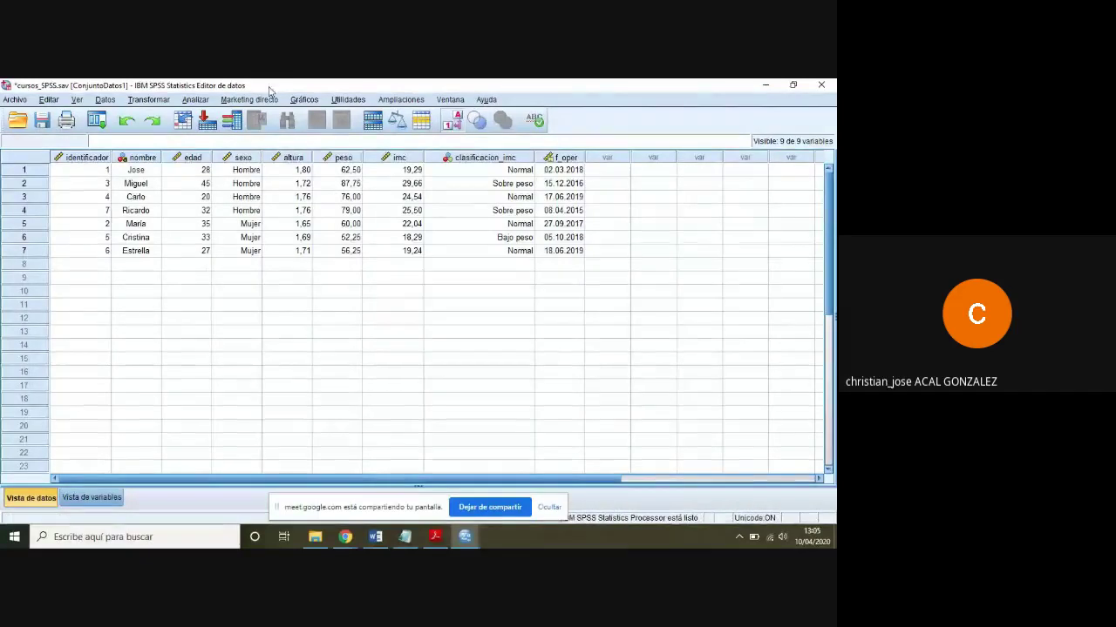
# Start visual binning (Agrupación visual) with peso del individuo as the variable to group into intervals.
pyautogui.click(148, 99)
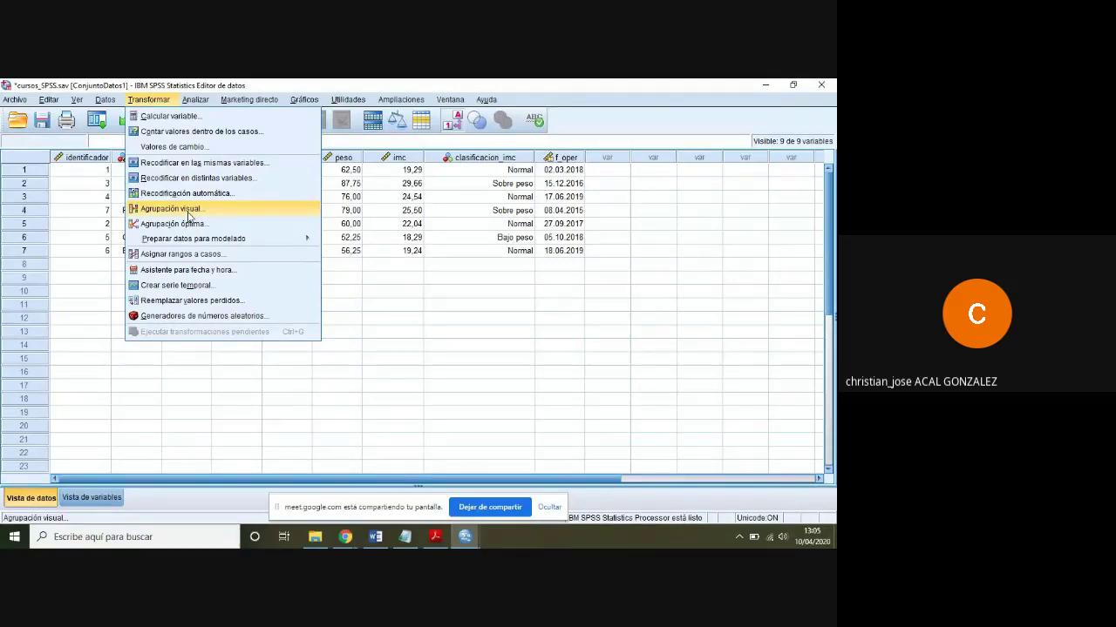
pyautogui.click(171, 209)
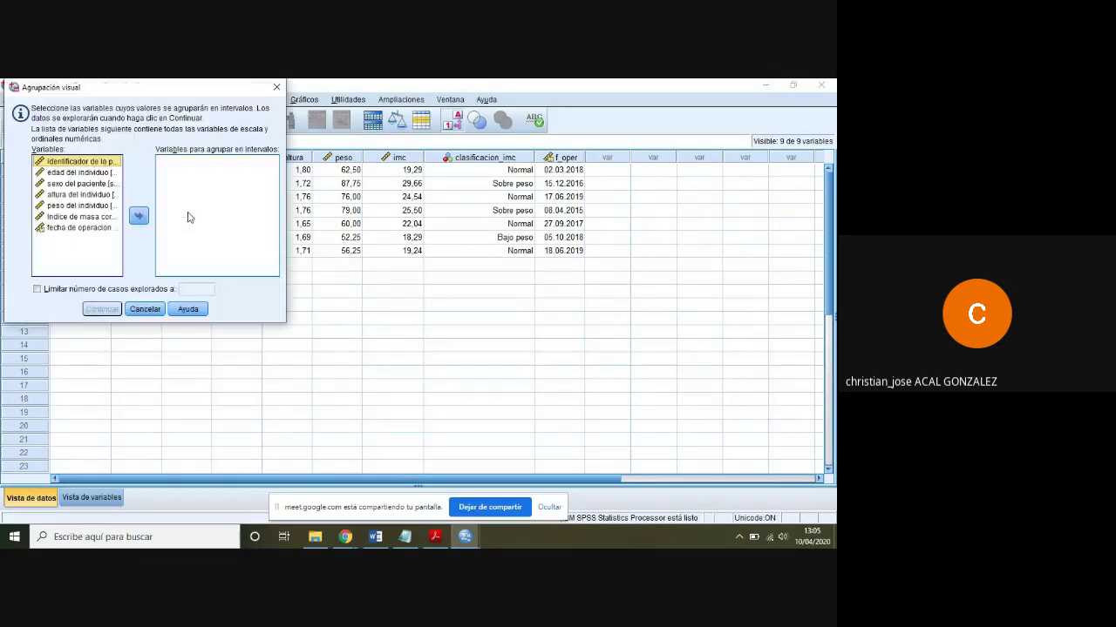
pyautogui.moveTo(199, 87); pyautogui.dragTo(368, 150)
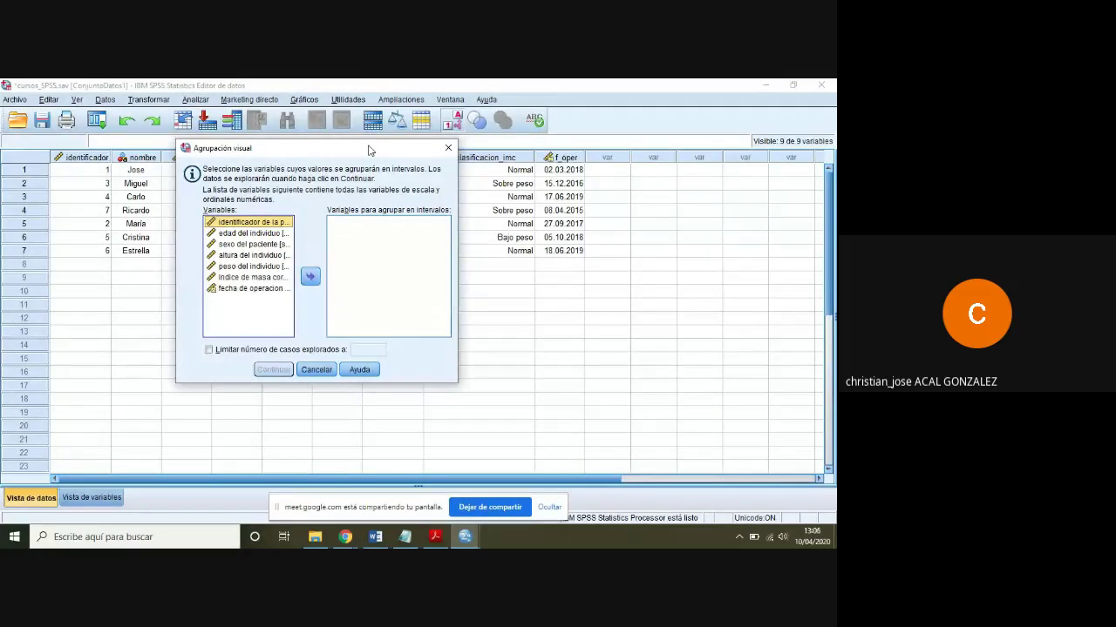
pyautogui.click(231, 266)
pyautogui.click(309, 277)
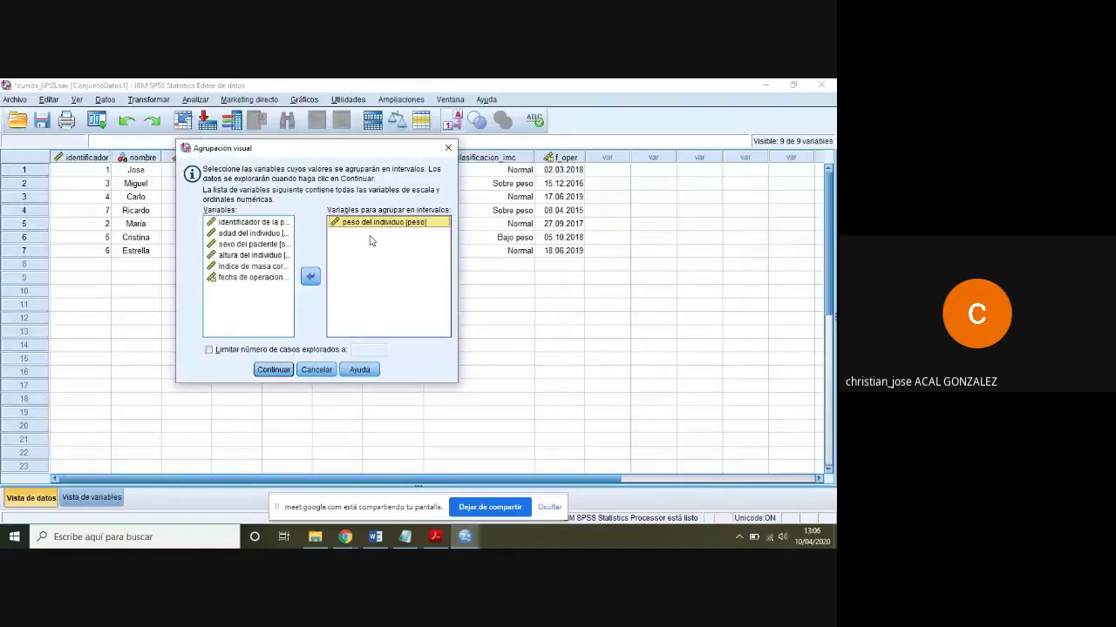
pyautogui.click(276, 370)
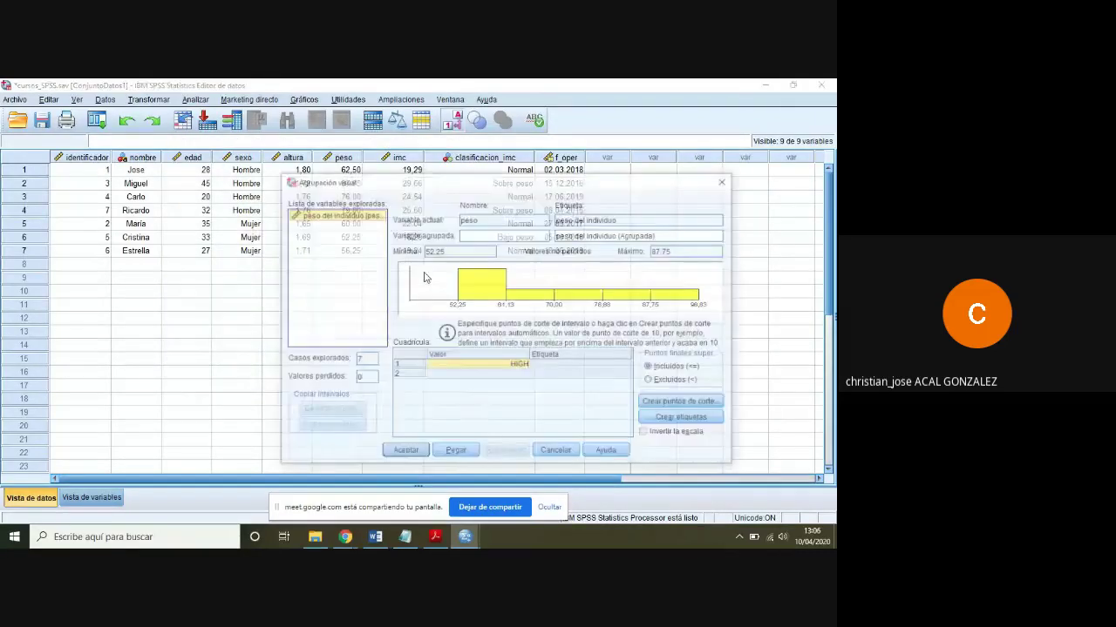
# Name the grouped variable peso_categorizada and enlarge the visual binning dialog so its contents are easier to read.
pyautogui.moveTo(521, 190); pyautogui.dragTo(416, 148)
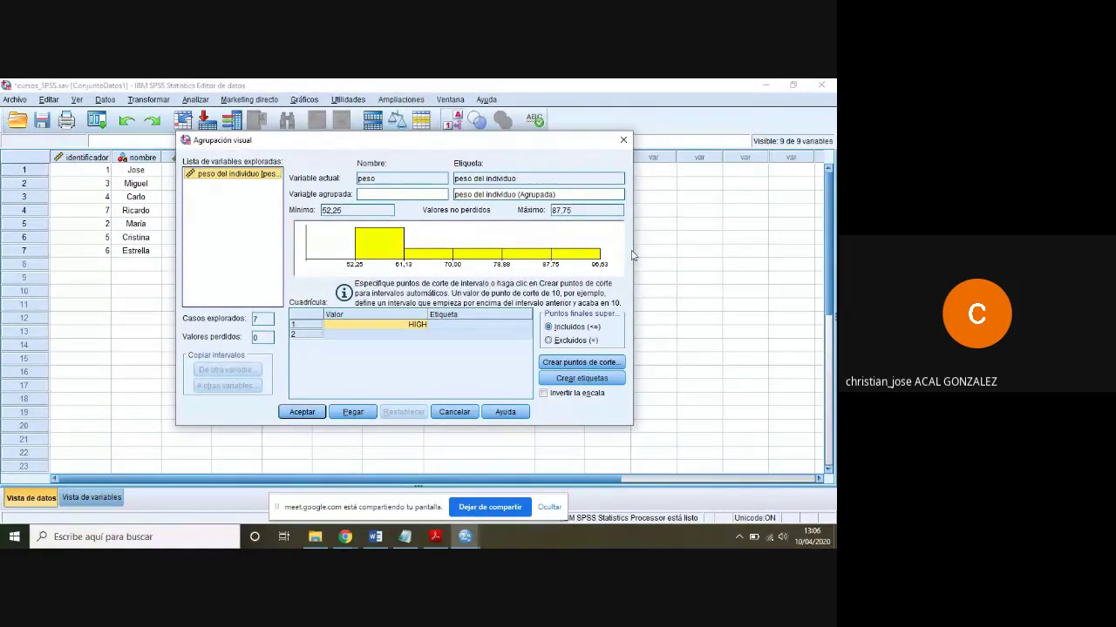
pyautogui.moveTo(632, 256); pyautogui.dragTo(802, 261)
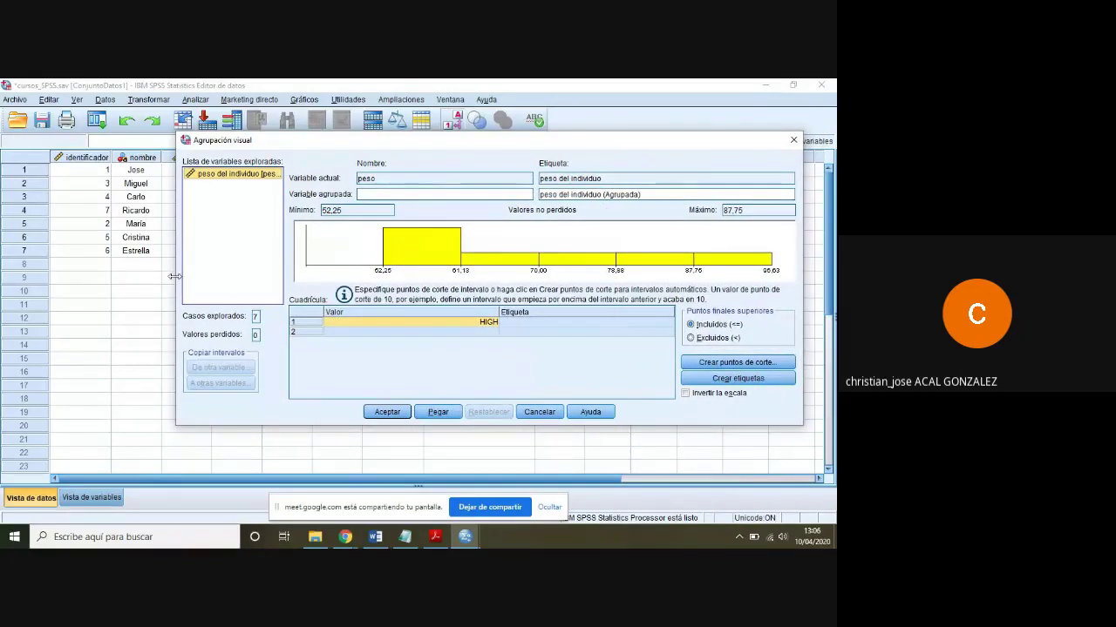
pyautogui.moveTo(174, 276); pyautogui.dragTo(74, 276)
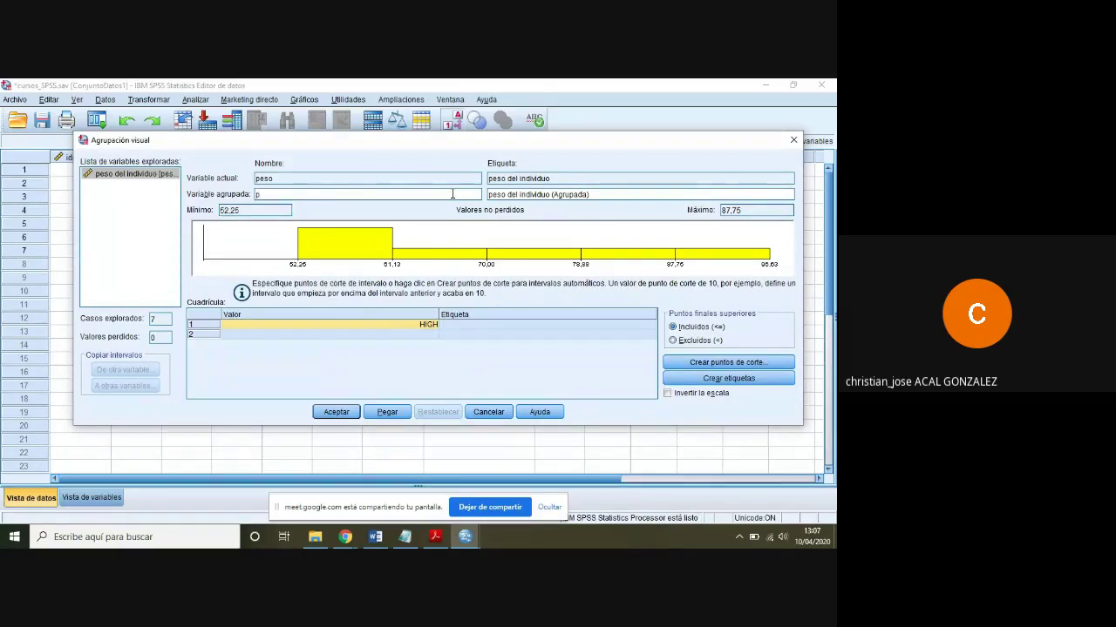
pyautogui.write('eso_categorizada')
pyautogui.moveTo(558, 130); pyautogui.dragTo(559, 112)
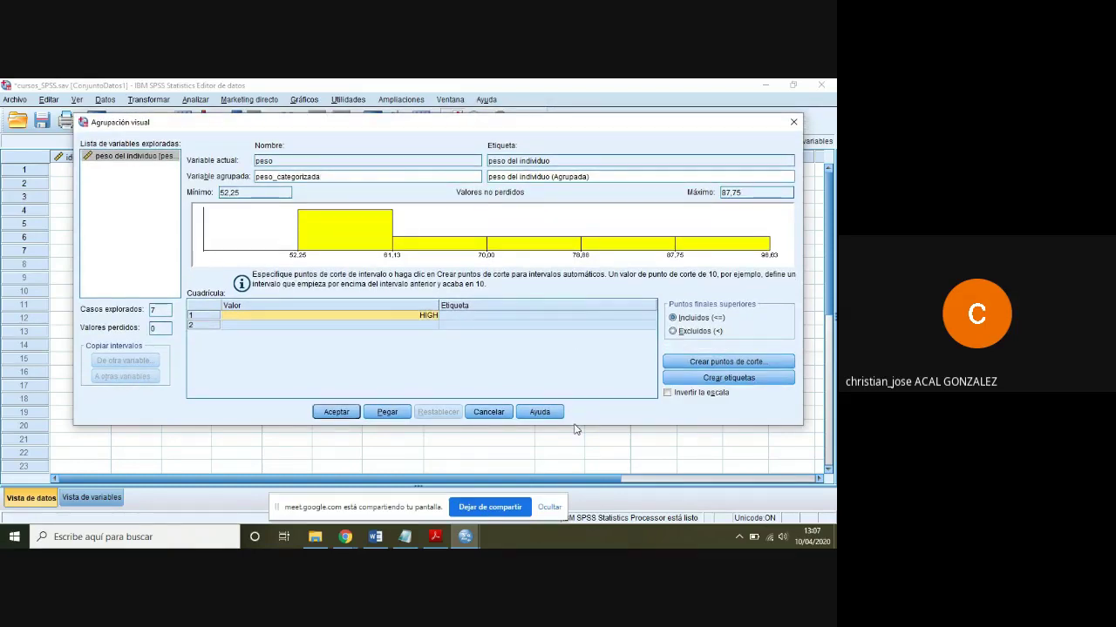
pyautogui.moveTo(575, 427); pyautogui.dragTo(578, 468)
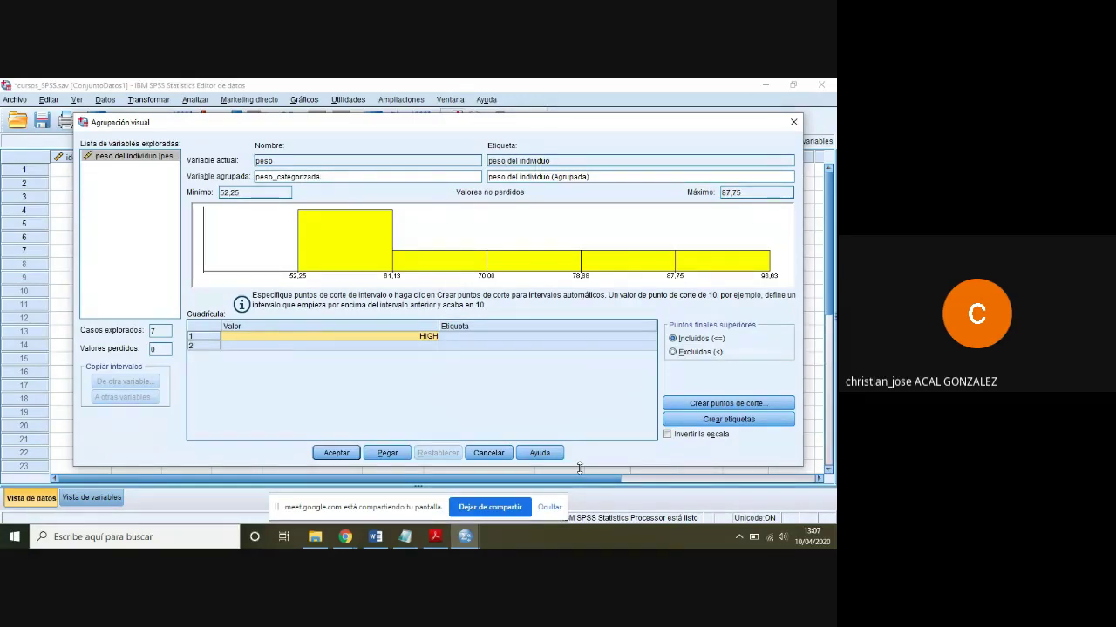
pyautogui.click(422, 340)
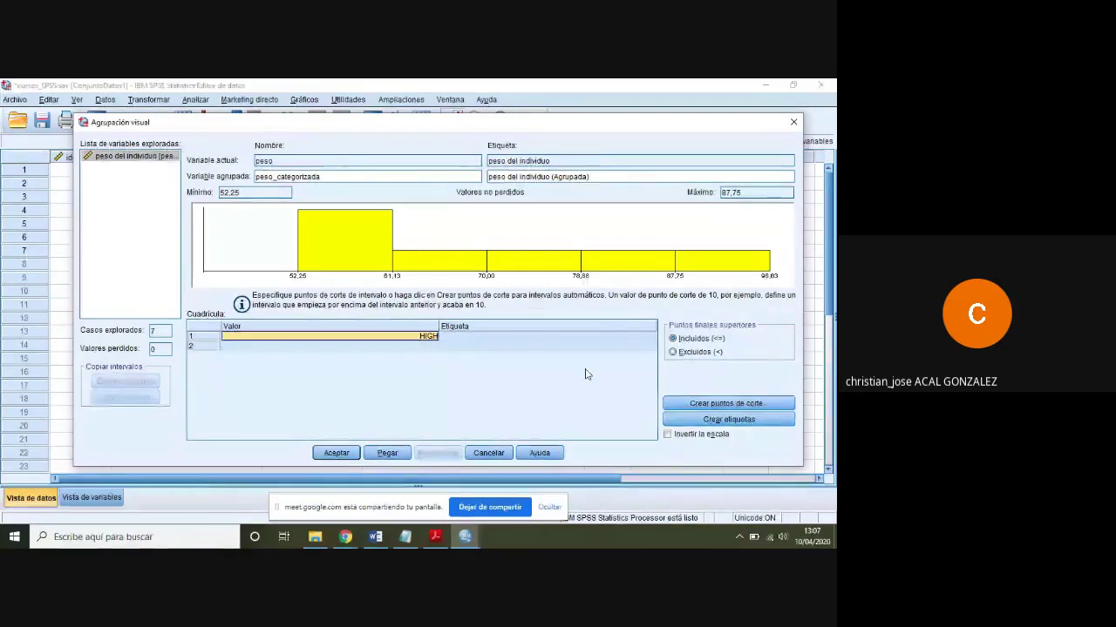
pyautogui.click(682, 404)
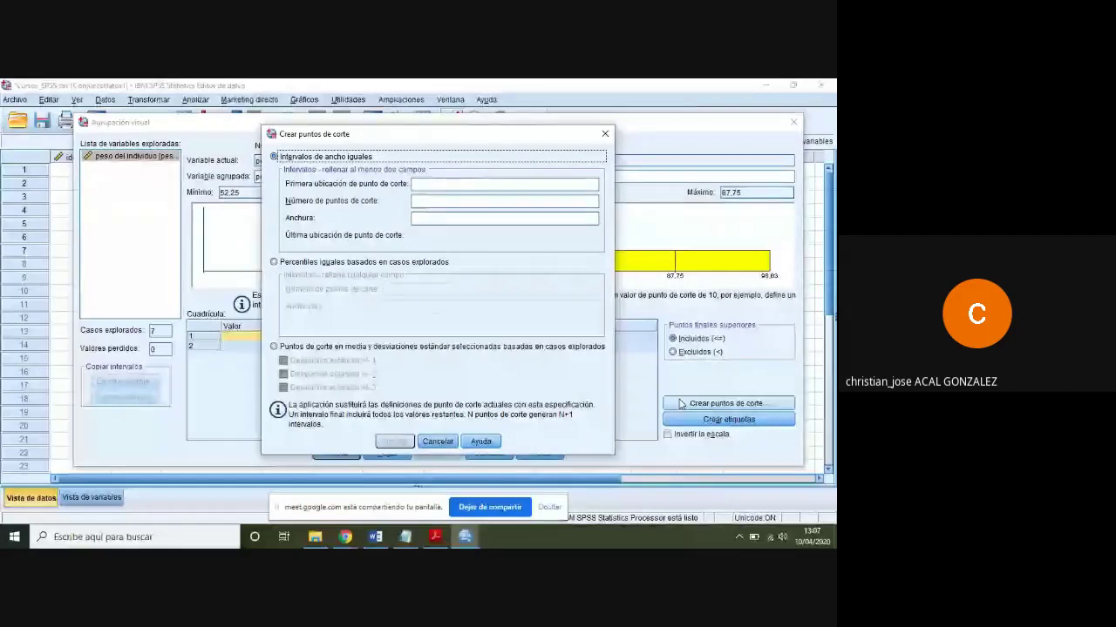
pyautogui.click(605, 136)
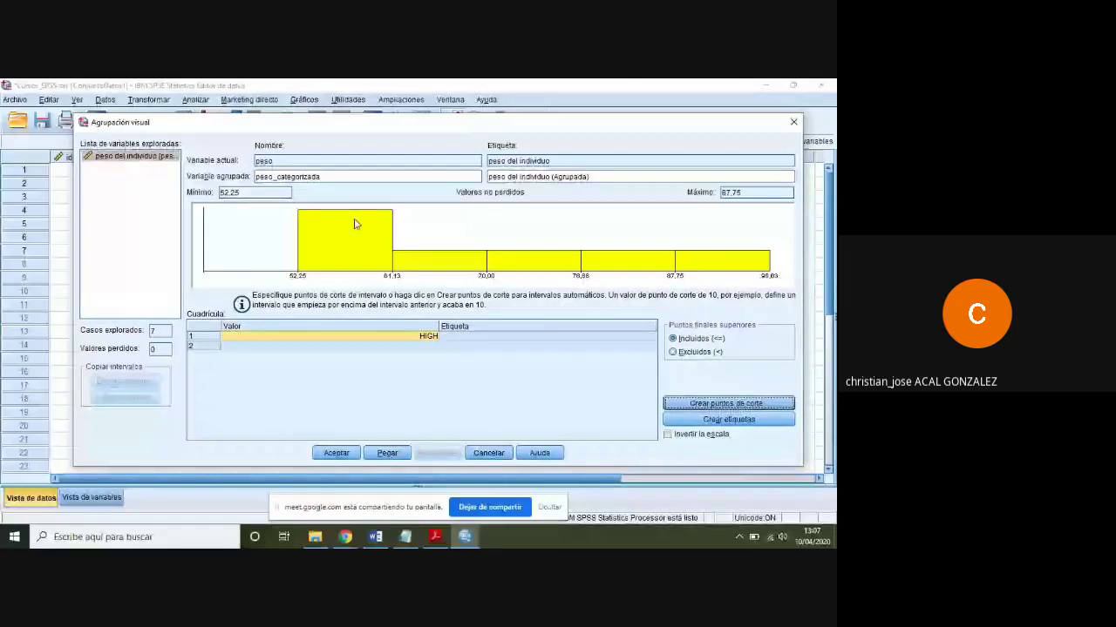
# Create equal-width cut points for peso with the first cut point at 58 and 3 cut points in total.
pyautogui.click(728, 404)
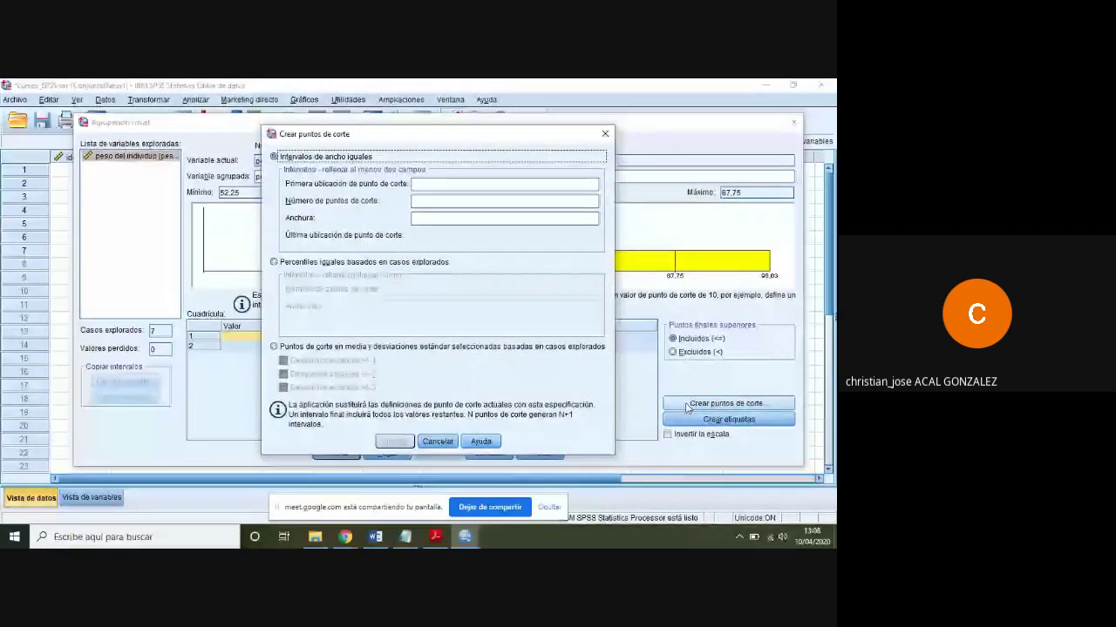
pyautogui.moveTo(496, 137); pyautogui.dragTo(486, 124)
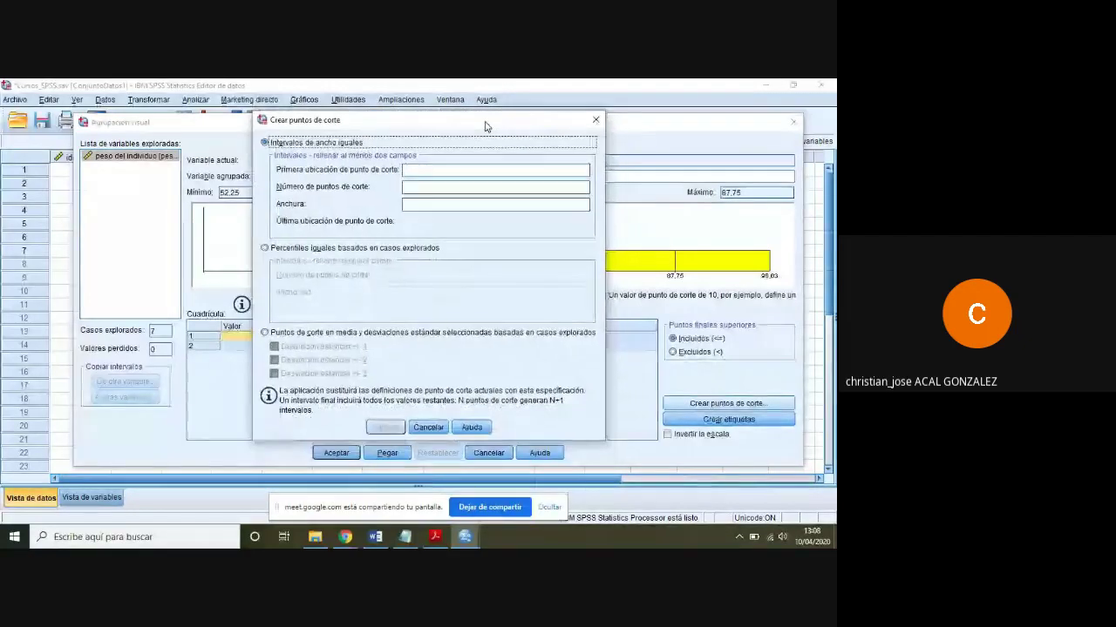
pyautogui.click(417, 171)
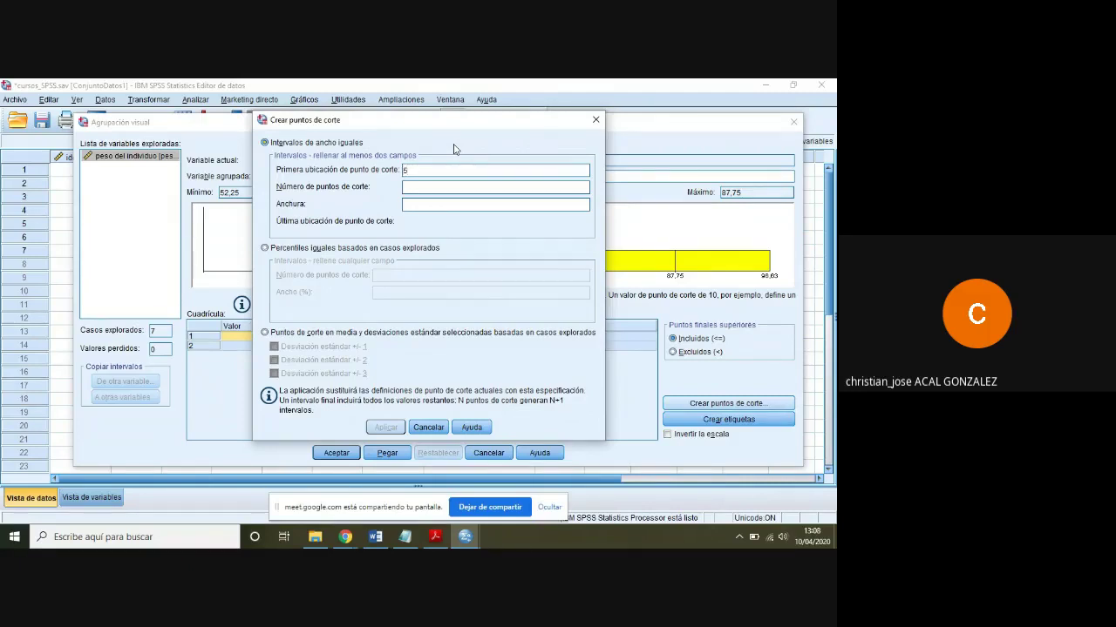
pyautogui.write('58')
pyautogui.click(433, 187)
pyautogui.click(443, 204)
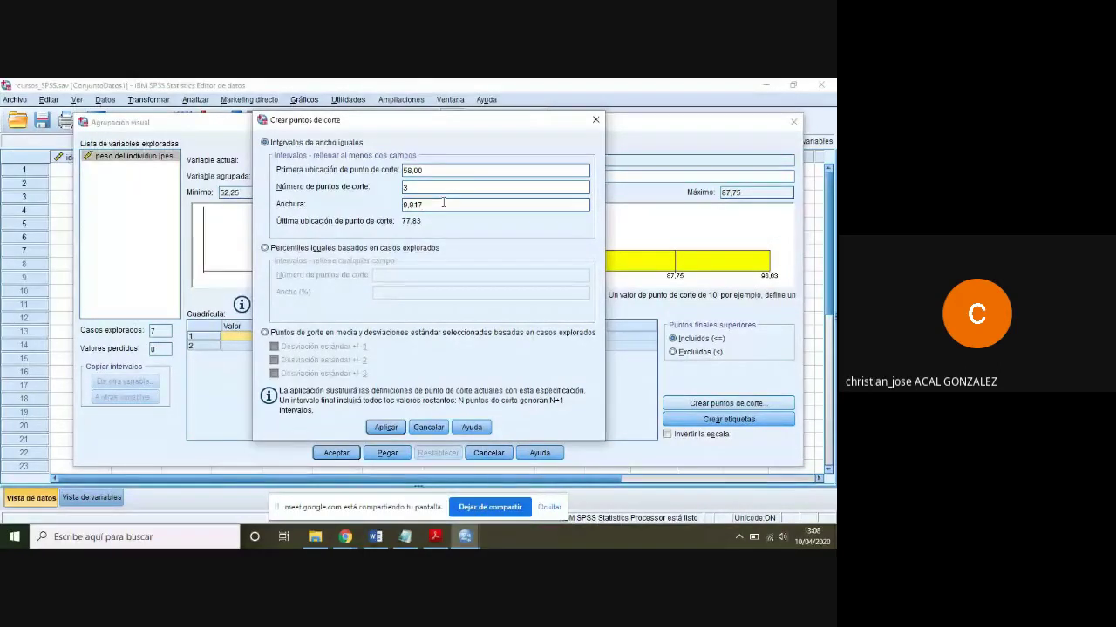
pyautogui.click(386, 427)
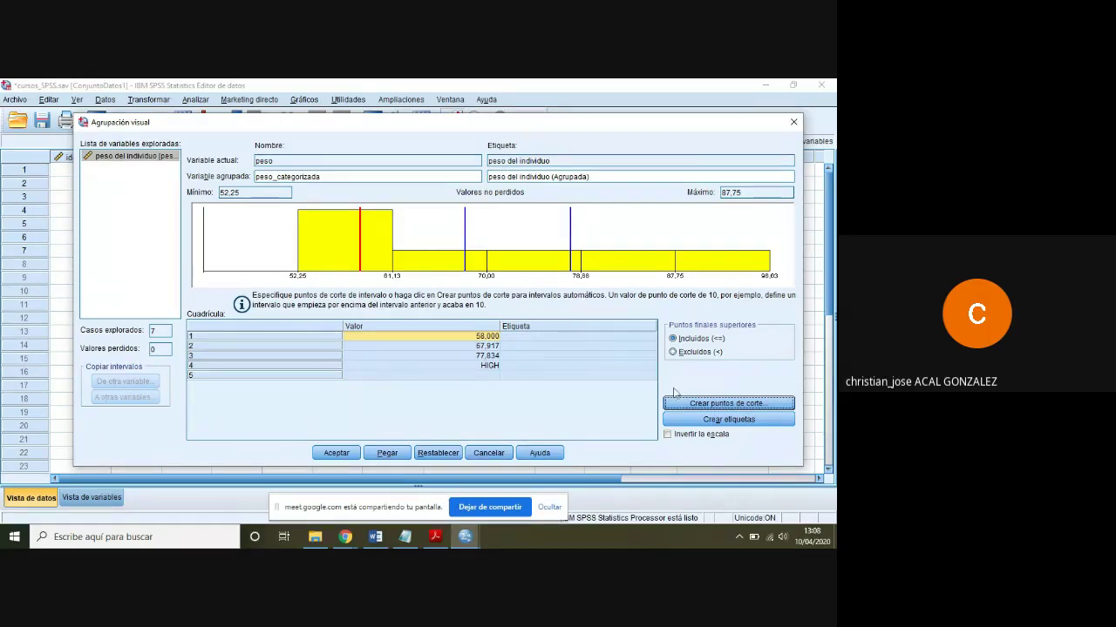
# Generate labels for the peso intervals automatically and change the label of the highest interval to >=77,84.
pyautogui.click(692, 420)
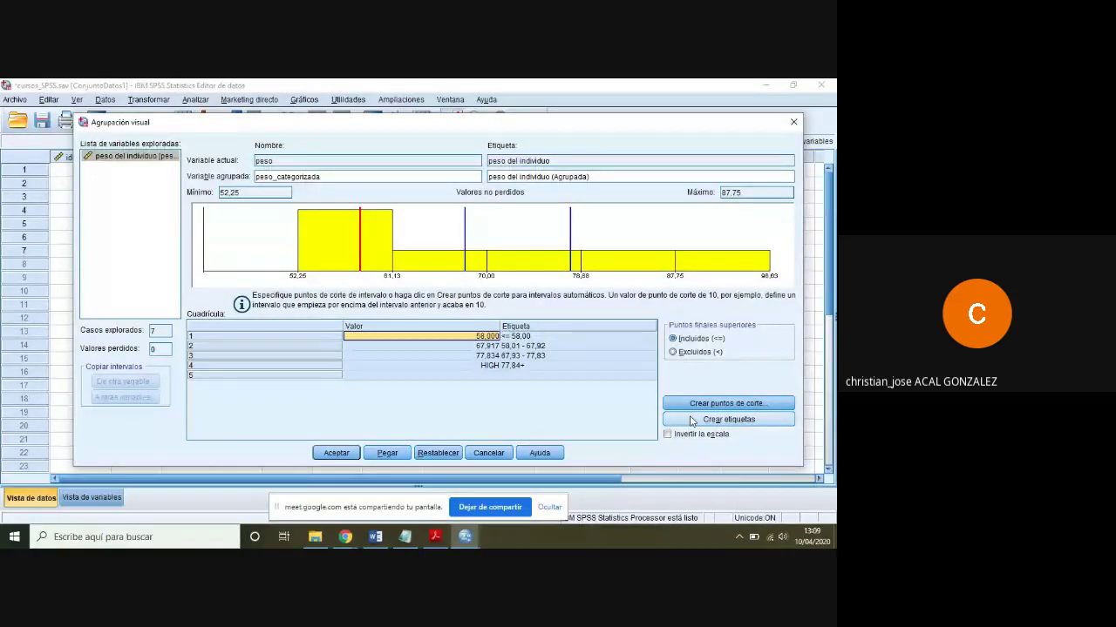
pyautogui.click(547, 335)
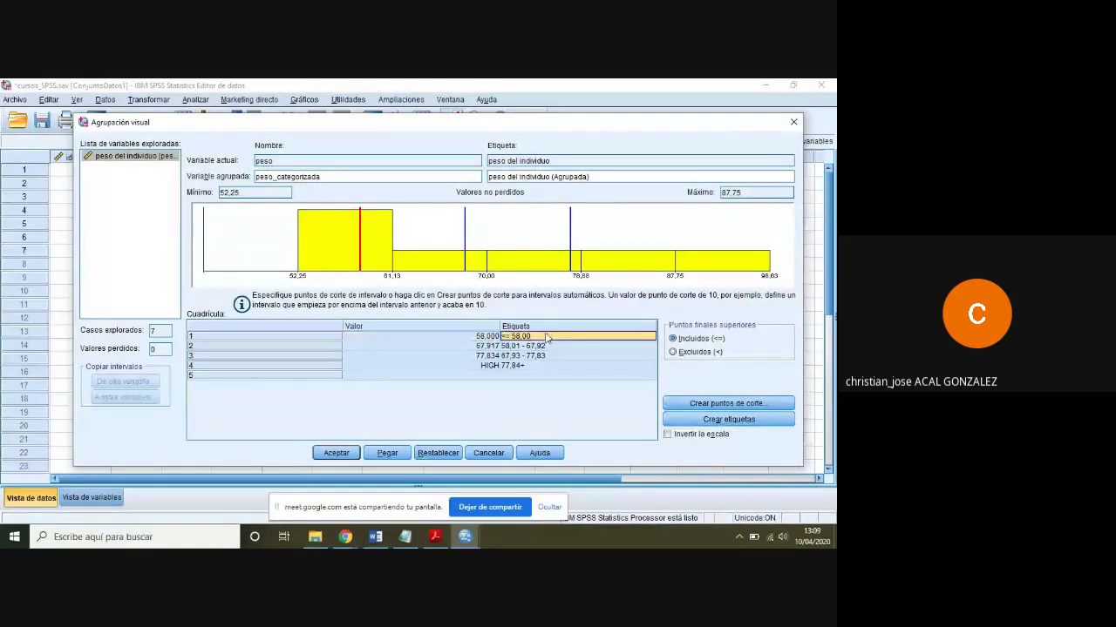
pyautogui.click(547, 336)
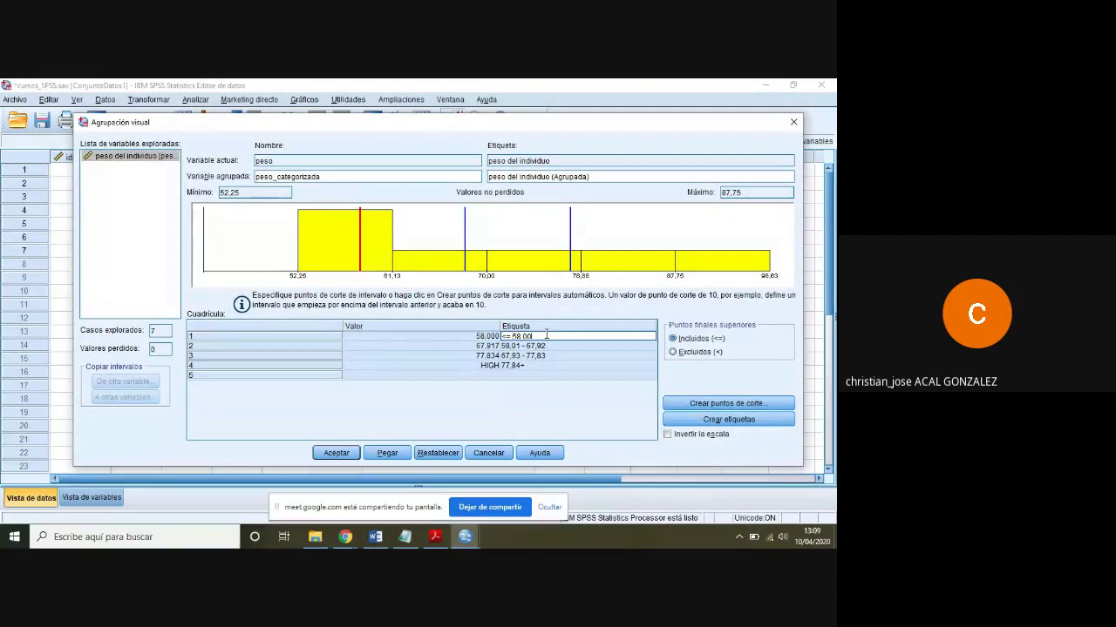
pyautogui.click(525, 367)
pyautogui.click(526, 367)
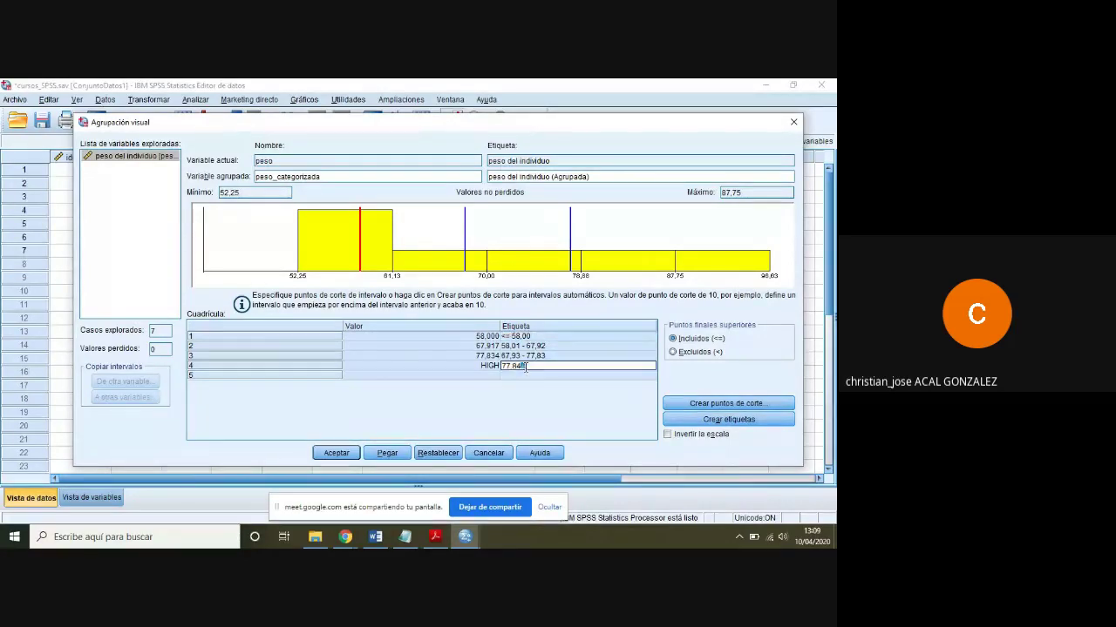
pyautogui.doubleClick(525, 367)
pyautogui.click(530, 367)
pyautogui.press('Home')
pyautogui.write('>=')
pyautogui.click(602, 347)
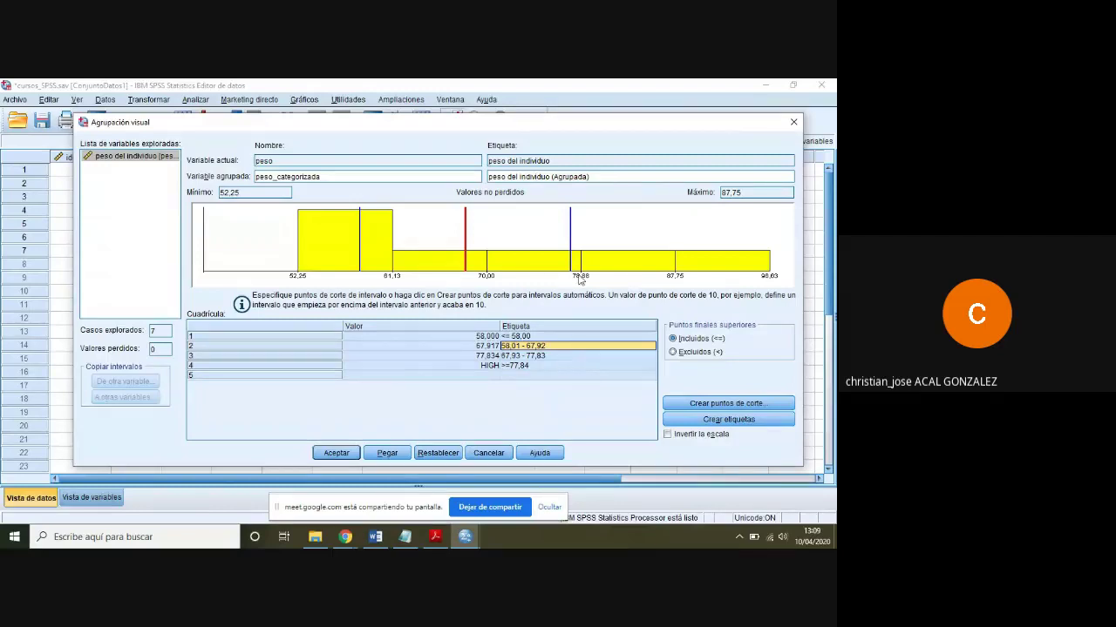
# Shift the third cut point on the histogram to about 80,200, trying to regenerate the interval labels along the way.
pyautogui.moveTo(572, 252); pyautogui.dragTo(618, 255)
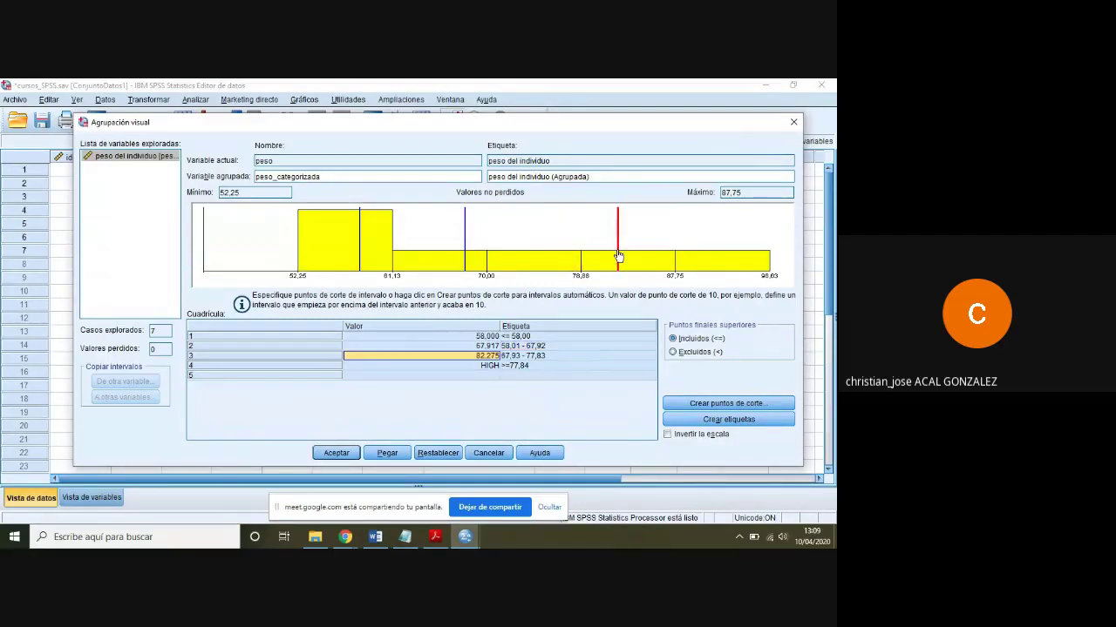
pyautogui.click(693, 419)
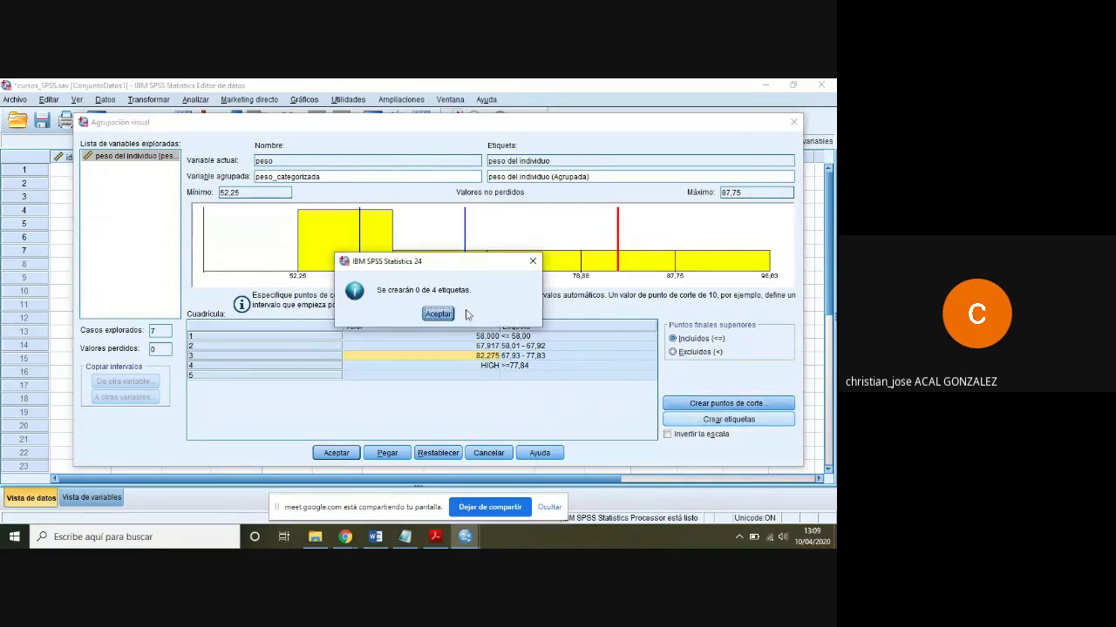
pyautogui.click(448, 316)
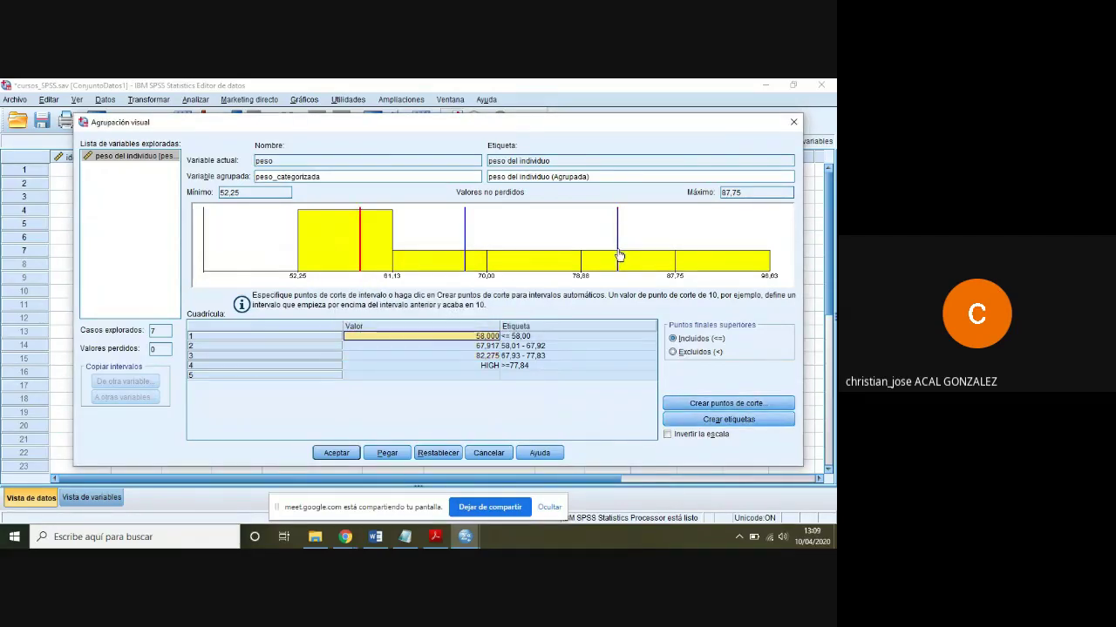
pyautogui.moveTo(619, 256); pyautogui.dragTo(597, 259)
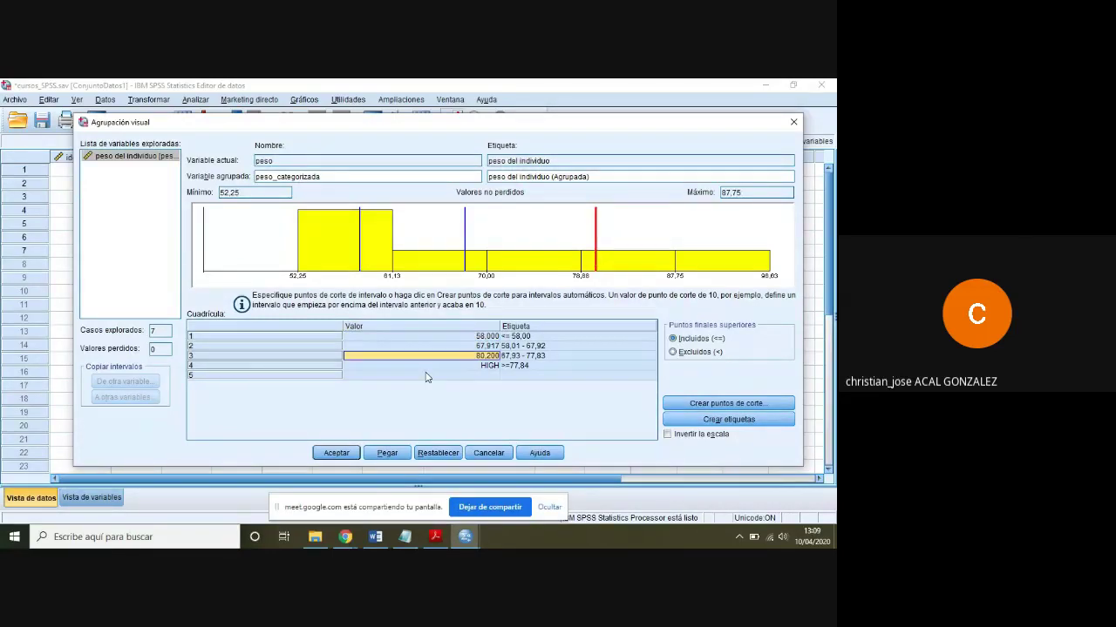
# Accept the binning specifications to create the variable peso_categorizada and preview the case data window.
pyautogui.click(336, 453)
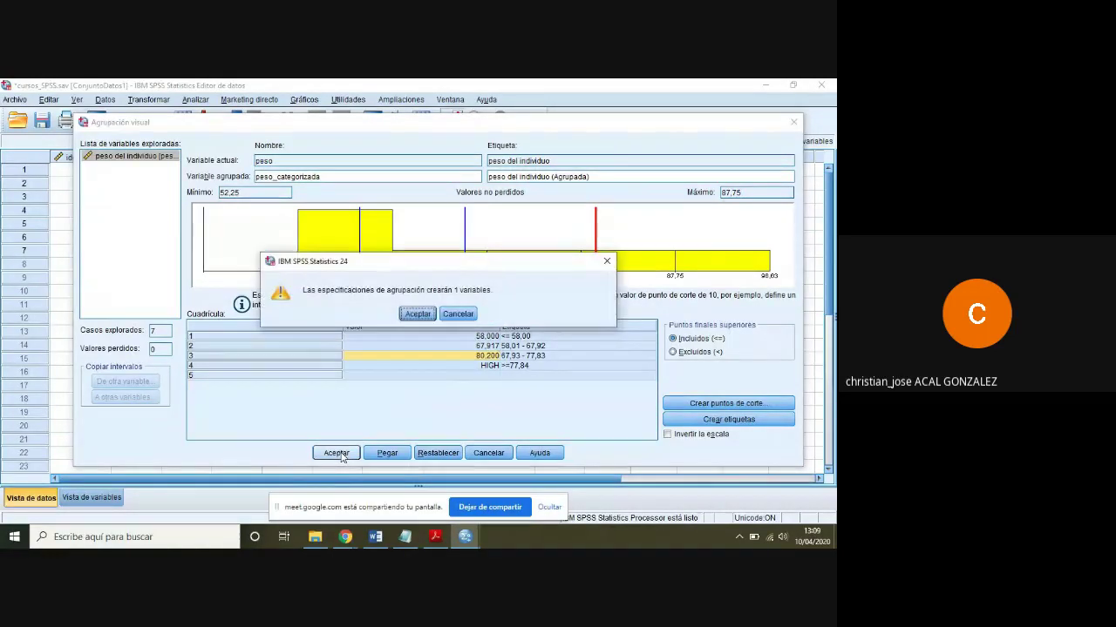
pyautogui.click(410, 316)
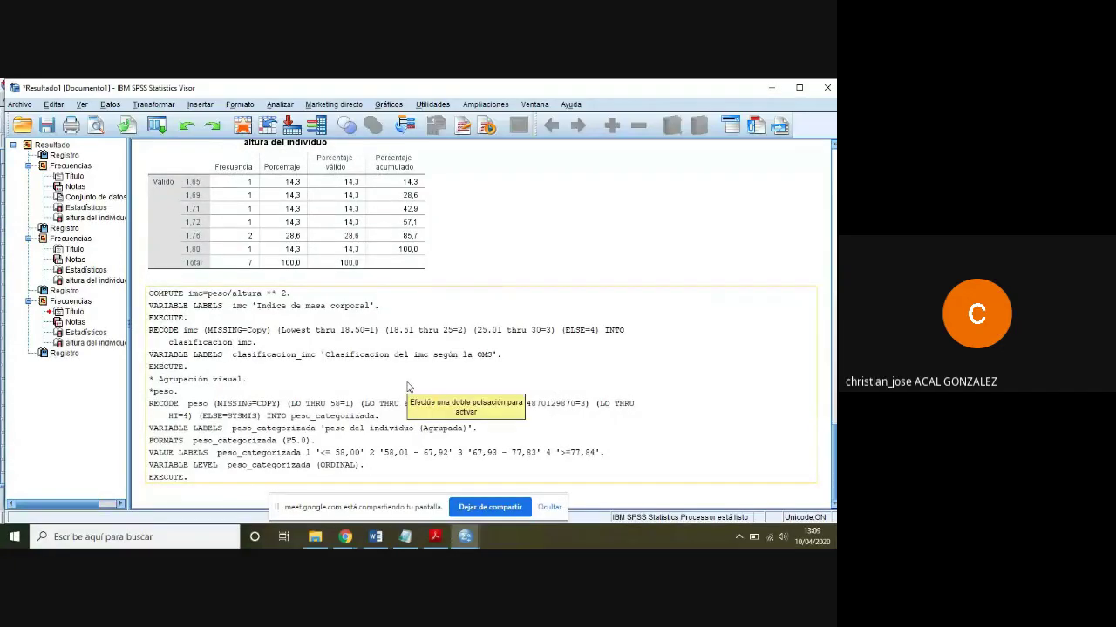
pyautogui.moveTo(465, 536)
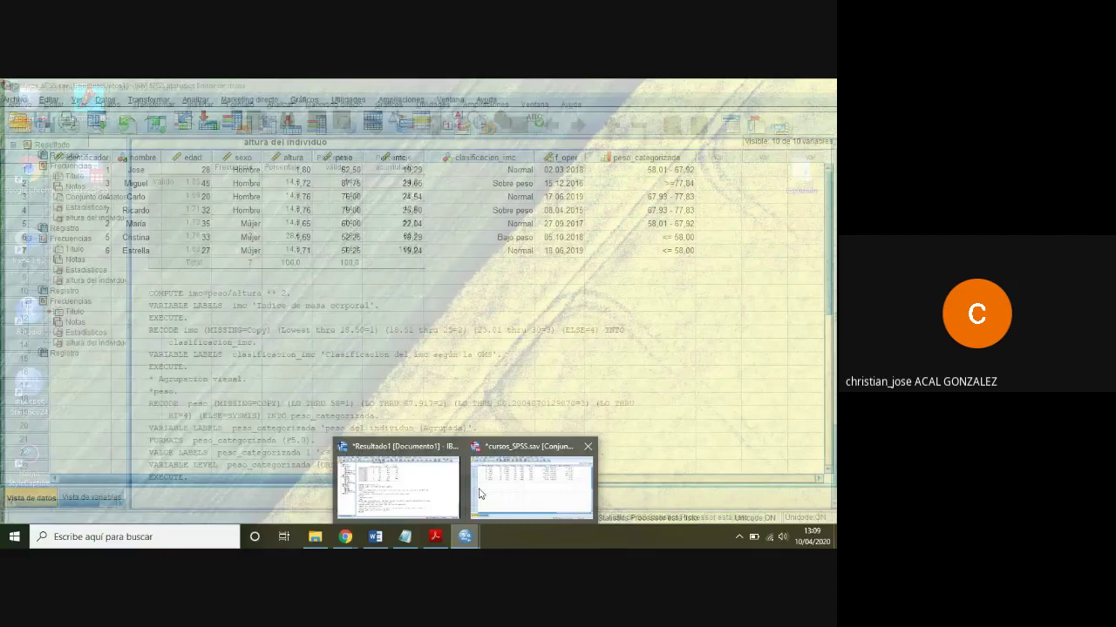
# Move the variable peso_categorizada directly below peso in the variable list of cursos_SPSS.sav and return to the case data.
pyautogui.click(479, 494)
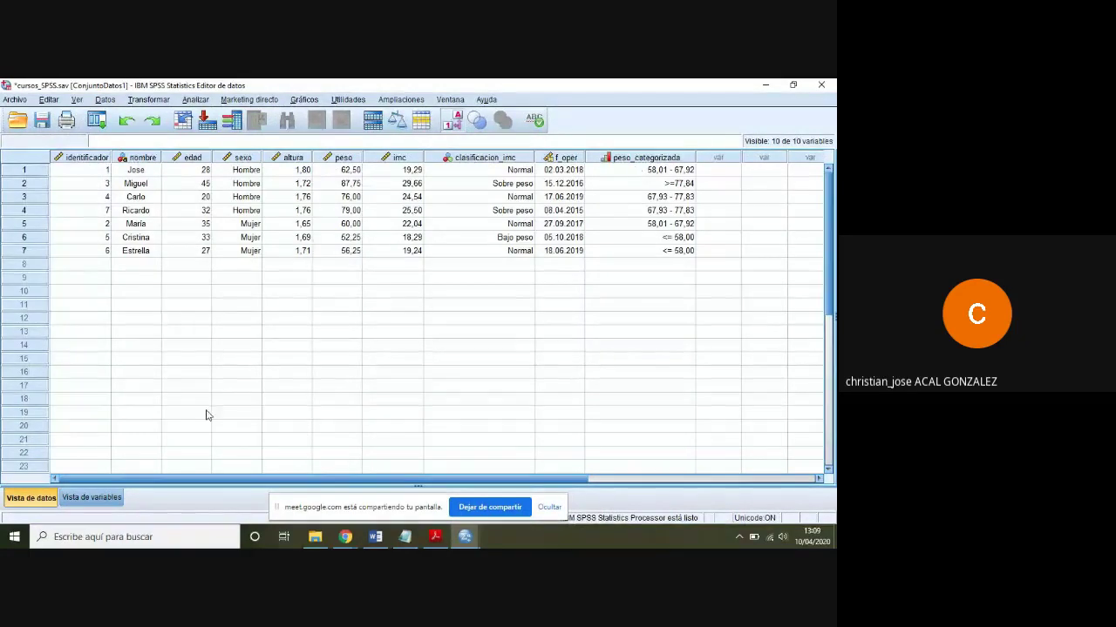
pyautogui.click(92, 498)
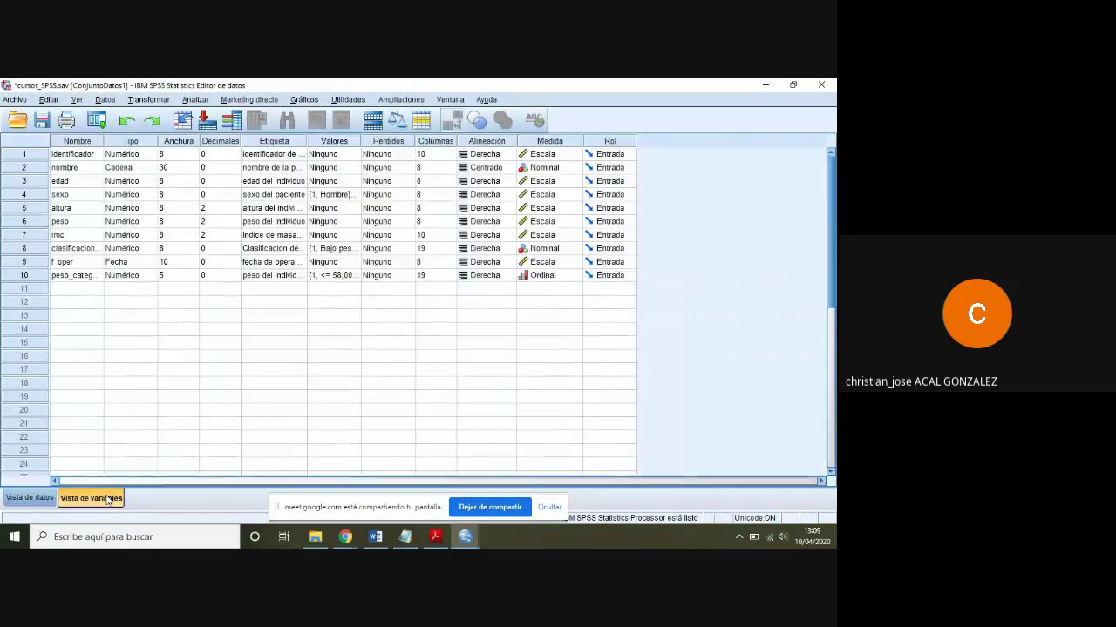
pyautogui.click(25, 278)
pyautogui.moveTo(24, 277); pyautogui.dragTo(26, 238)
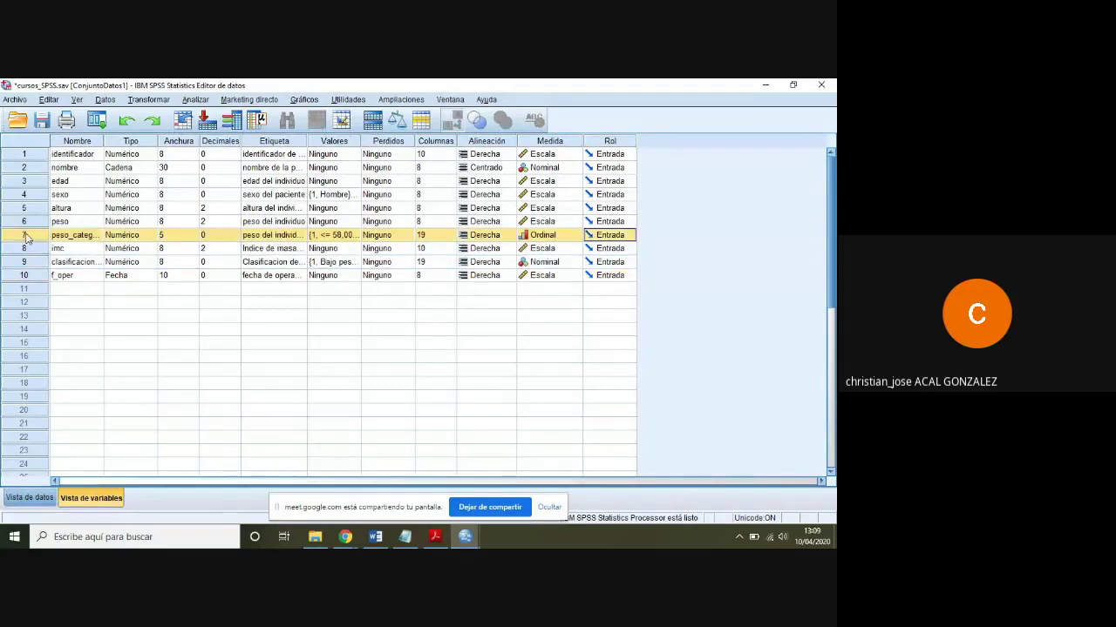
pyautogui.click(29, 498)
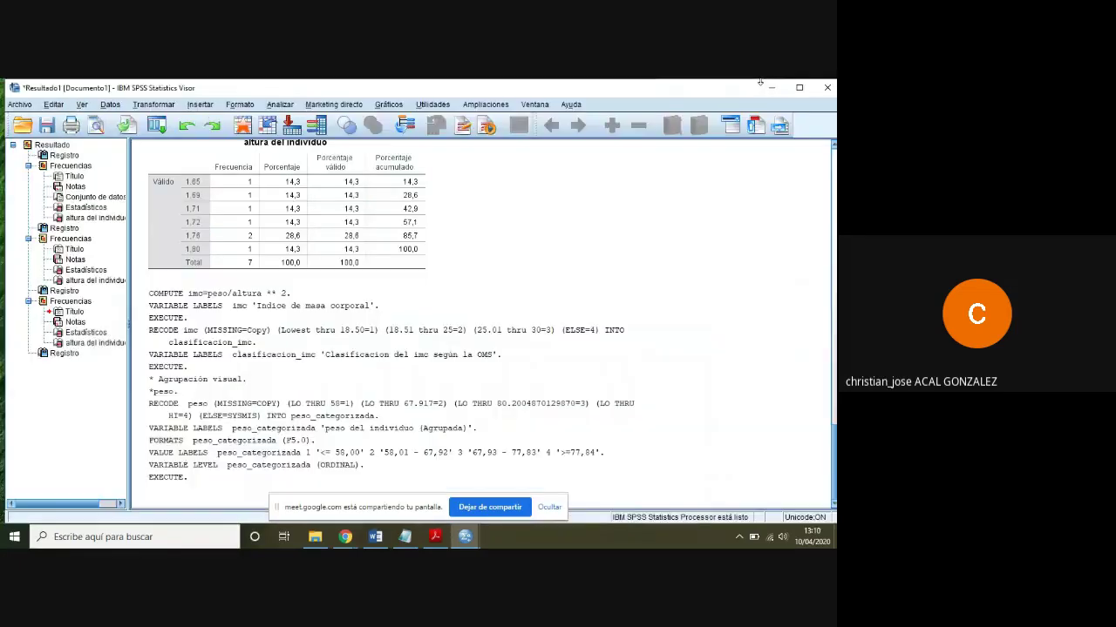
# Switch to the Google Meet call in Chrome and dismiss the site's notification permission request.
pyautogui.moveTo(346, 537)
pyautogui.click(247, 495)
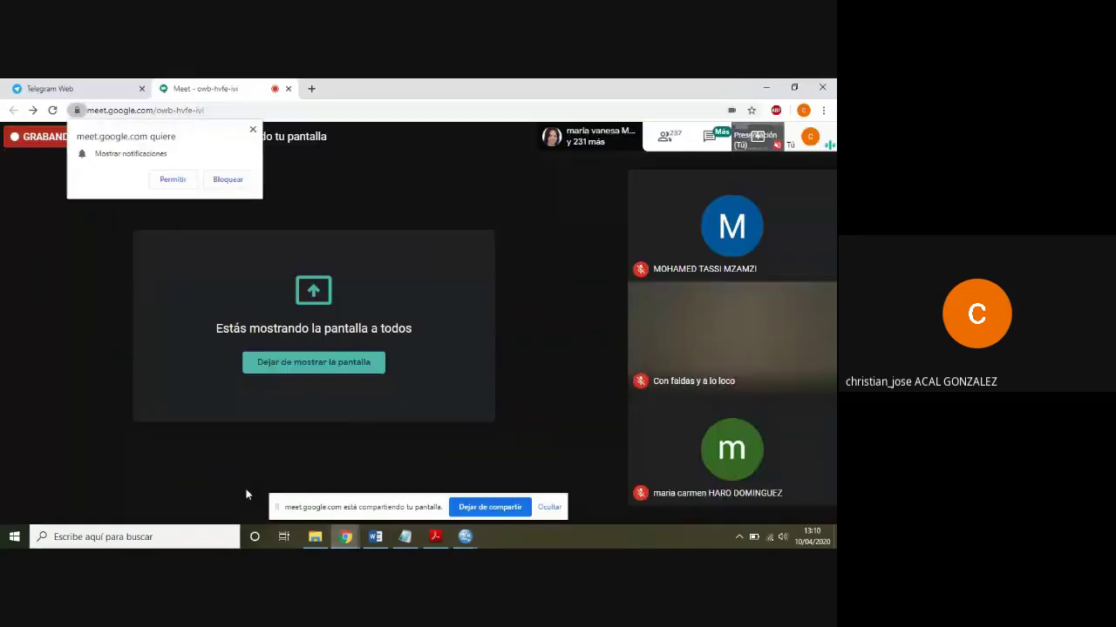
pyautogui.click(253, 130)
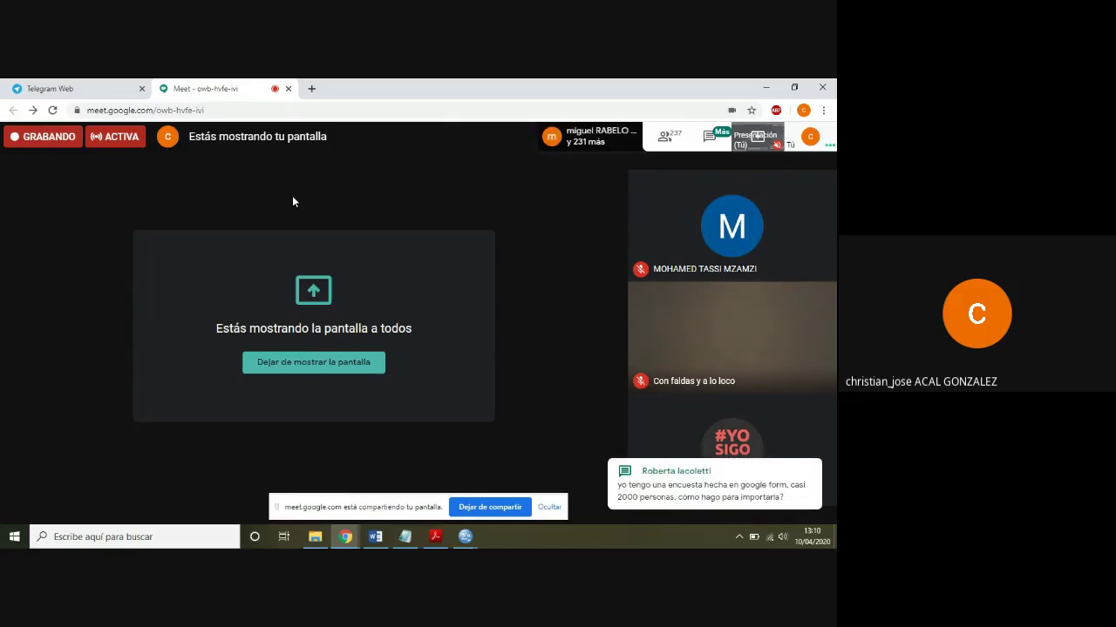
pyautogui.moveTo(583, 366)
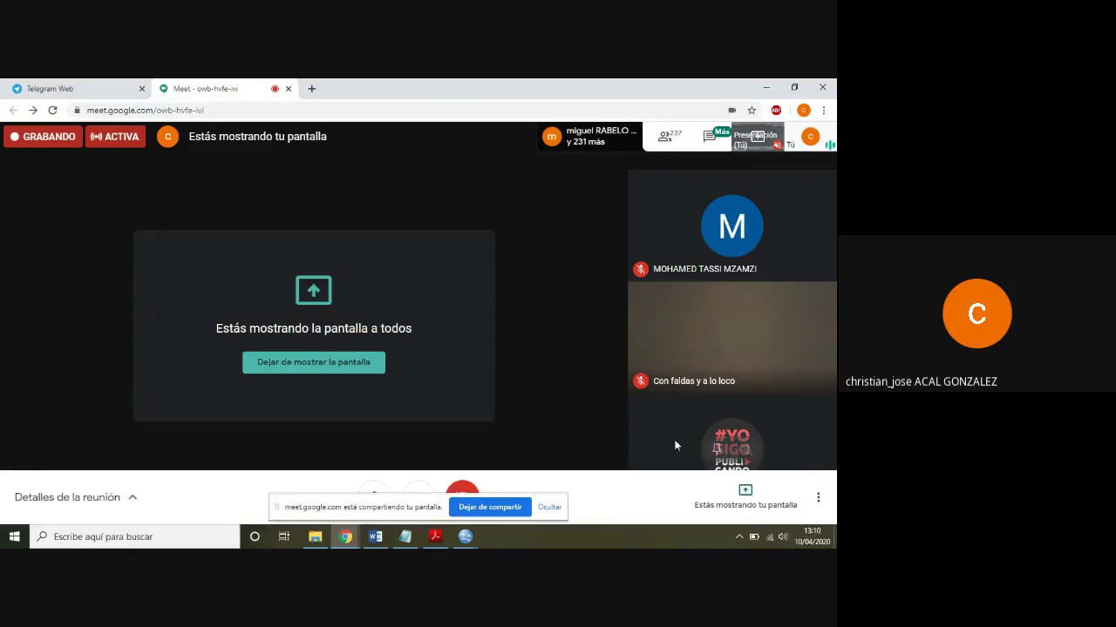